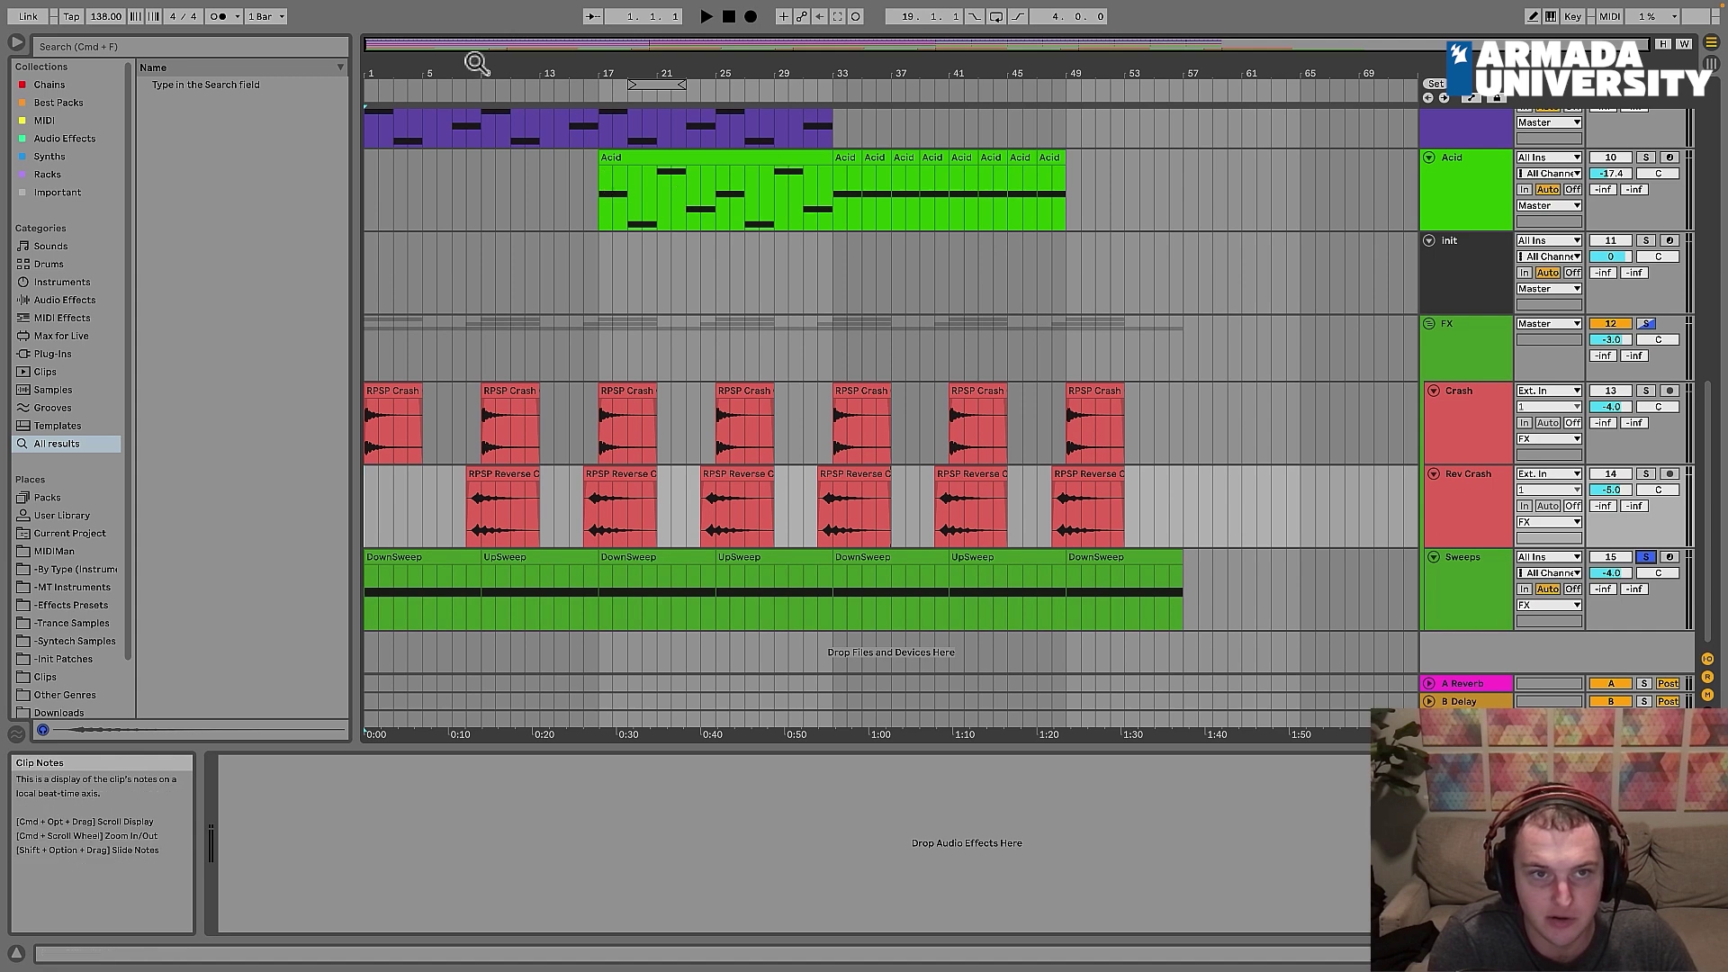
Step: Play the arrangement from bar 1, compare the soloed Sweeps track with its sidechain Compressor off and on, and unsolo it
drag(527, 43, 528, 47)
key(space)
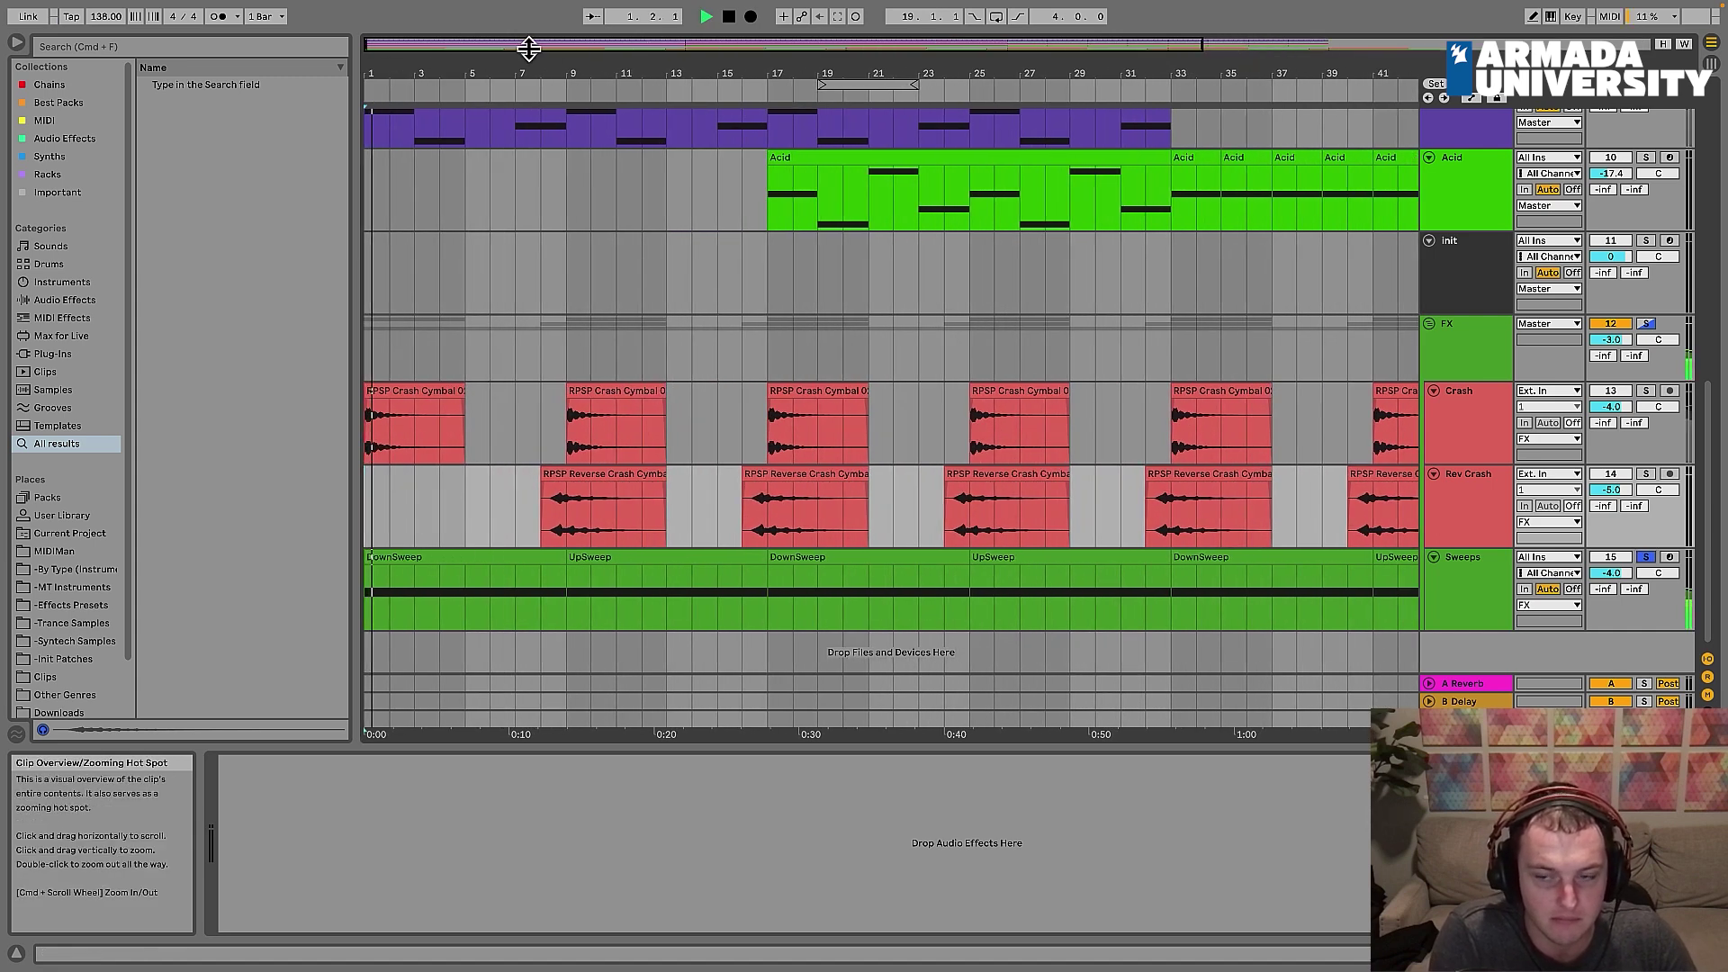
click(1454, 608)
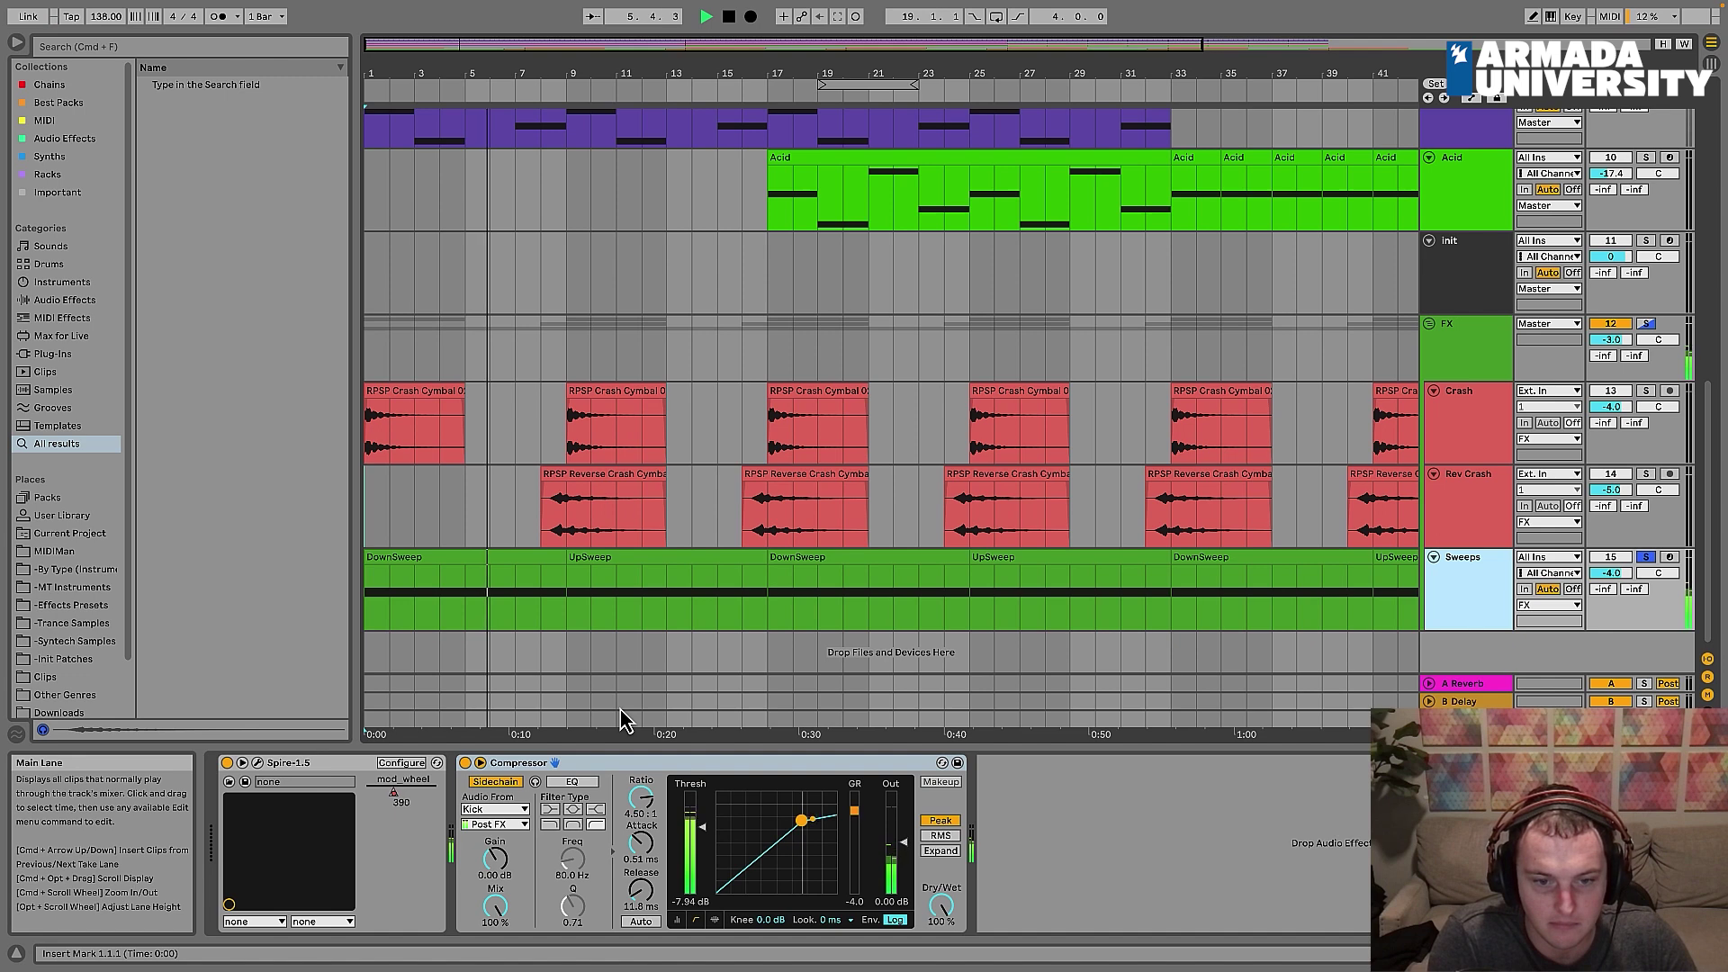
click(466, 764)
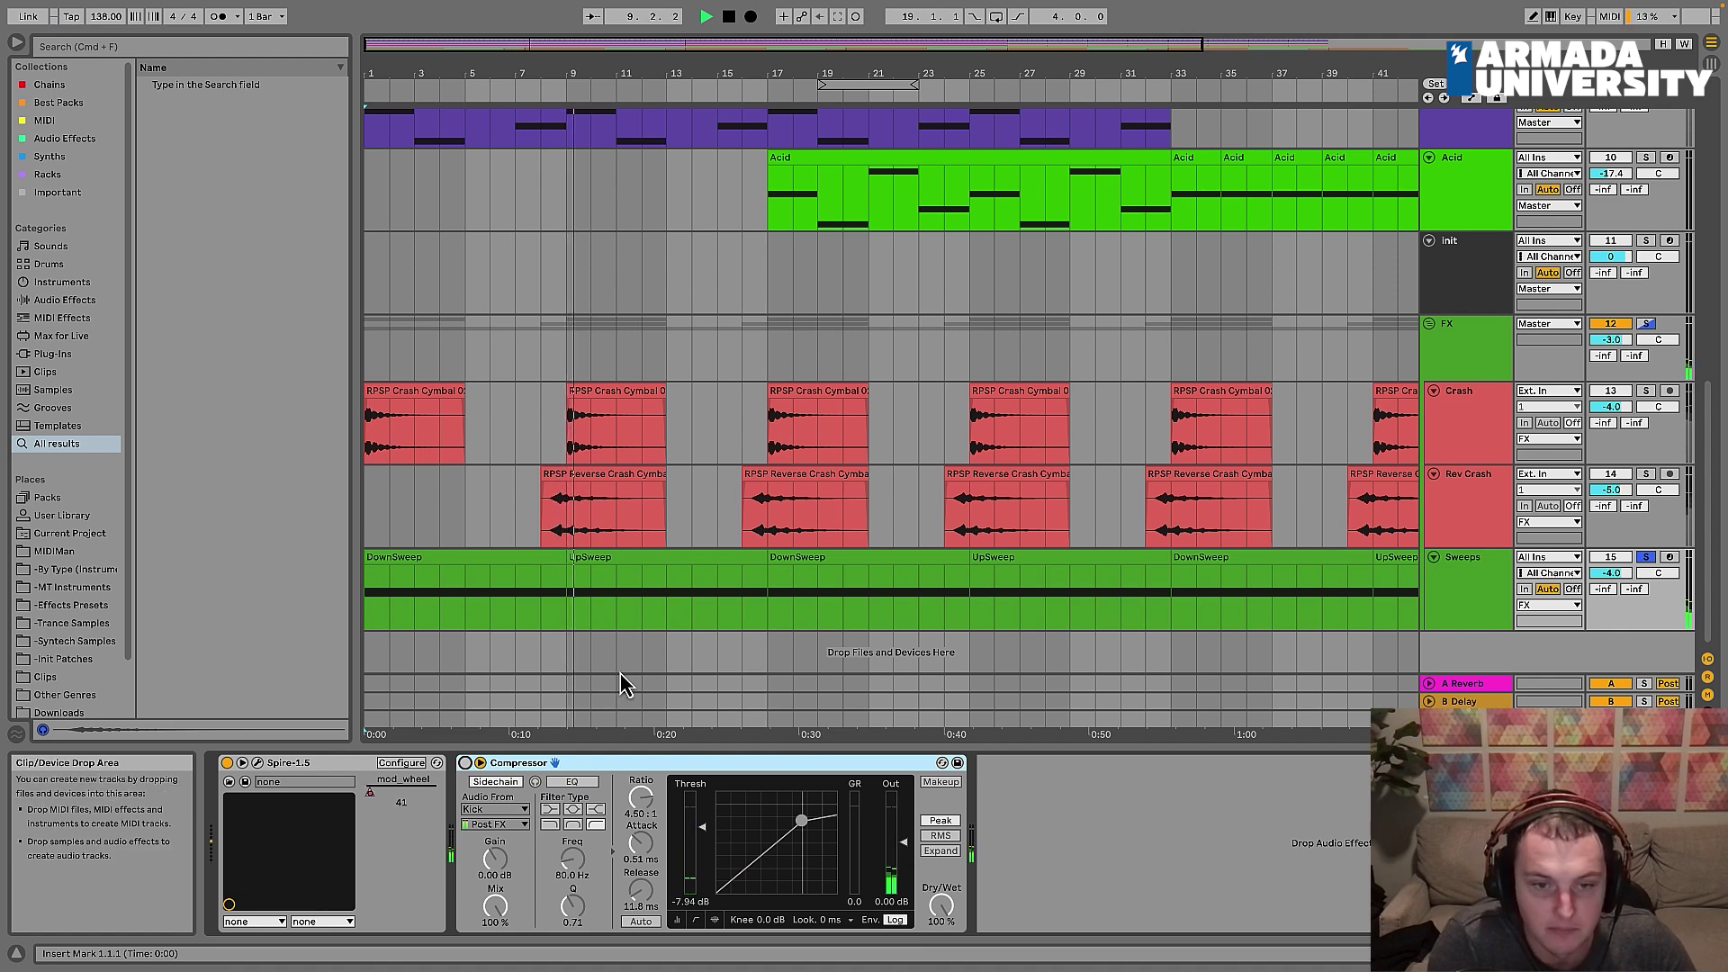
click(465, 764)
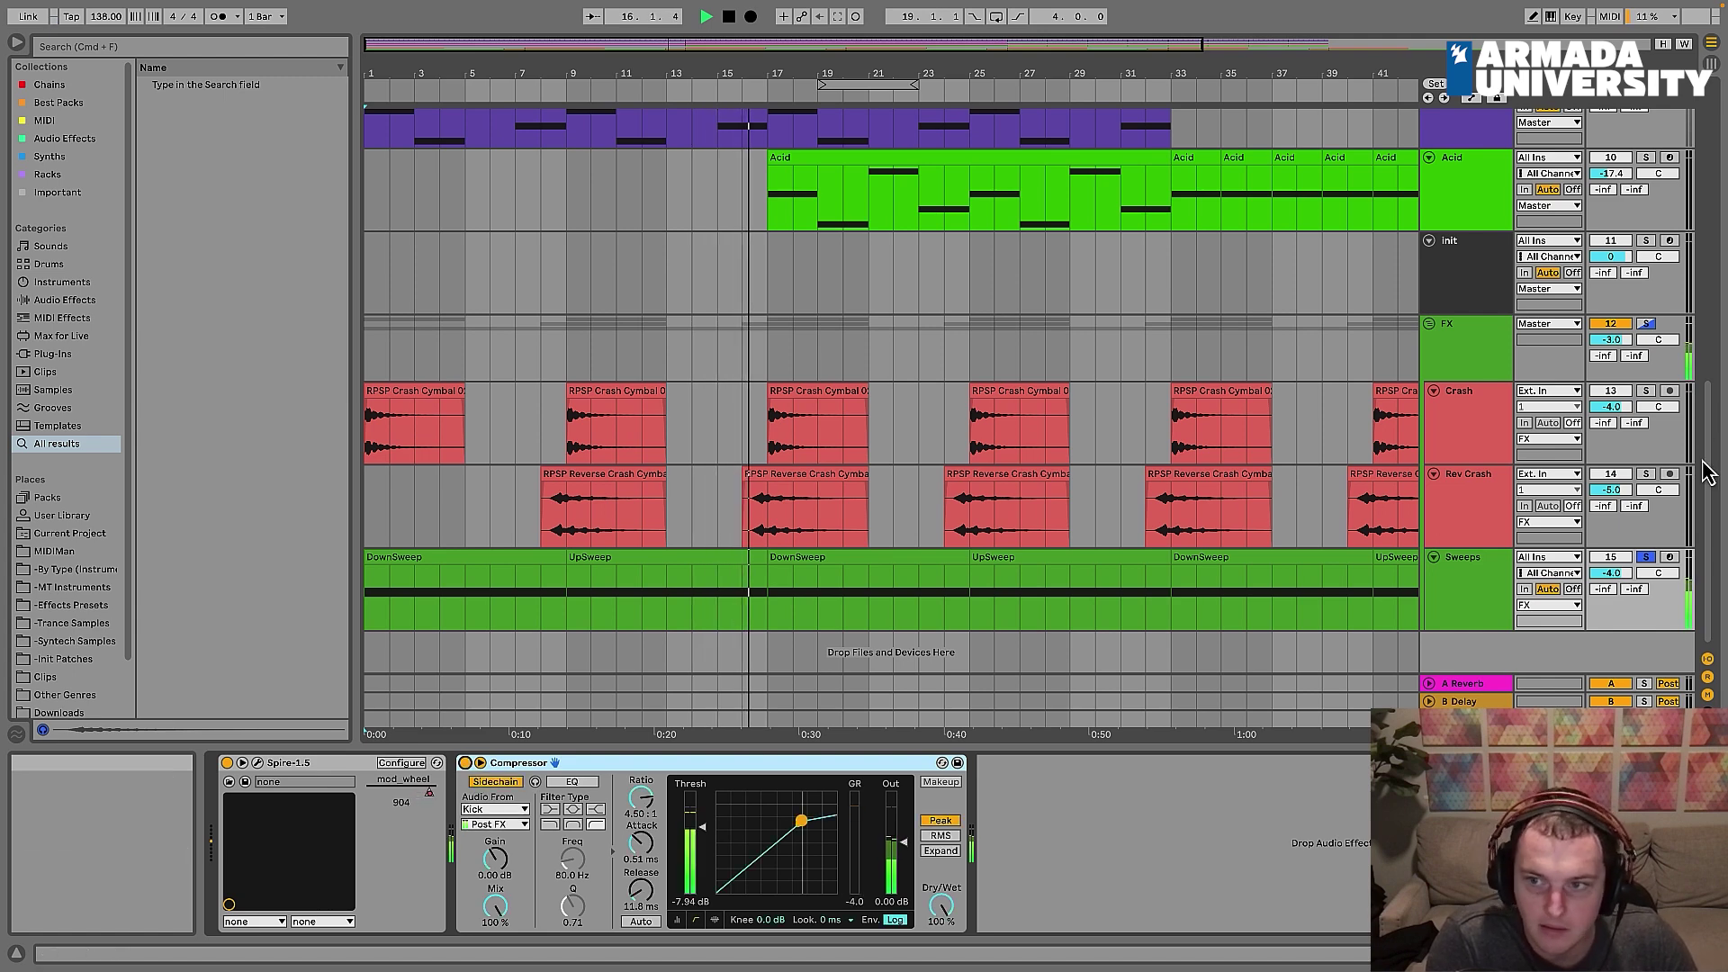
click(1645, 557)
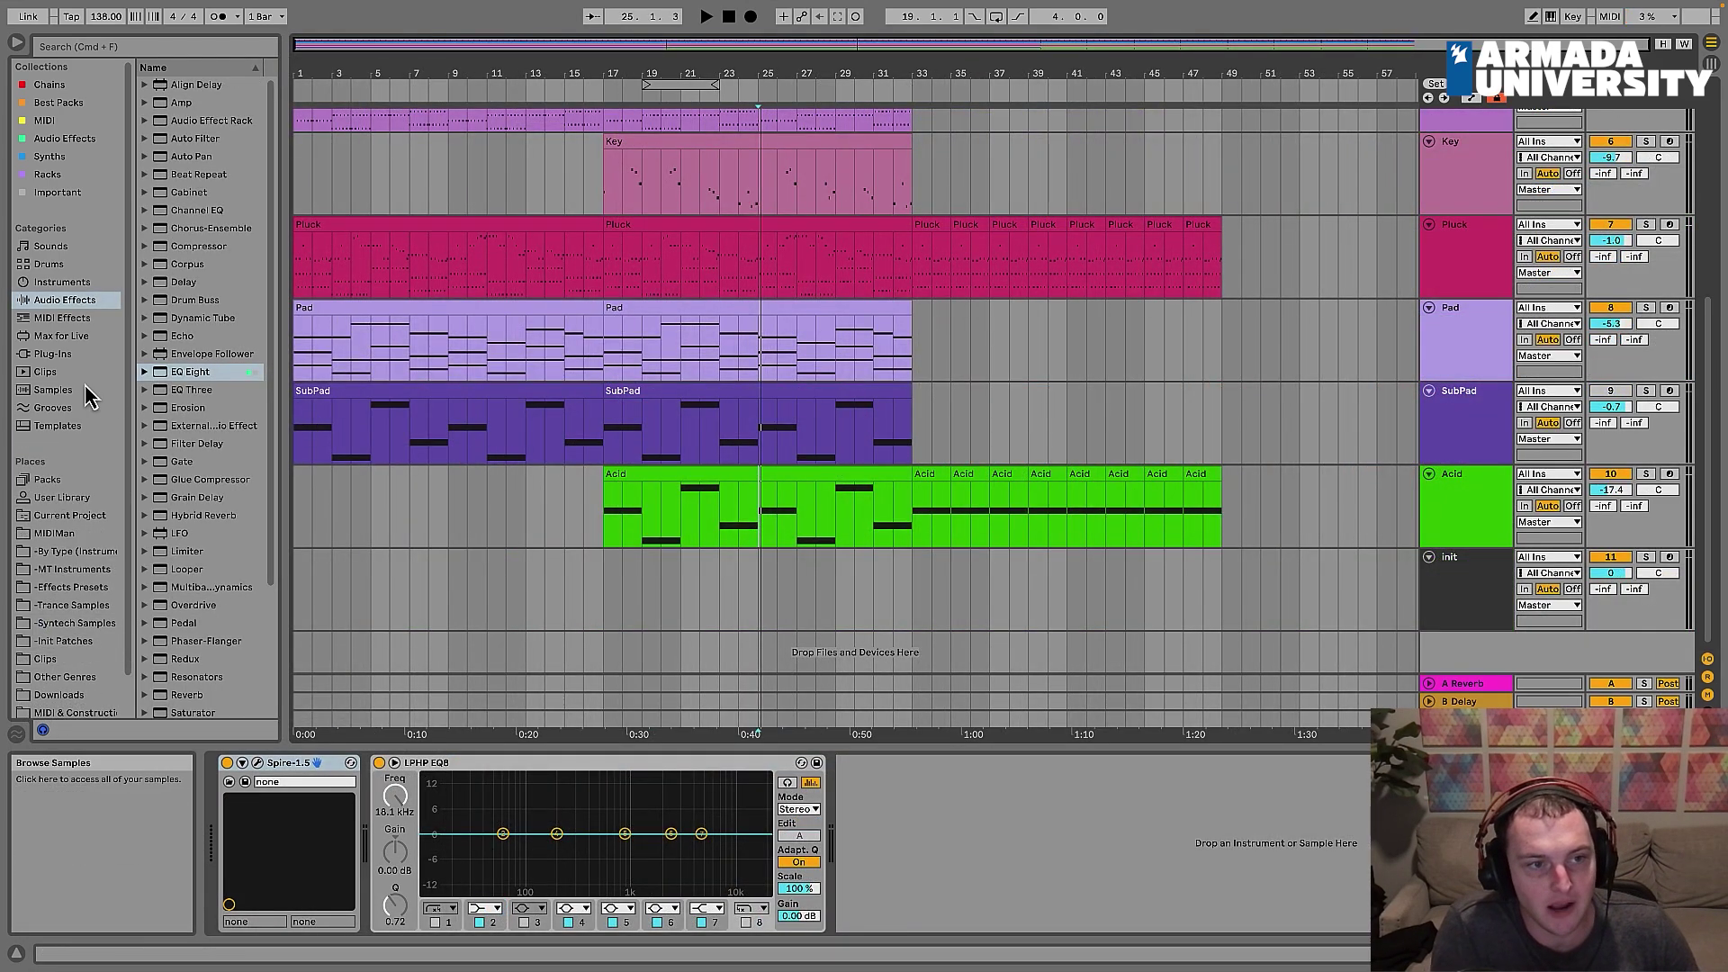
Step: Insert a new audio track below the init track and name it Crash
click(299, 594)
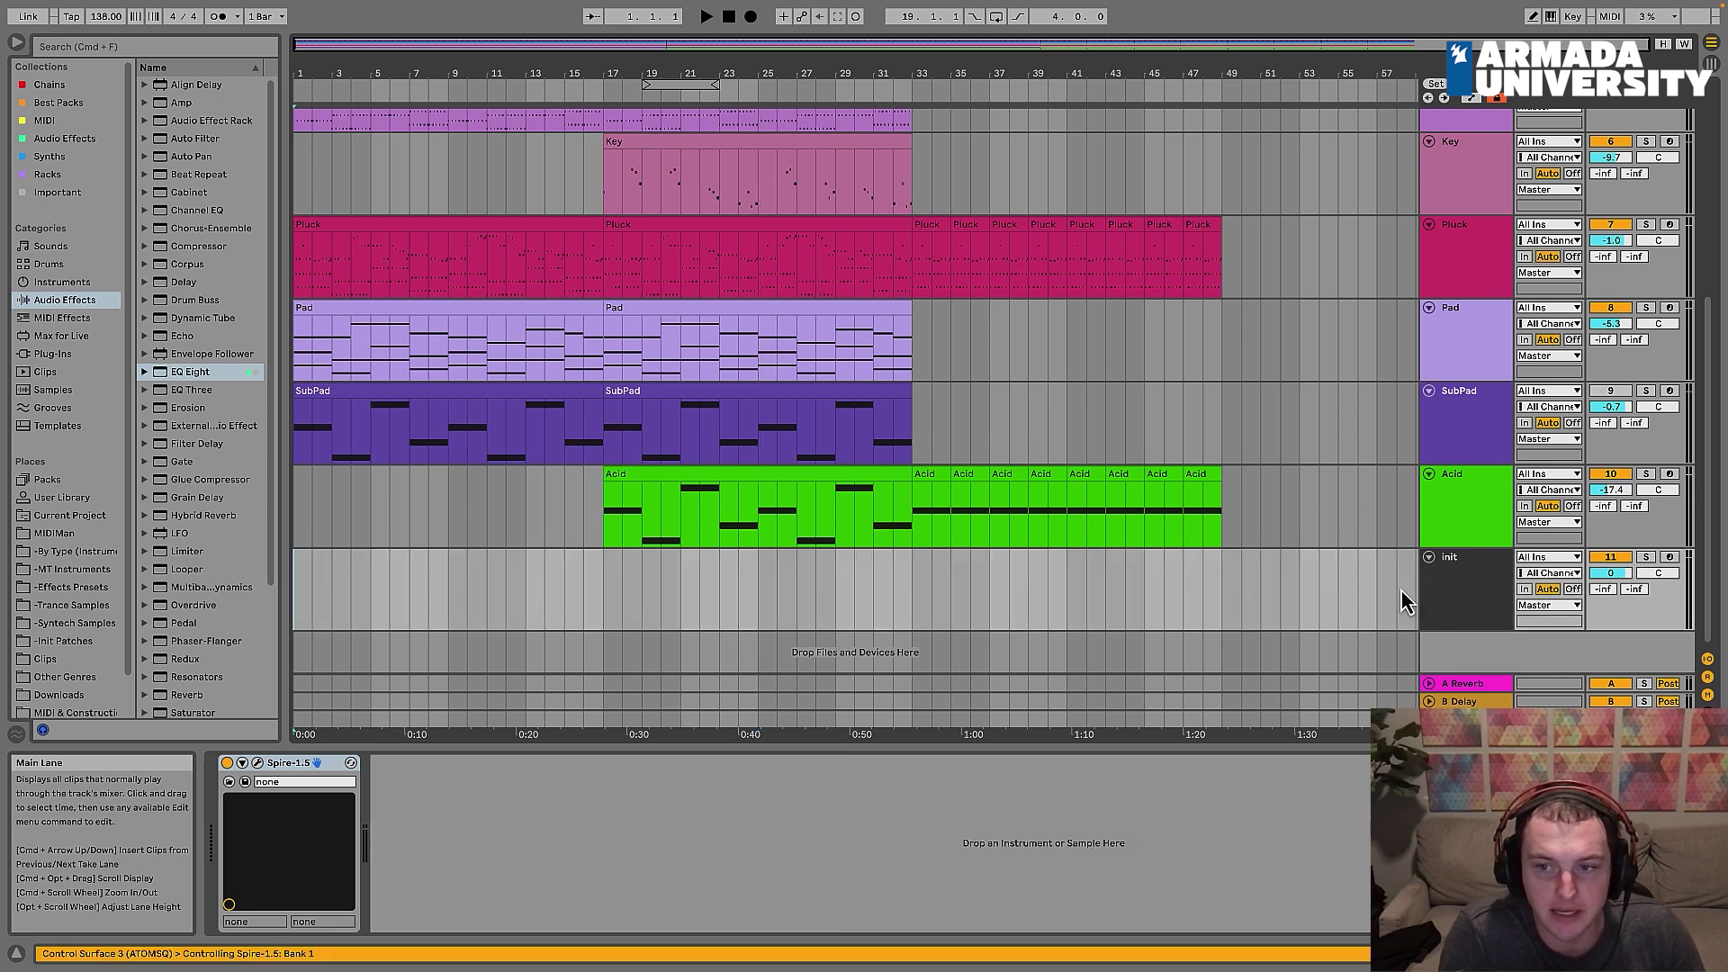
right_click(1448, 660)
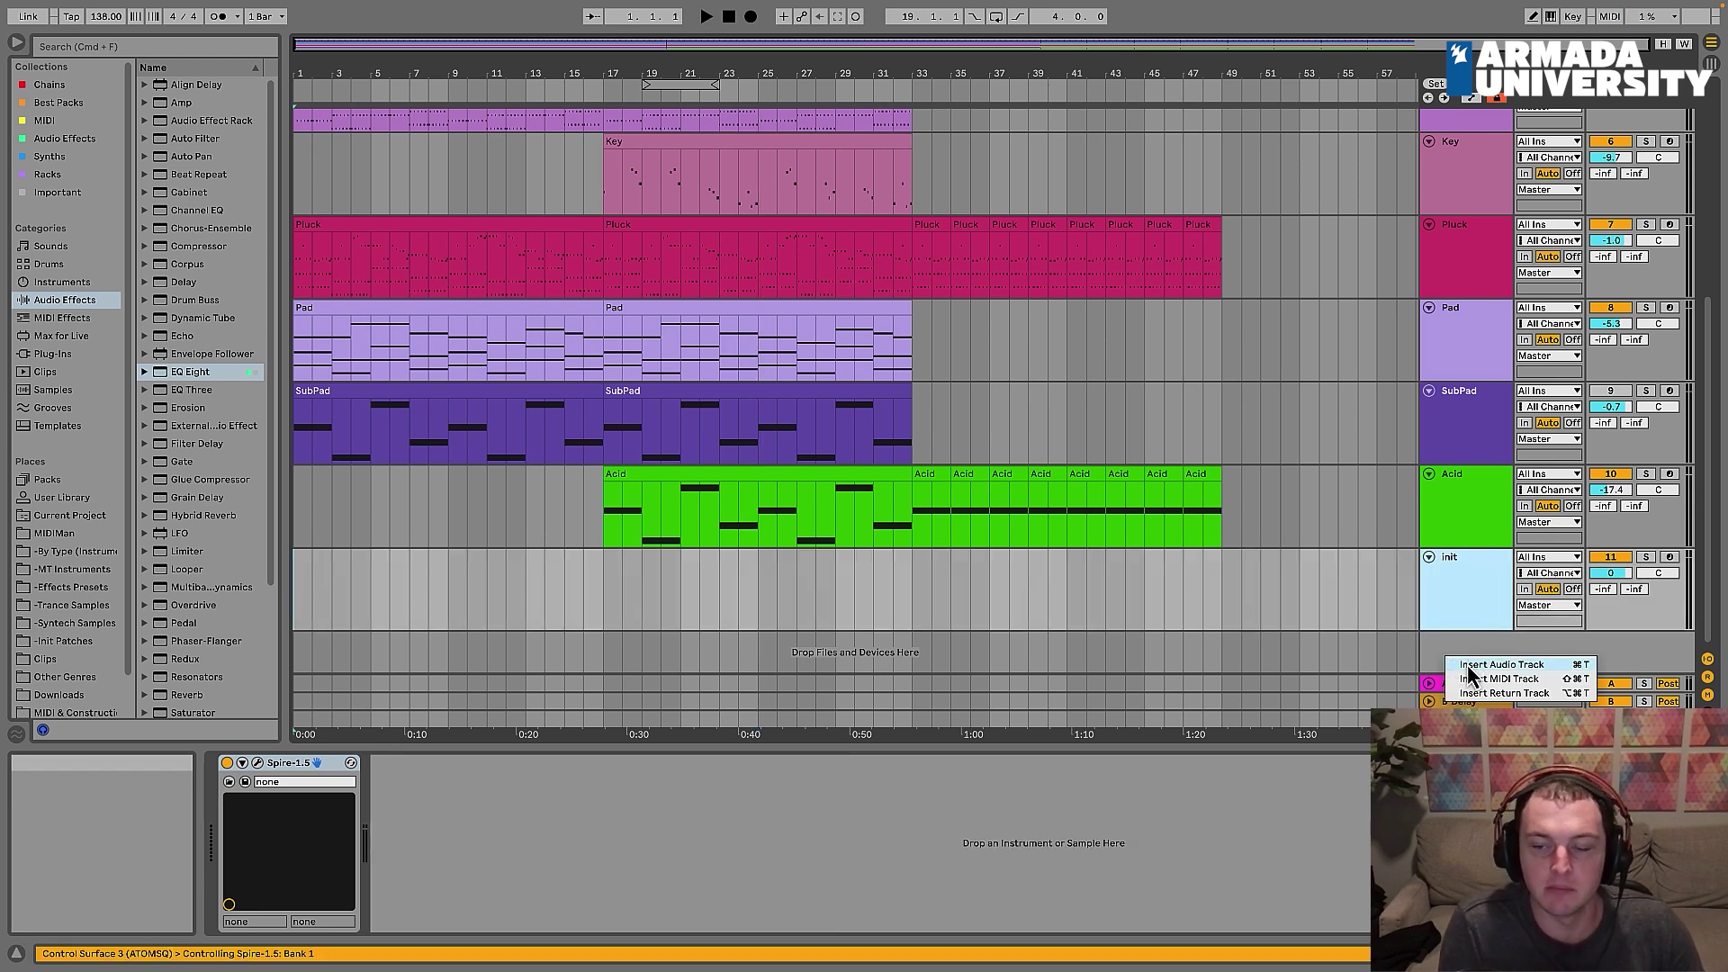
click(1469, 664)
scroll(1470, 621, down, 1)
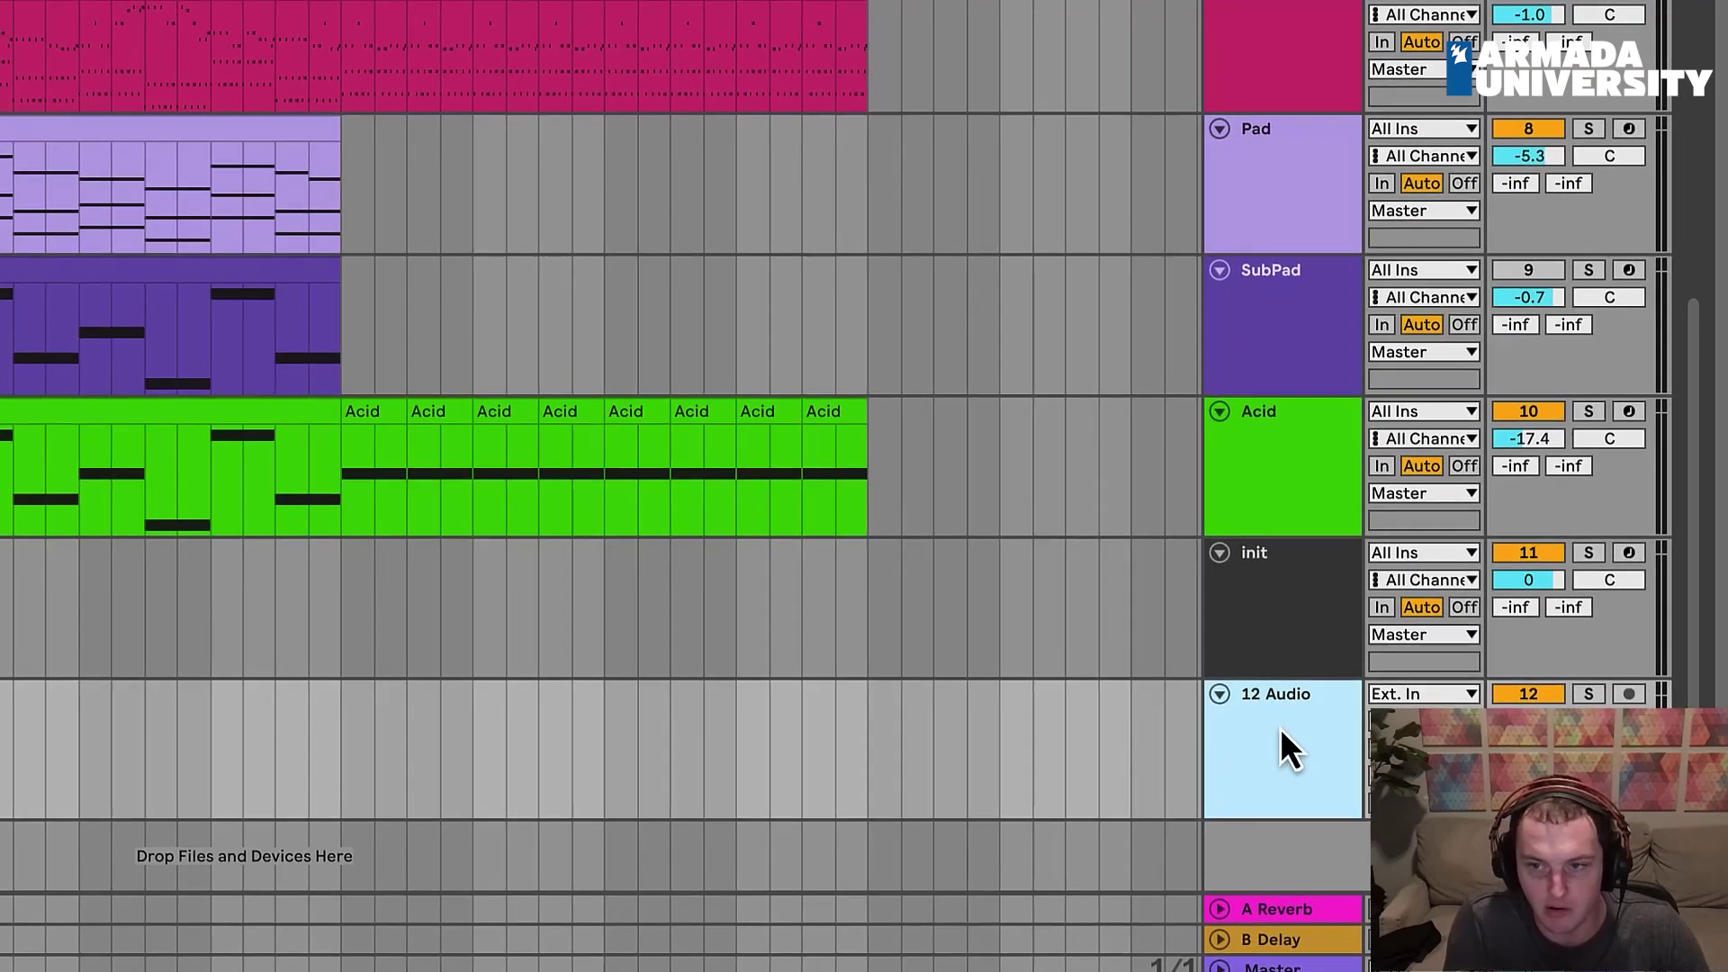
key(super+r)
text(C)
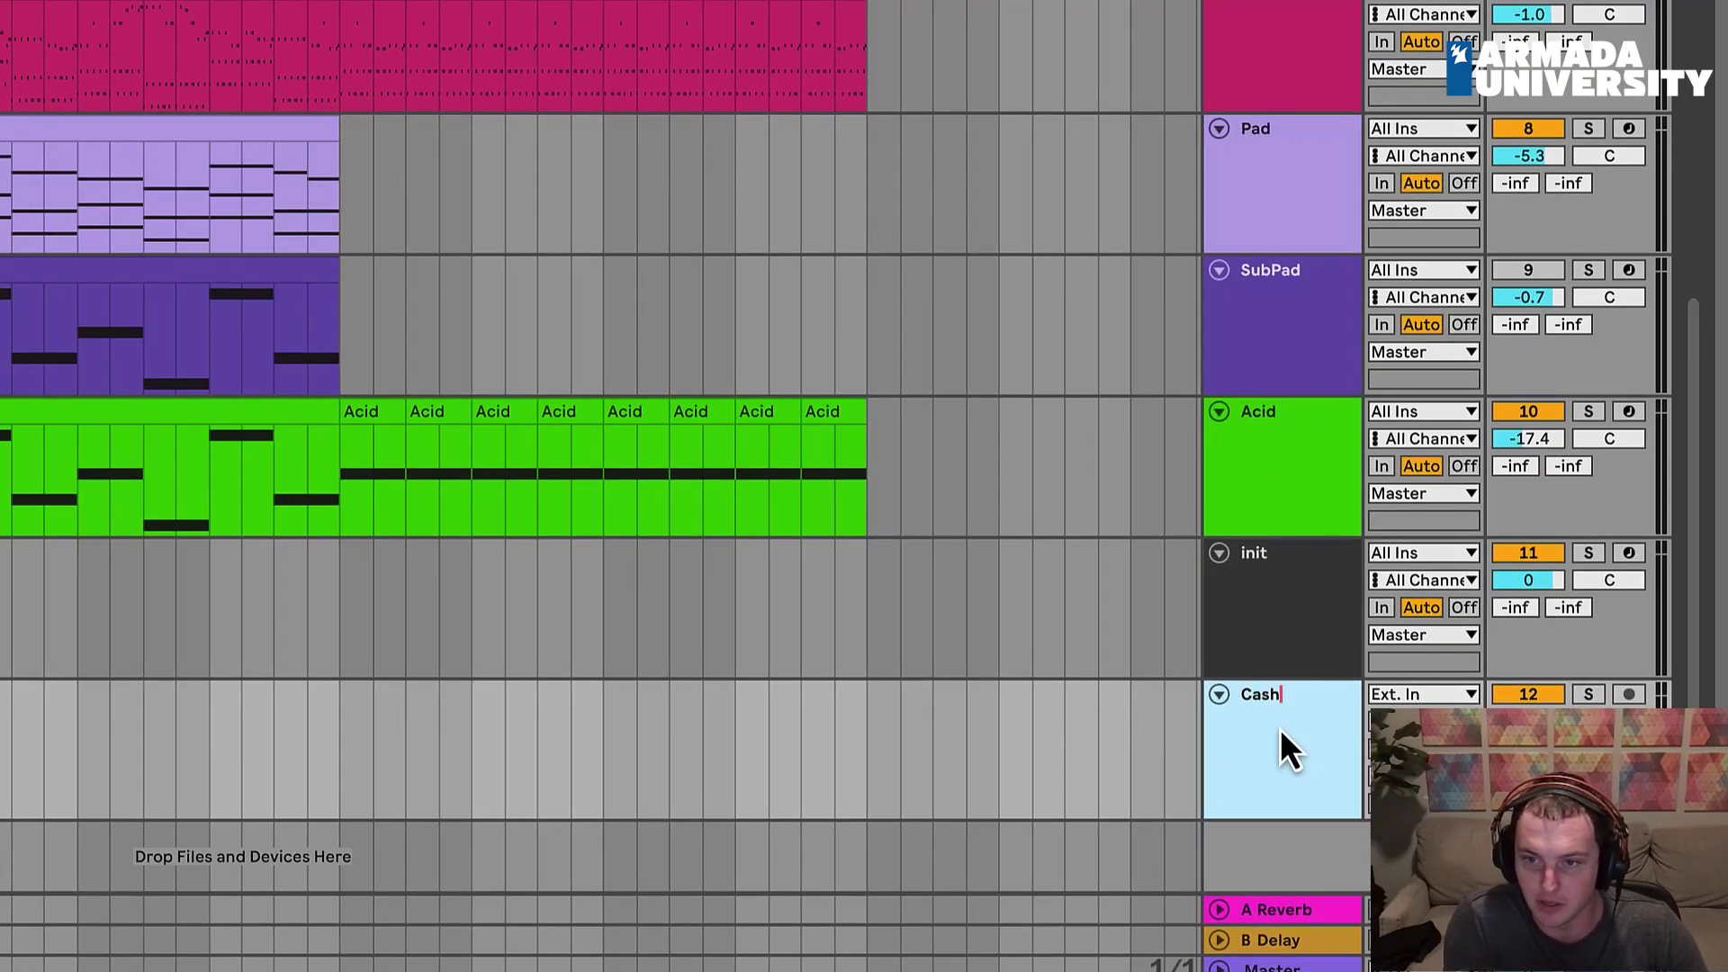
Step: Color the new Crash track light red
right_click(1280, 727)
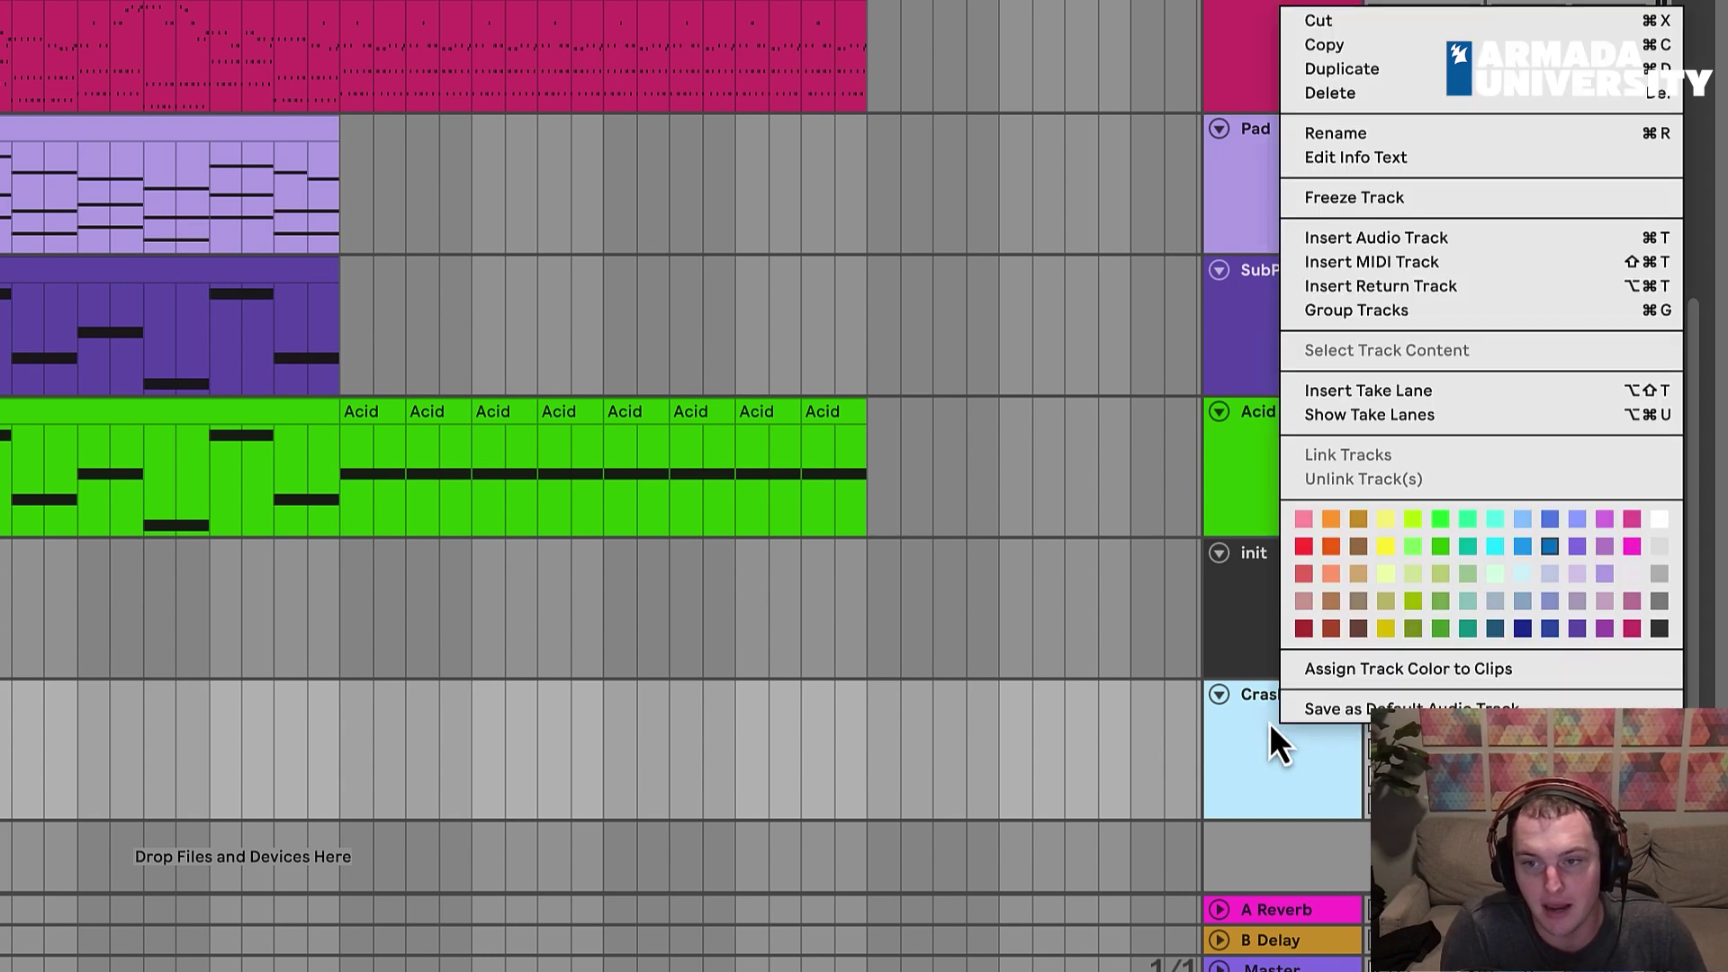
click(1308, 575)
click(1266, 612)
click(1271, 742)
click(1220, 743)
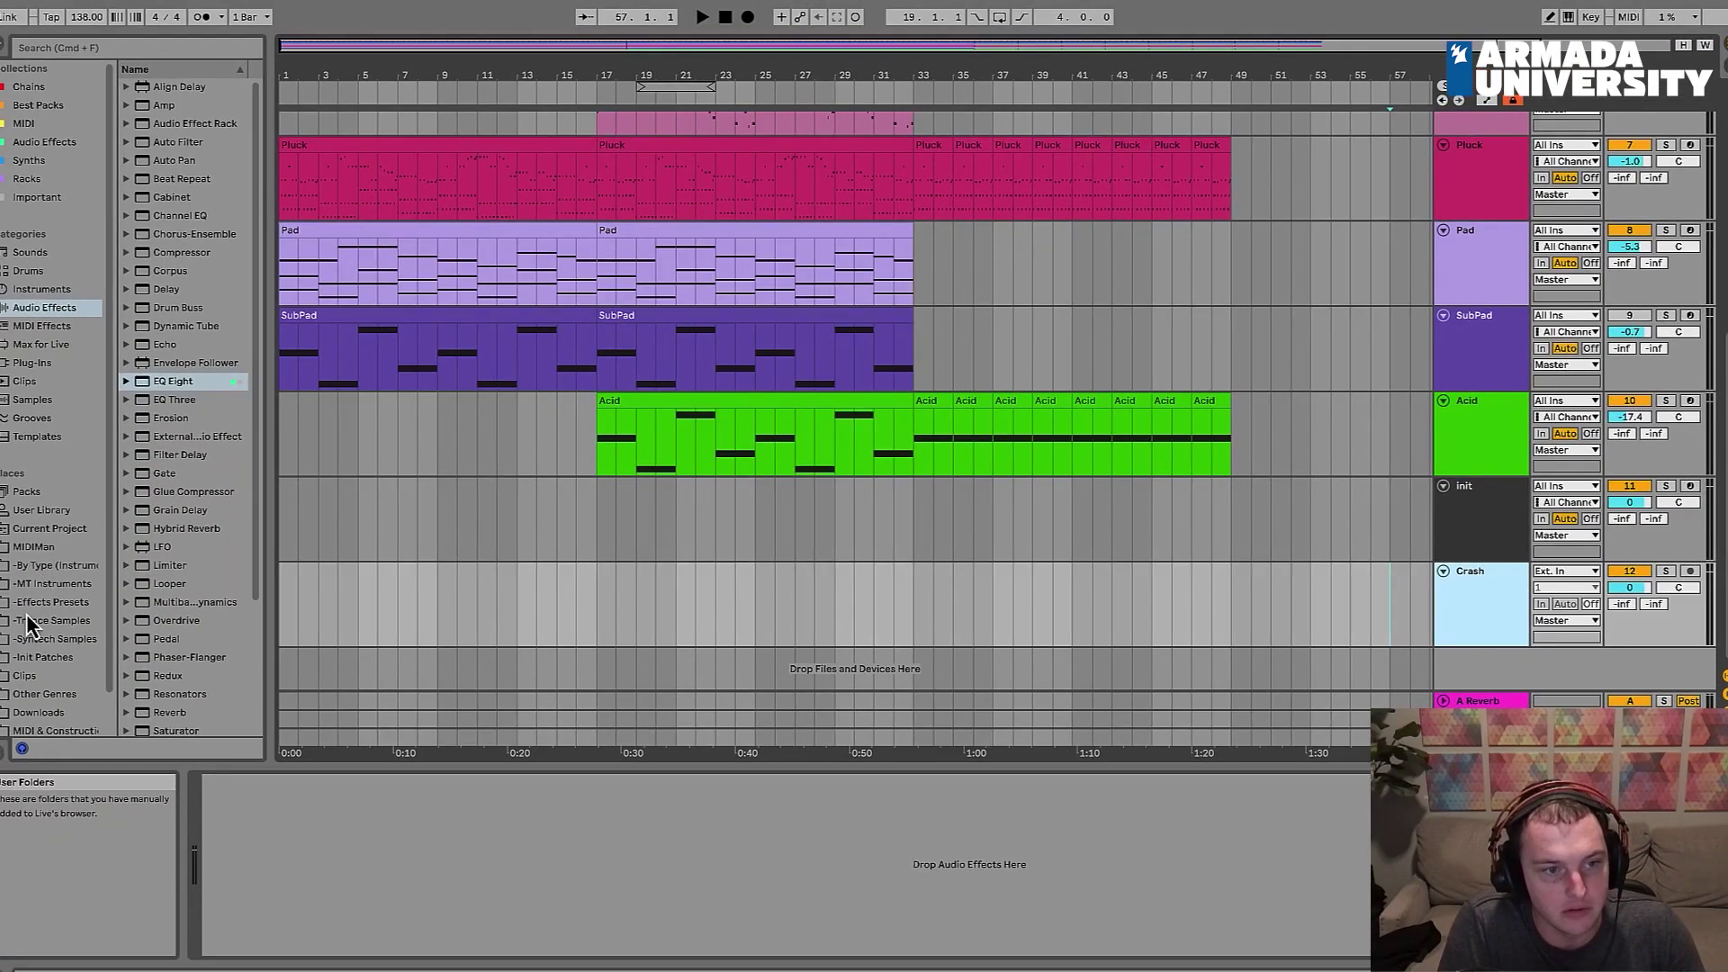
Step: Open the RPSP1 - Crash Cymbals folder inside the Trance Samples Drum Hits crashes and widen the browser to read the names
scroll(36, 612, down, 1)
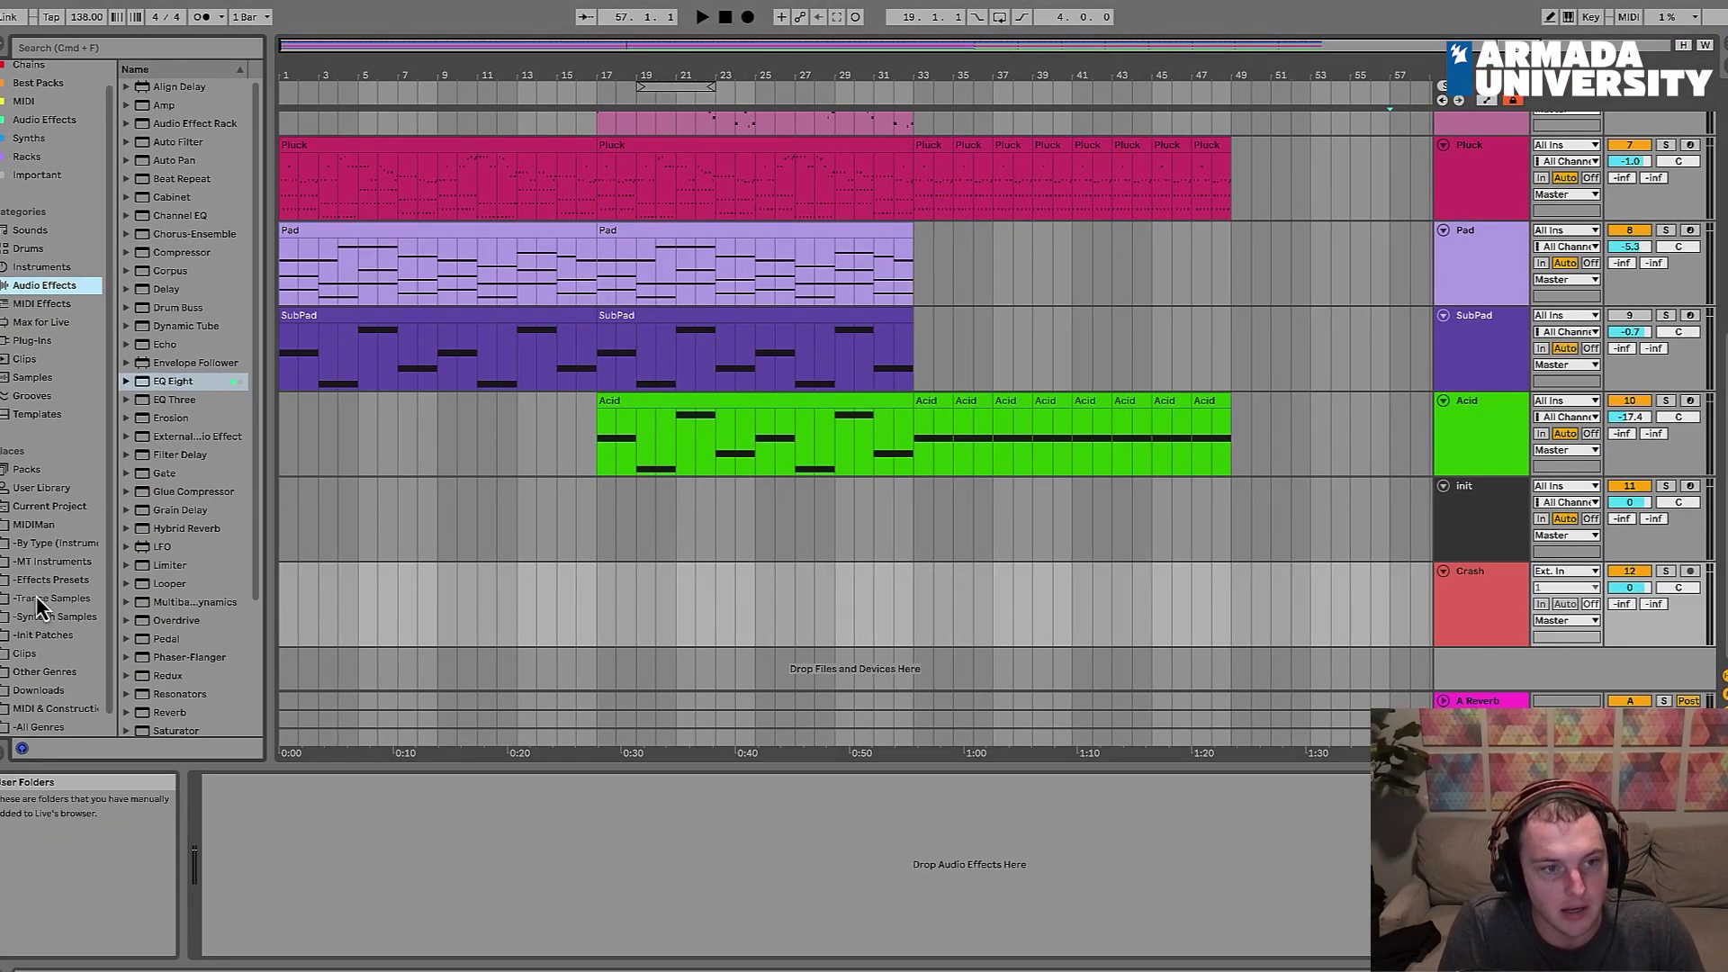
click(36, 597)
click(126, 123)
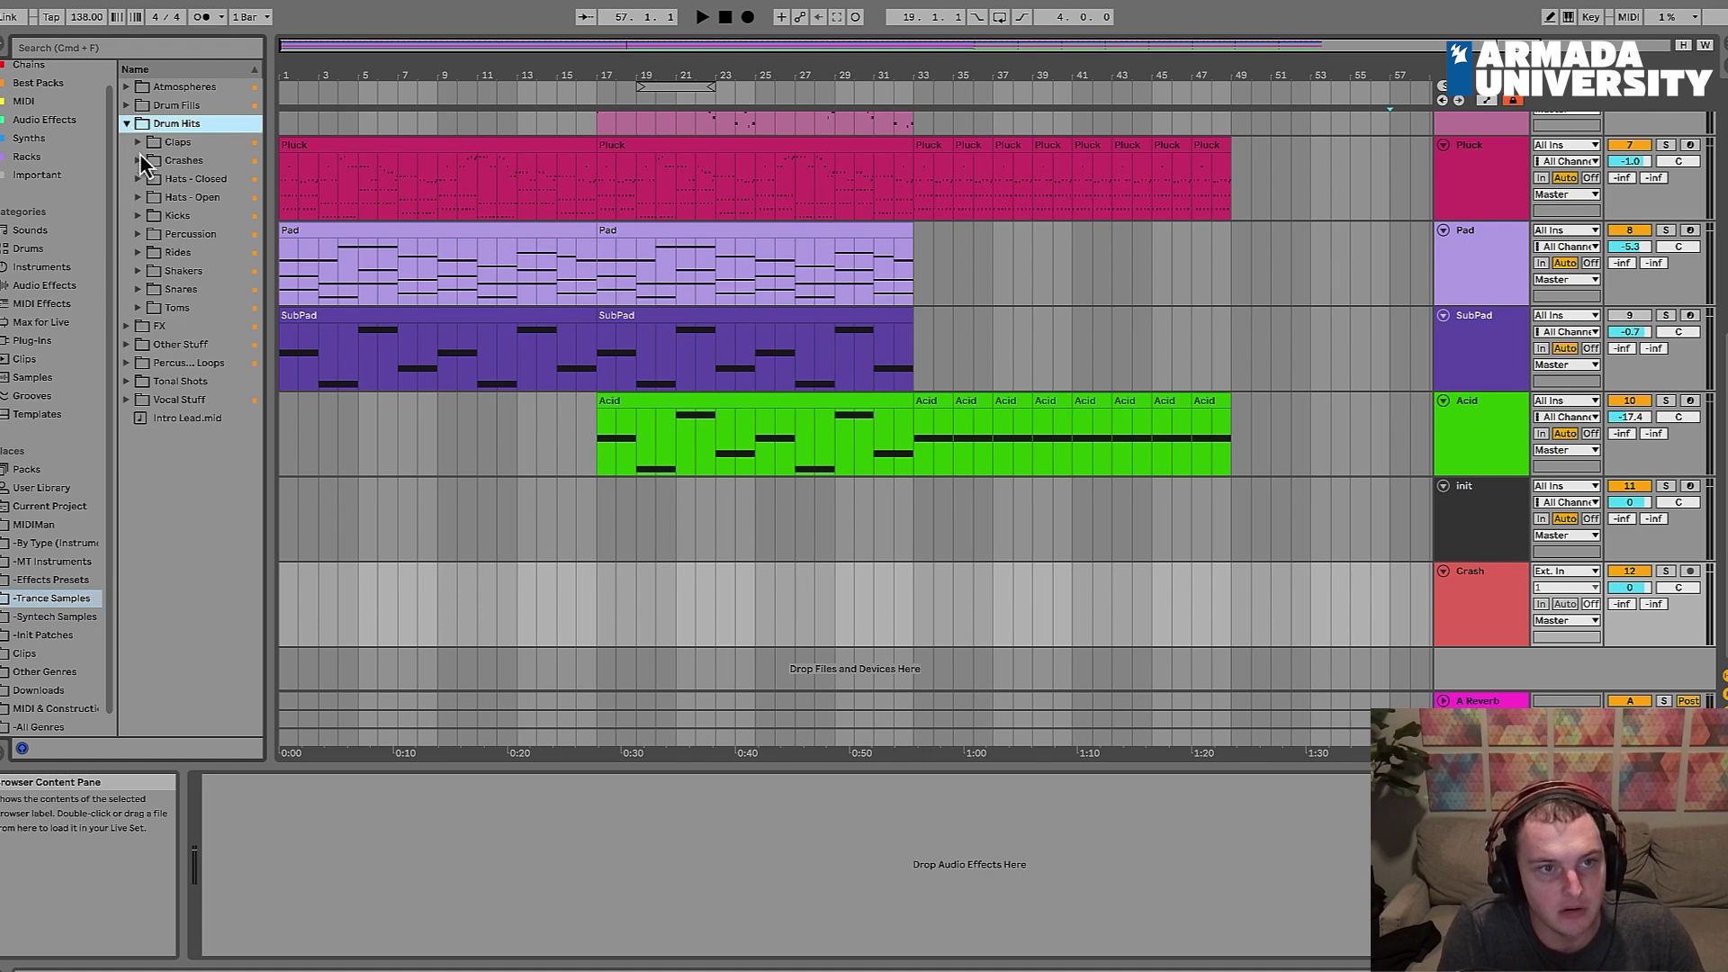
click(138, 160)
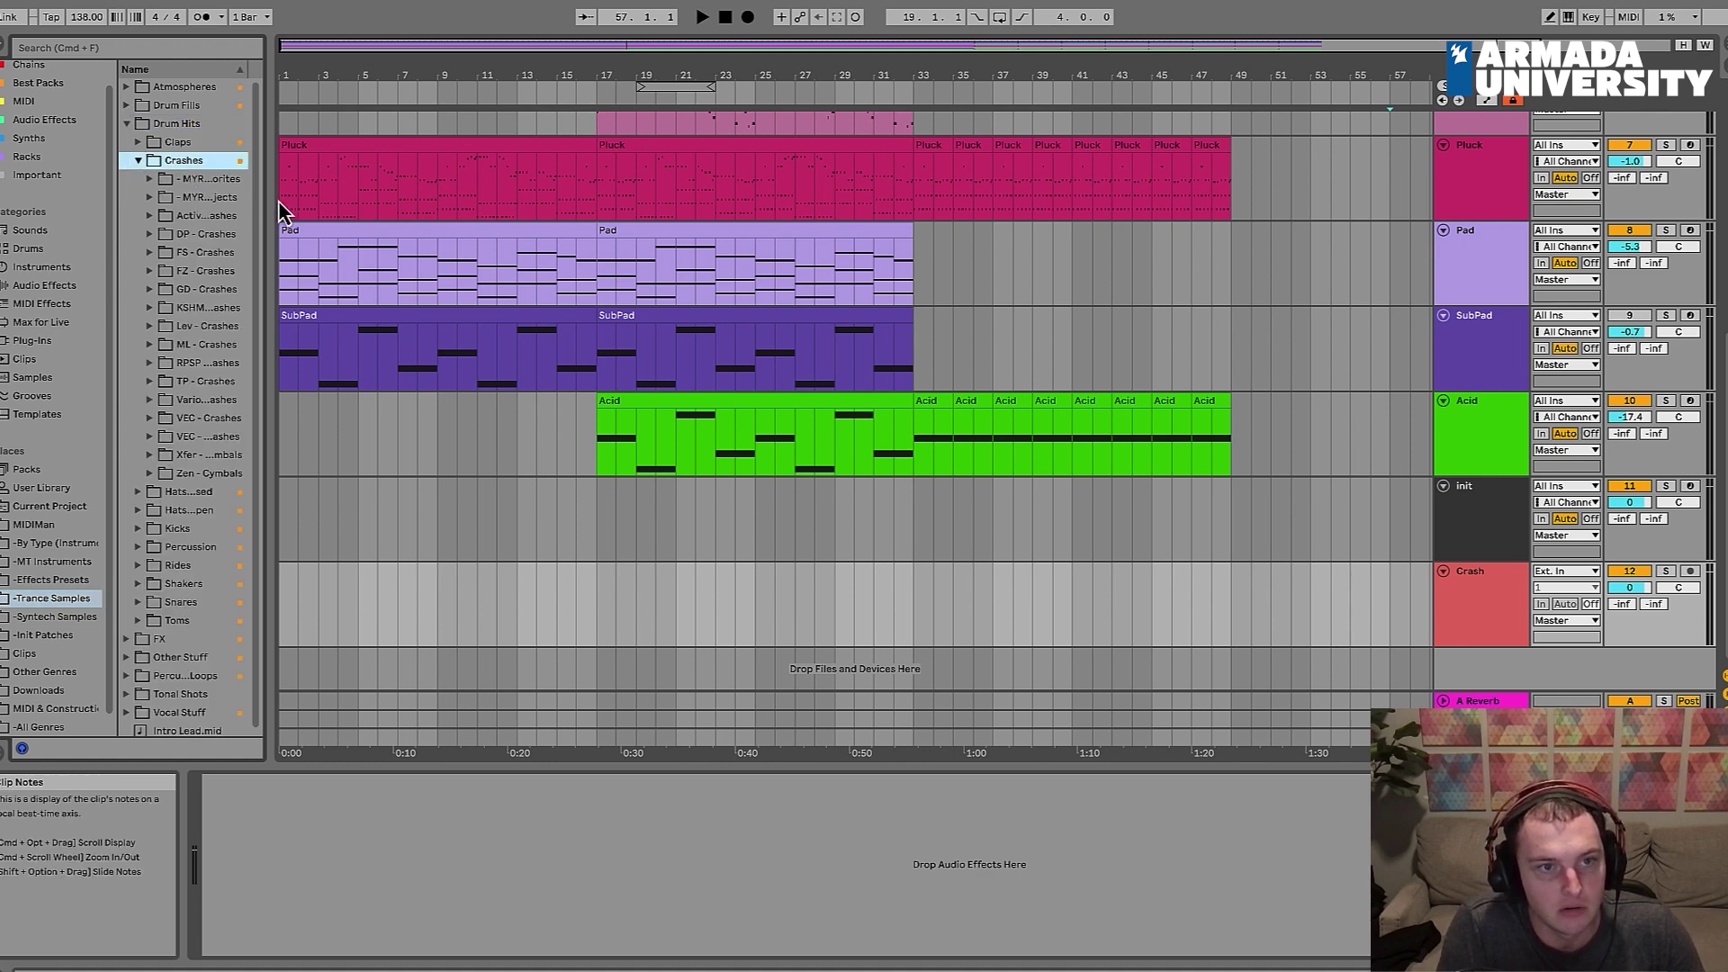
drag(272, 207, 339, 210)
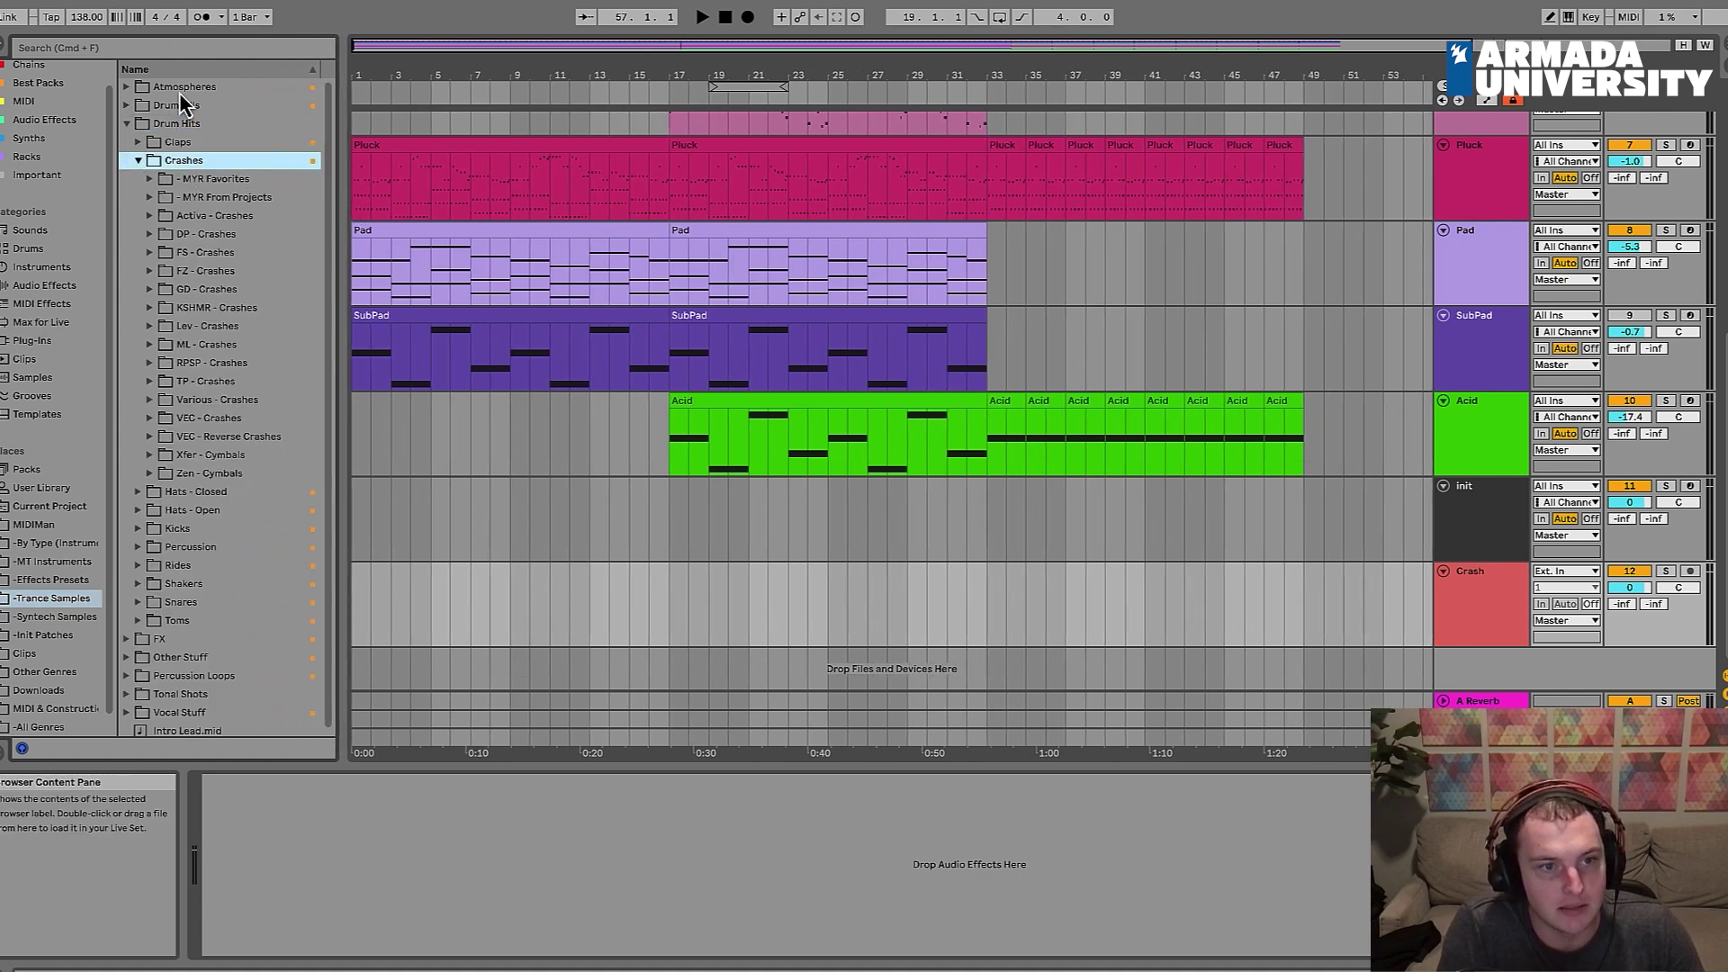
click(149, 362)
click(160, 382)
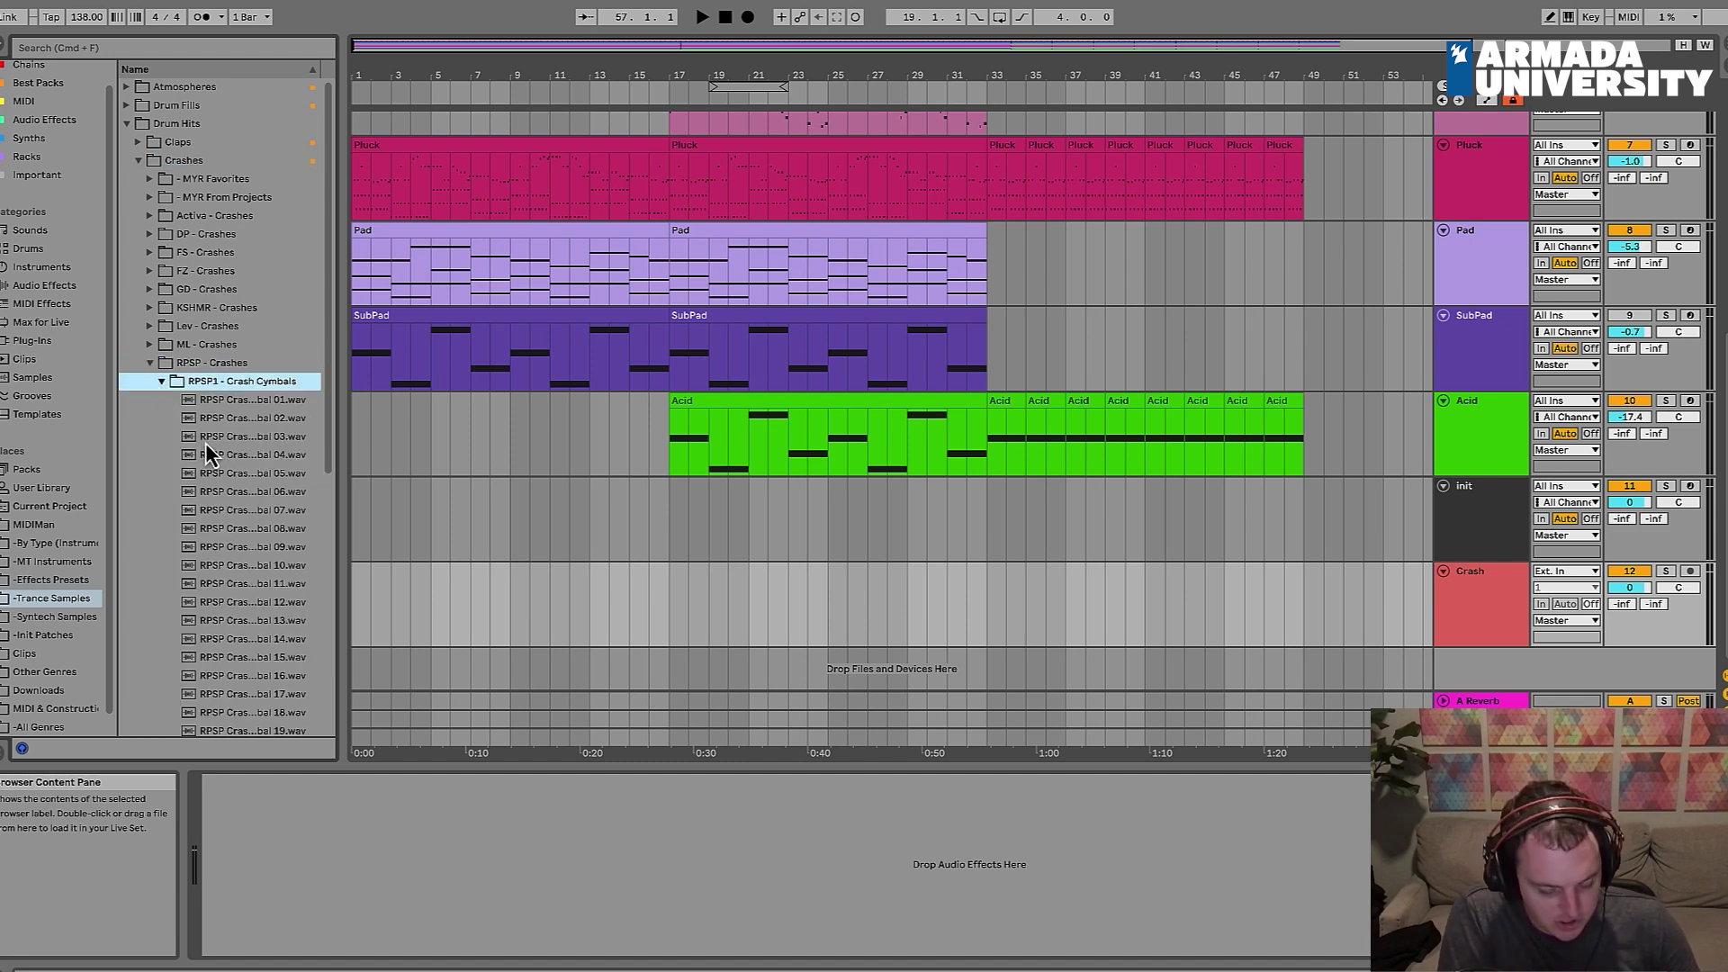
Step: Audition the first five crash cymbal samples and place RPSP Crash Cymbal 02 on the Crash track at bars 1 and 17
click(264, 403)
key(Down)
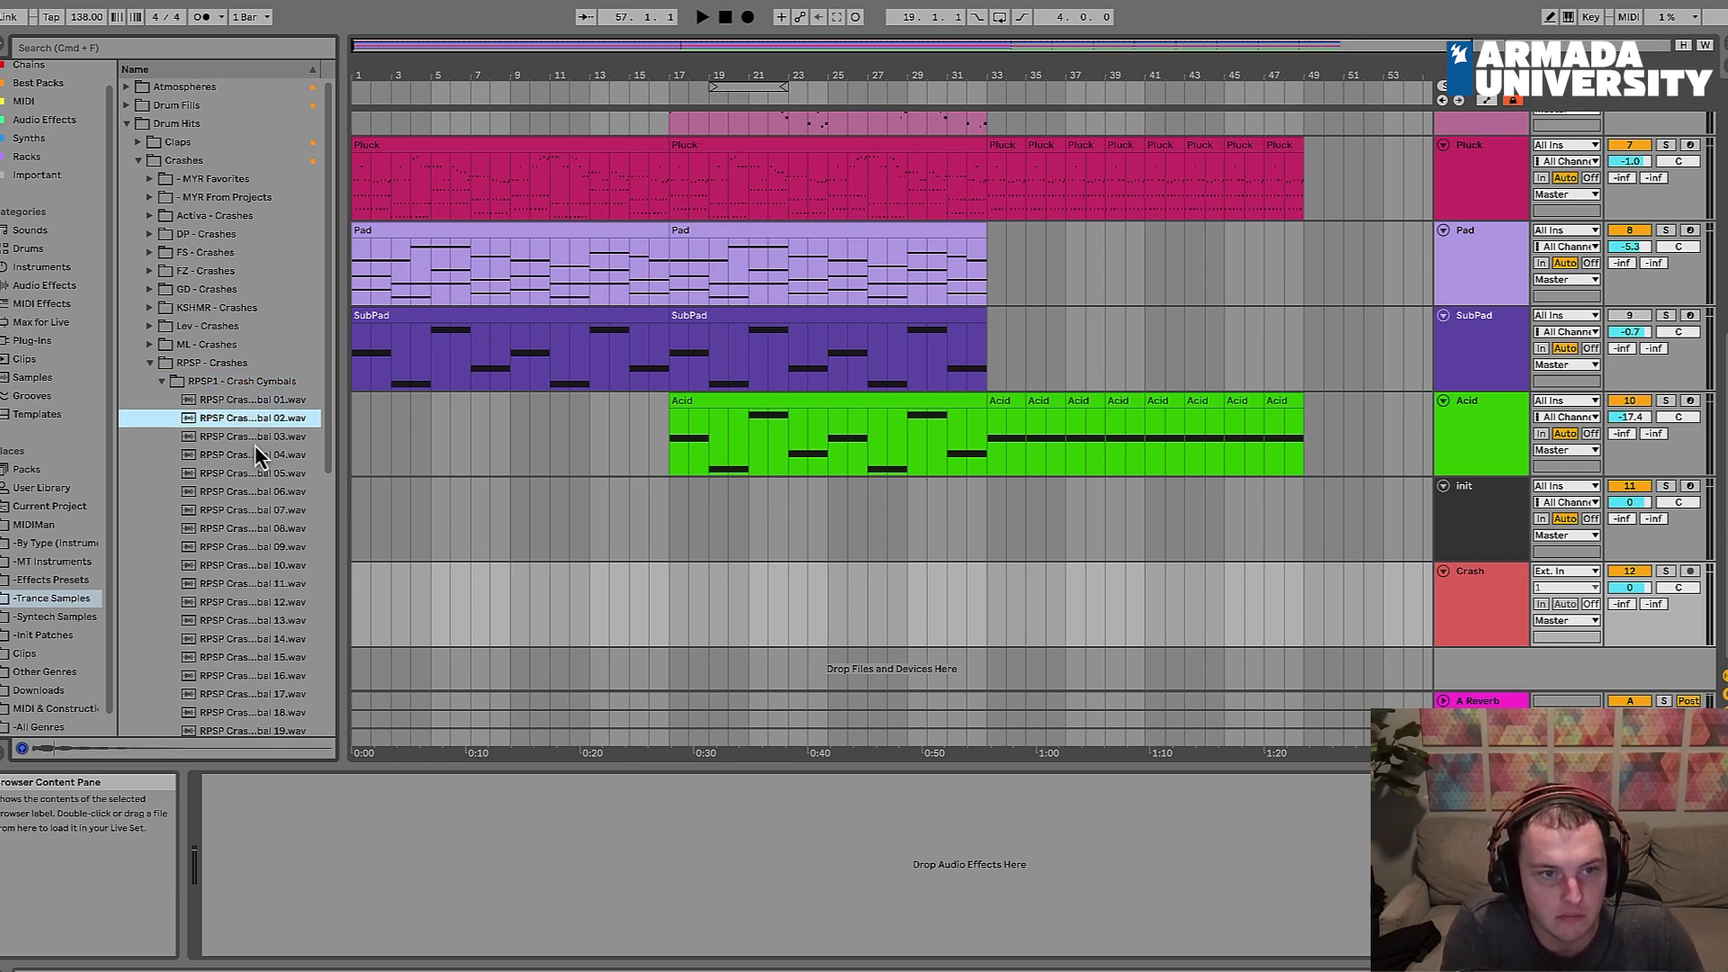
key(Down)
key(Down)
key(Down)
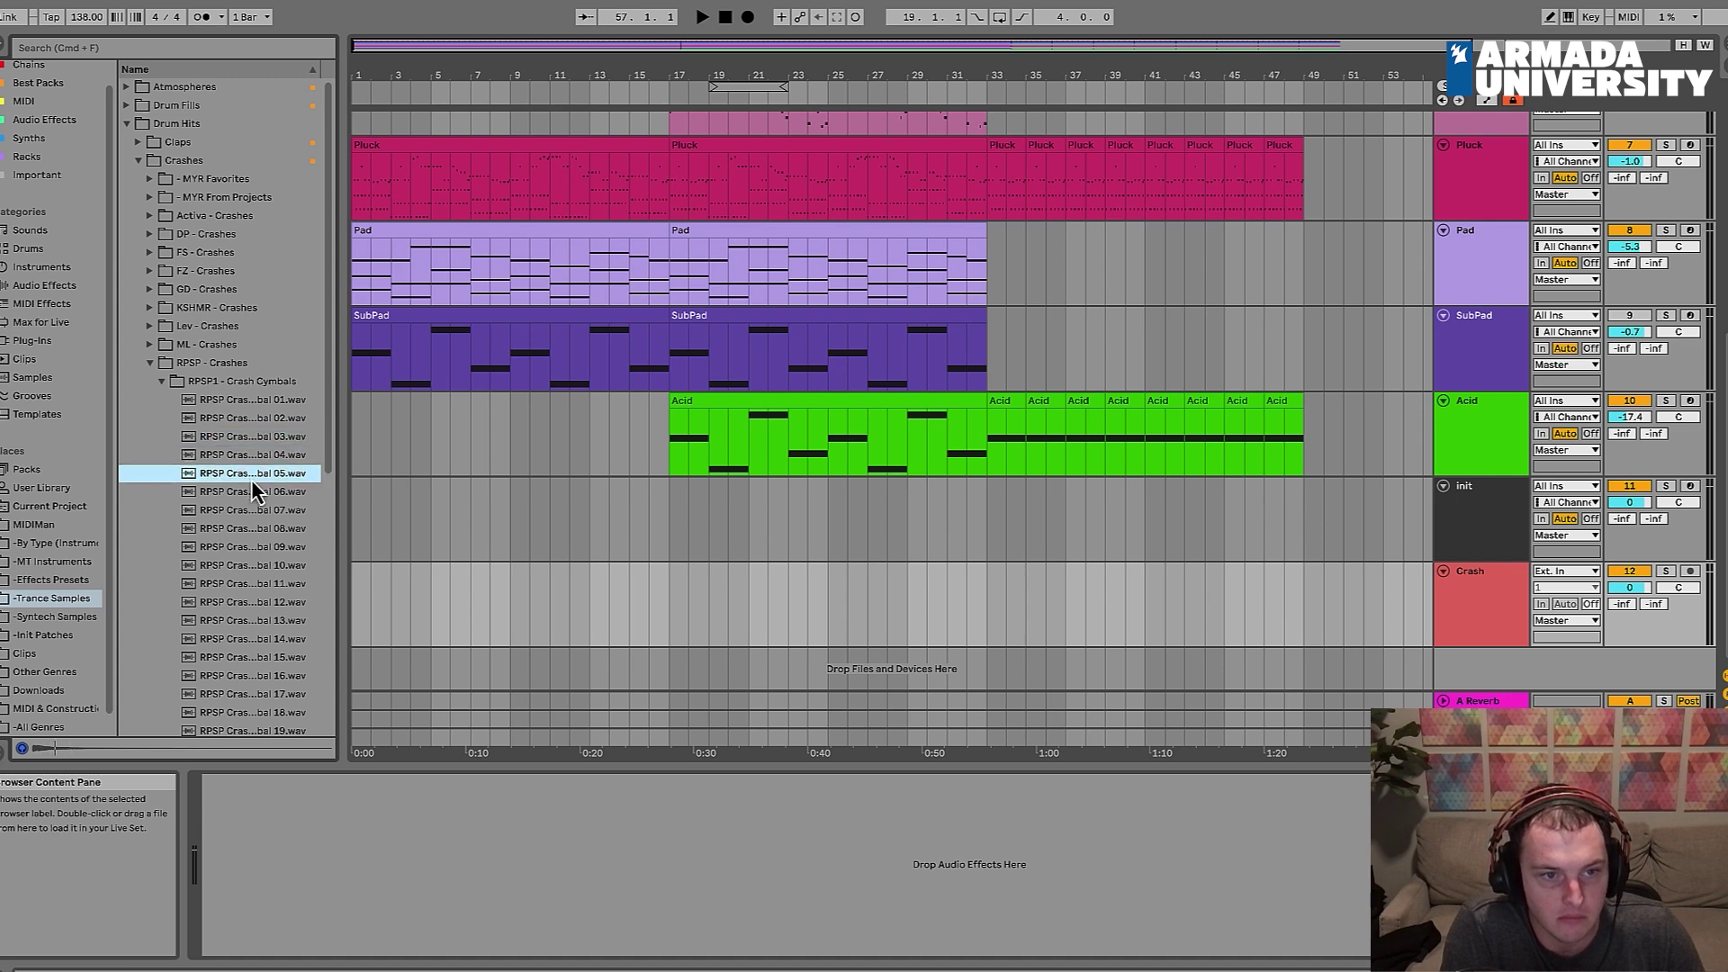
click(252, 423)
drag(250, 426, 687, 586)
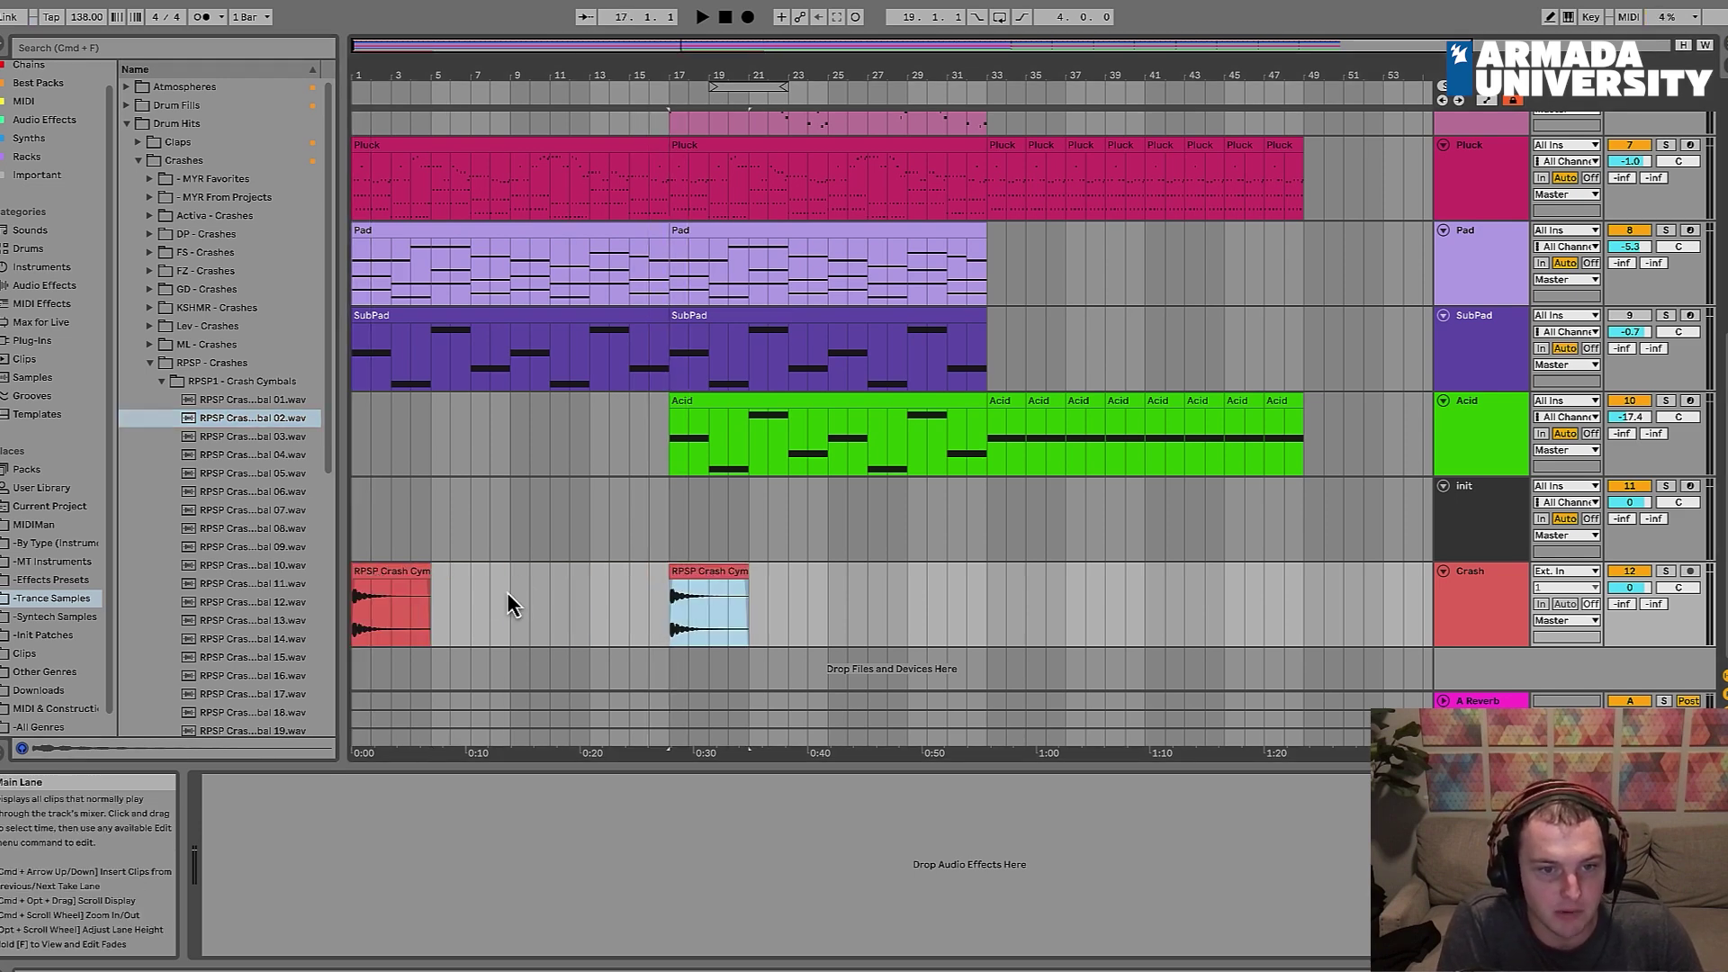
Step: Duplicate the first eight bars of the Crash track repeatedly so a crash falls every eight bars up to bar 49
drag(509, 602, 331, 601)
key(ctrl+d)
key(ctrl+d)
key(ctrl+d)
key(ctrl+d)
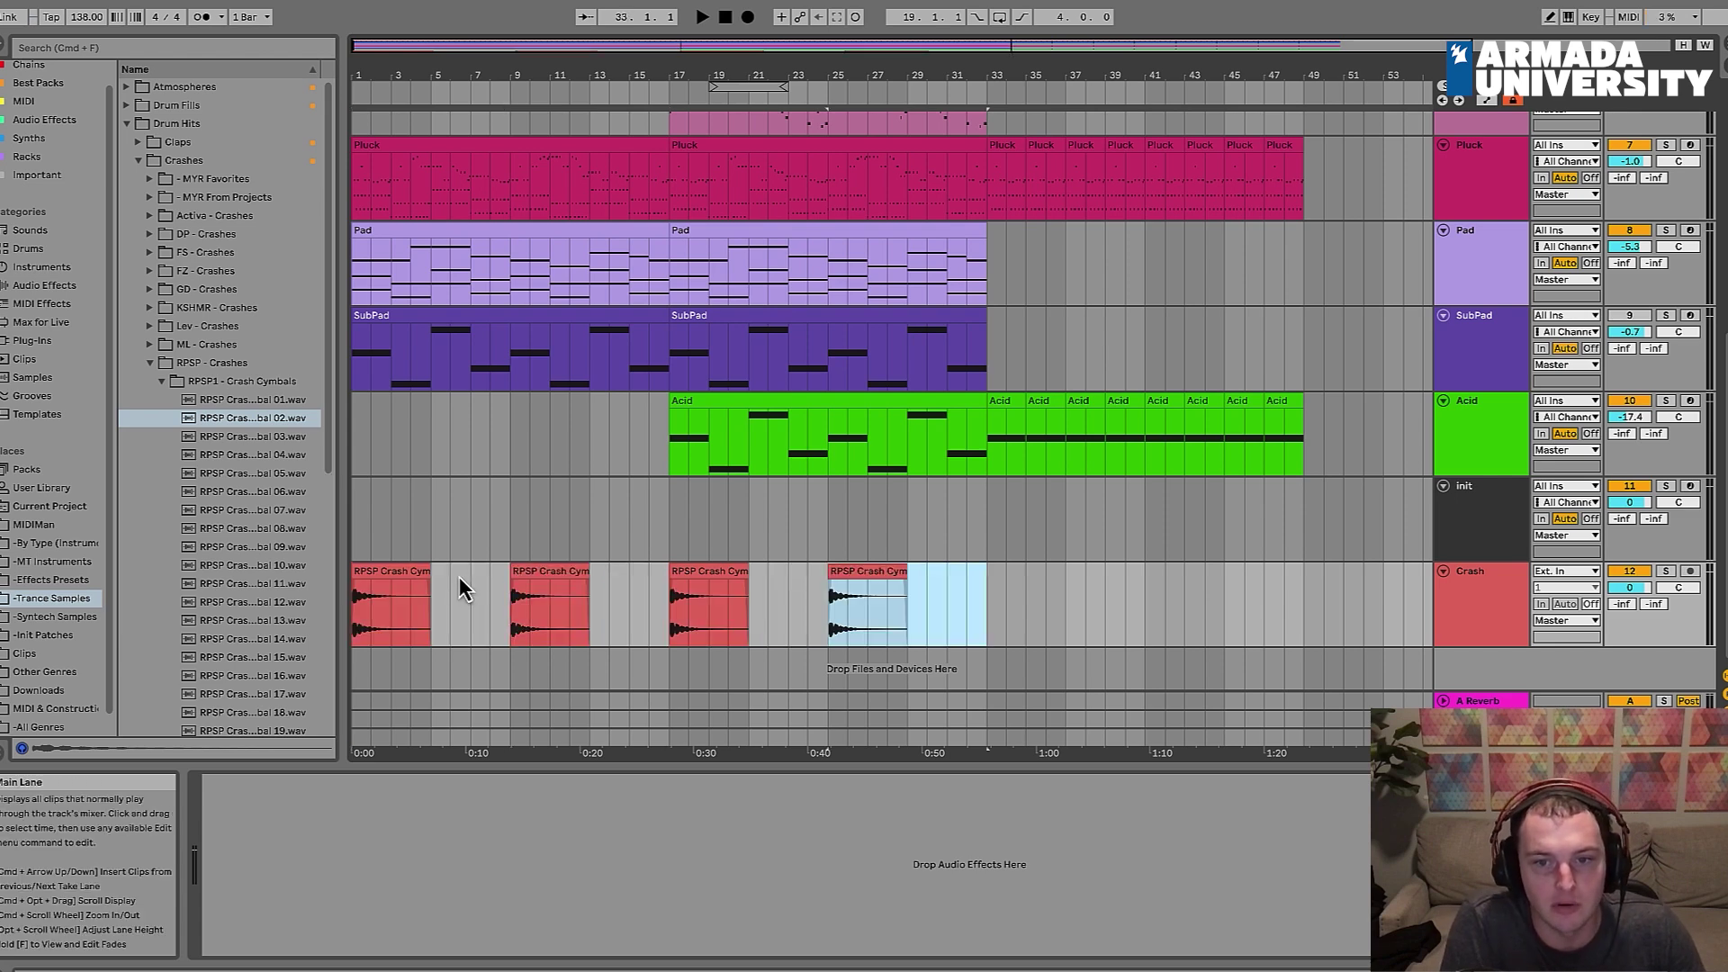
key(ctrl+d)
key(ctrl+d)
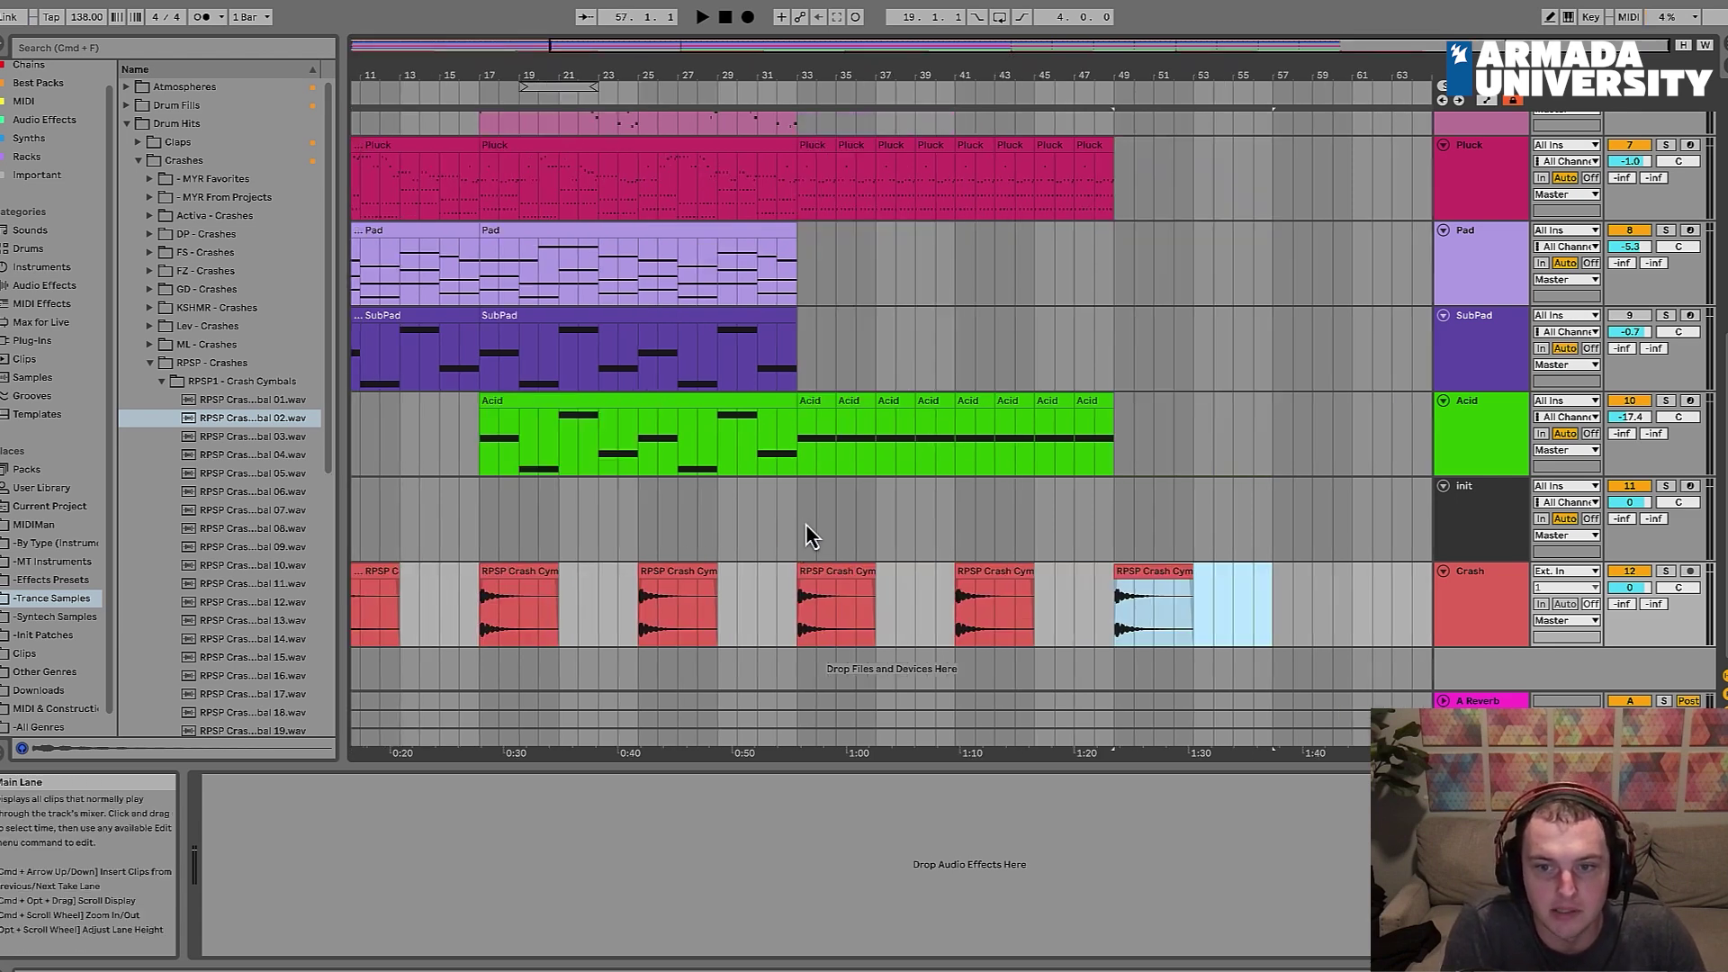
click(803, 524)
drag(528, 71, 707, 79)
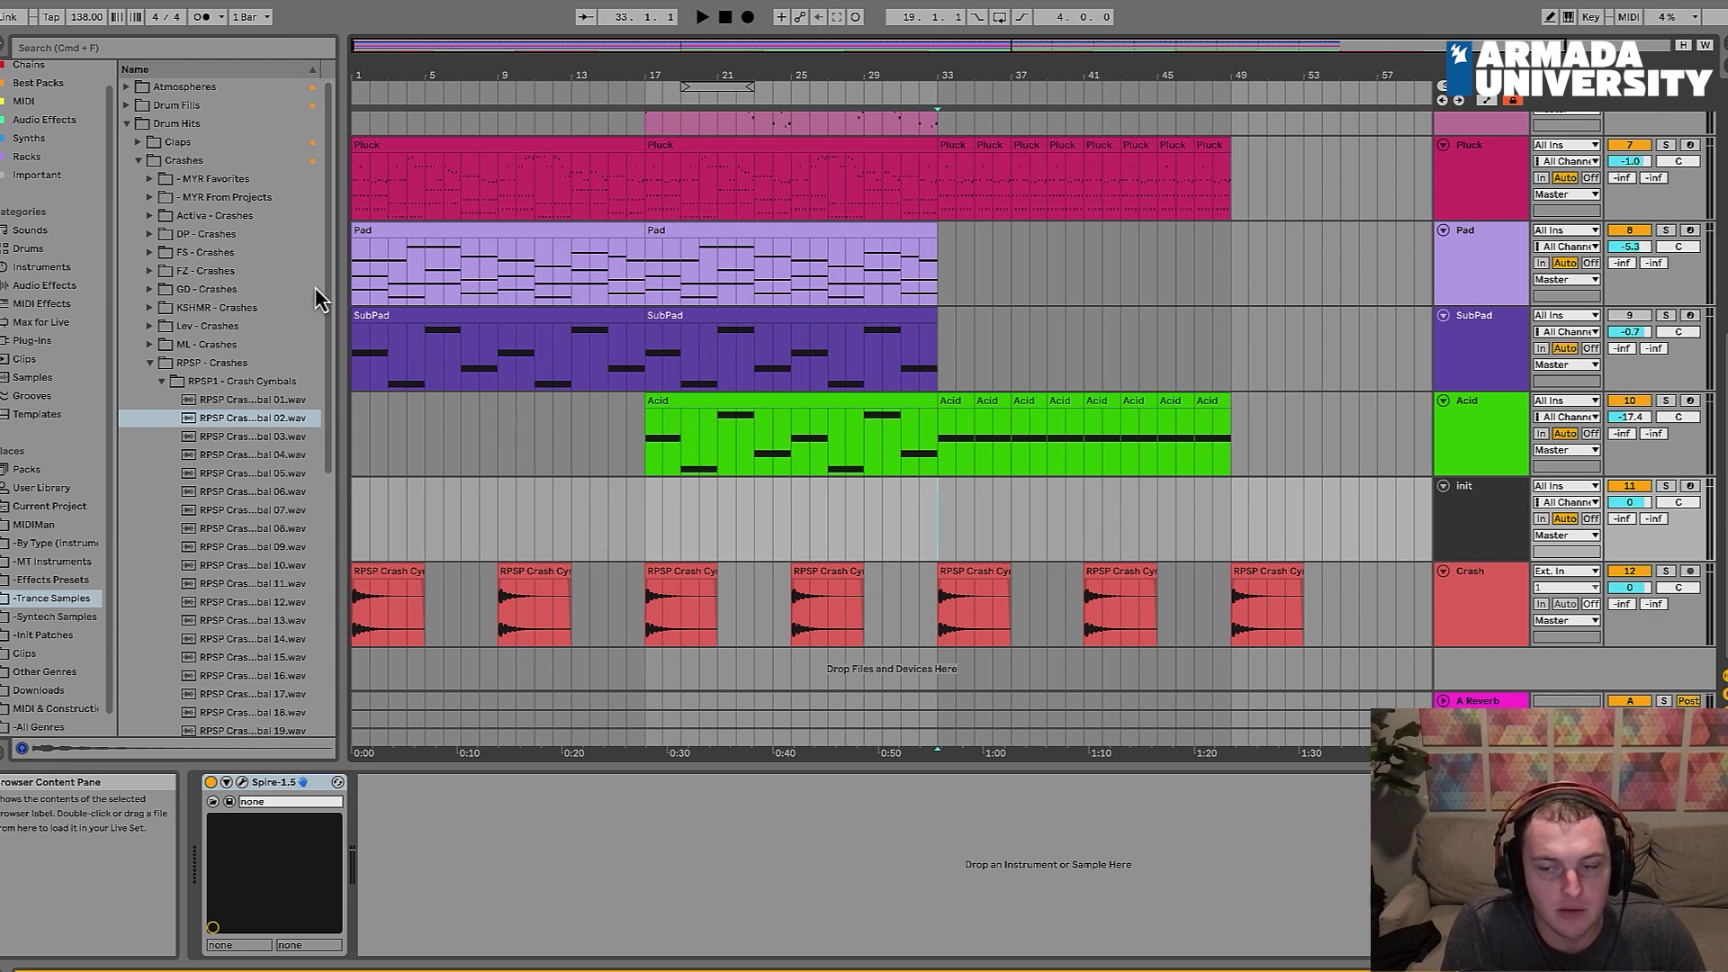
Step: Duplicate the Crash track and delete all clips from the copy
click(1499, 604)
key(ctrl+d)
right_click(1499, 600)
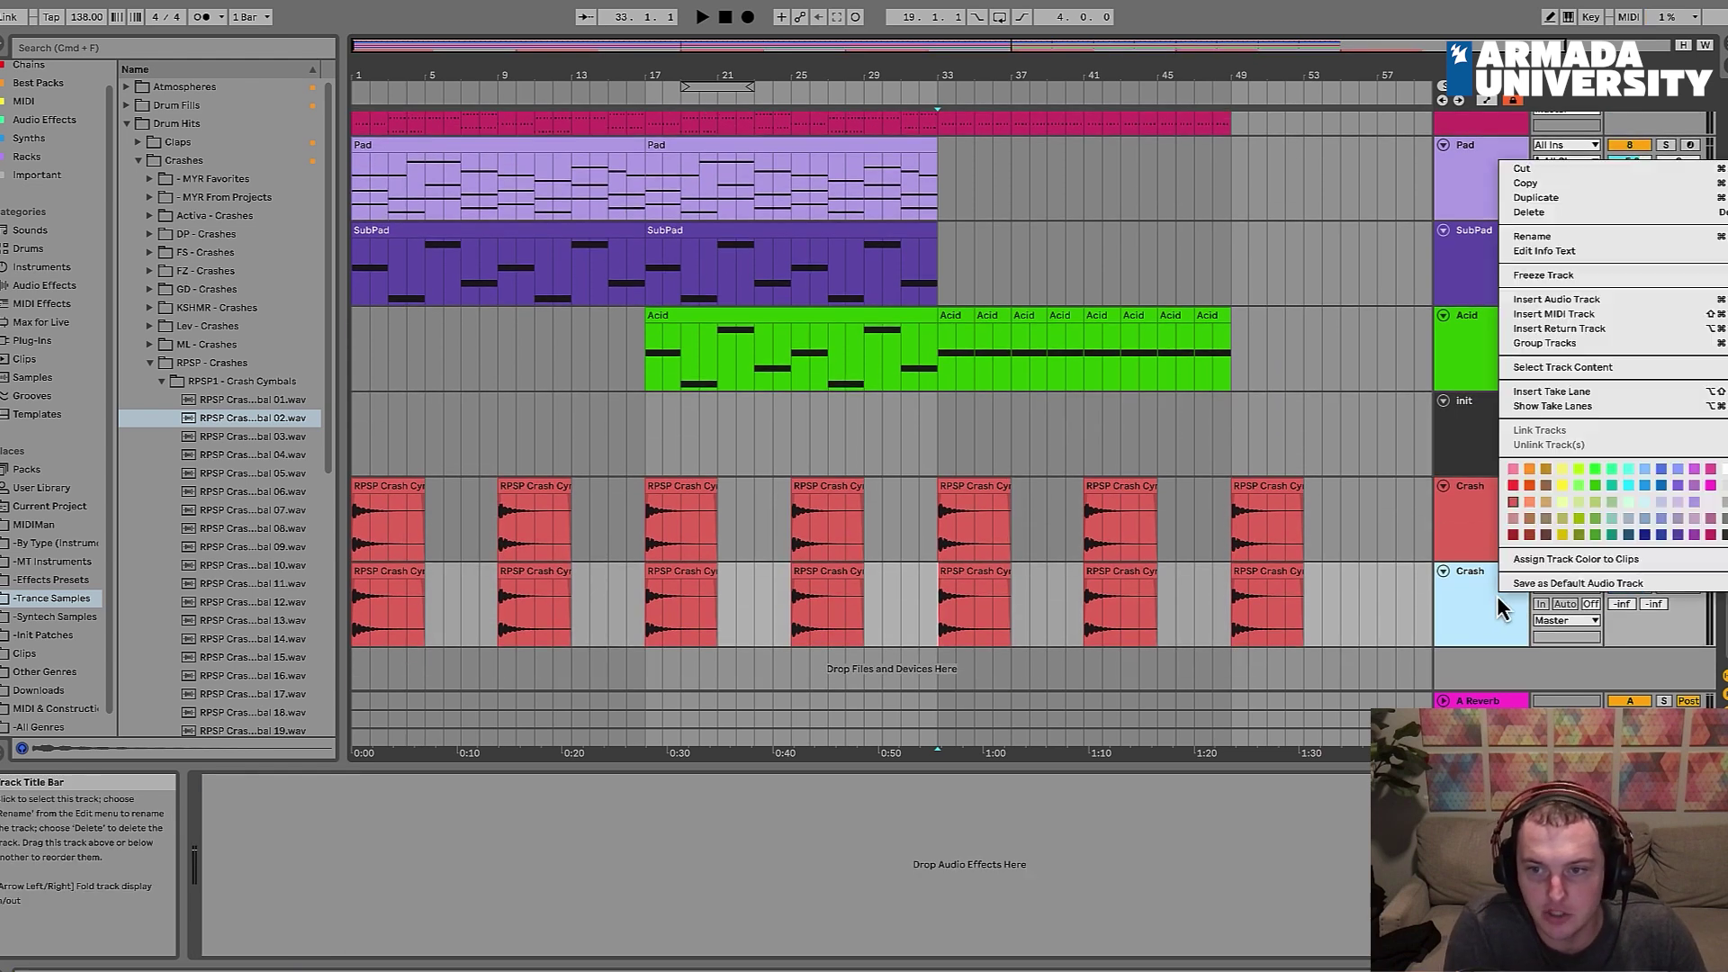
click(1564, 367)
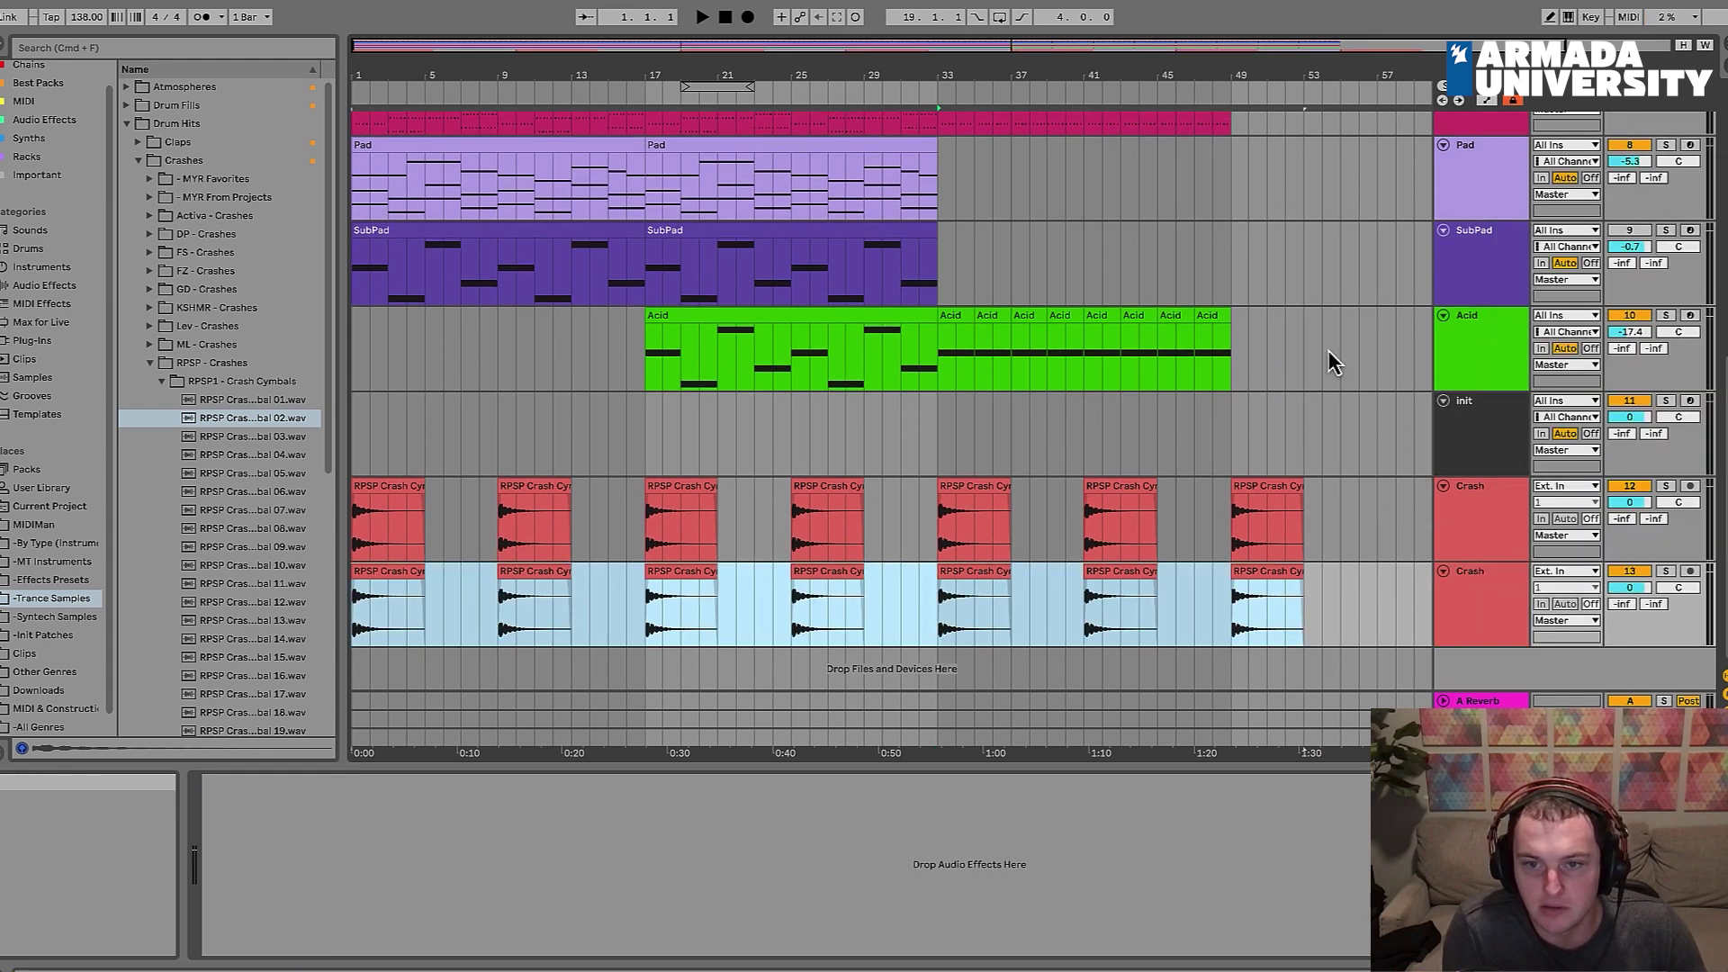
key(Delete)
Step: Open the RPSP1 reverse crash cymbals folder and audition its first four samples
click(162, 382)
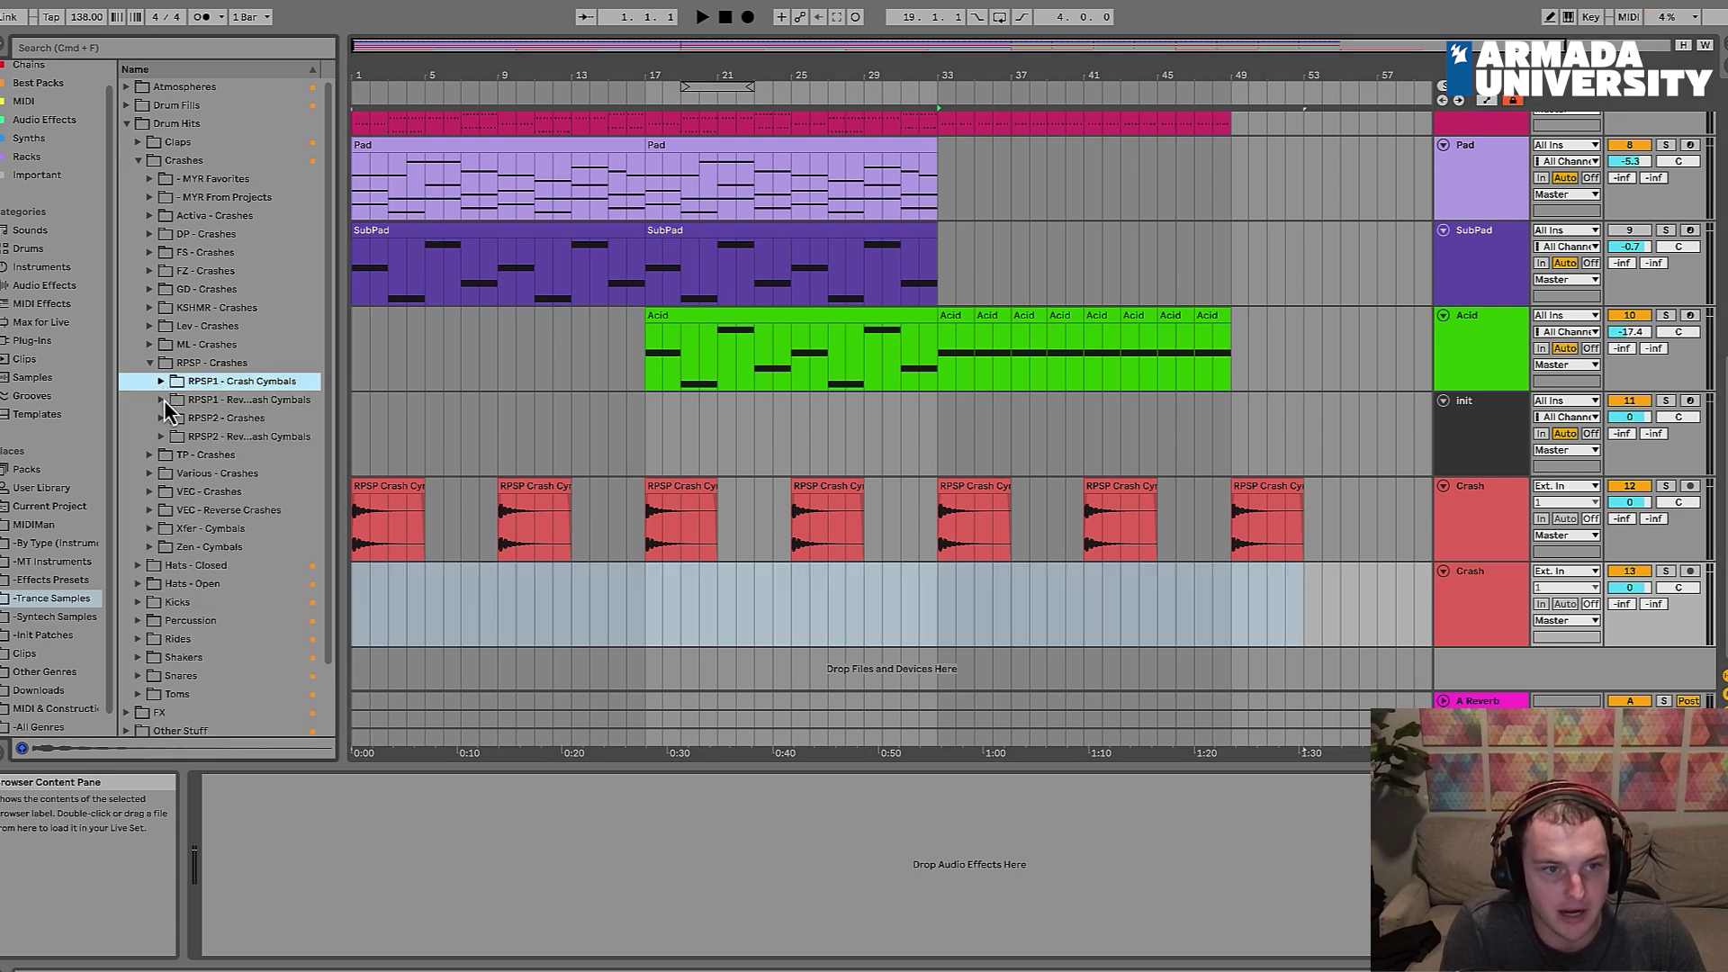
click(162, 399)
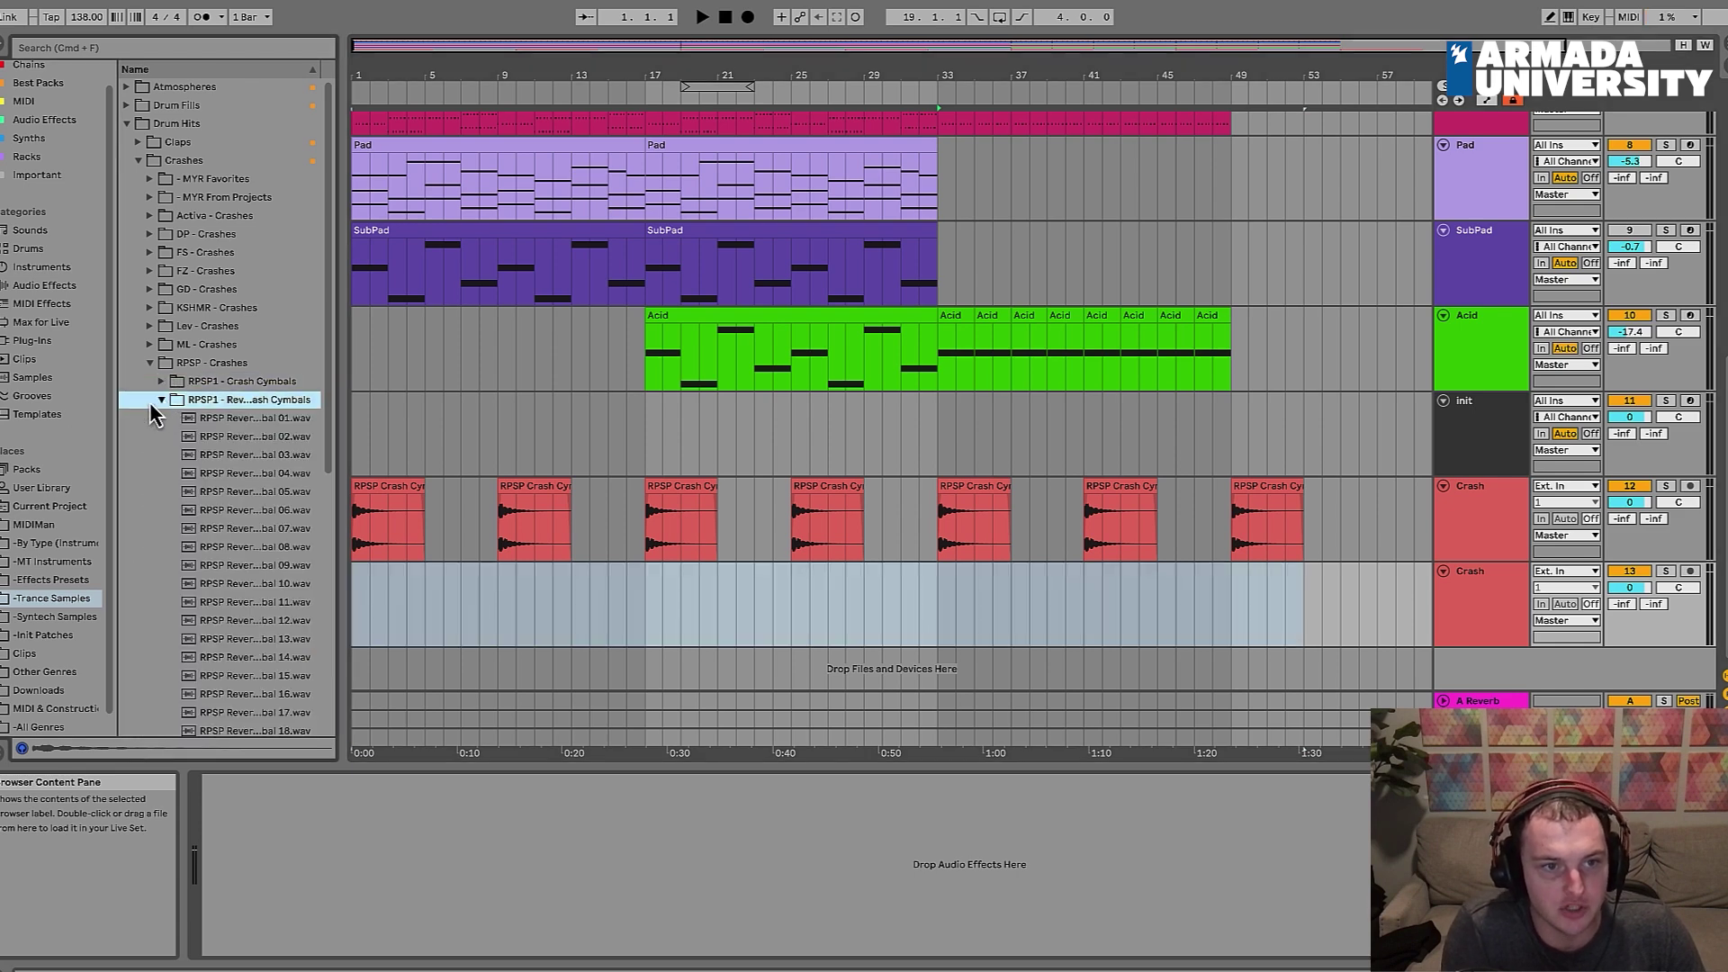
click(214, 417)
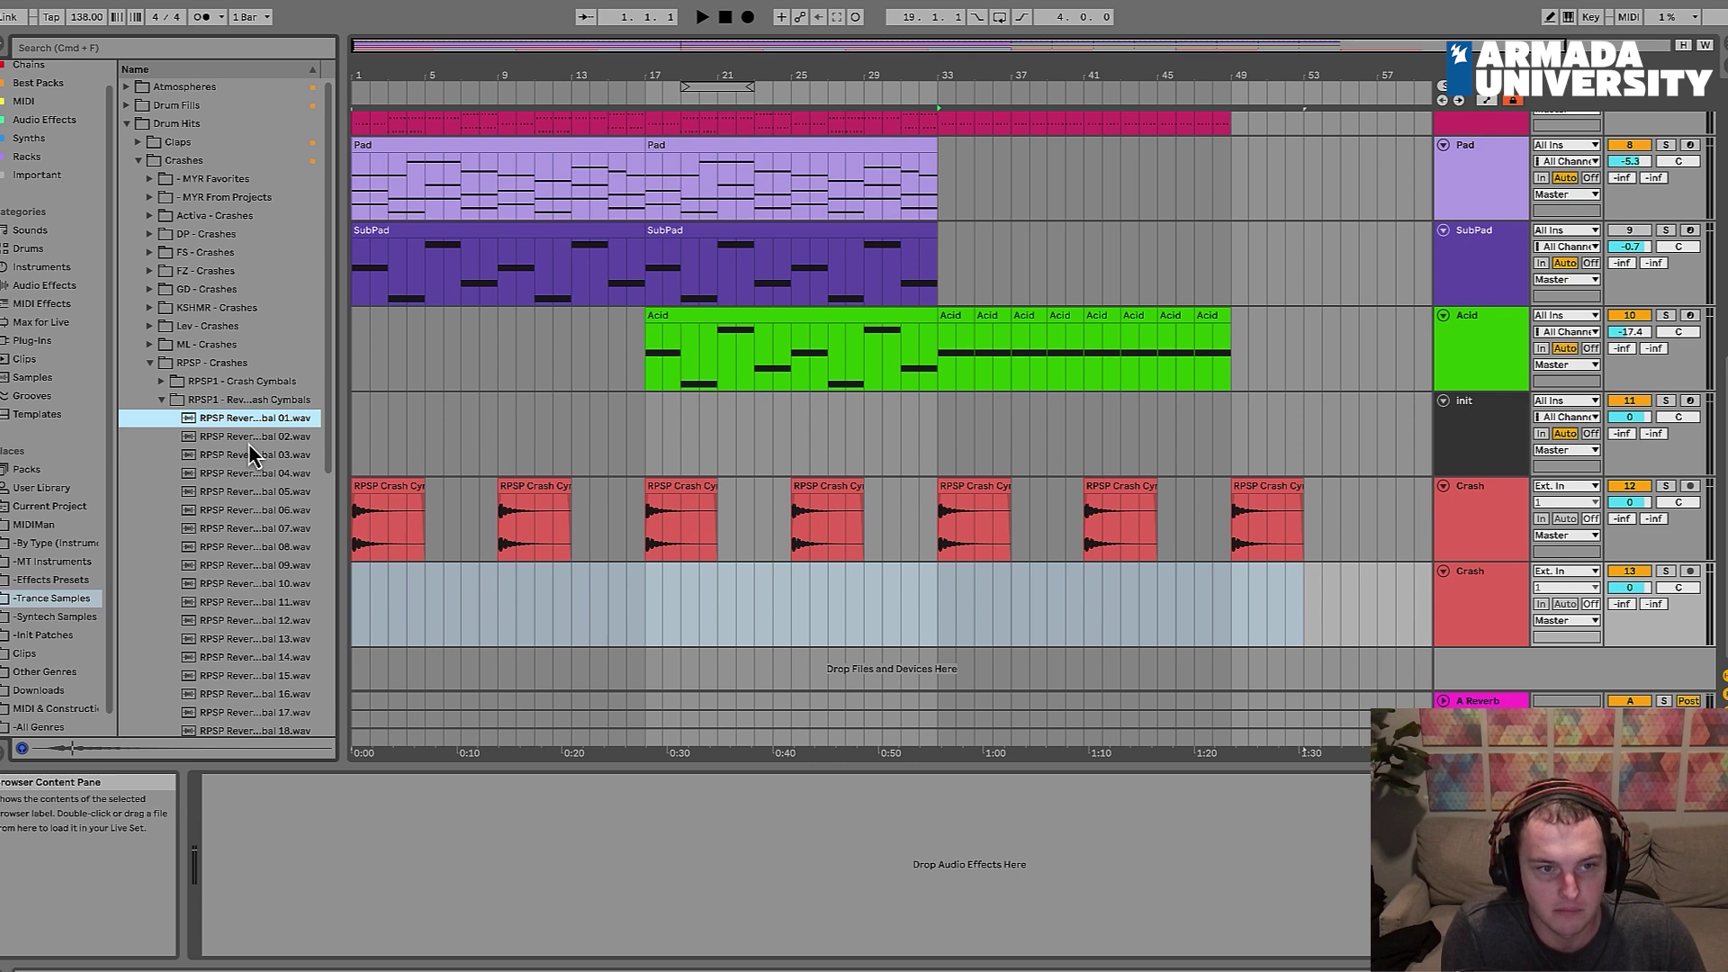
key(Down)
key(Down)
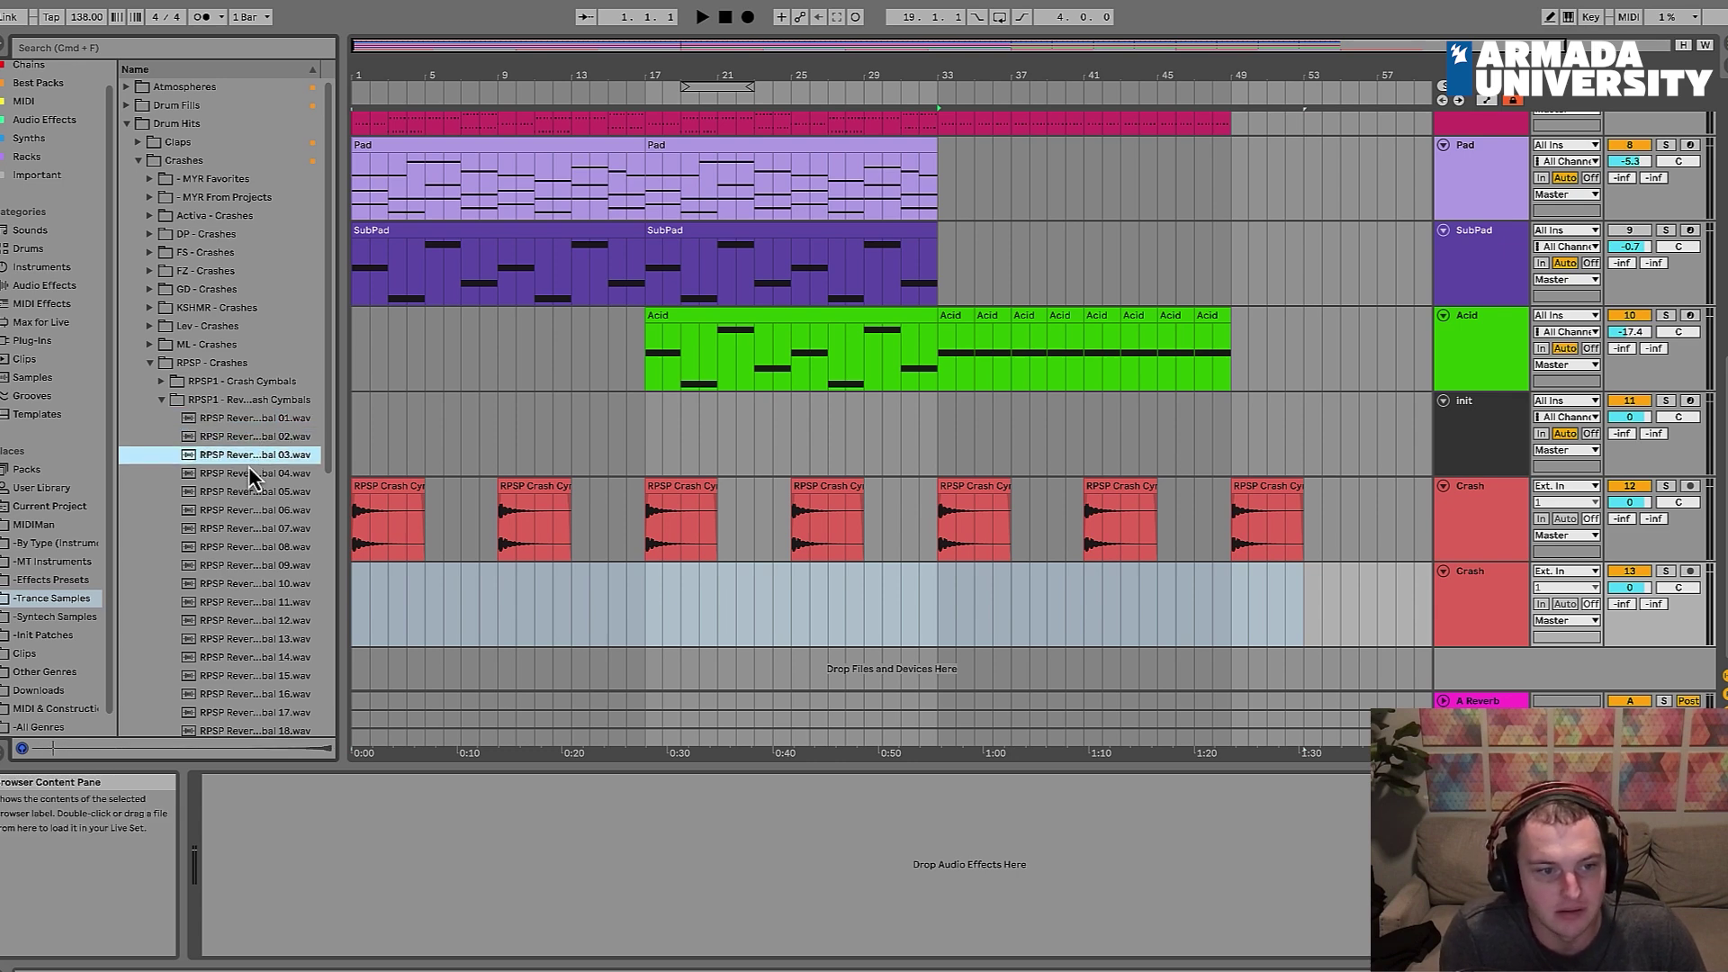
click(248, 470)
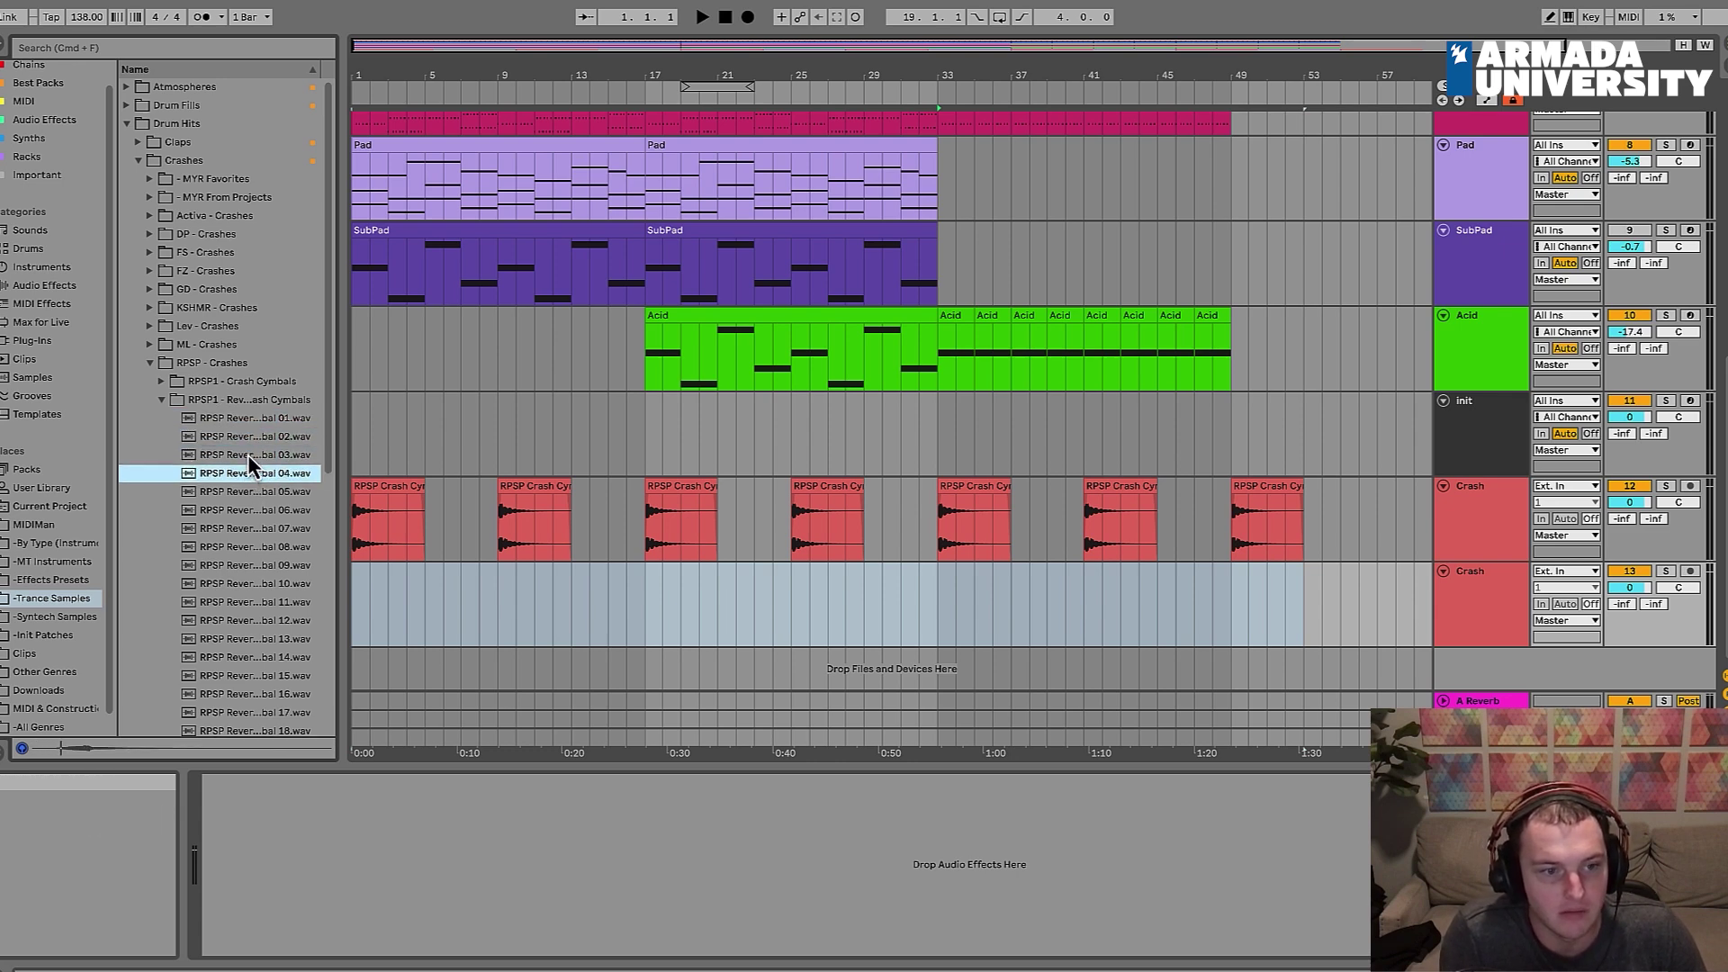
key(Up)
key(Up)
key(Up)
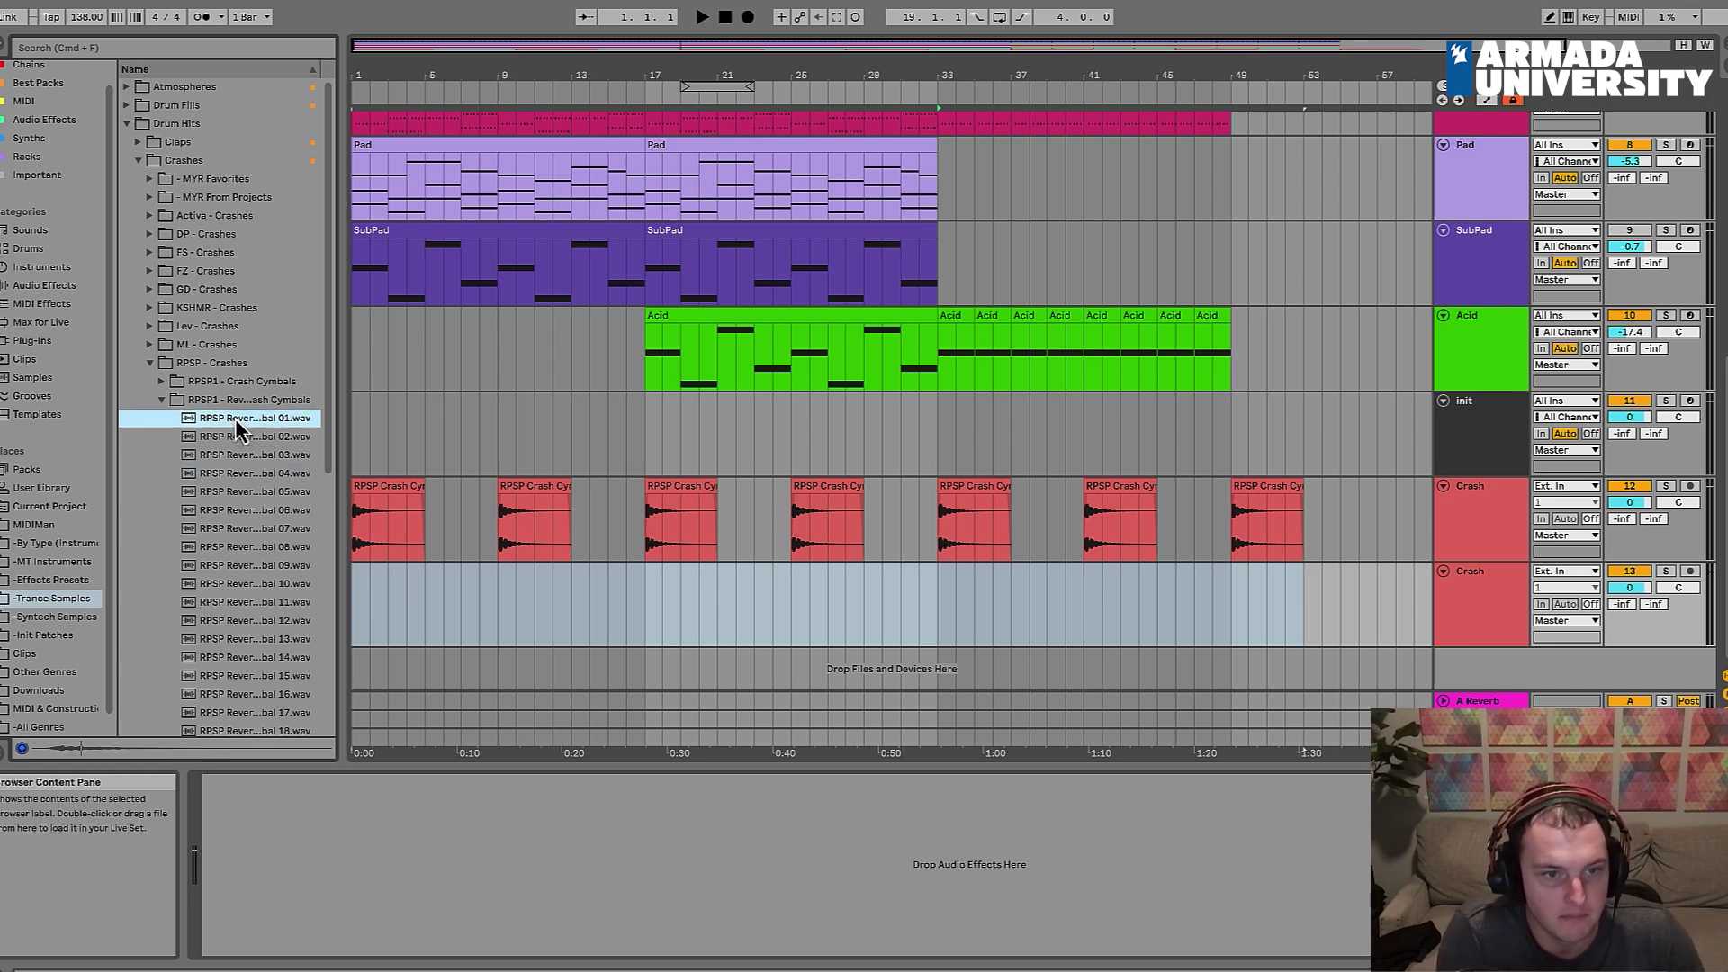
Step: Place RPSP Reverse Crash Cymbal 01 on the empty duplicated Crash track at bar 8
drag(238, 427, 482, 584)
mouse_move(444, 87)
mouse_down()
mouse_move(445, 144)
mouse_move(445, 81)
mouse_up()
click(521, 375)
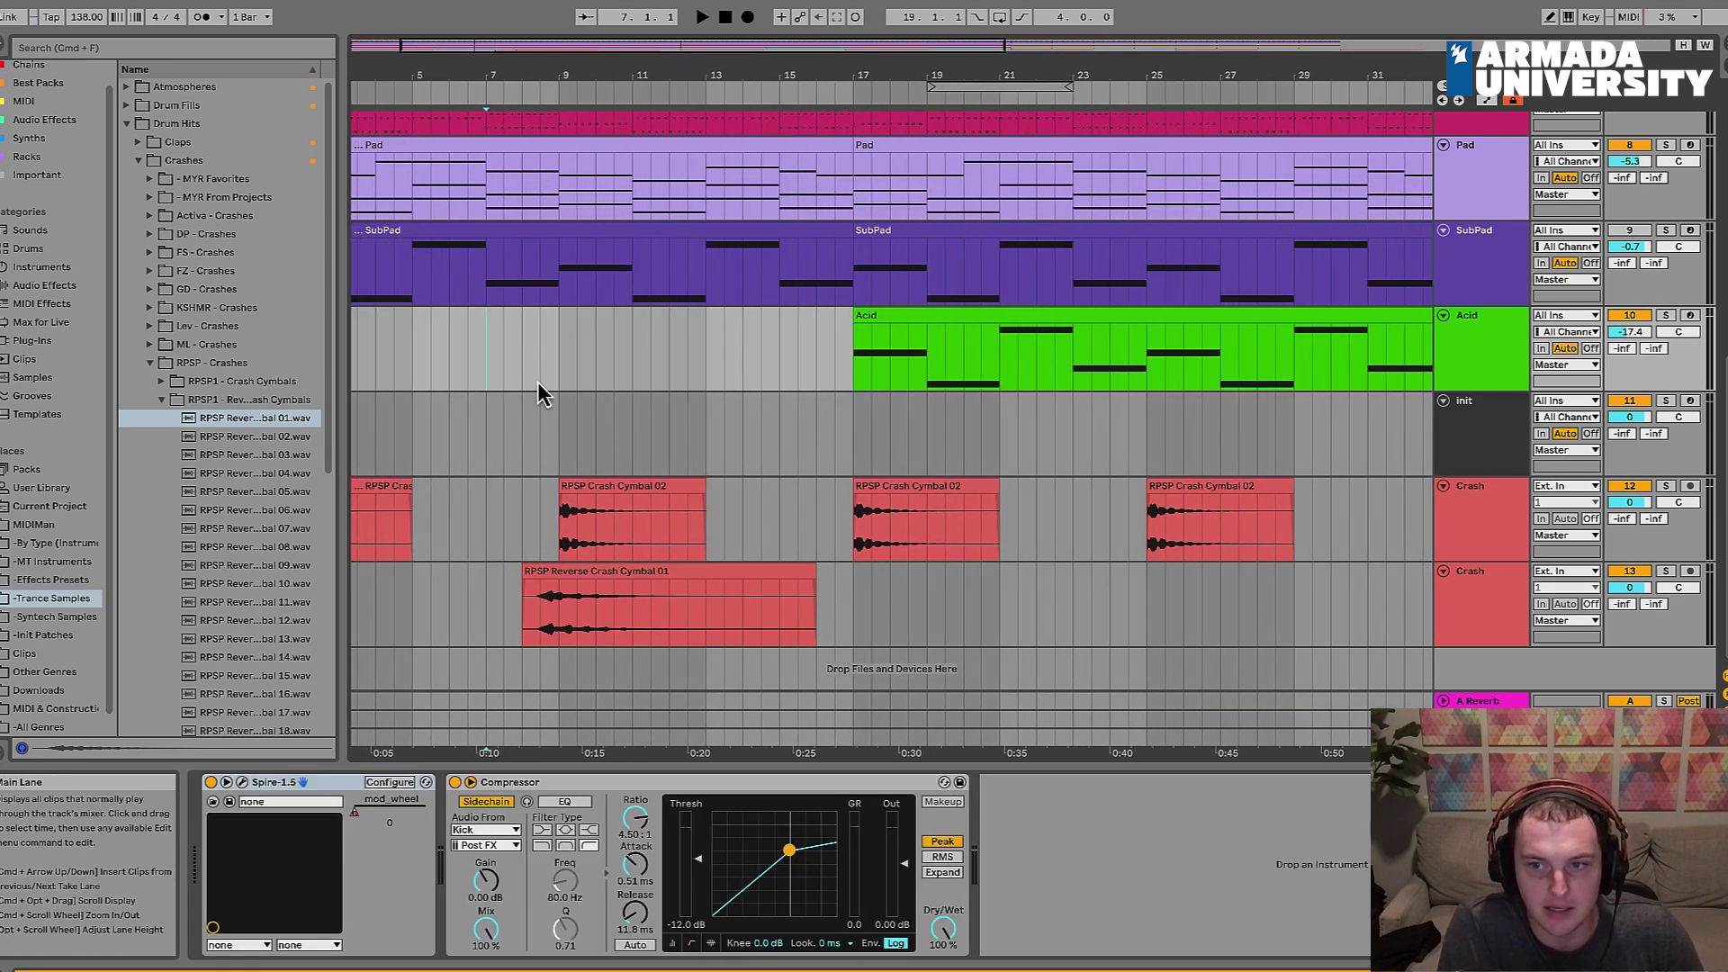
click(531, 439)
Step: Rename the duplicated Crash track that holds the reverse cymbal as Rev Crash
click(1485, 509)
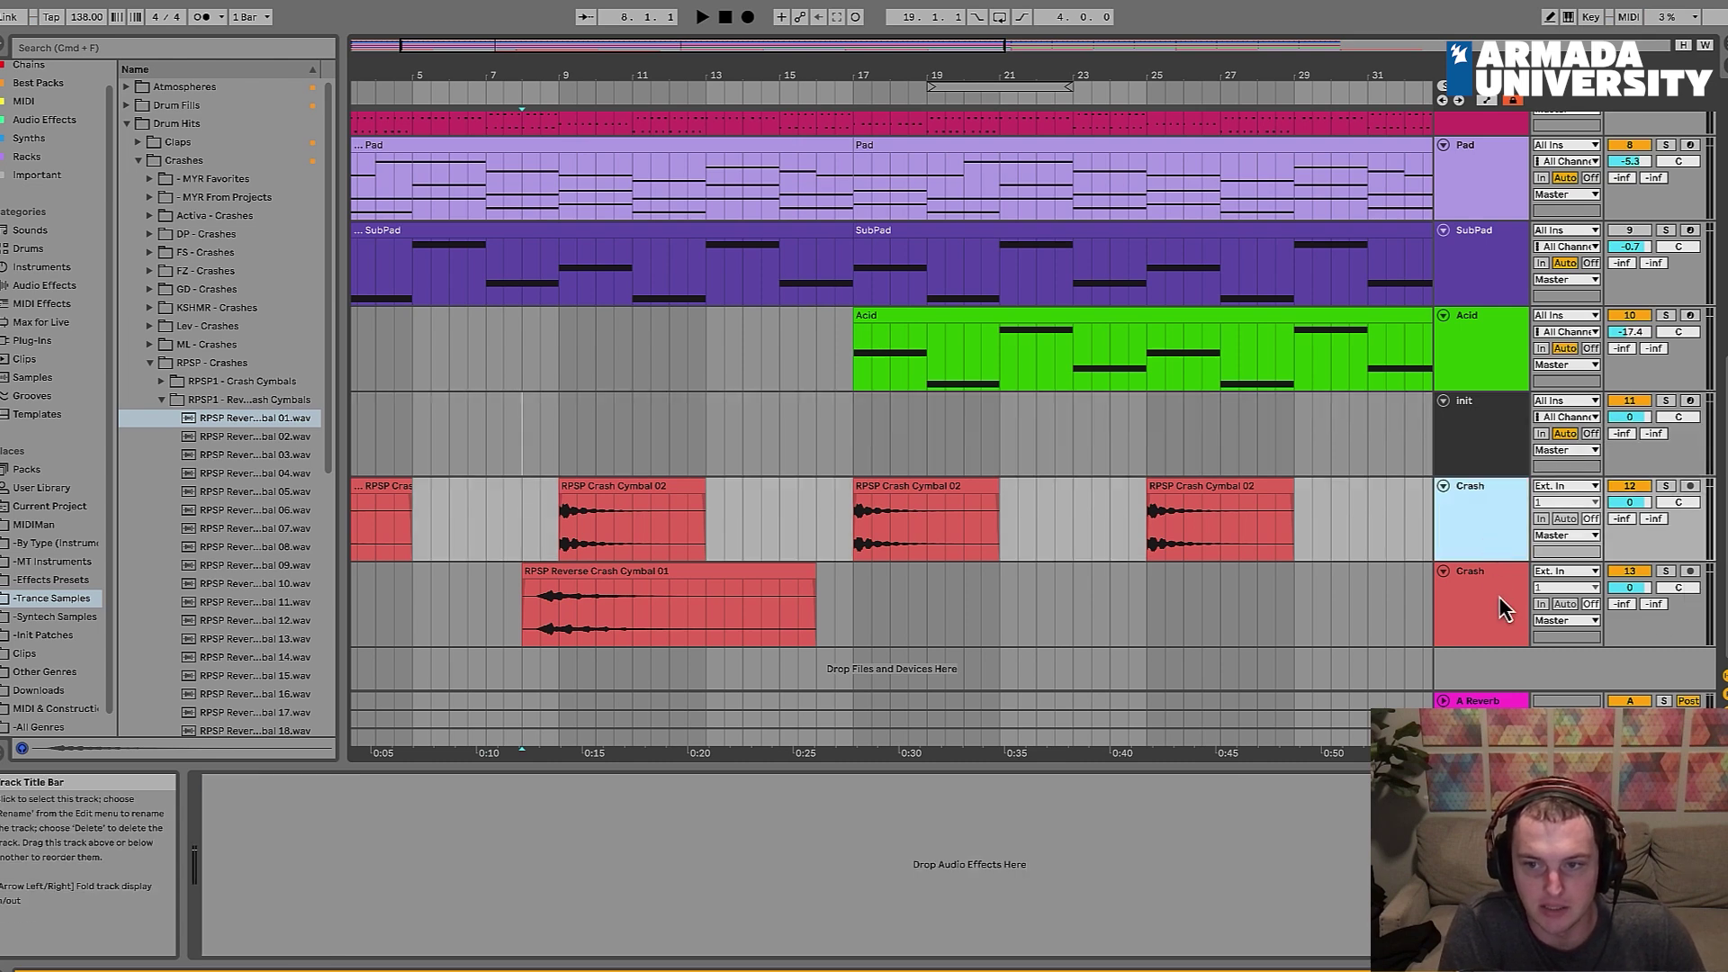
click(1499, 601)
key(super+r)
text(Rev Crash)
key(Return)
Step: Group the Crash and Rev Crash tracks and colour the new group track green
click(1490, 538)
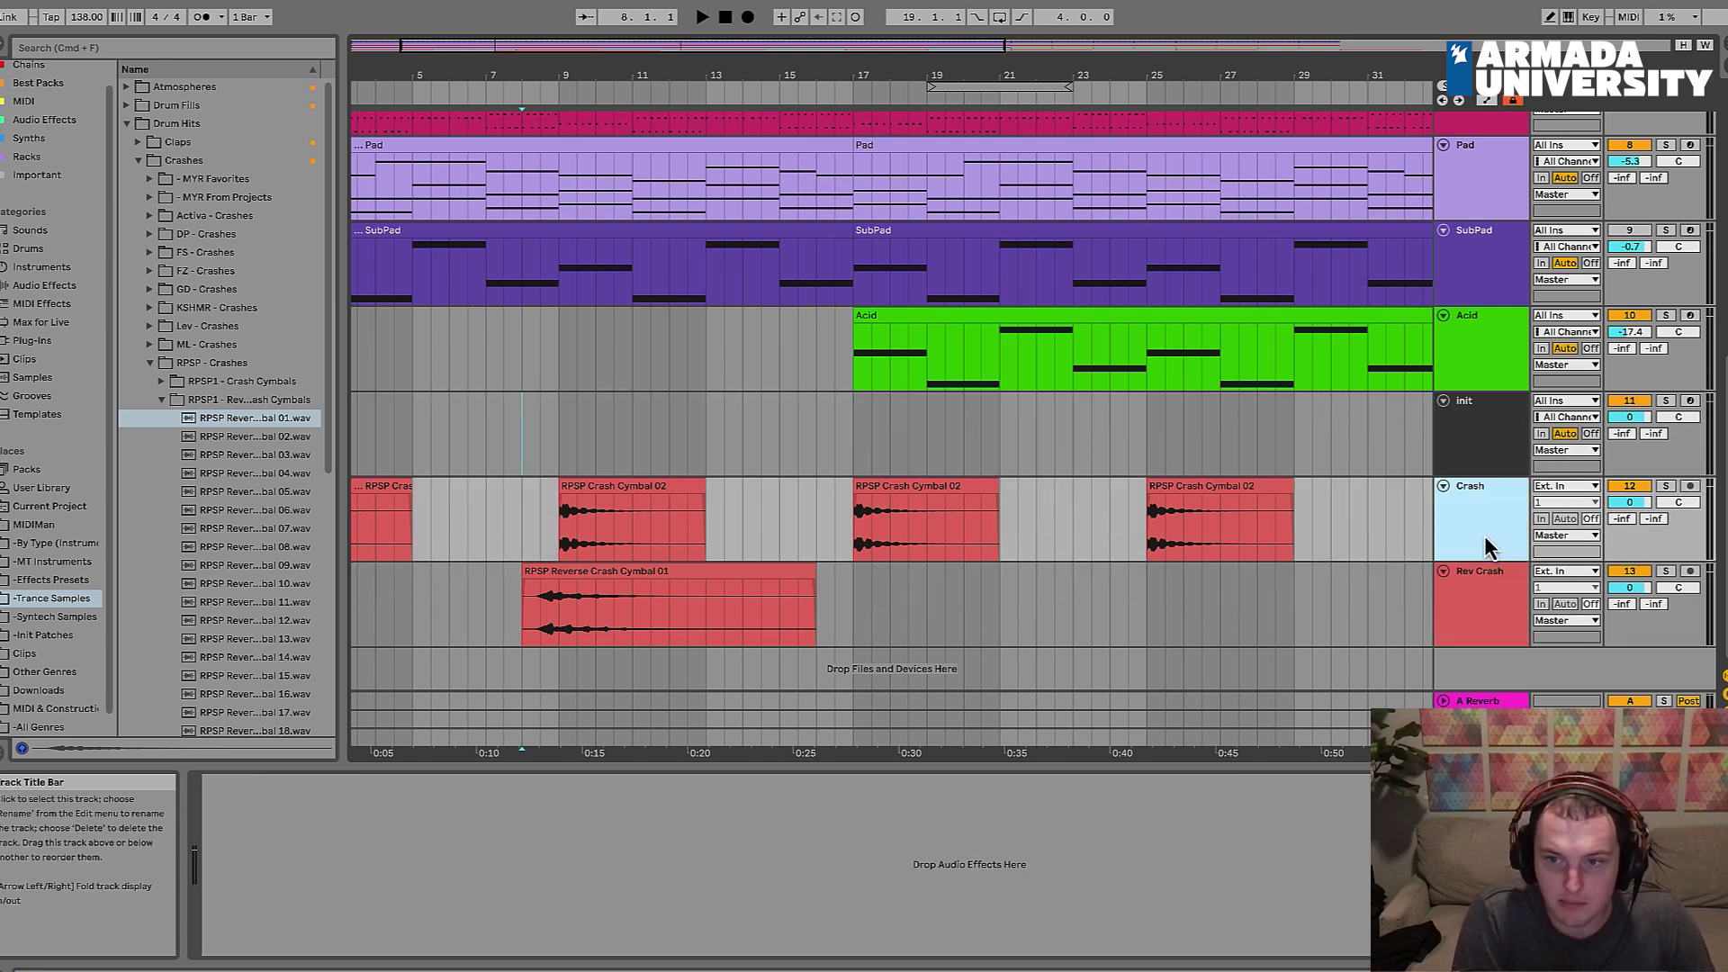
shift+click(1478, 583)
key(super+g)
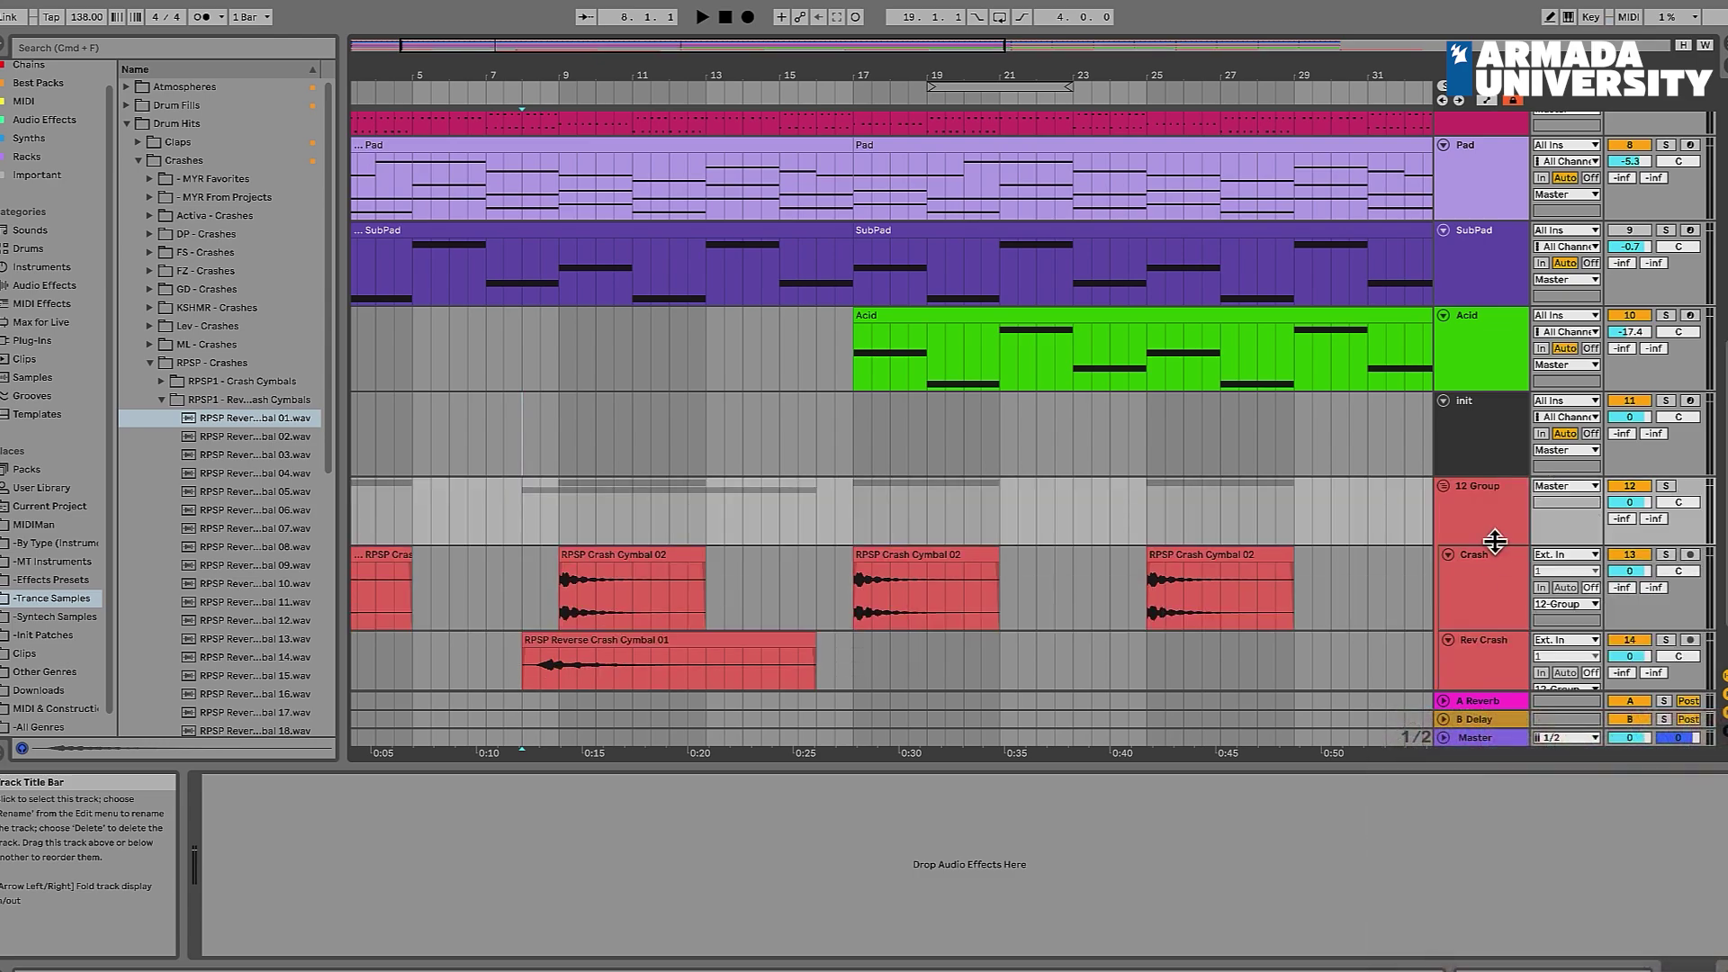
right_click(1494, 526)
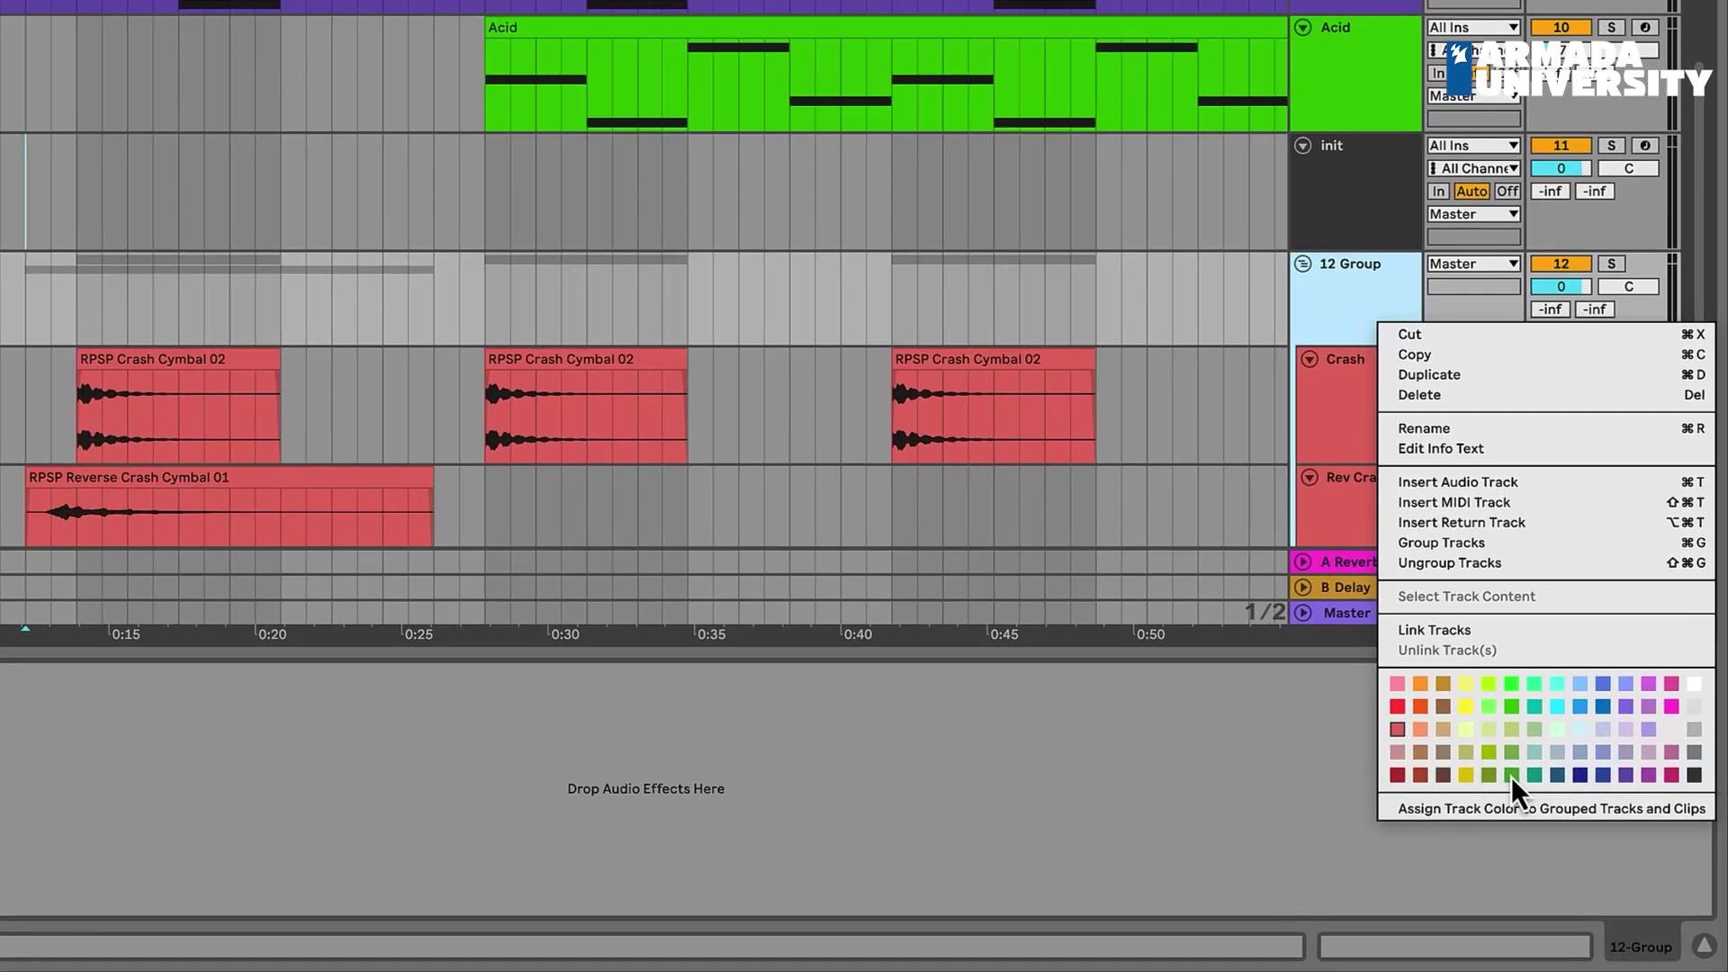
click(1509, 776)
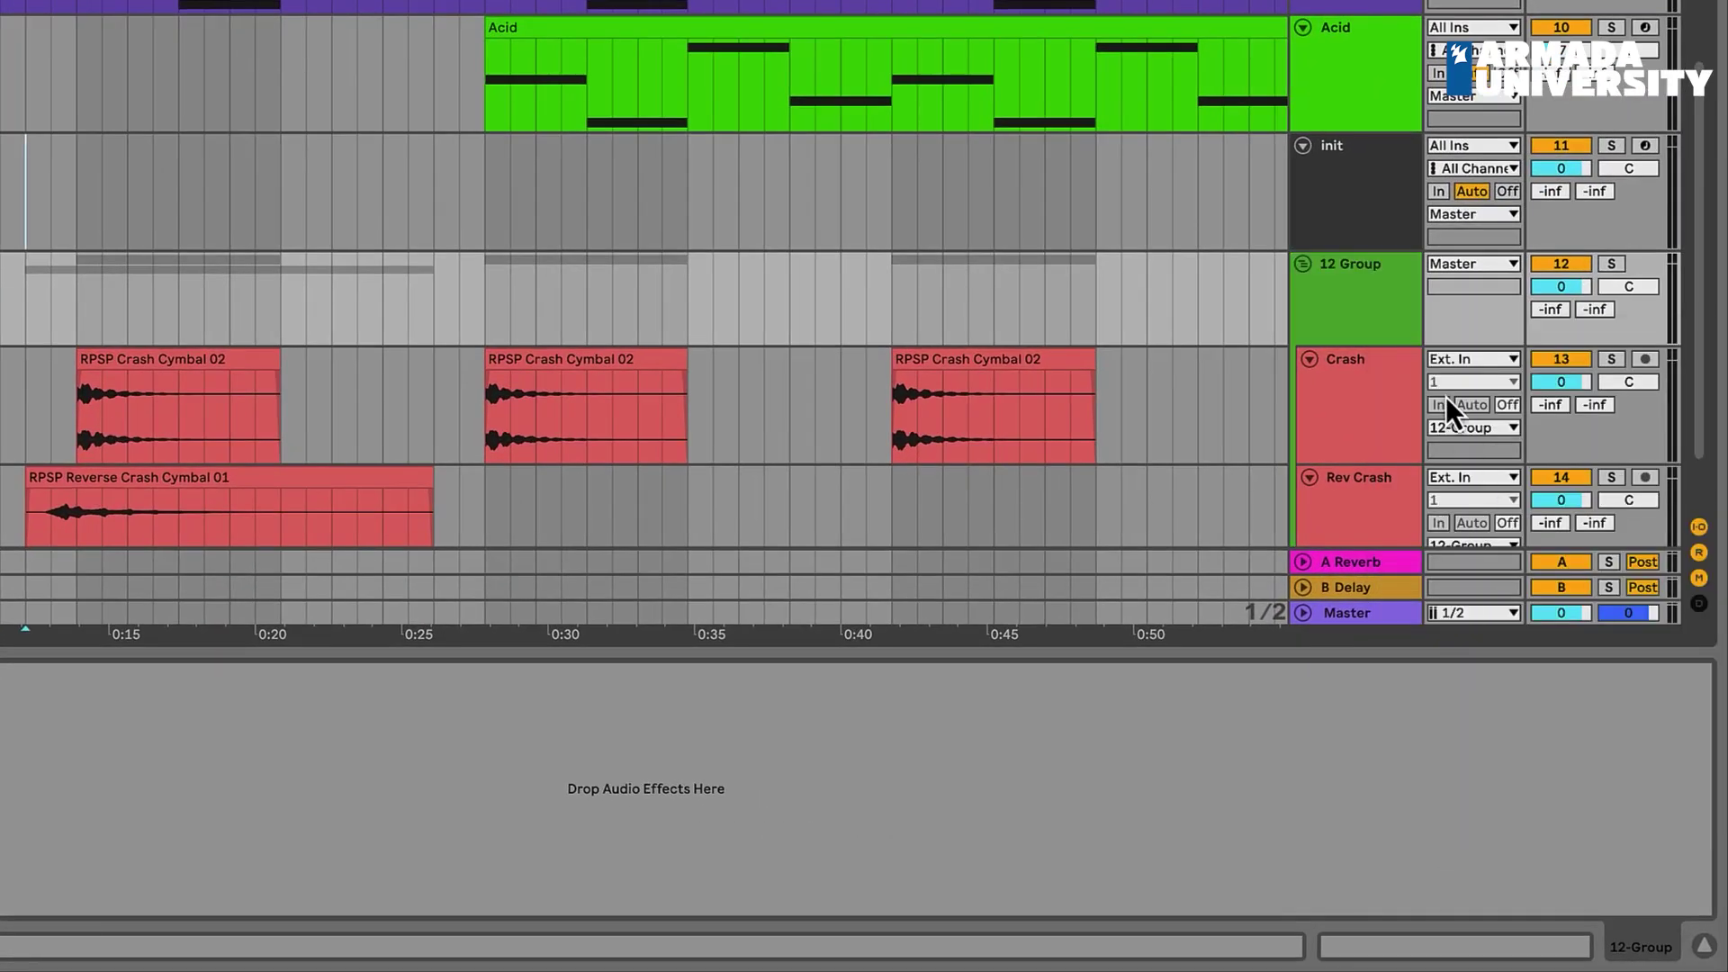
Step: Rename the group holding the two crash tracks as FX
click(1369, 292)
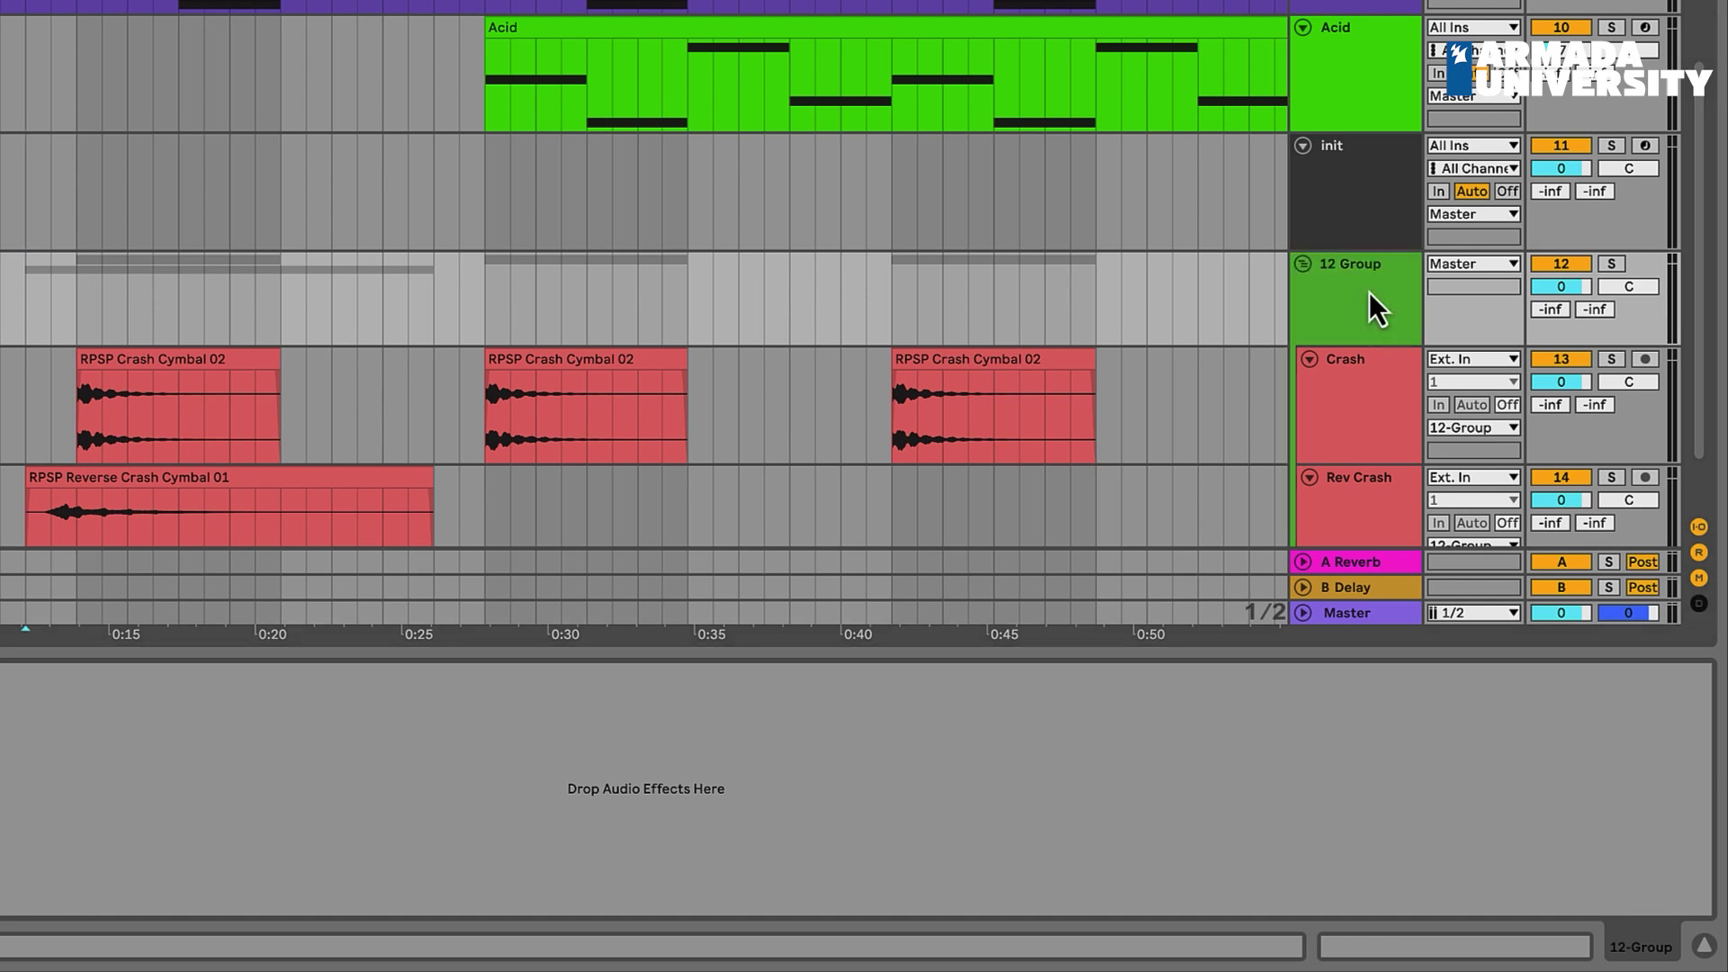
text(F)
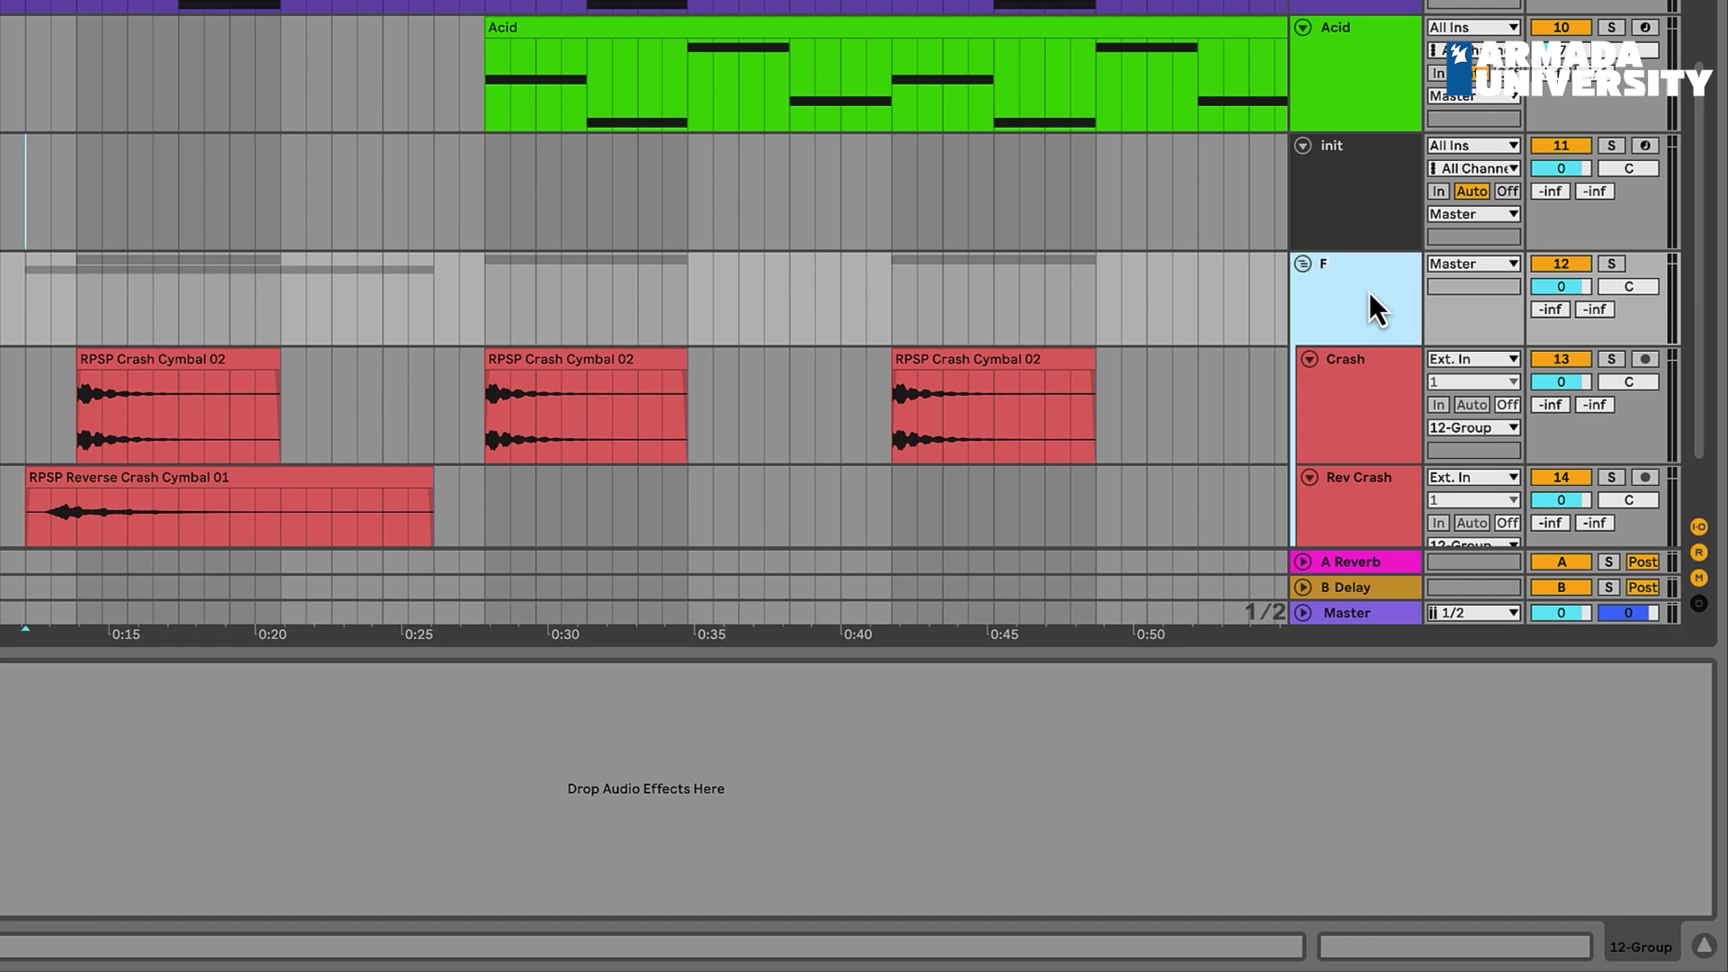
text(X)
key(Return)
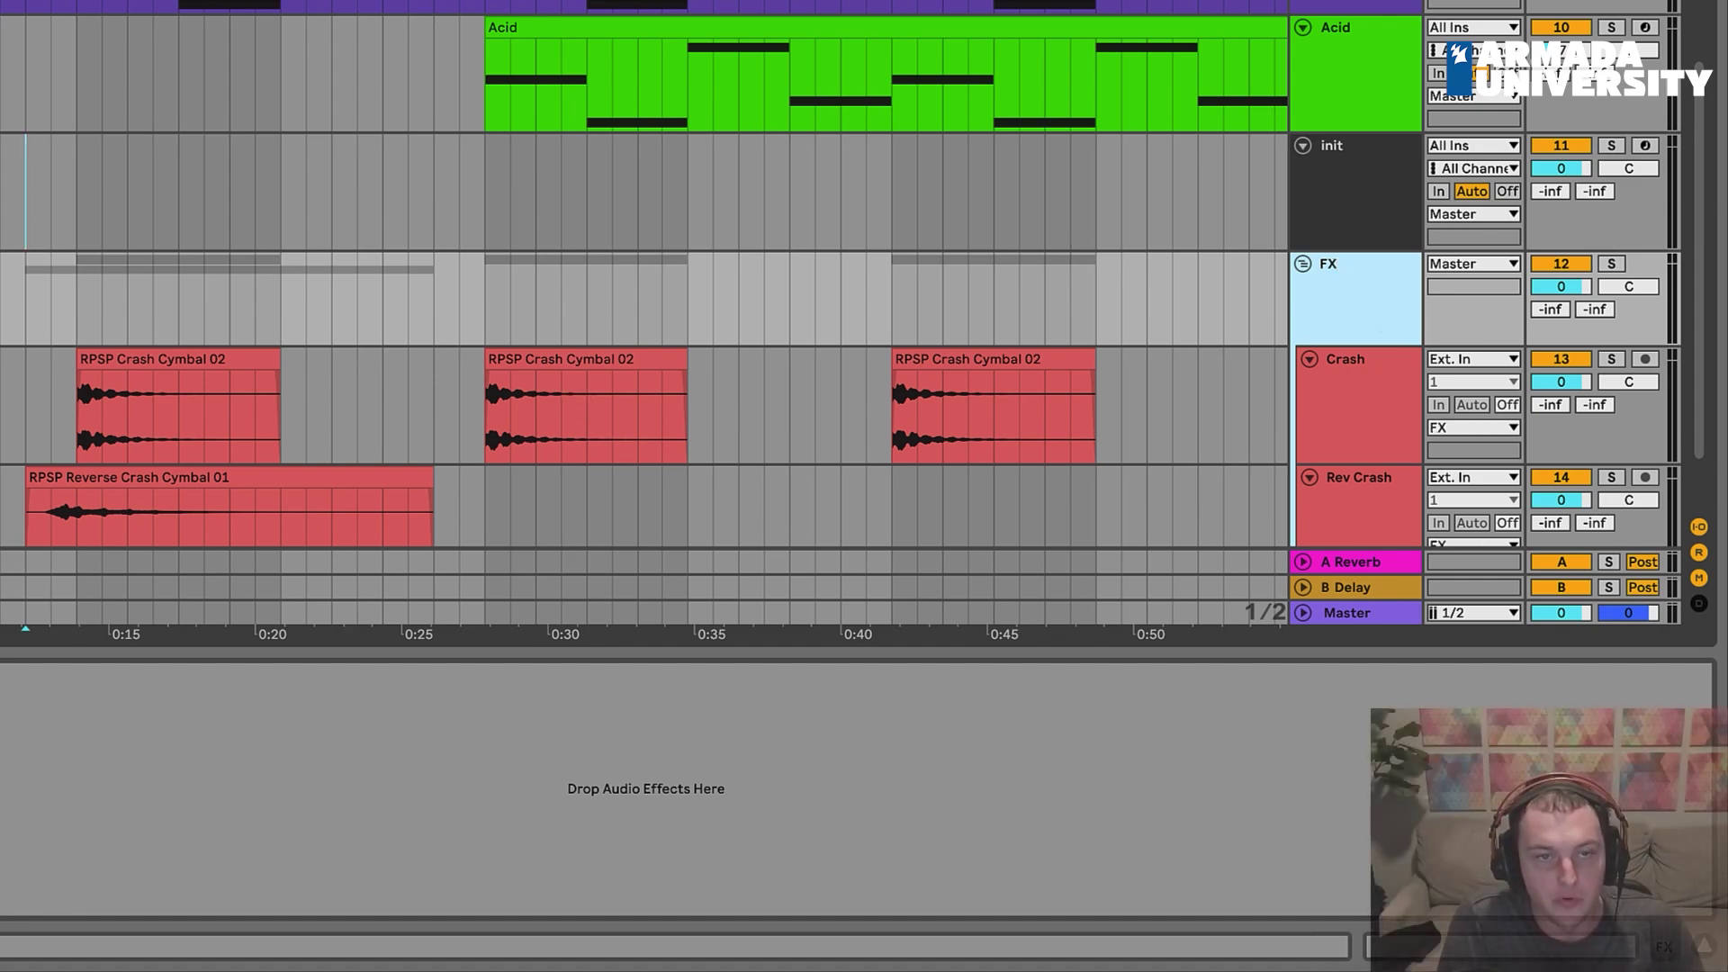
Step: During playback, lower the FX group volume to -3.0, the Crash track to -4.0 and the Rev Crash track to -5.0
key(minus)
scroll(643, 270, down, 2)
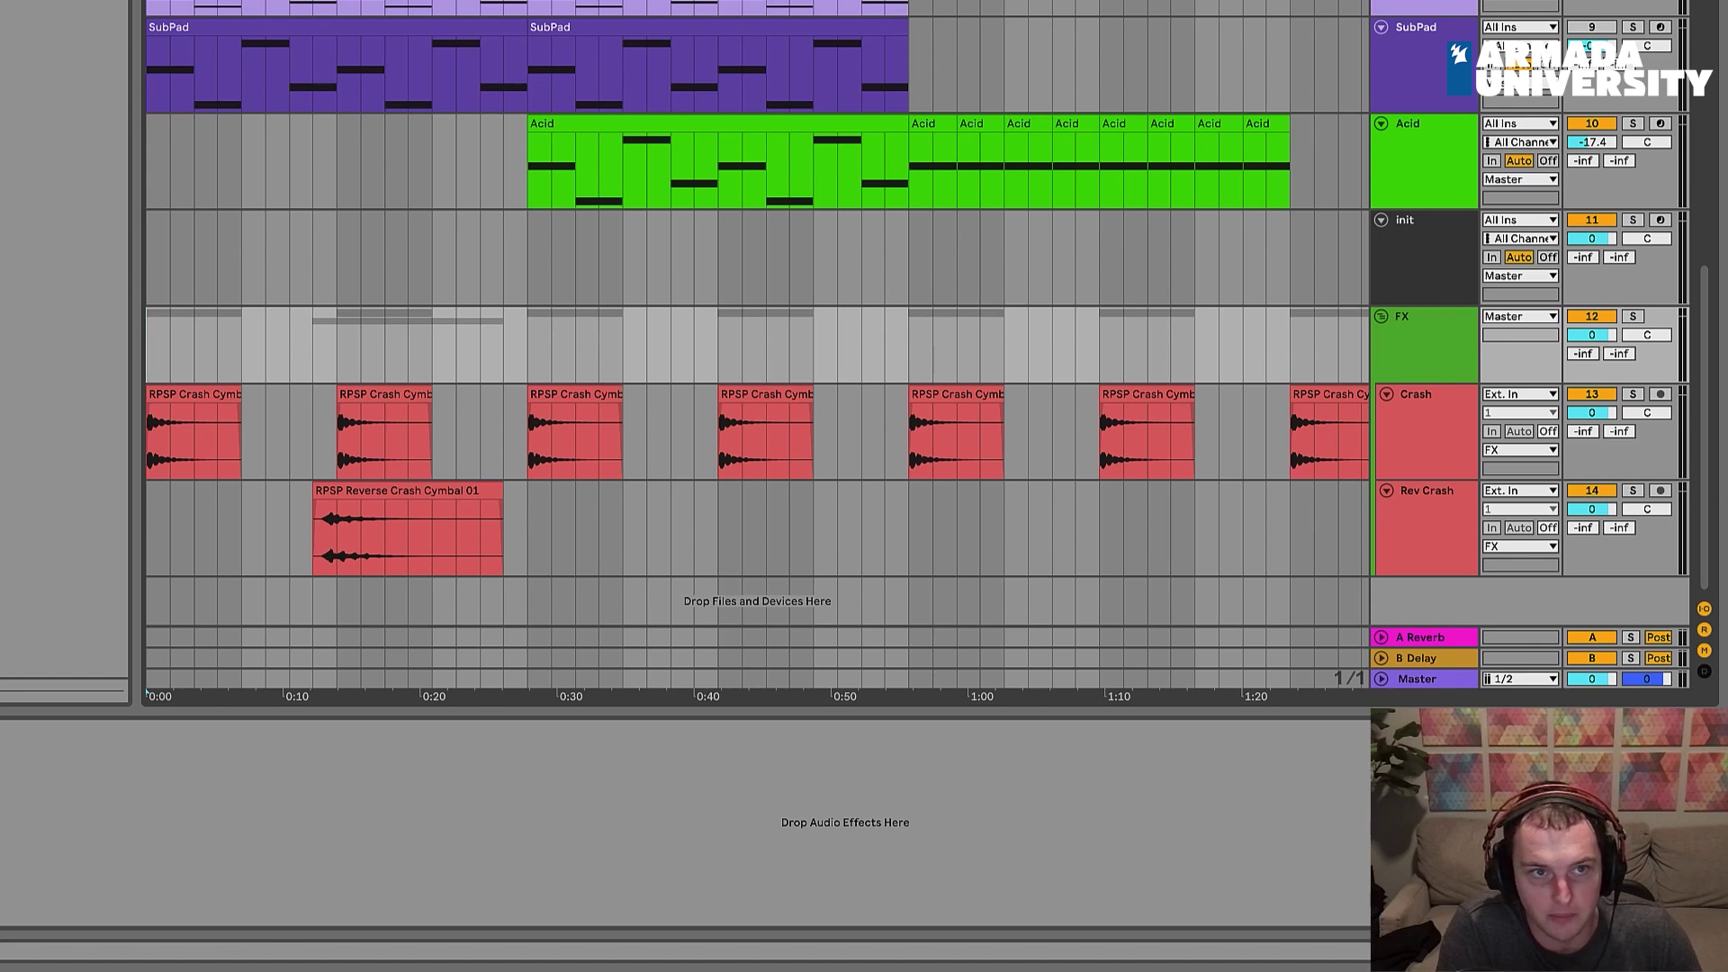
key(space)
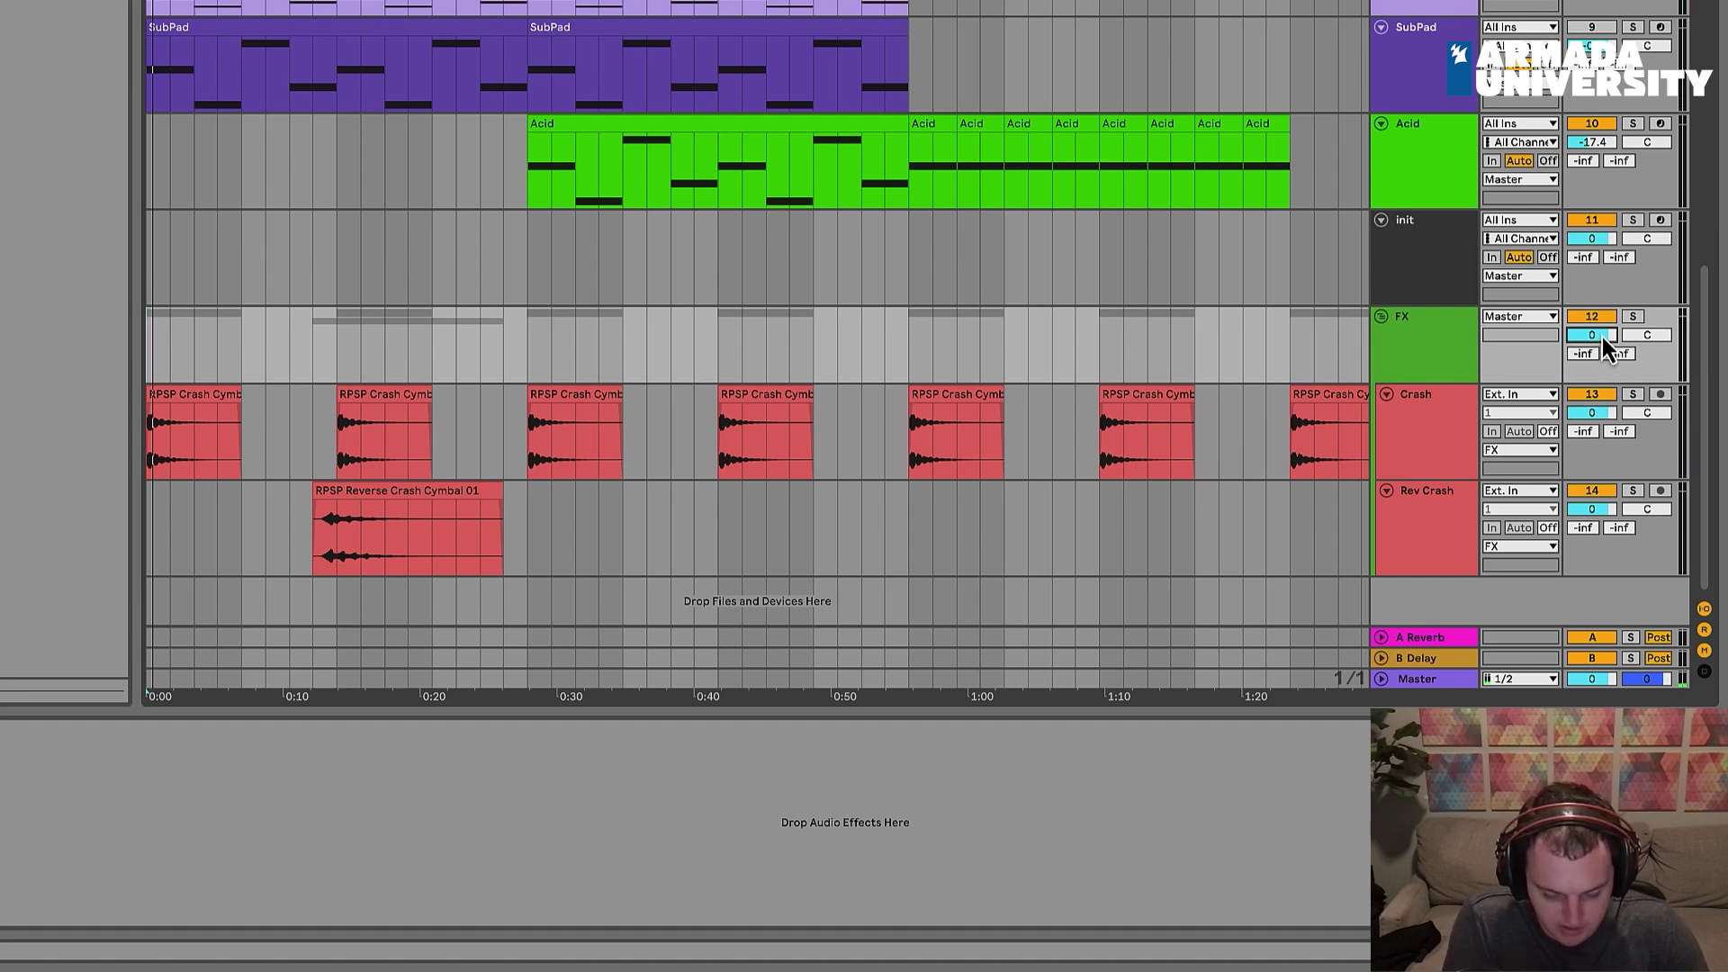
drag(1591, 412, 1591, 441)
click(289, 528)
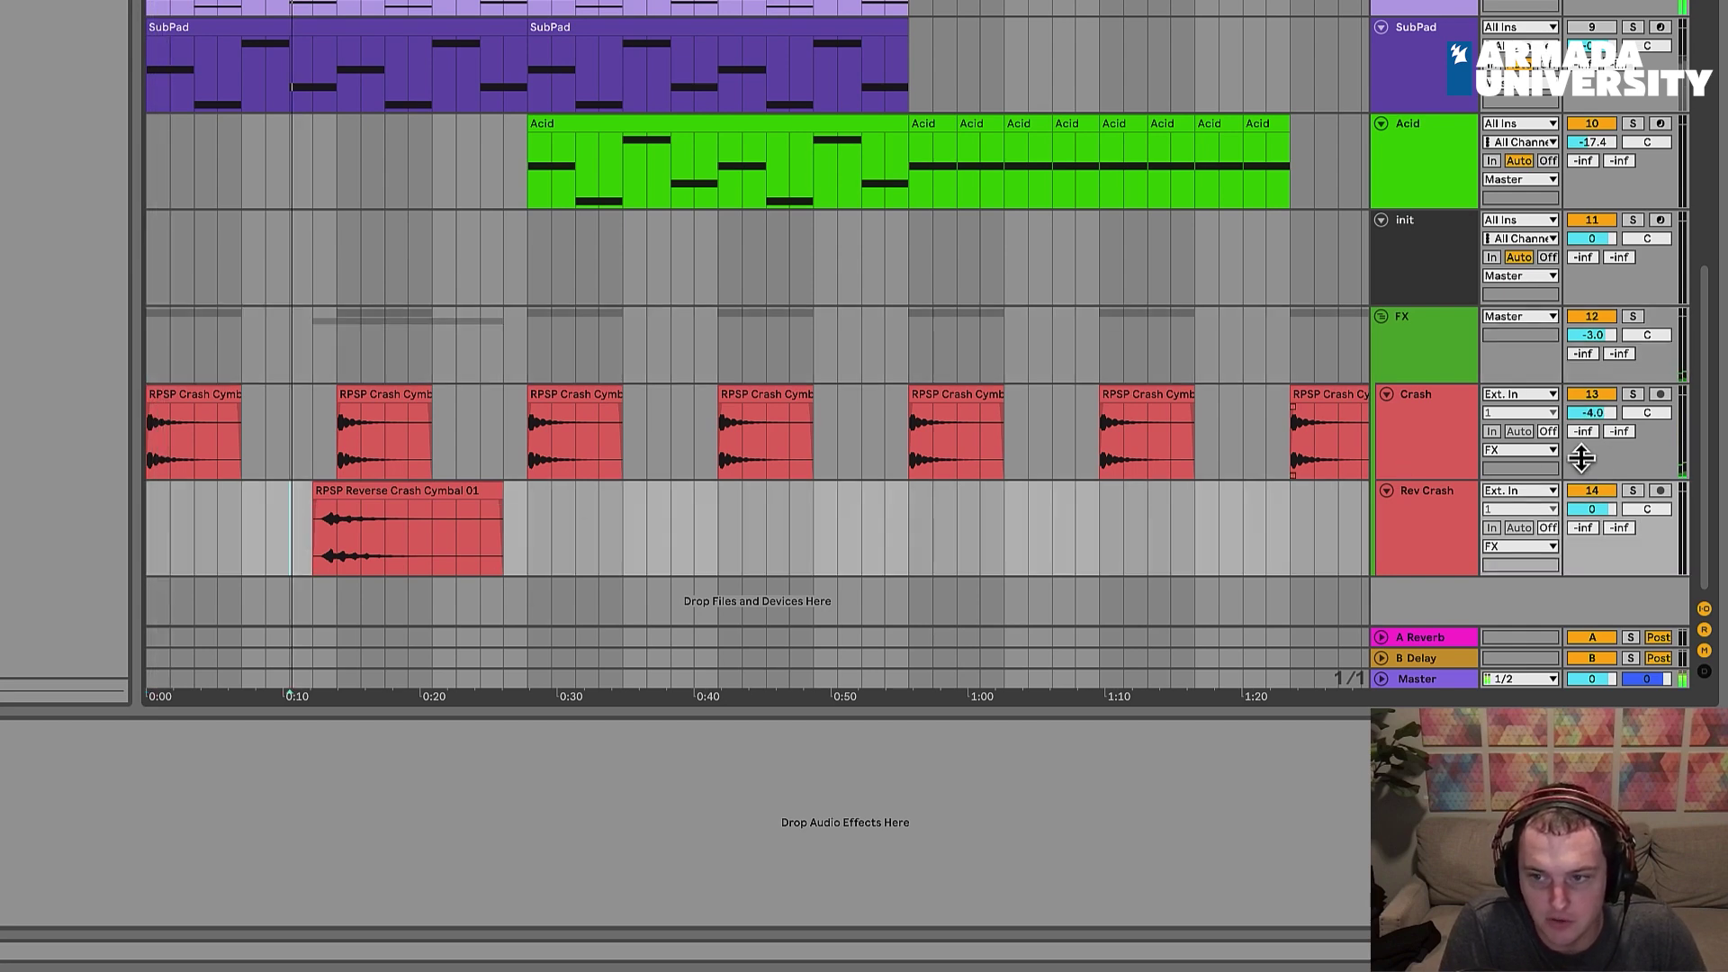
drag(1591, 509, 1600, 540)
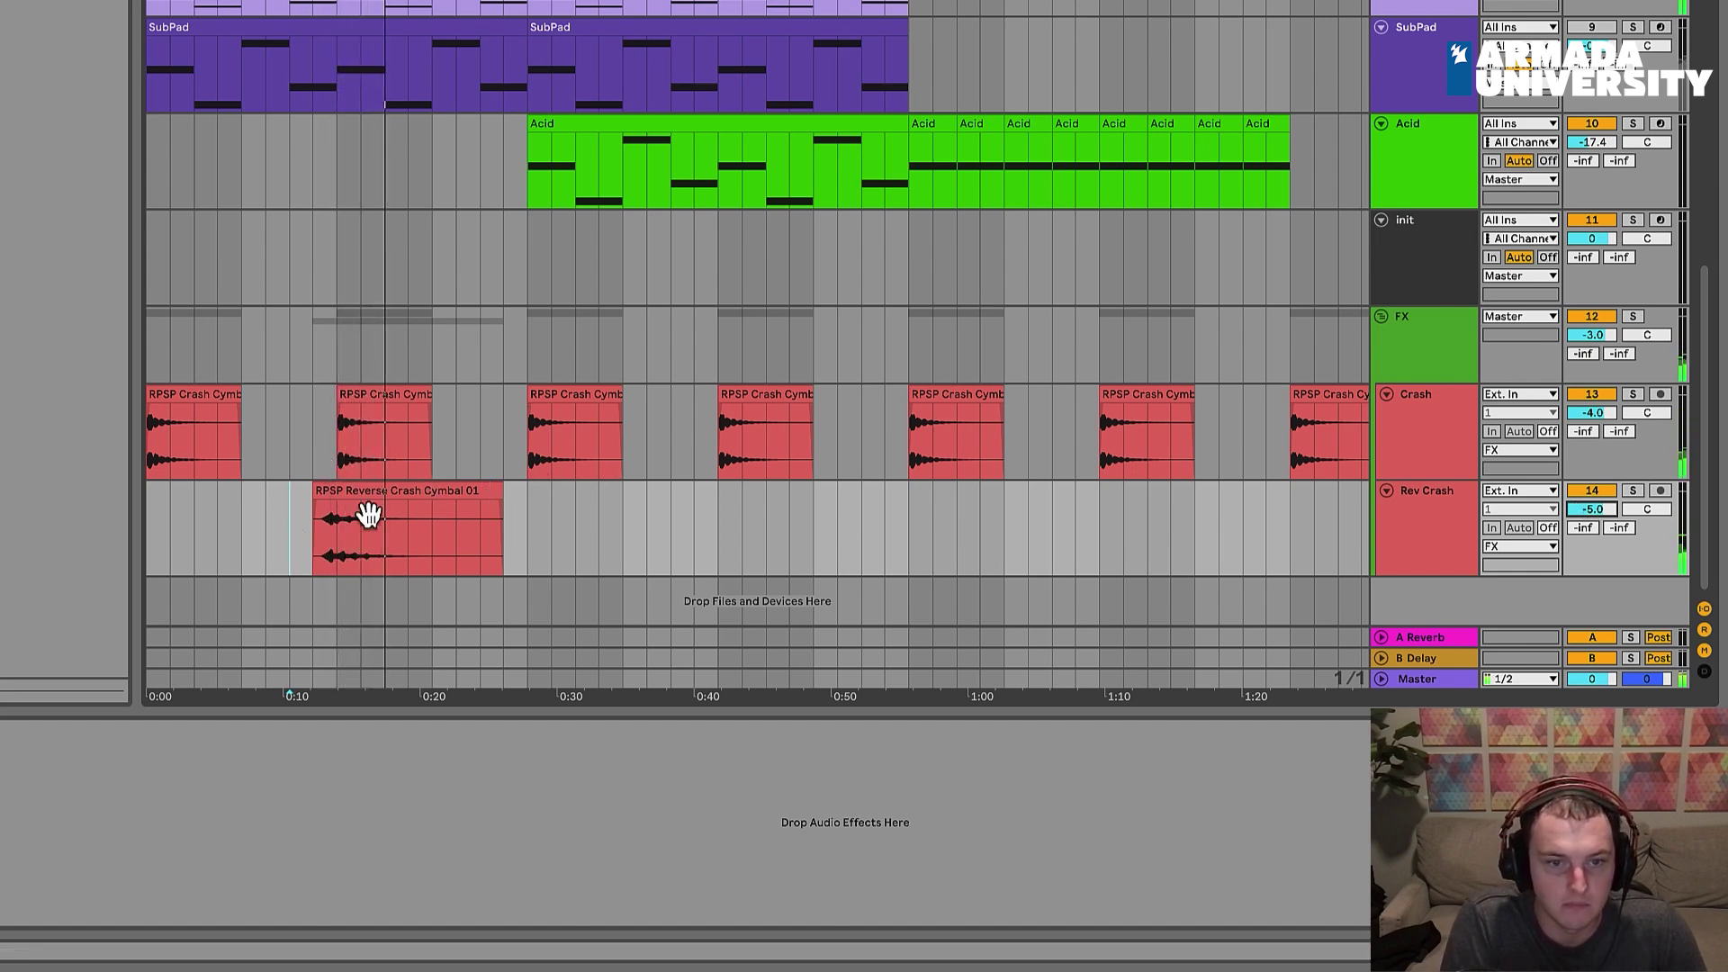
Step: Shorten the reverse crash clip to end at bar 13 and repeat it every eight bars up to the last crash
drag(502, 504, 733, 493)
drag(810, 551, 623, 538)
key(ctrl+d)
key(ctrl+d)
key(ctrl+d)
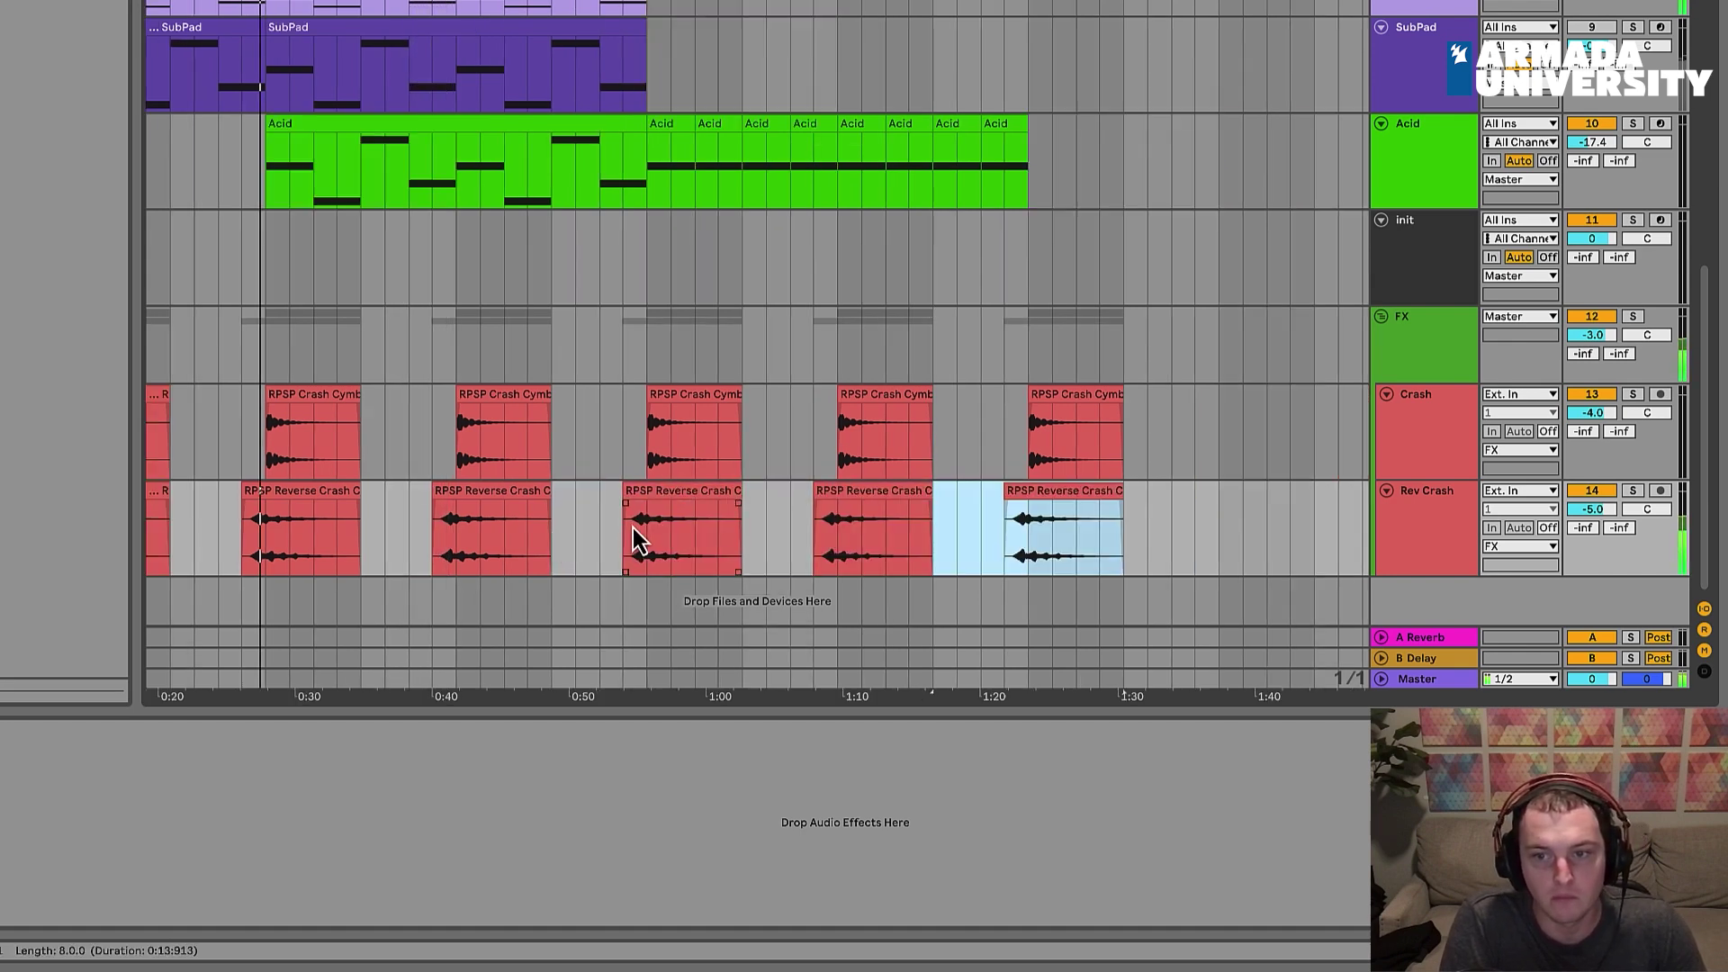
drag(629, 4, 635, 0)
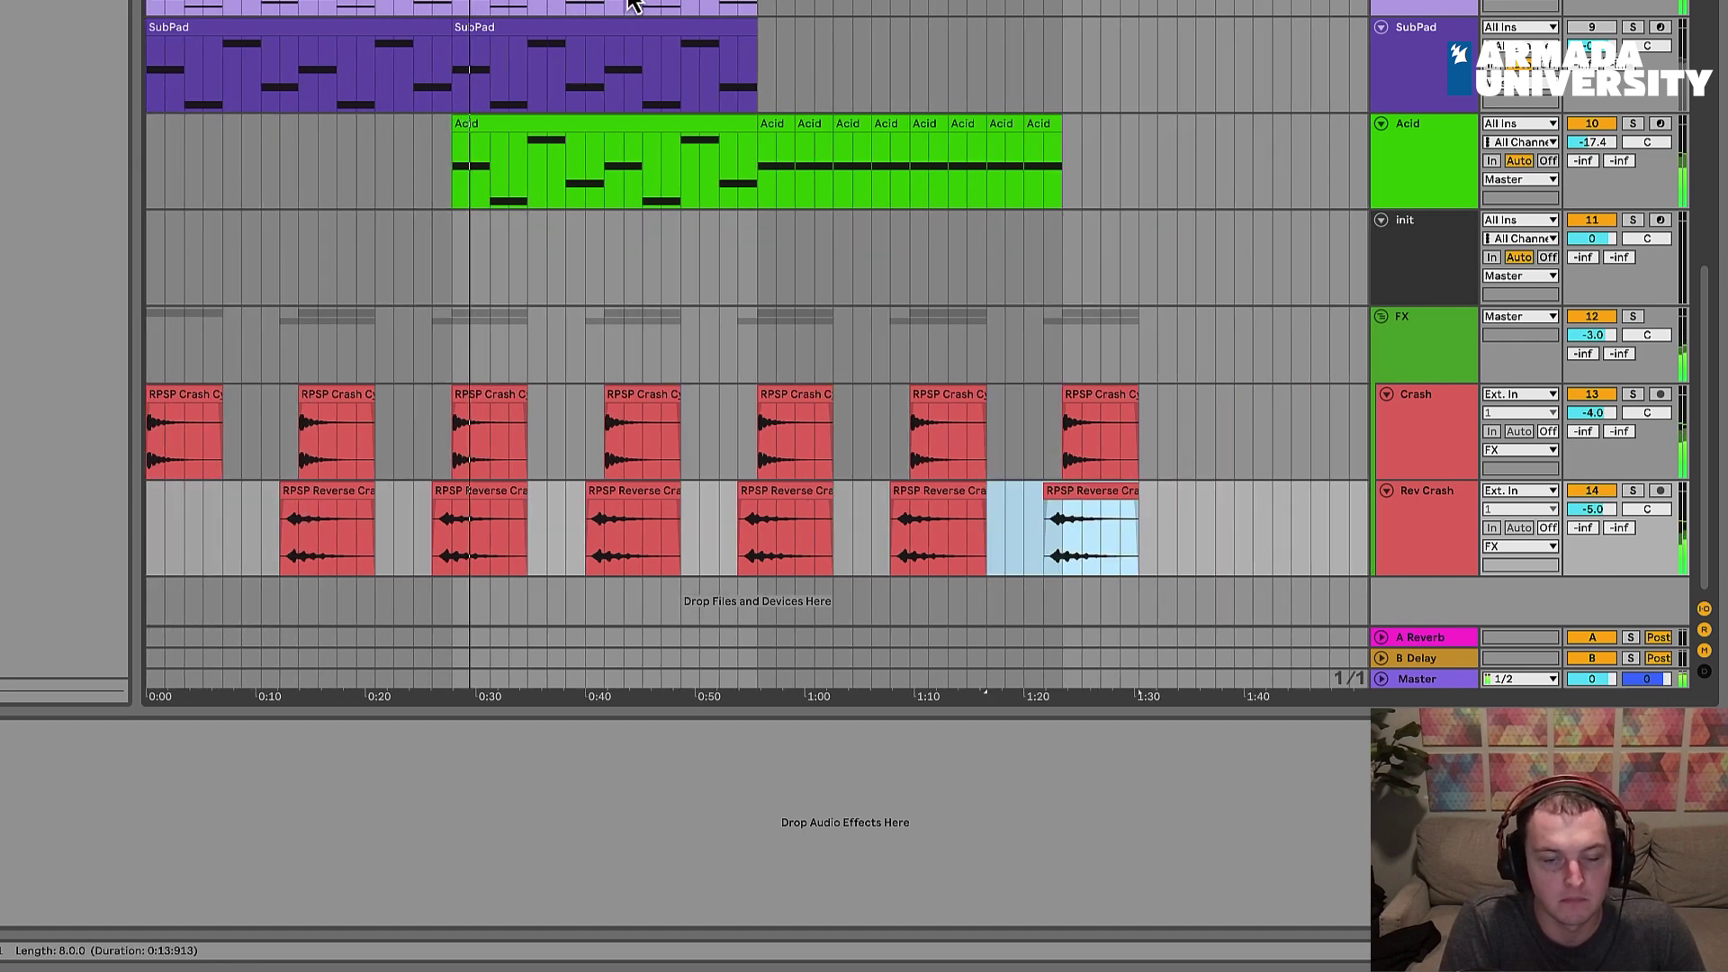
click(154, 342)
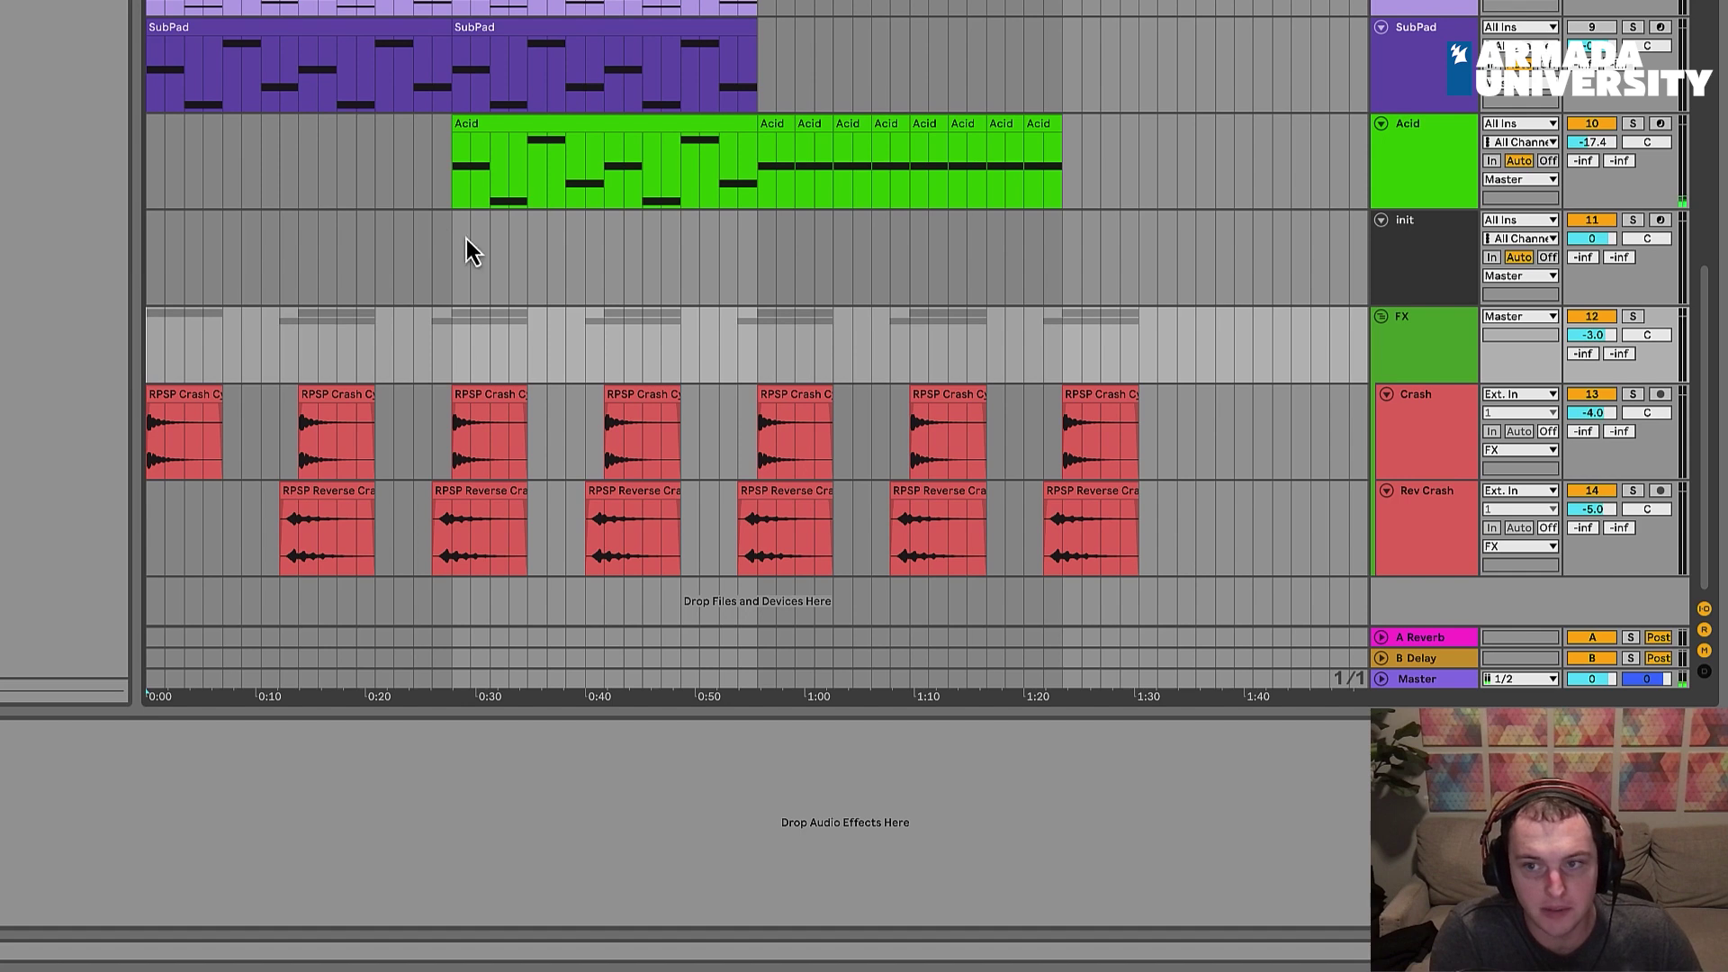
Step: Duplicate the init track and rename the copy as Sweeps
click(1429, 266)
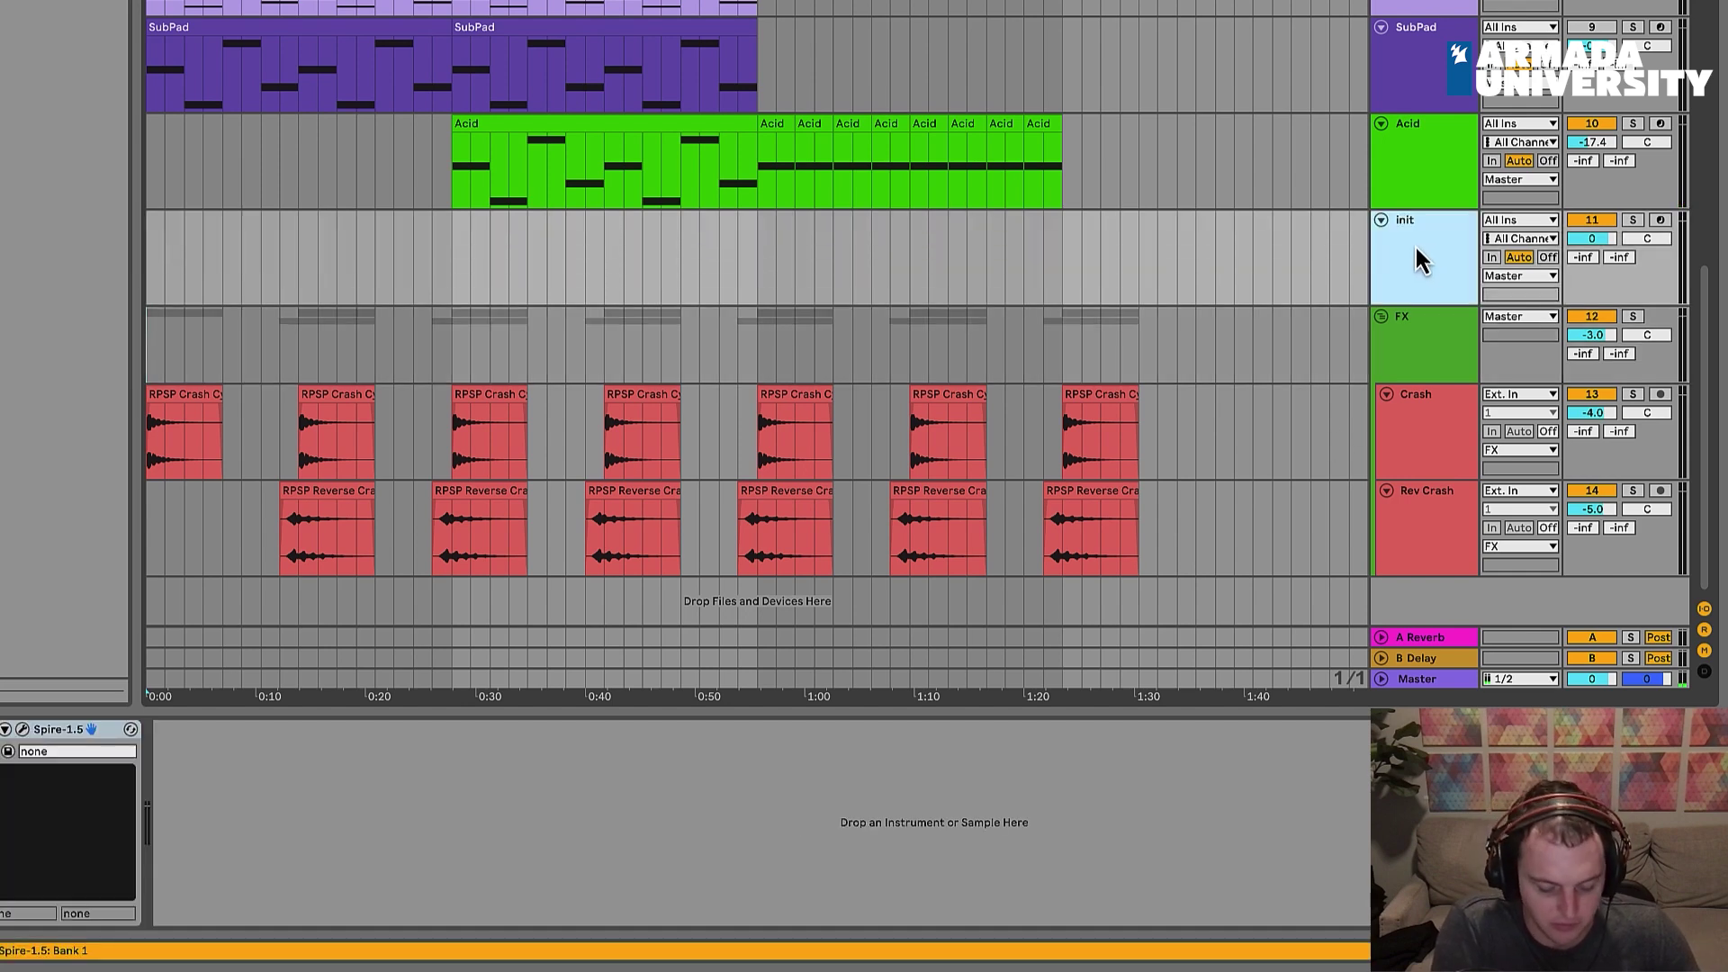
key(ctrl+d)
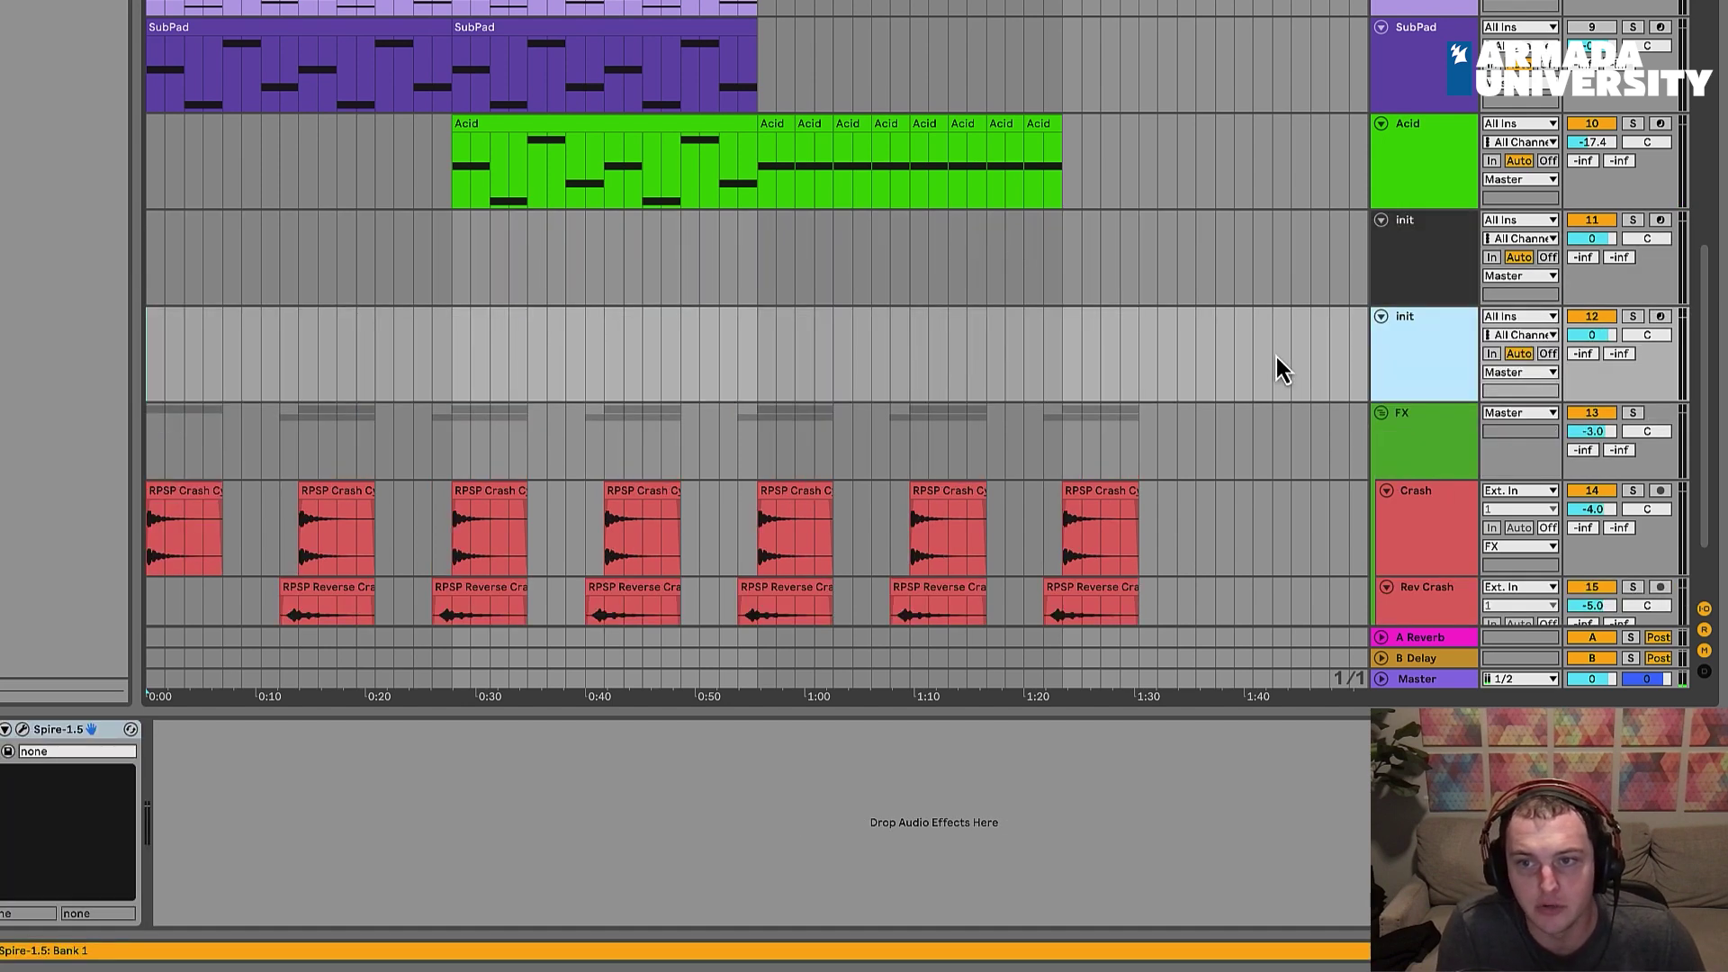
scroll(1272, 353, down, 1)
text(Sweeps)
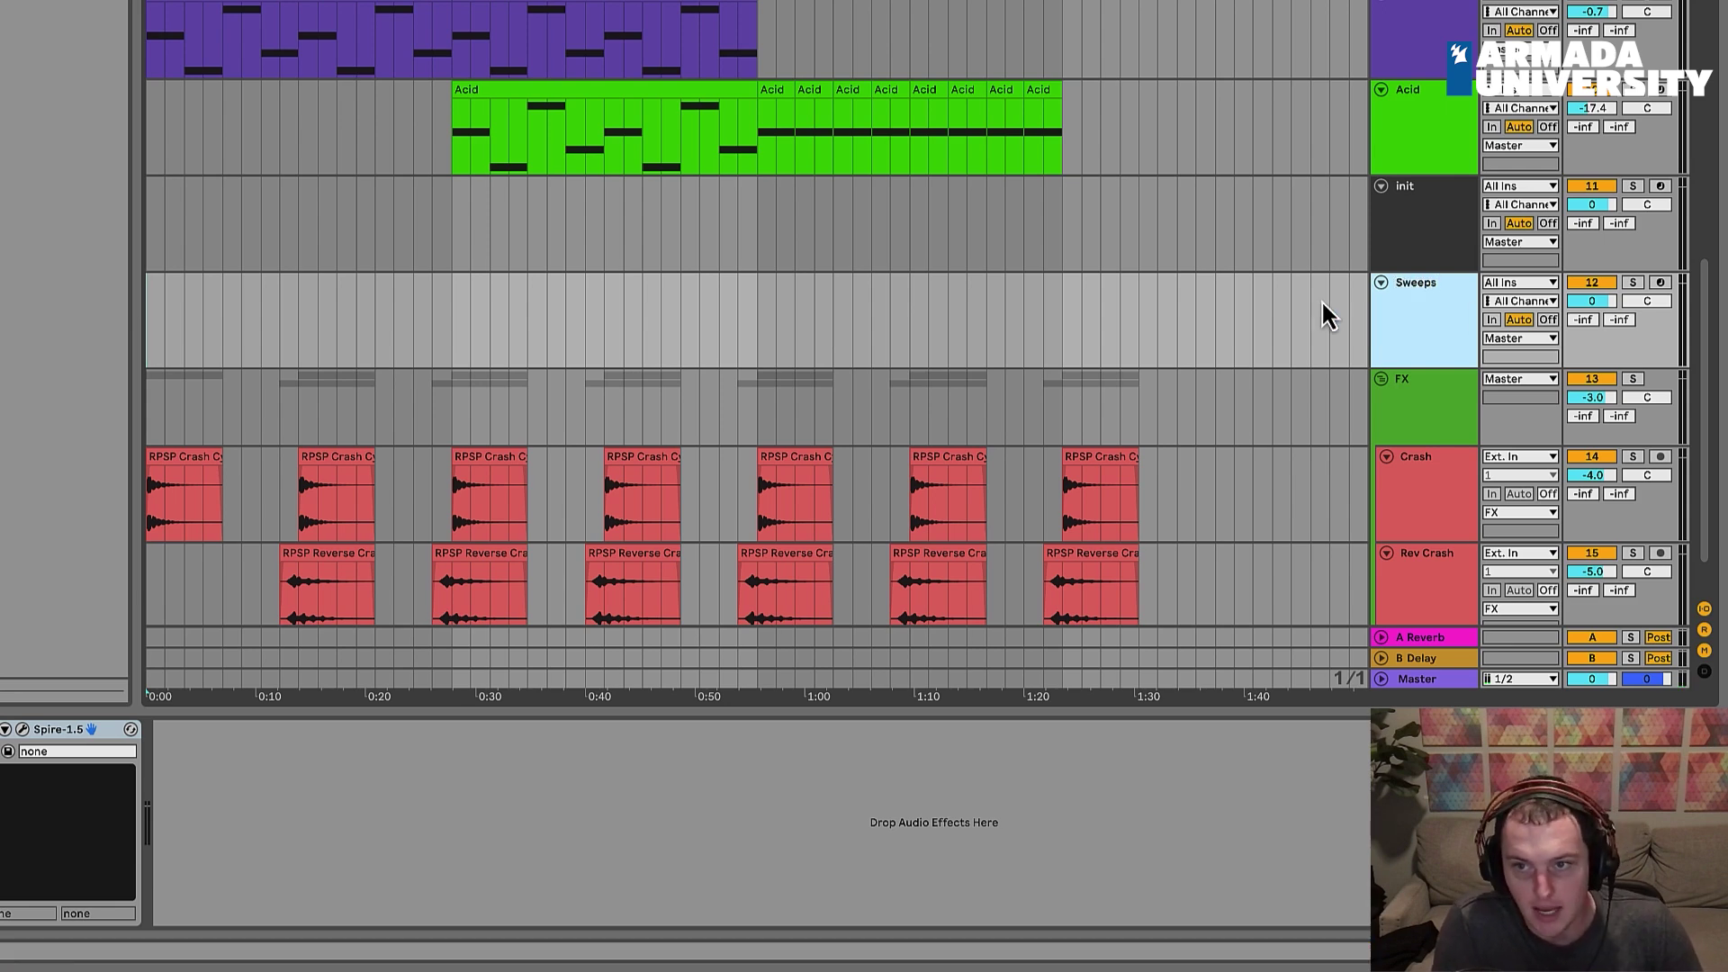
Step: Move the Sweeps track into the FX group below Rev Crash and colour it green
scroll(1323, 308, down, 2)
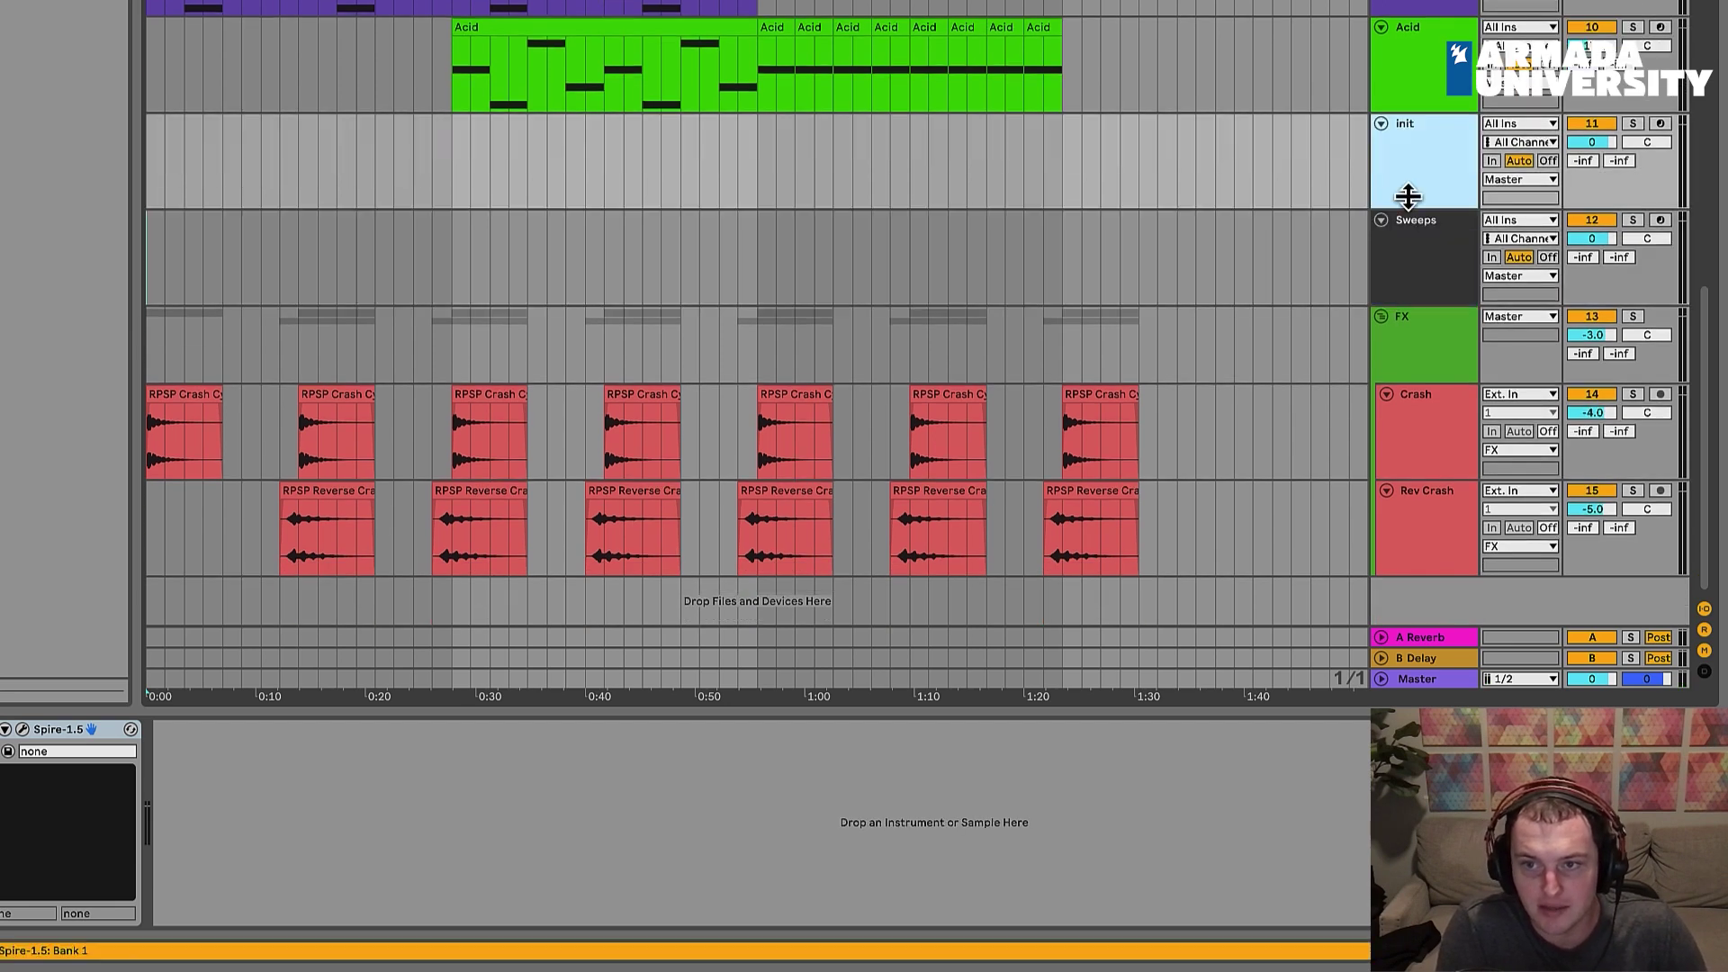
drag(1402, 677, 1431, 575)
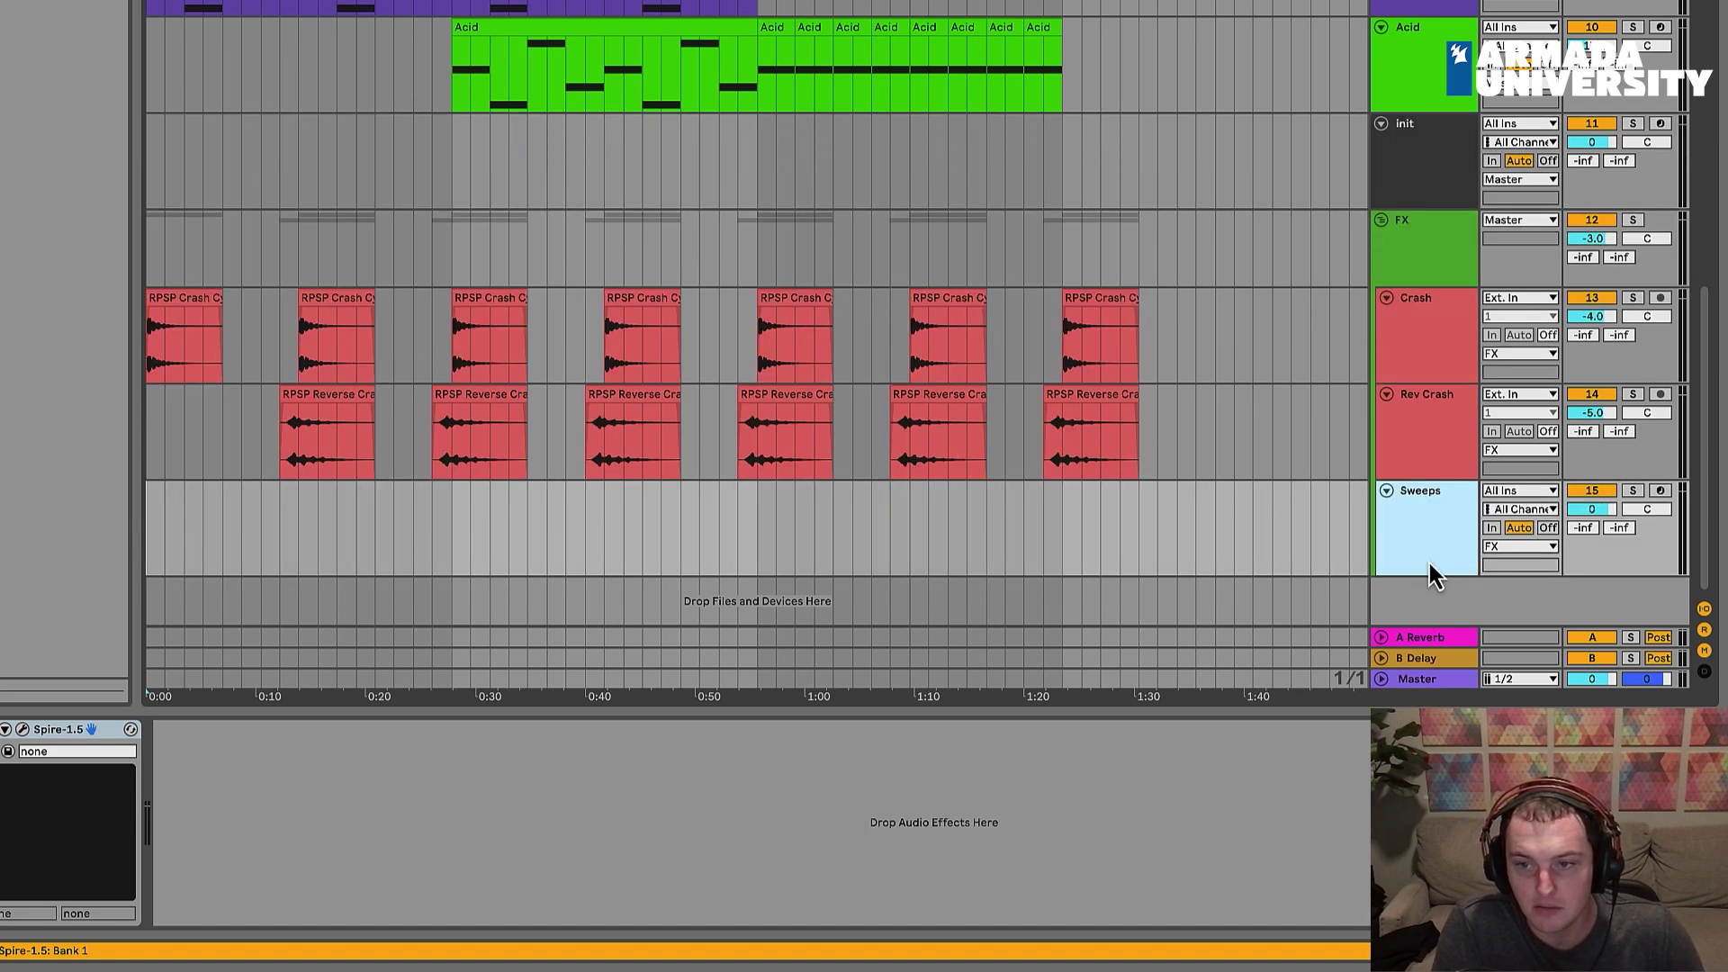
click(1377, 436)
click(1430, 556)
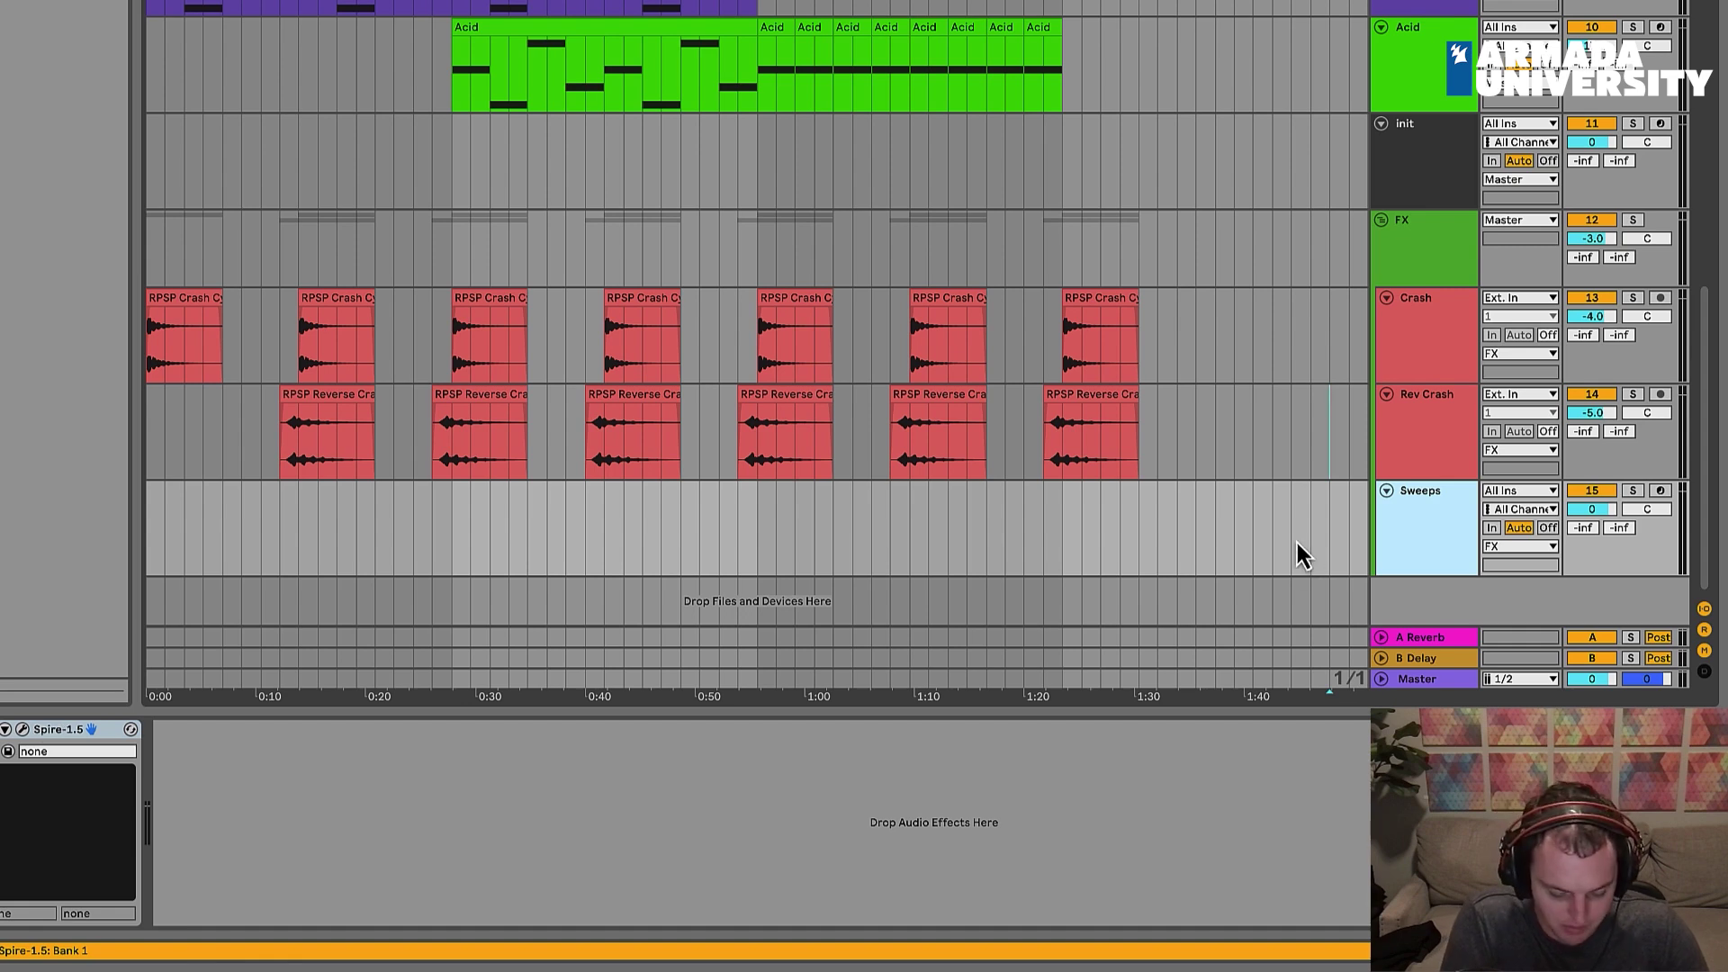
key(Return)
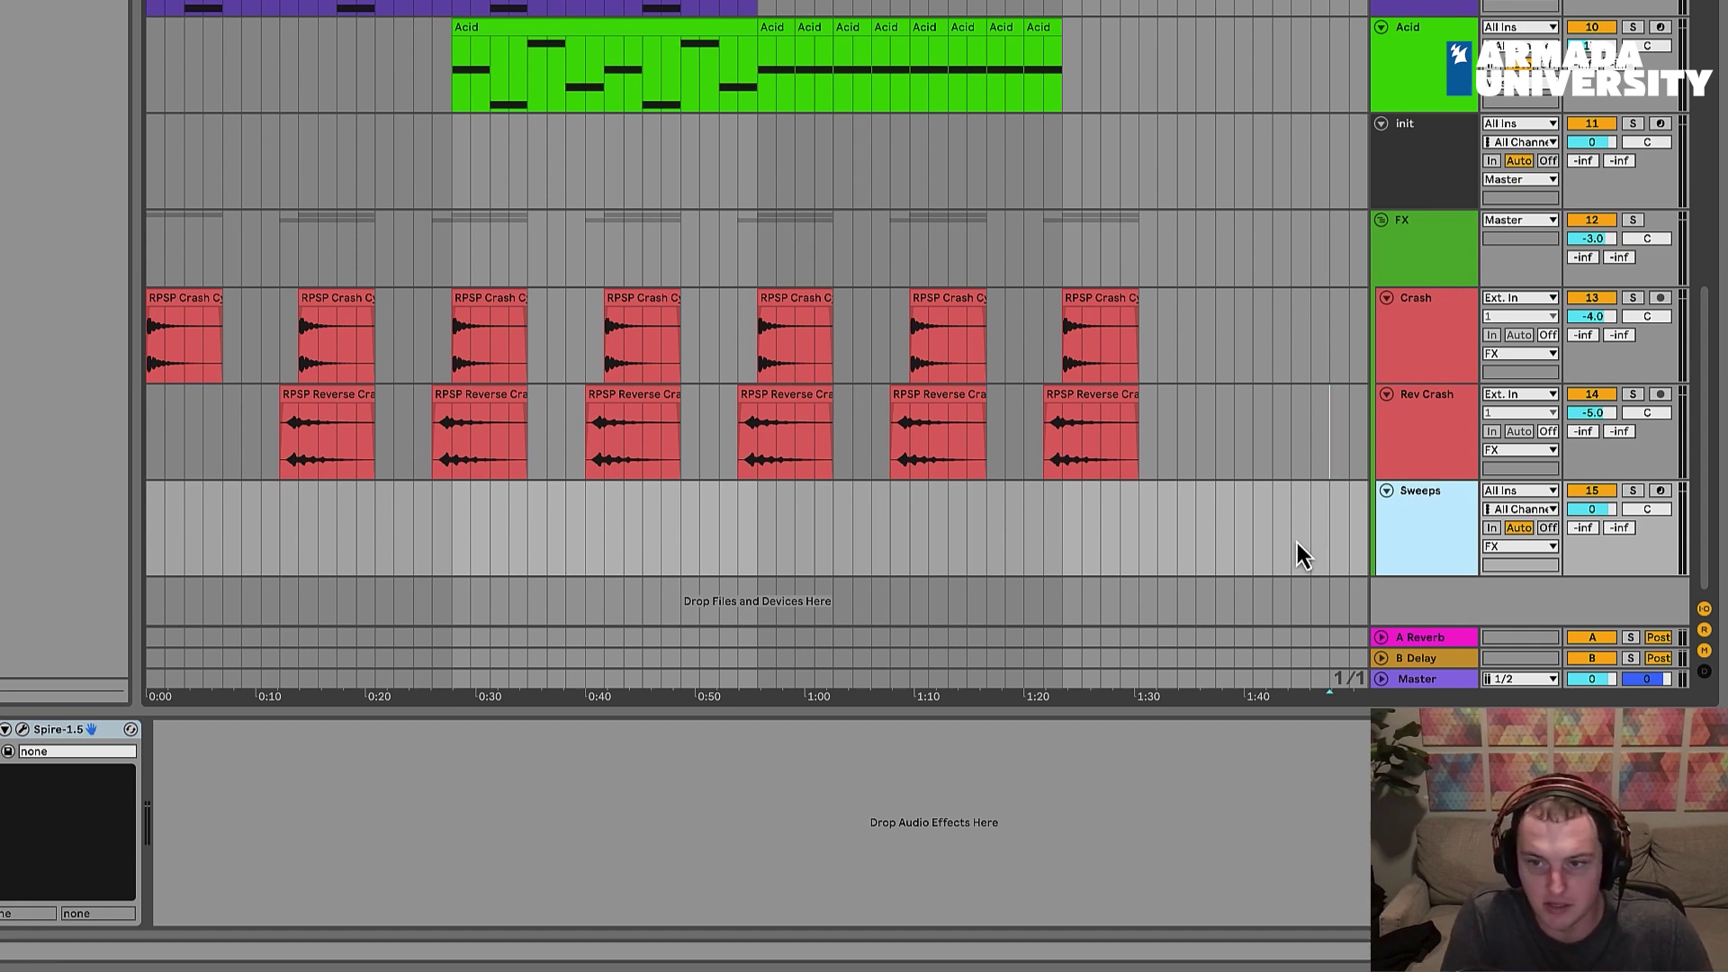
right_click(1438, 504)
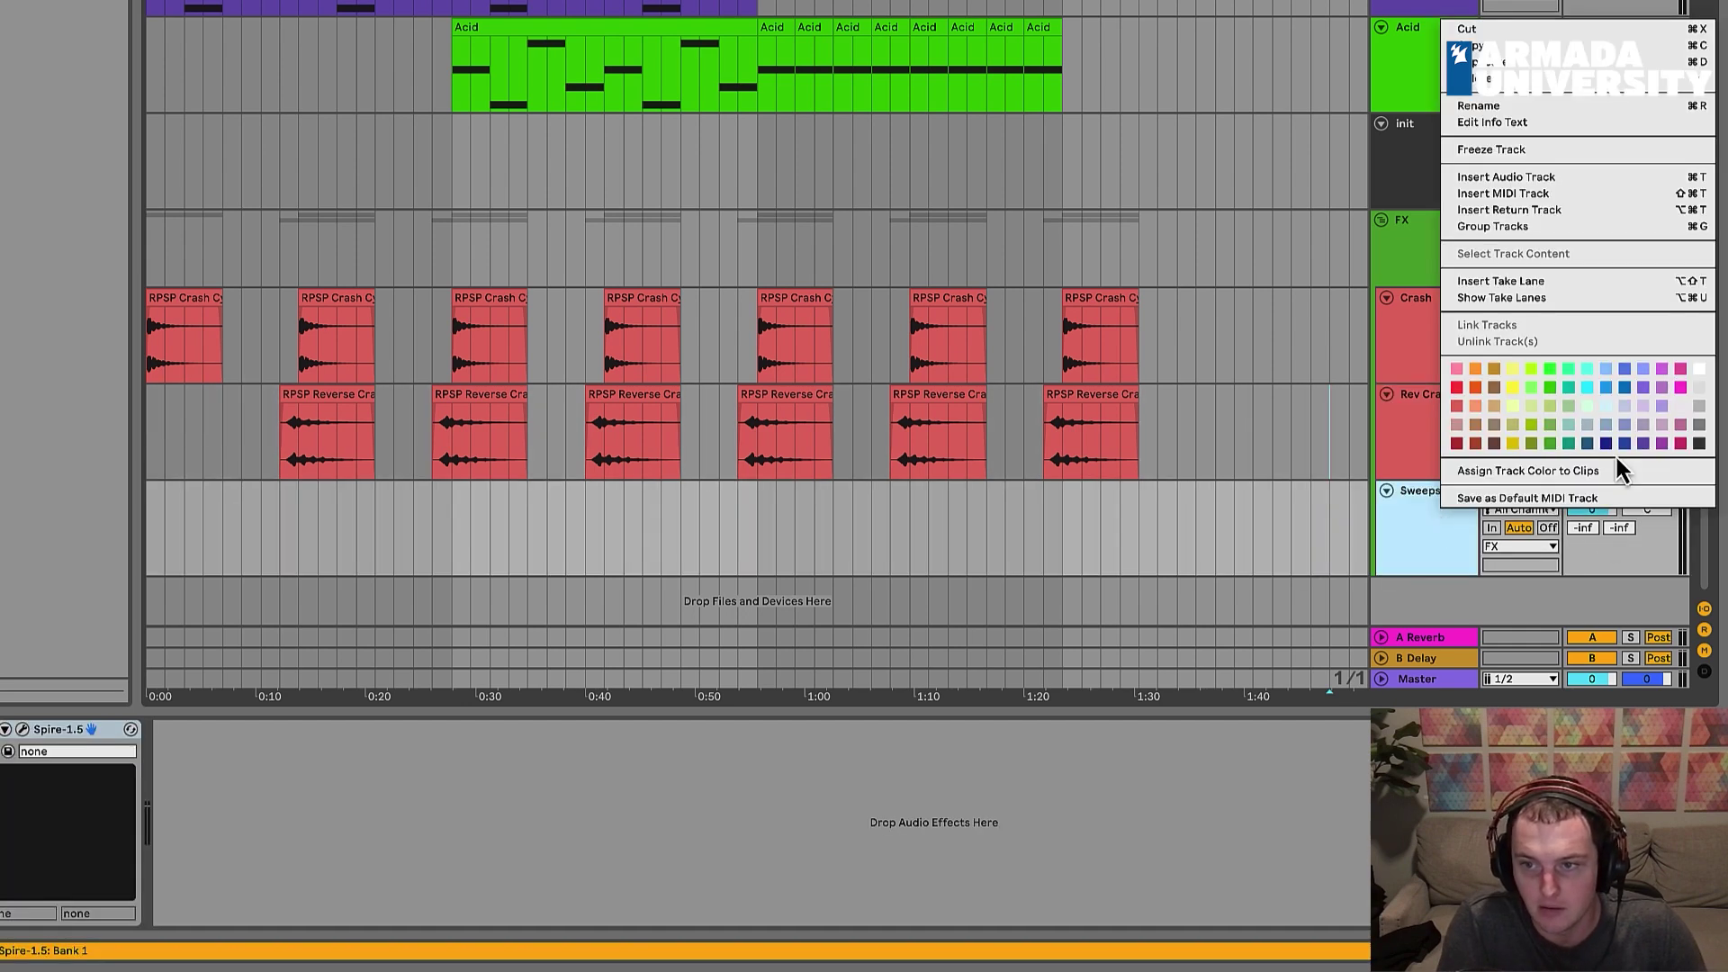
click(1551, 446)
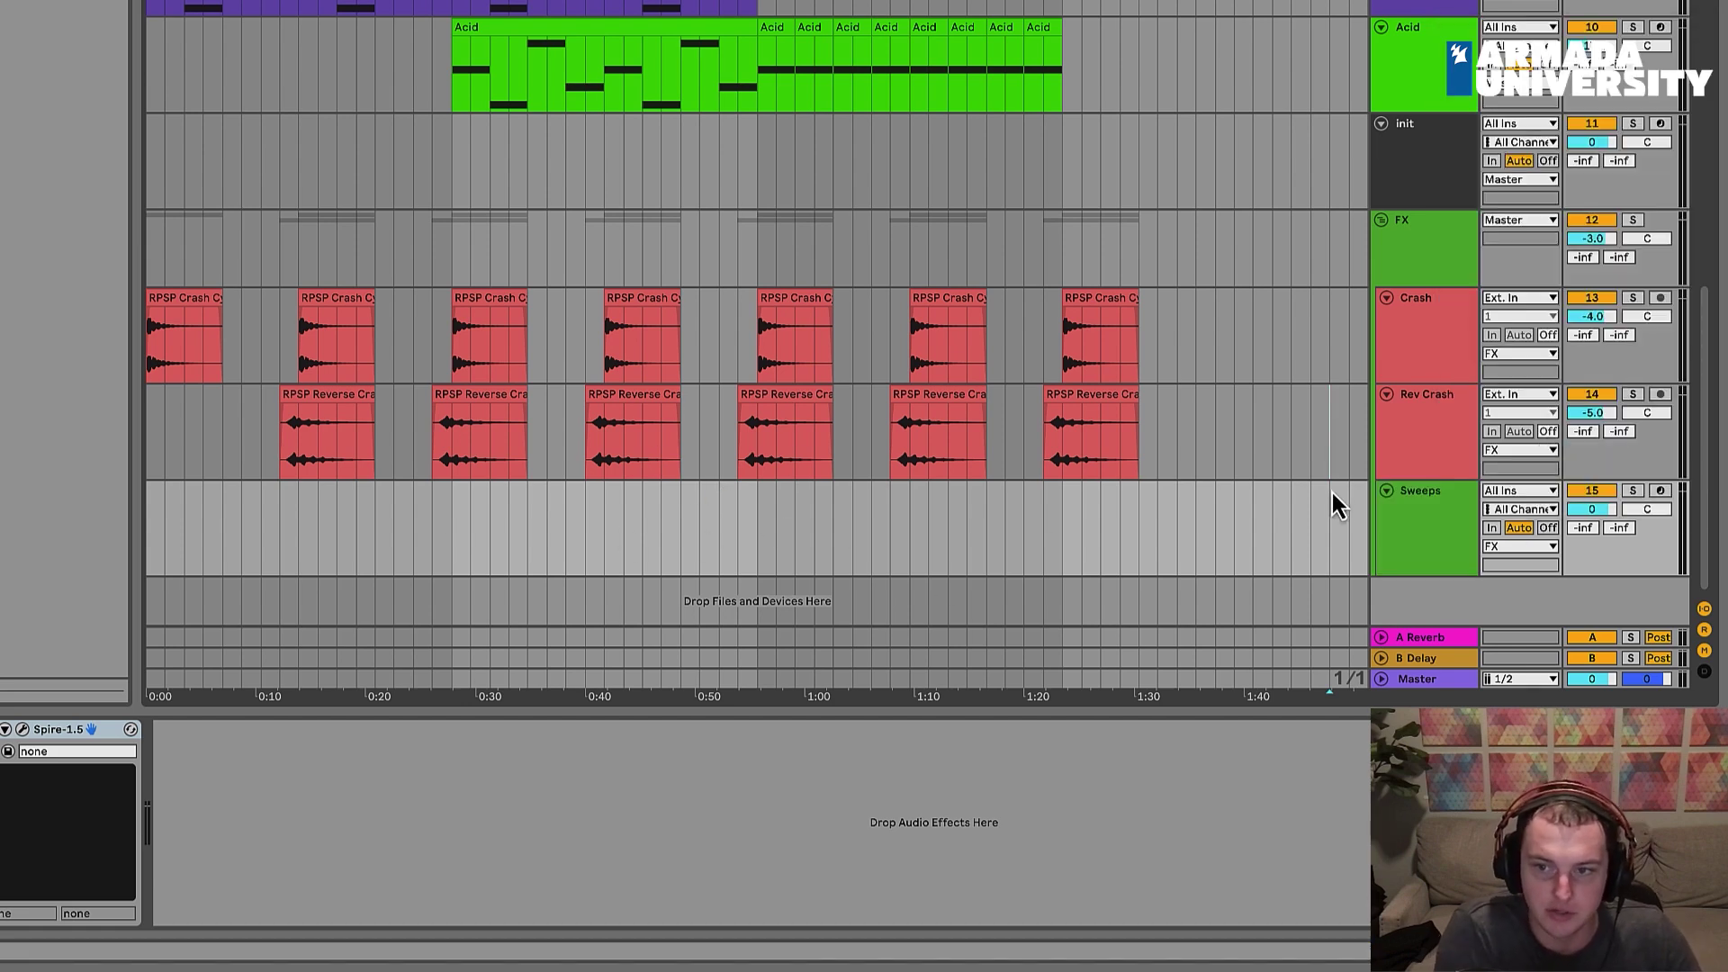
Step: Copy a two-bar Acid clip to the start of the Sweeps track and transpose its note up to C2
drag(767, 31, 159, 526)
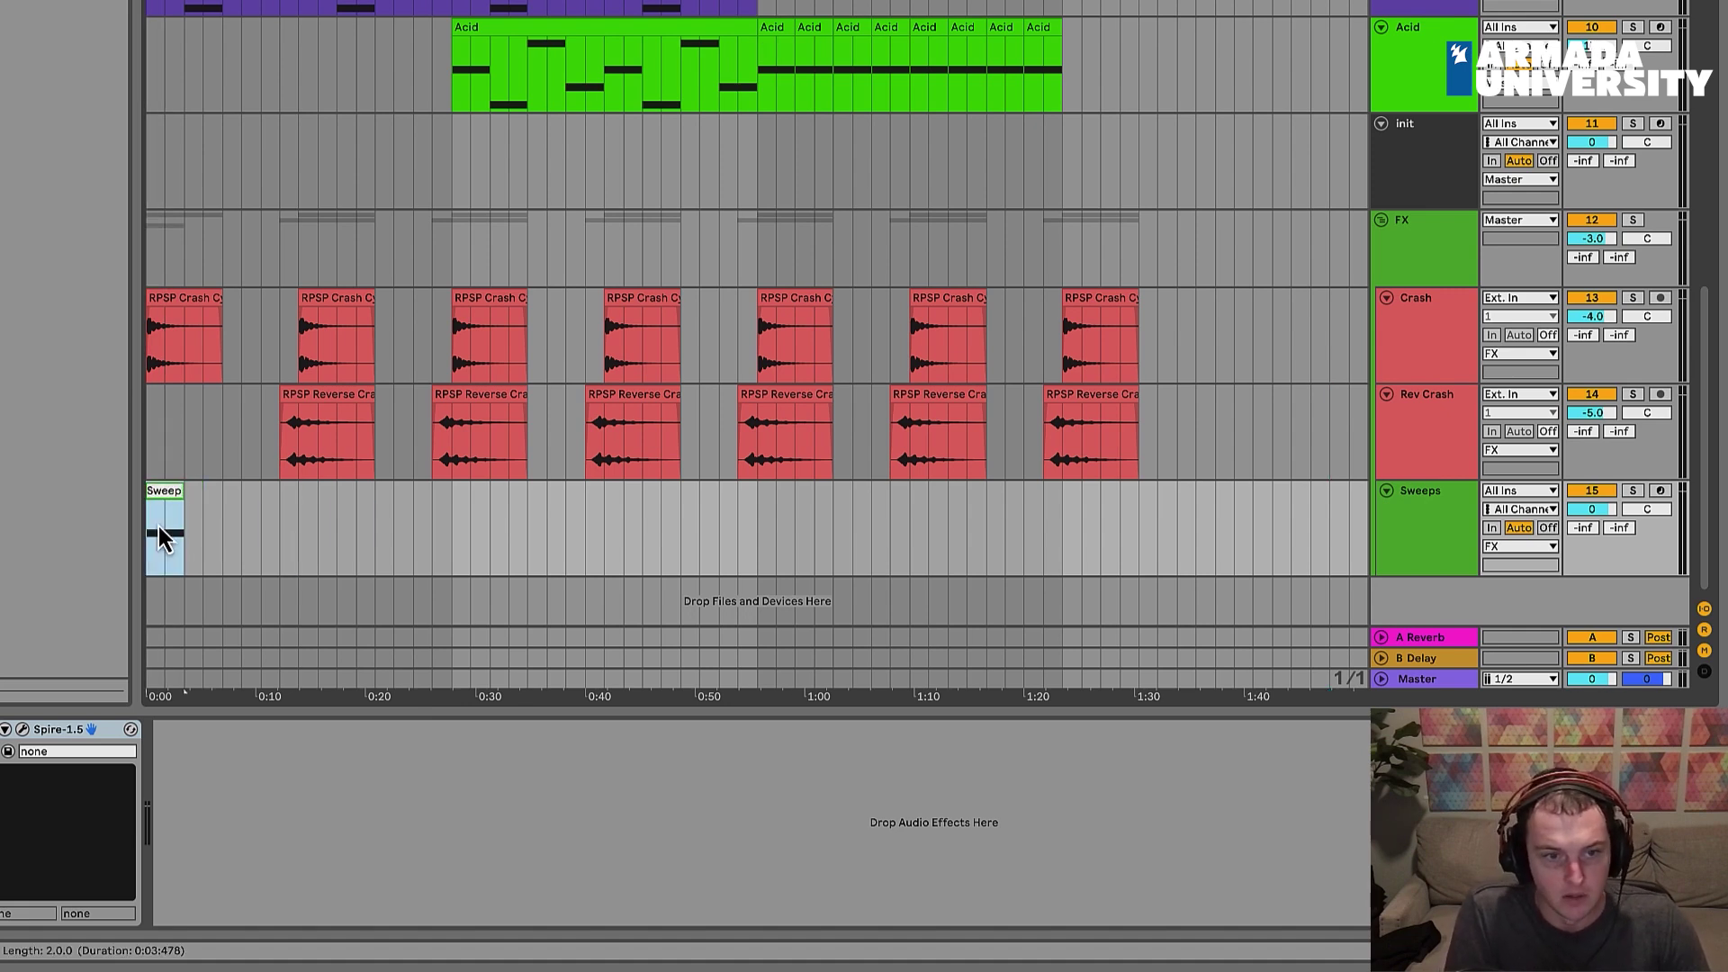
double_click(160, 525)
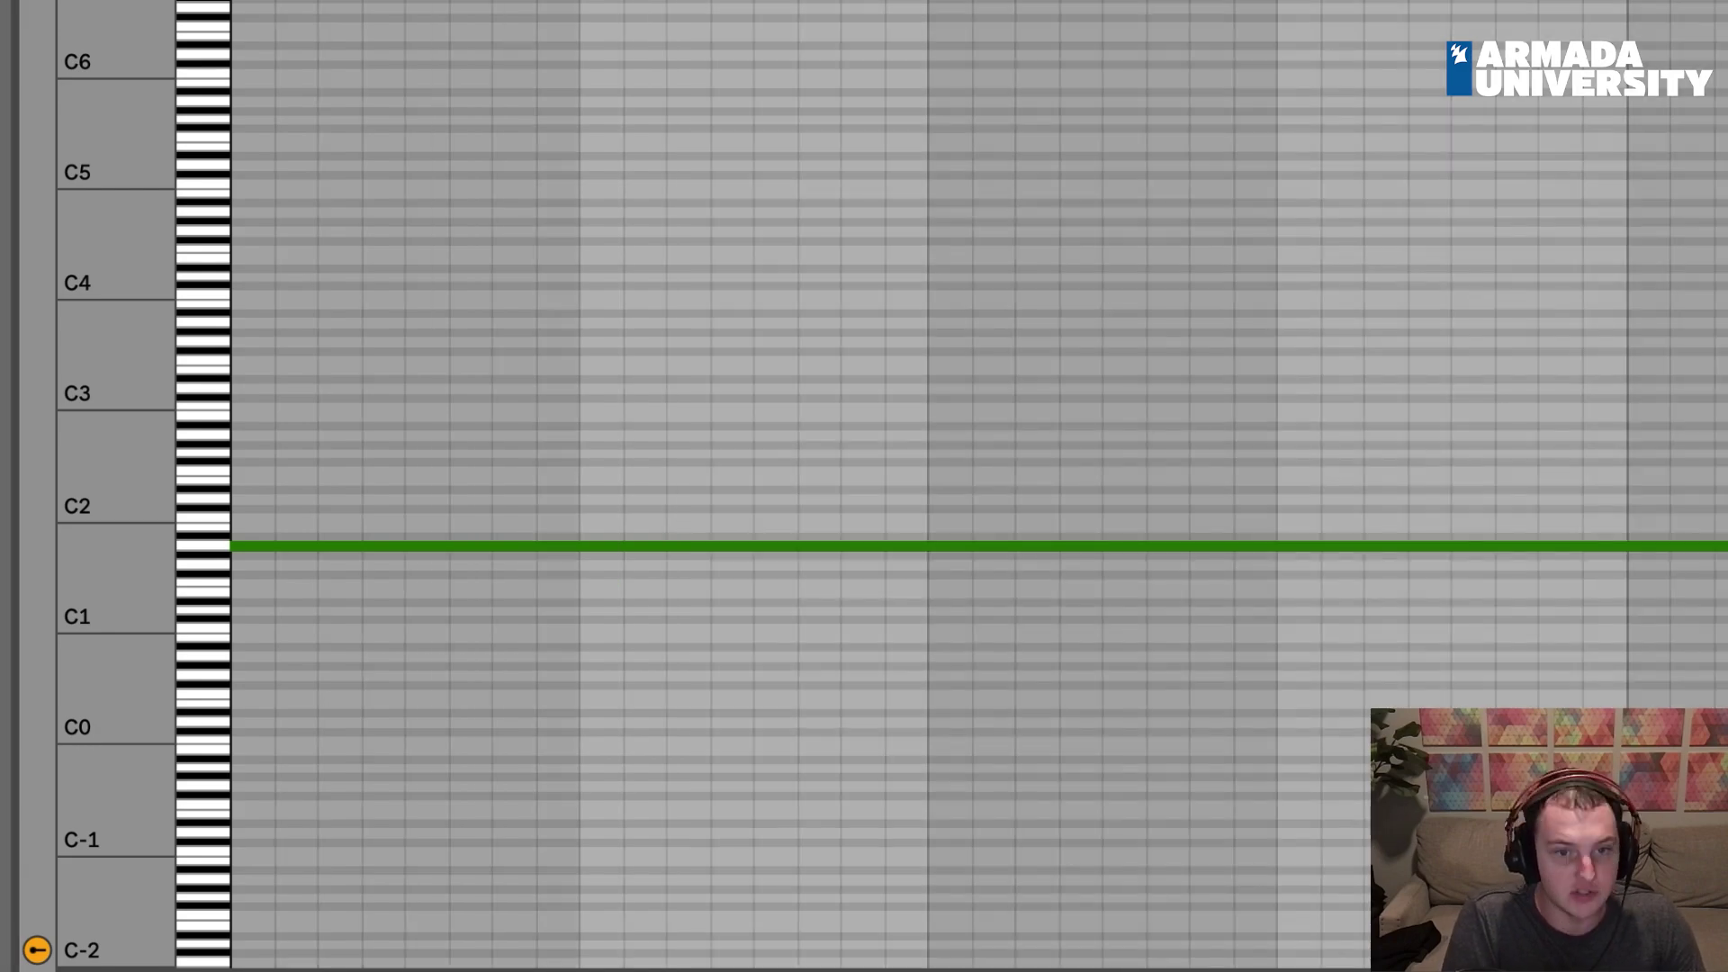
key(z)
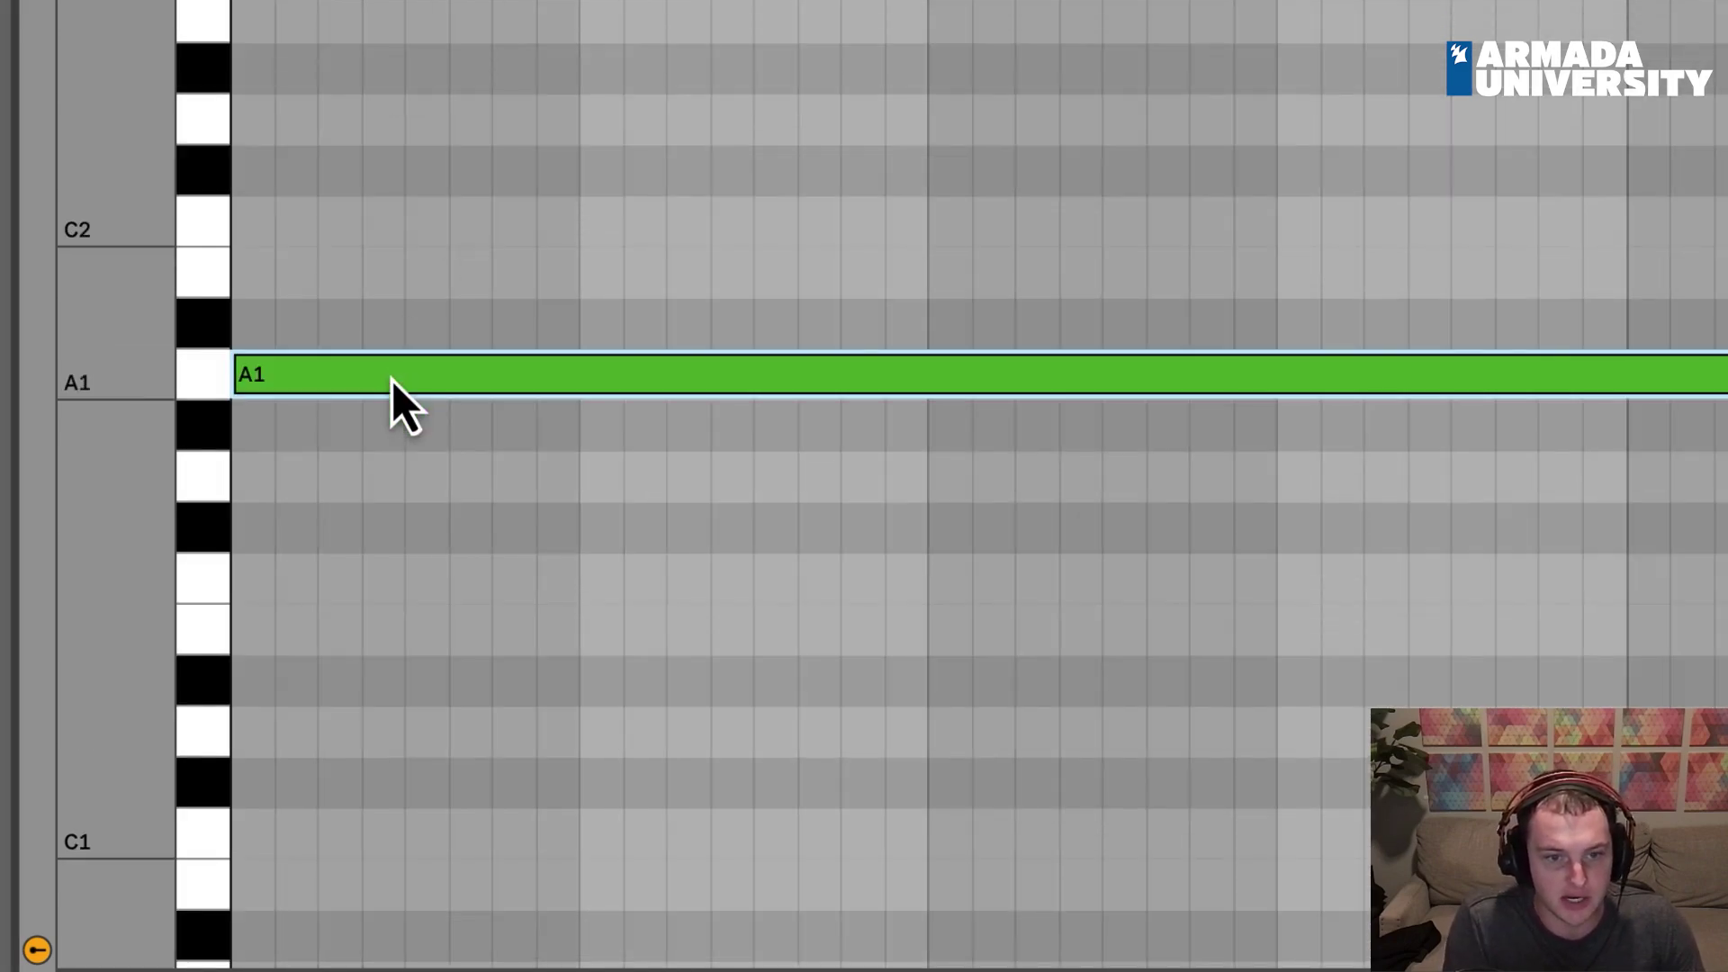
key(Up)
key(Up)
key(Up)
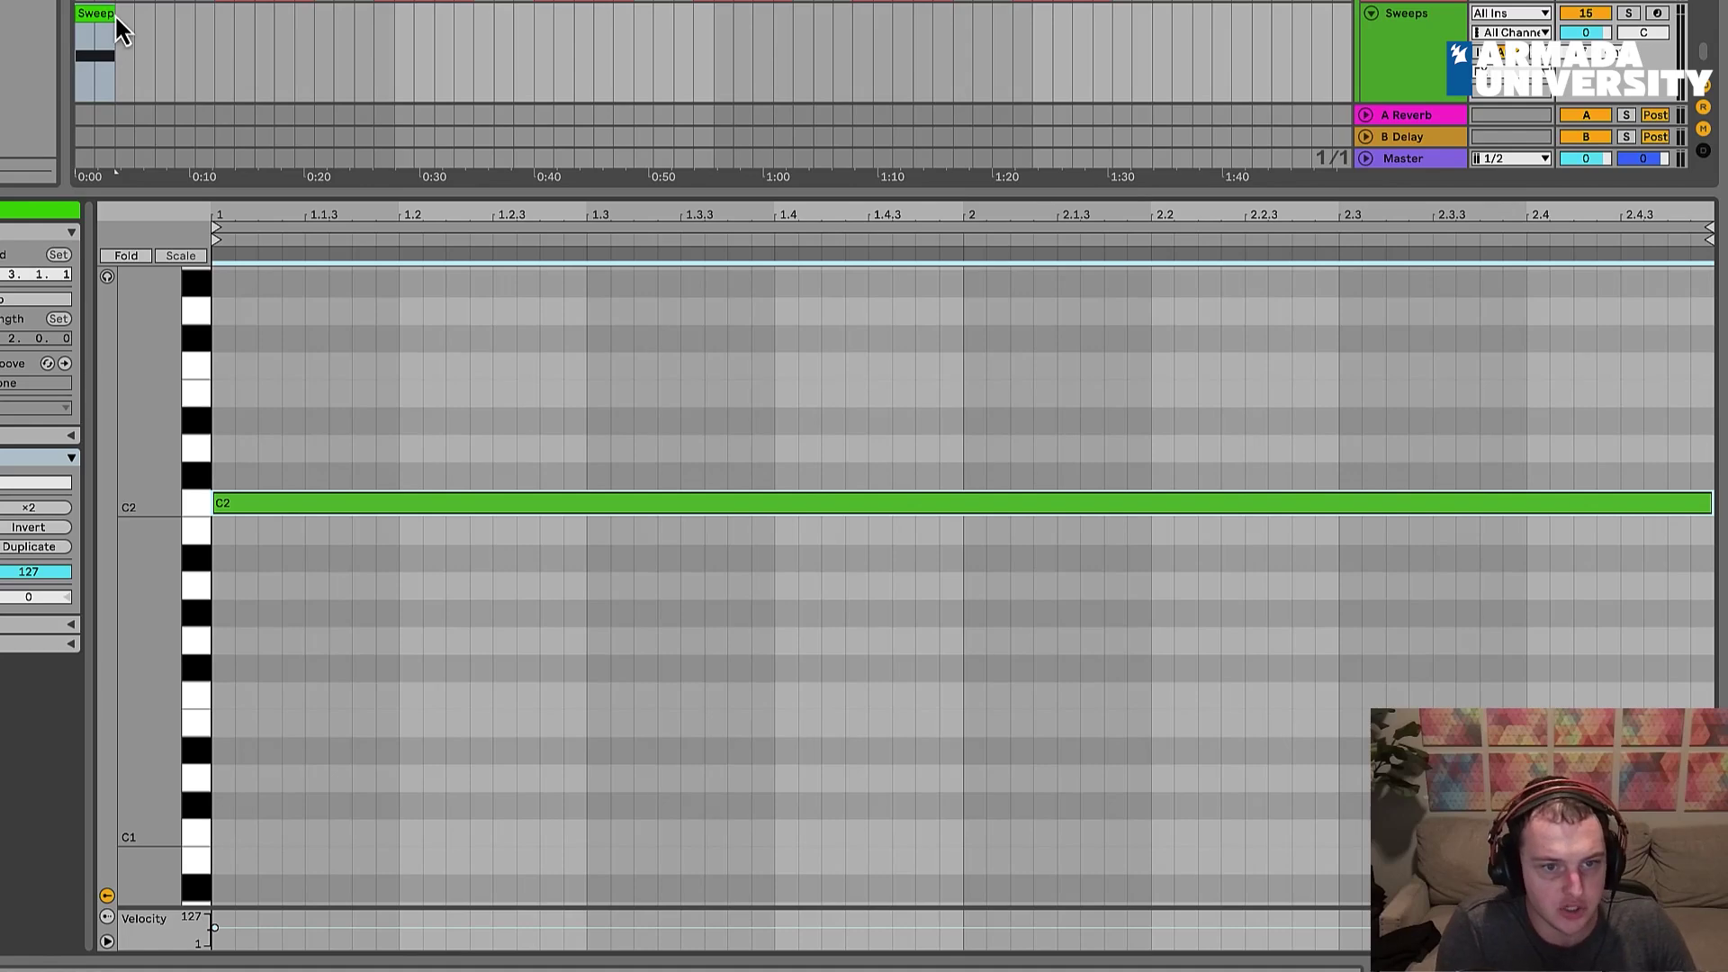
Step: Lengthen the C2 note and its clip on the Sweeps track to four bars
drag(117, 13, 214, 13)
click(212, 17)
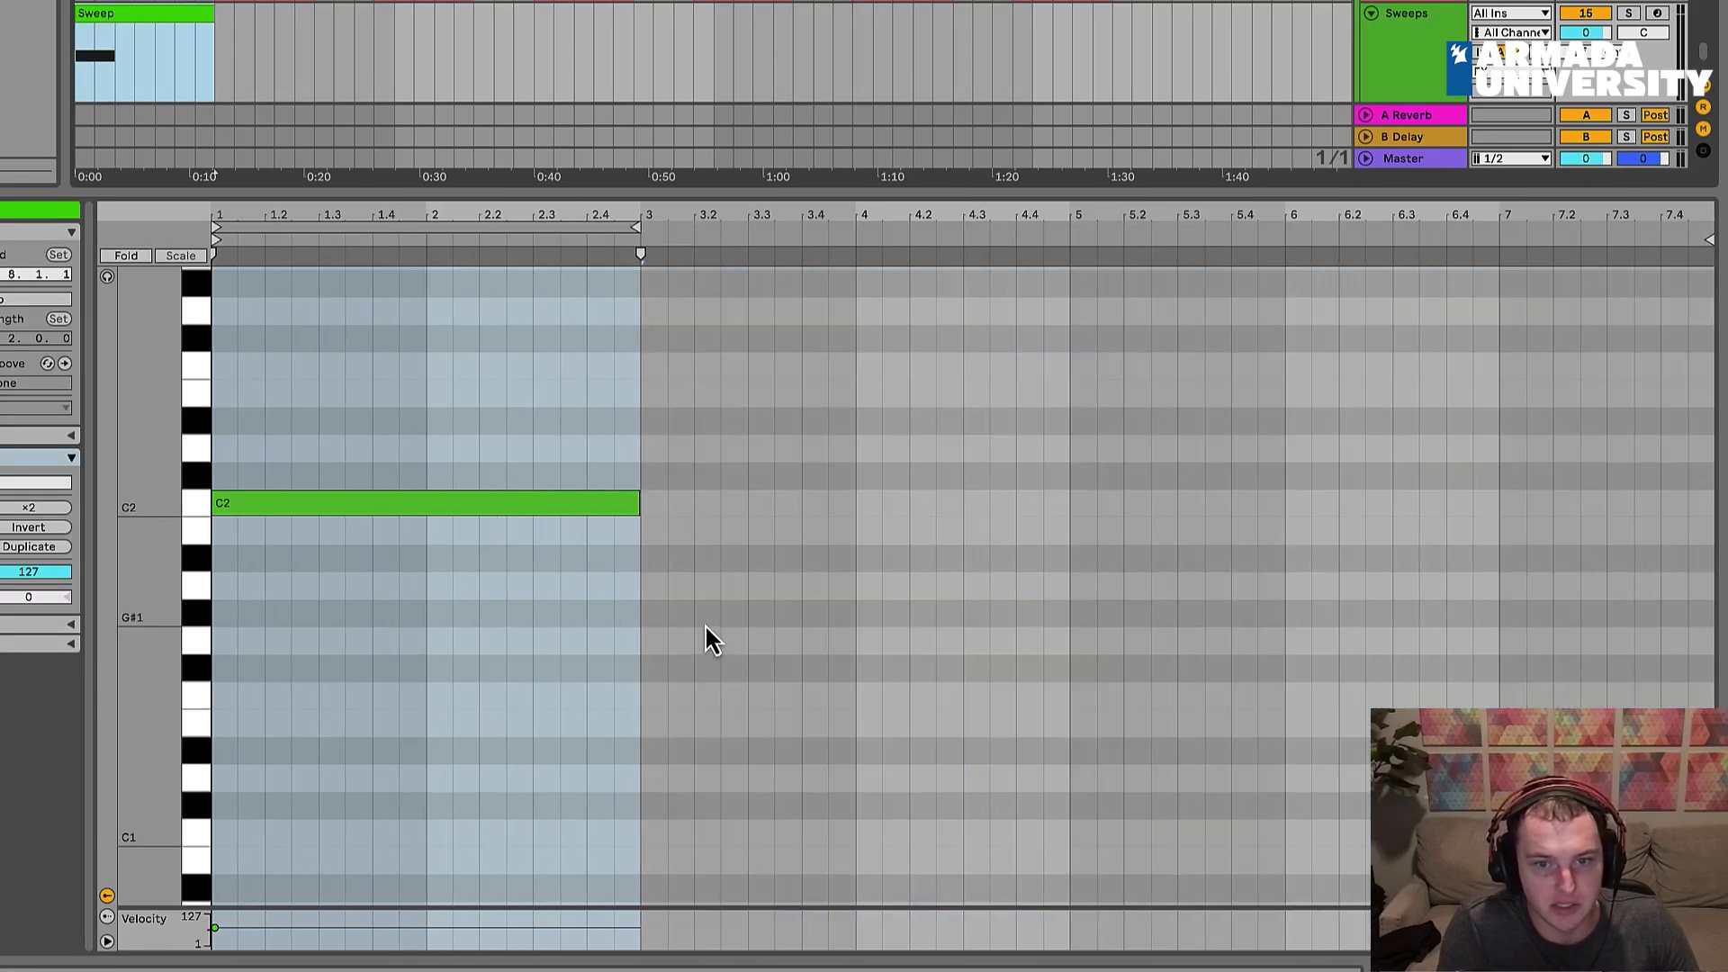
drag(641, 506, 1083, 532)
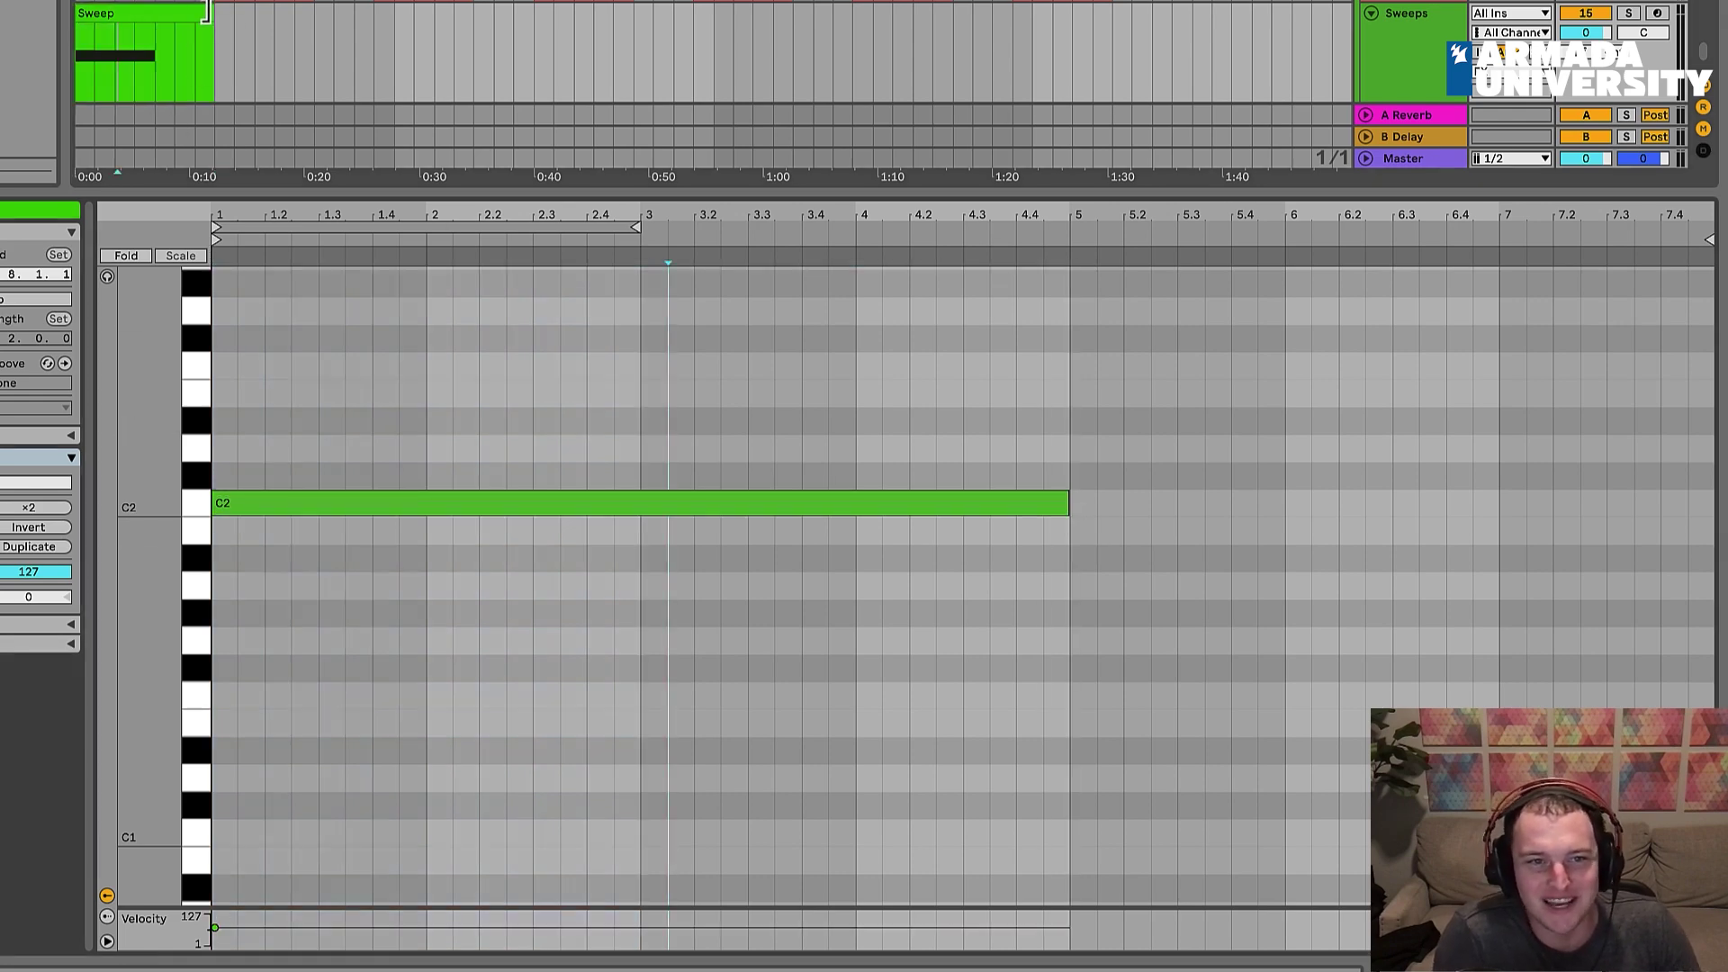
drag(213, 13, 160, 16)
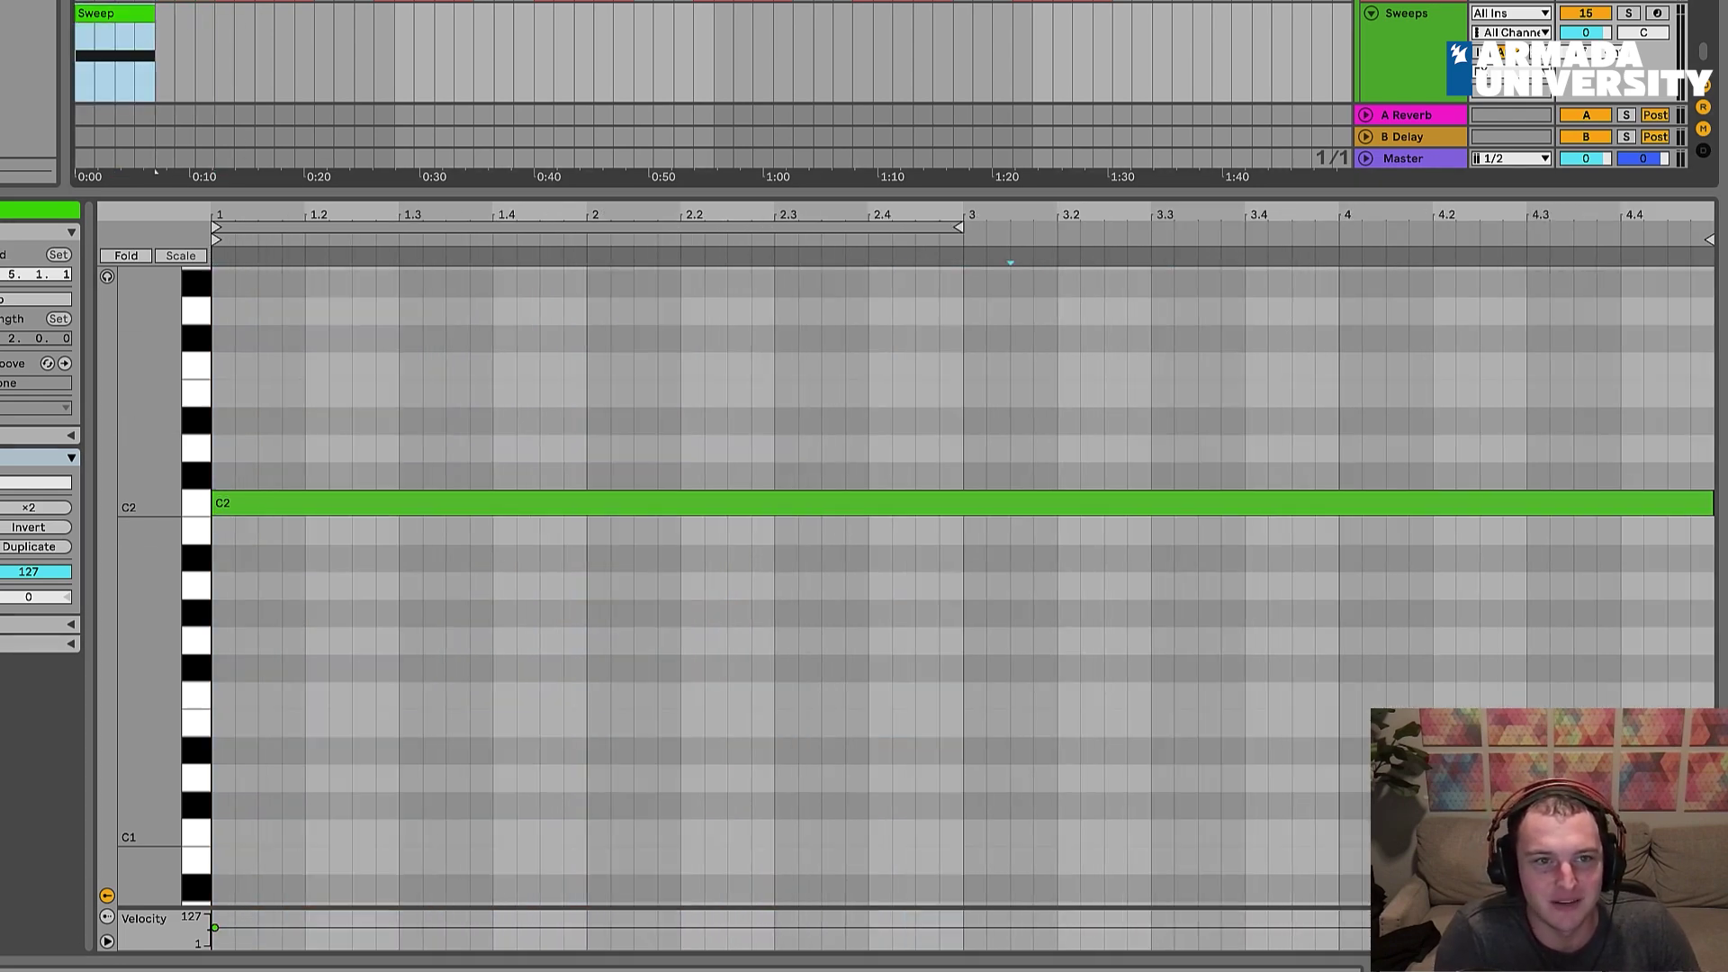
Step: Solo the Sweeps track and play it from the start of the arrangement
key(plus)
drag(278, 185, 208, 600)
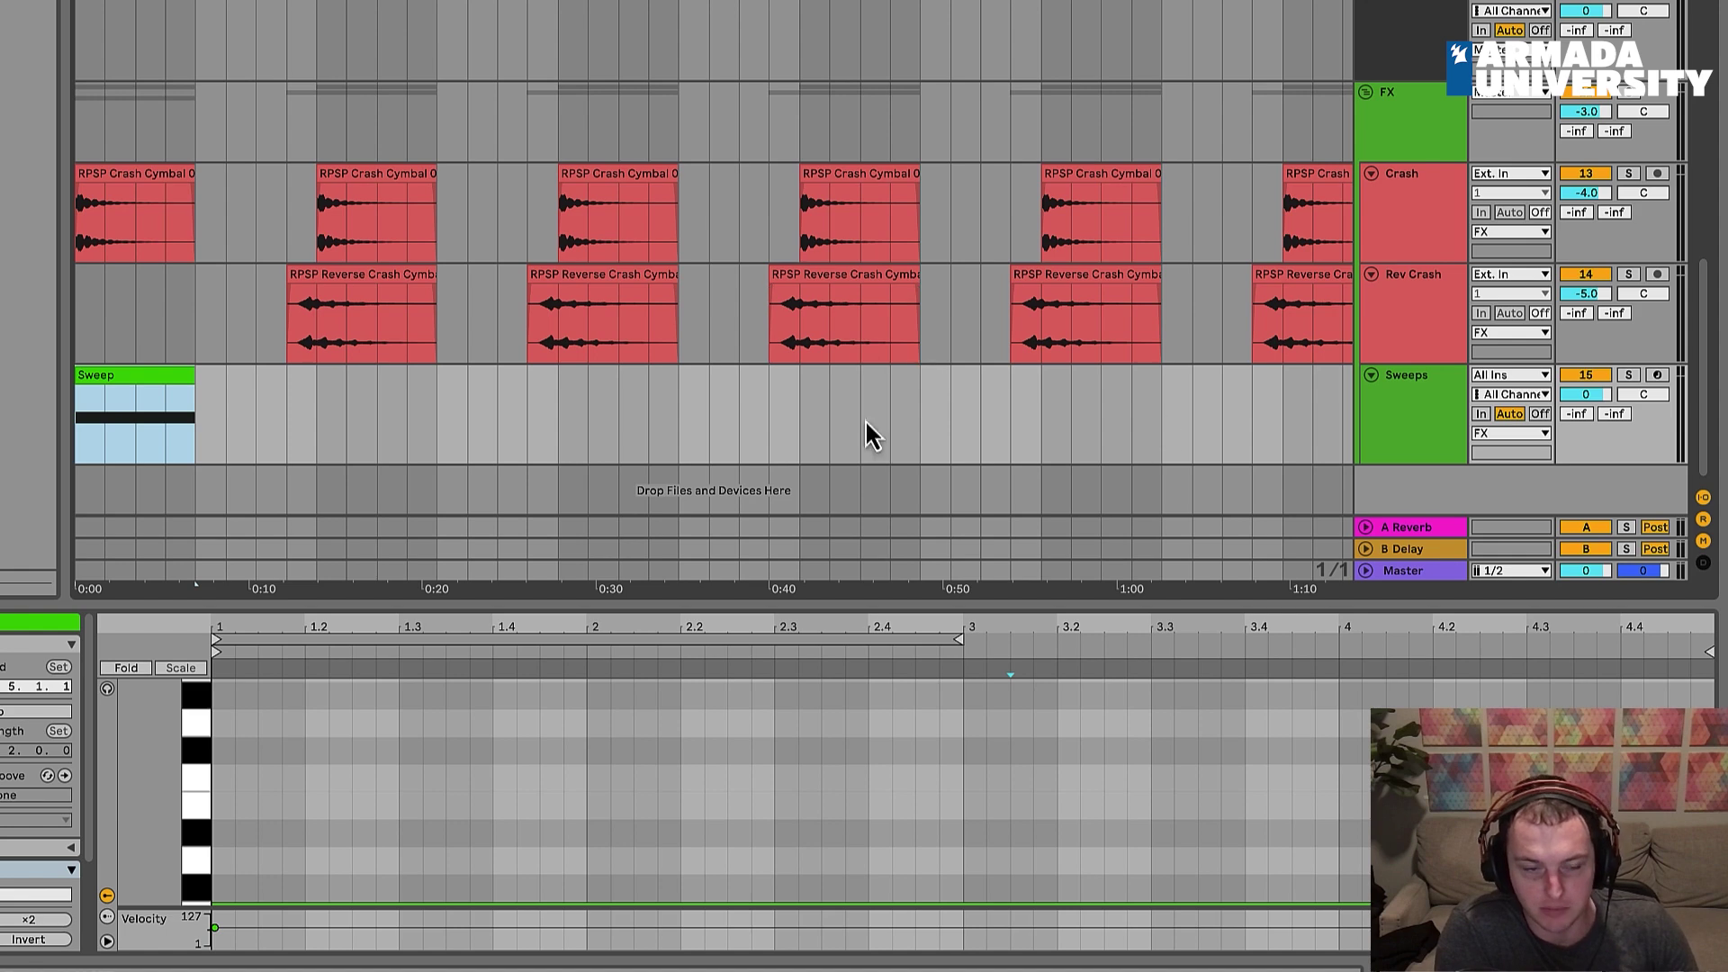
click(91, 353)
click(1627, 374)
key(space)
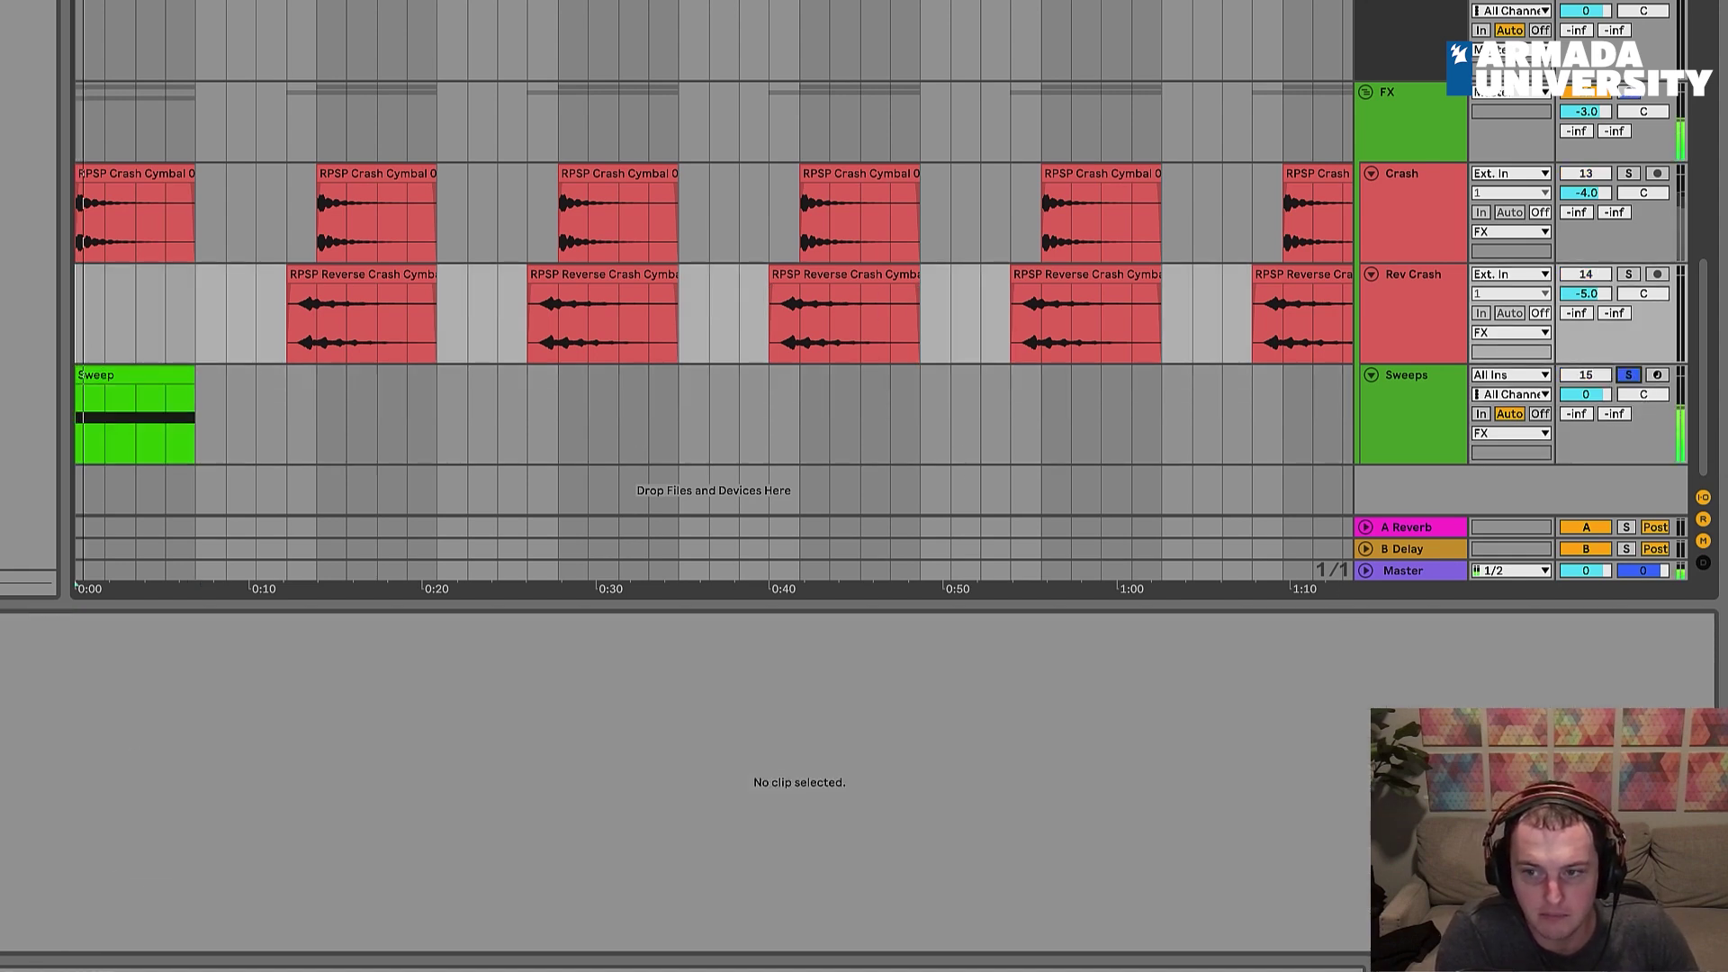
Step: Open the Spire synth on the Sweeps track and change oscillator 1's wave type from Classic to Noise
click(1397, 405)
key(shift+Tab)
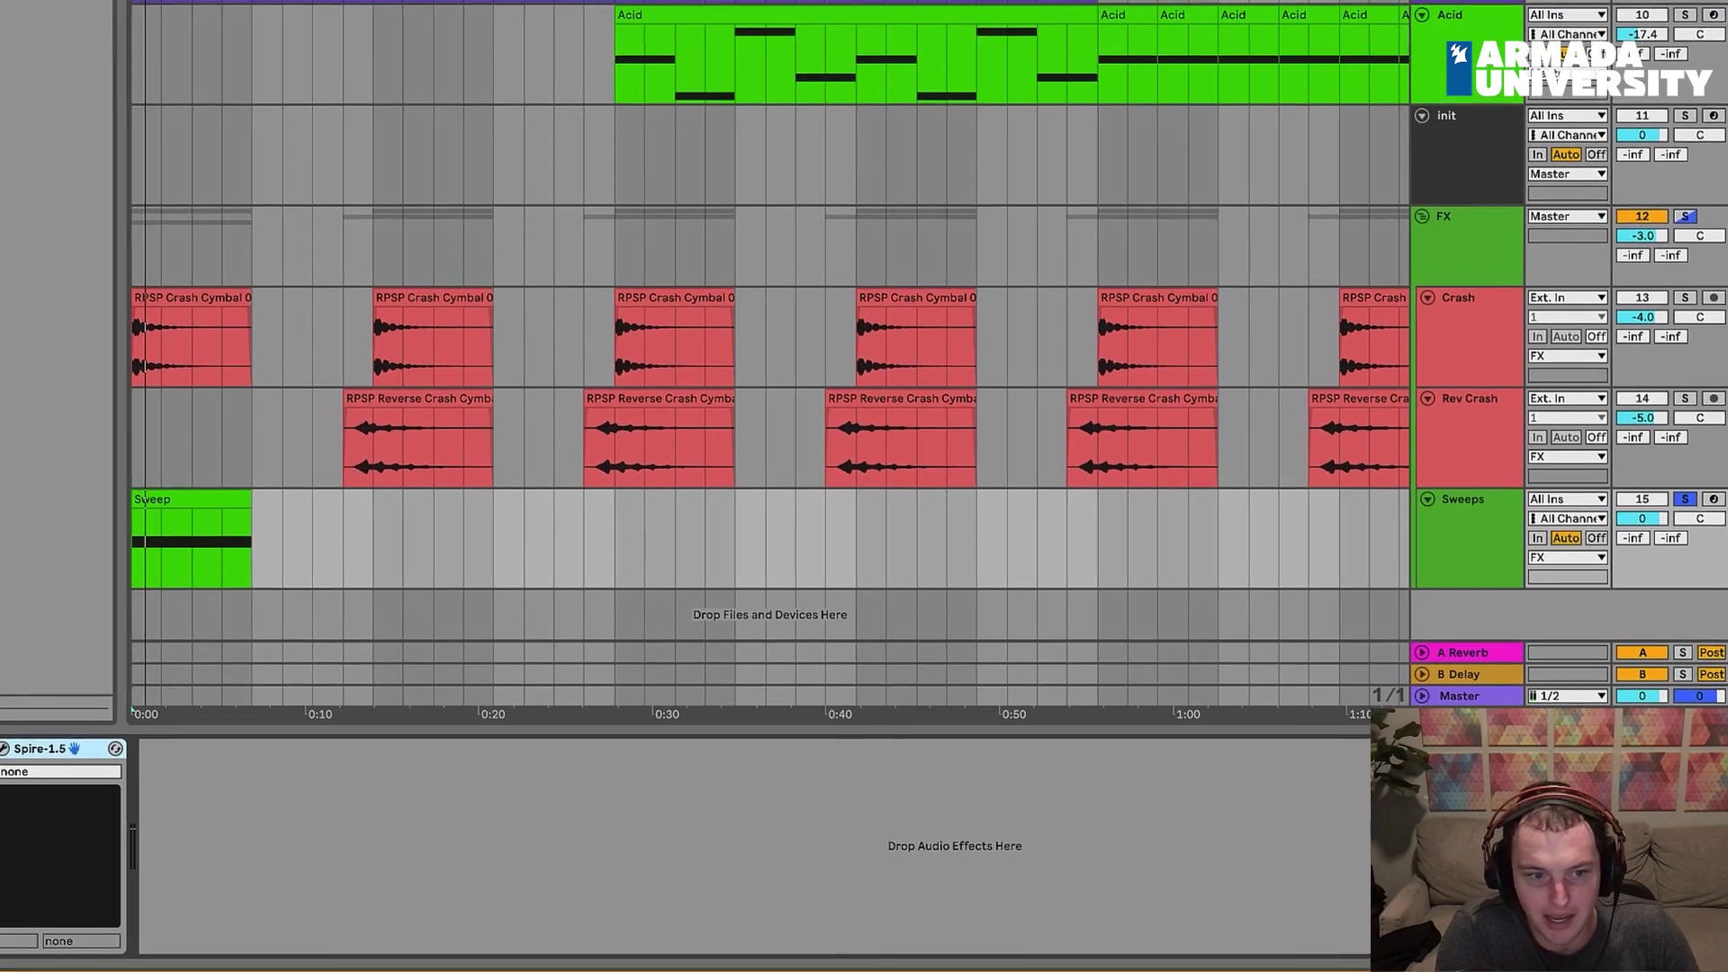
click(52, 751)
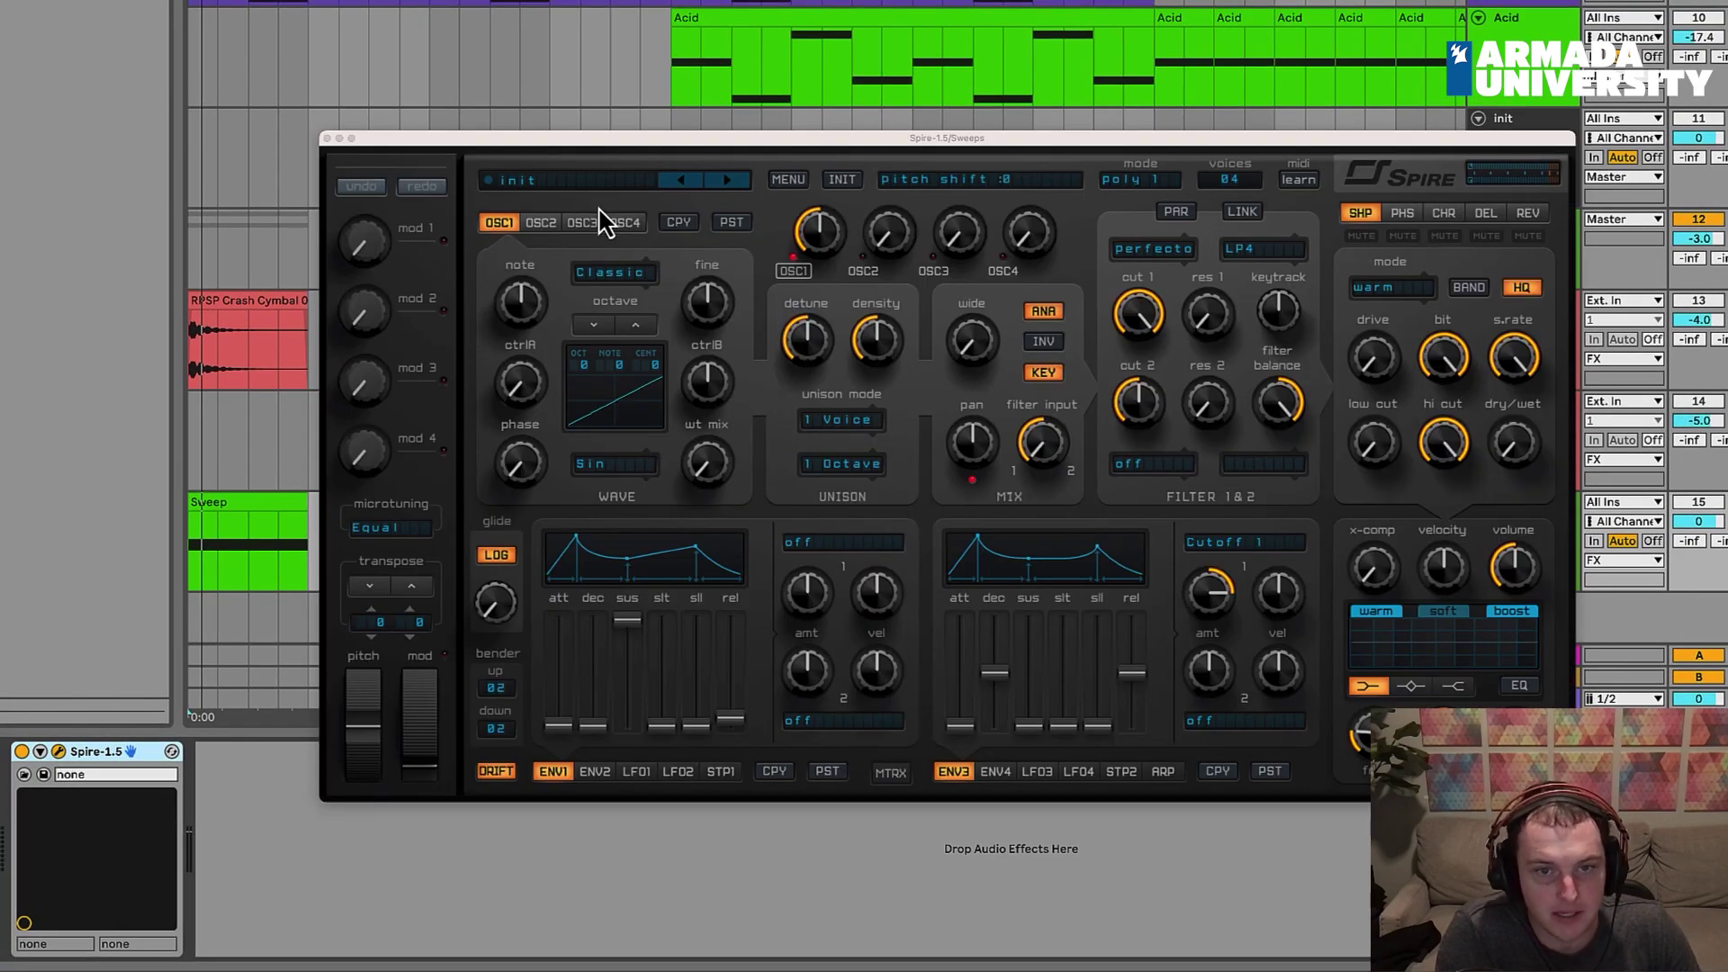
click(614, 272)
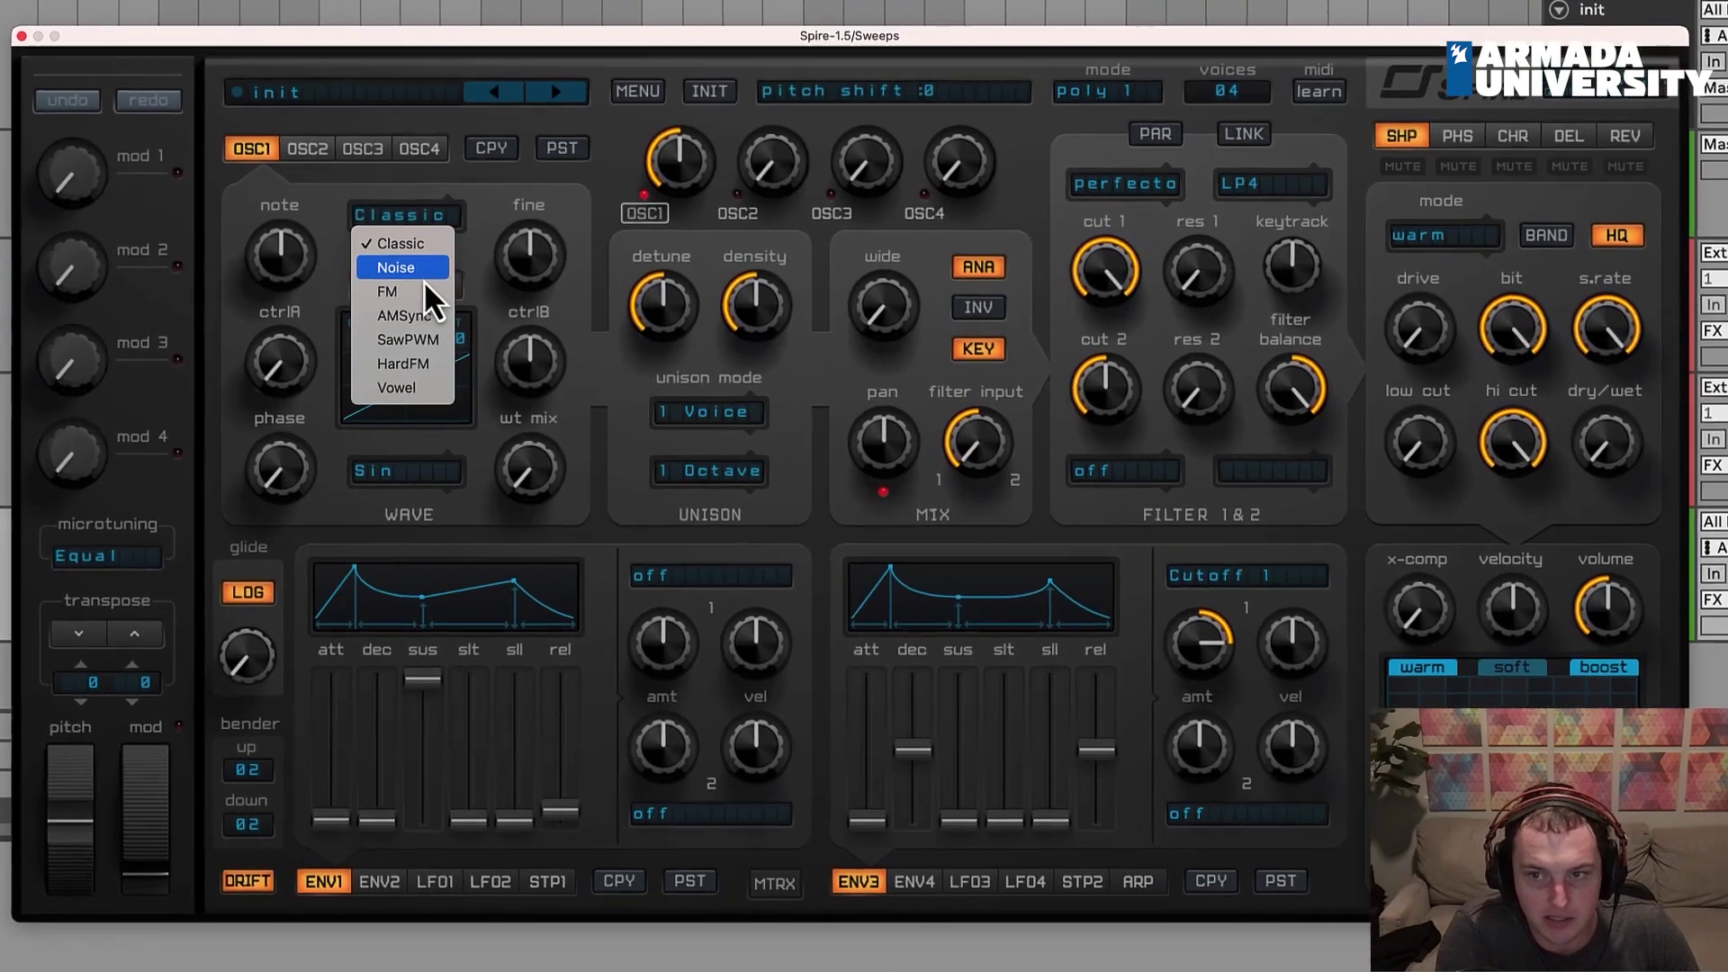
click(424, 273)
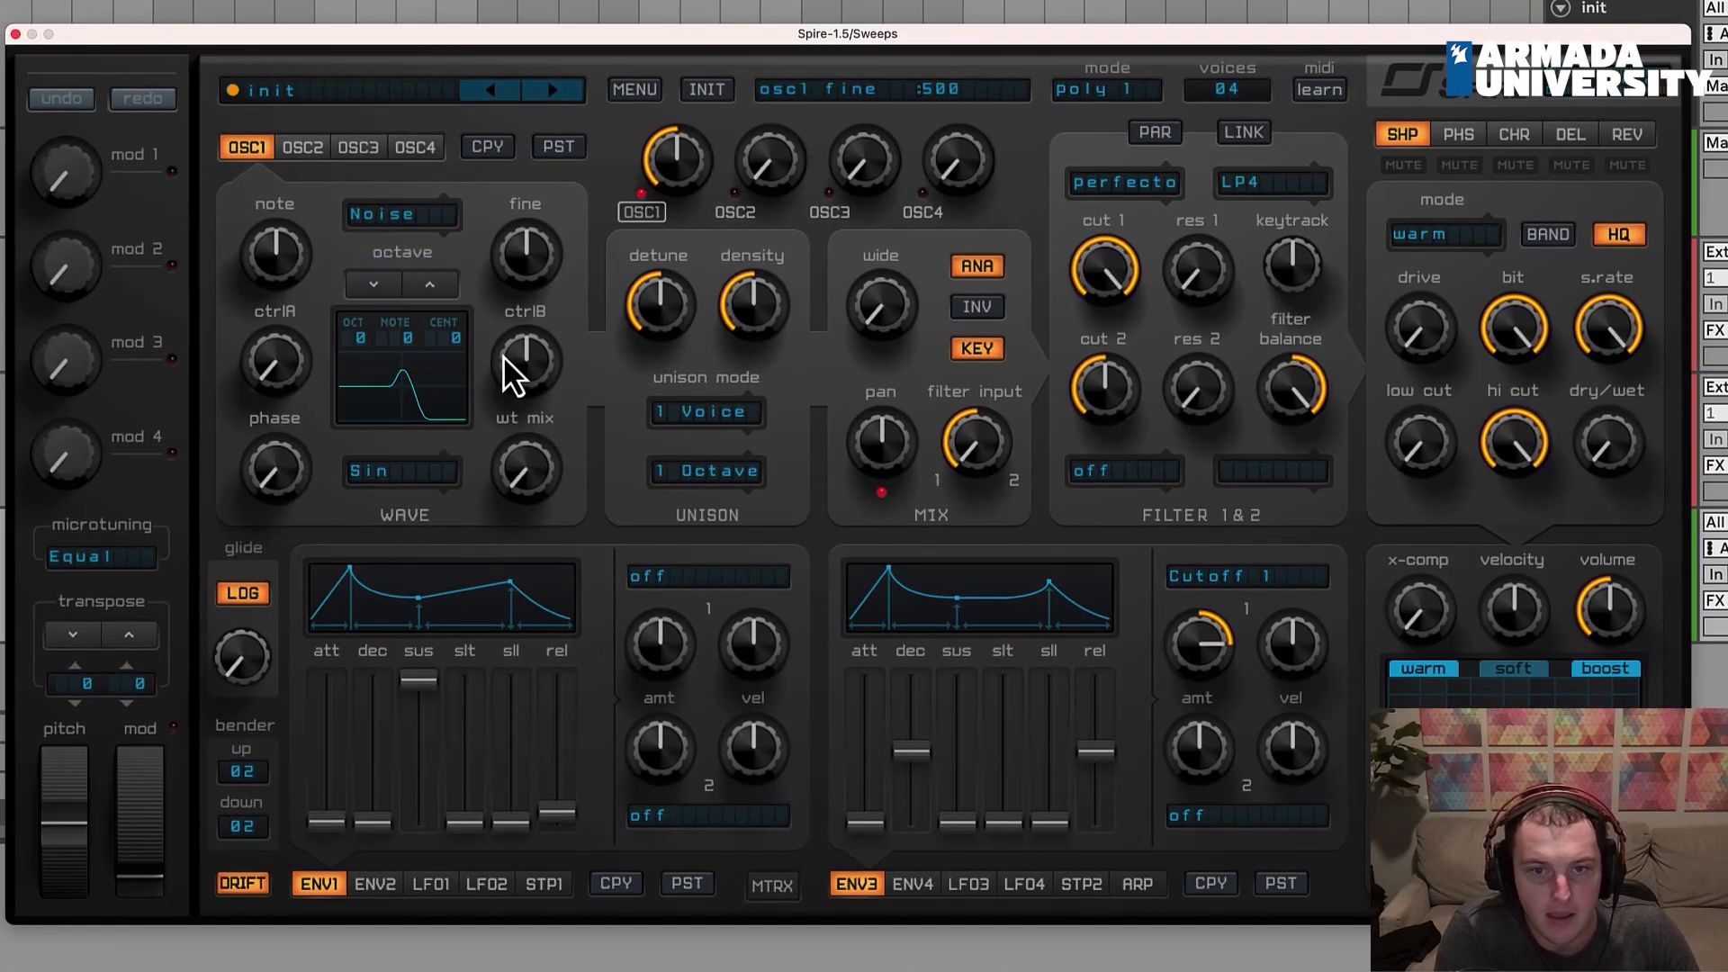
Step: Turn off KEY for oscillator 1, raise its ctrlA, lower its ctrlB and set its wide amount to about 304
click(968, 348)
drag(260, 381, 279, 348)
drag(526, 359, 515, 395)
mouse_move(277, 360)
mouse_down()
mouse_move(326, 300)
mouse_move(288, 413)
mouse_move(299, 355)
mouse_move(273, 381)
mouse_move(284, 356)
mouse_up()
drag(862, 327, 899, 302)
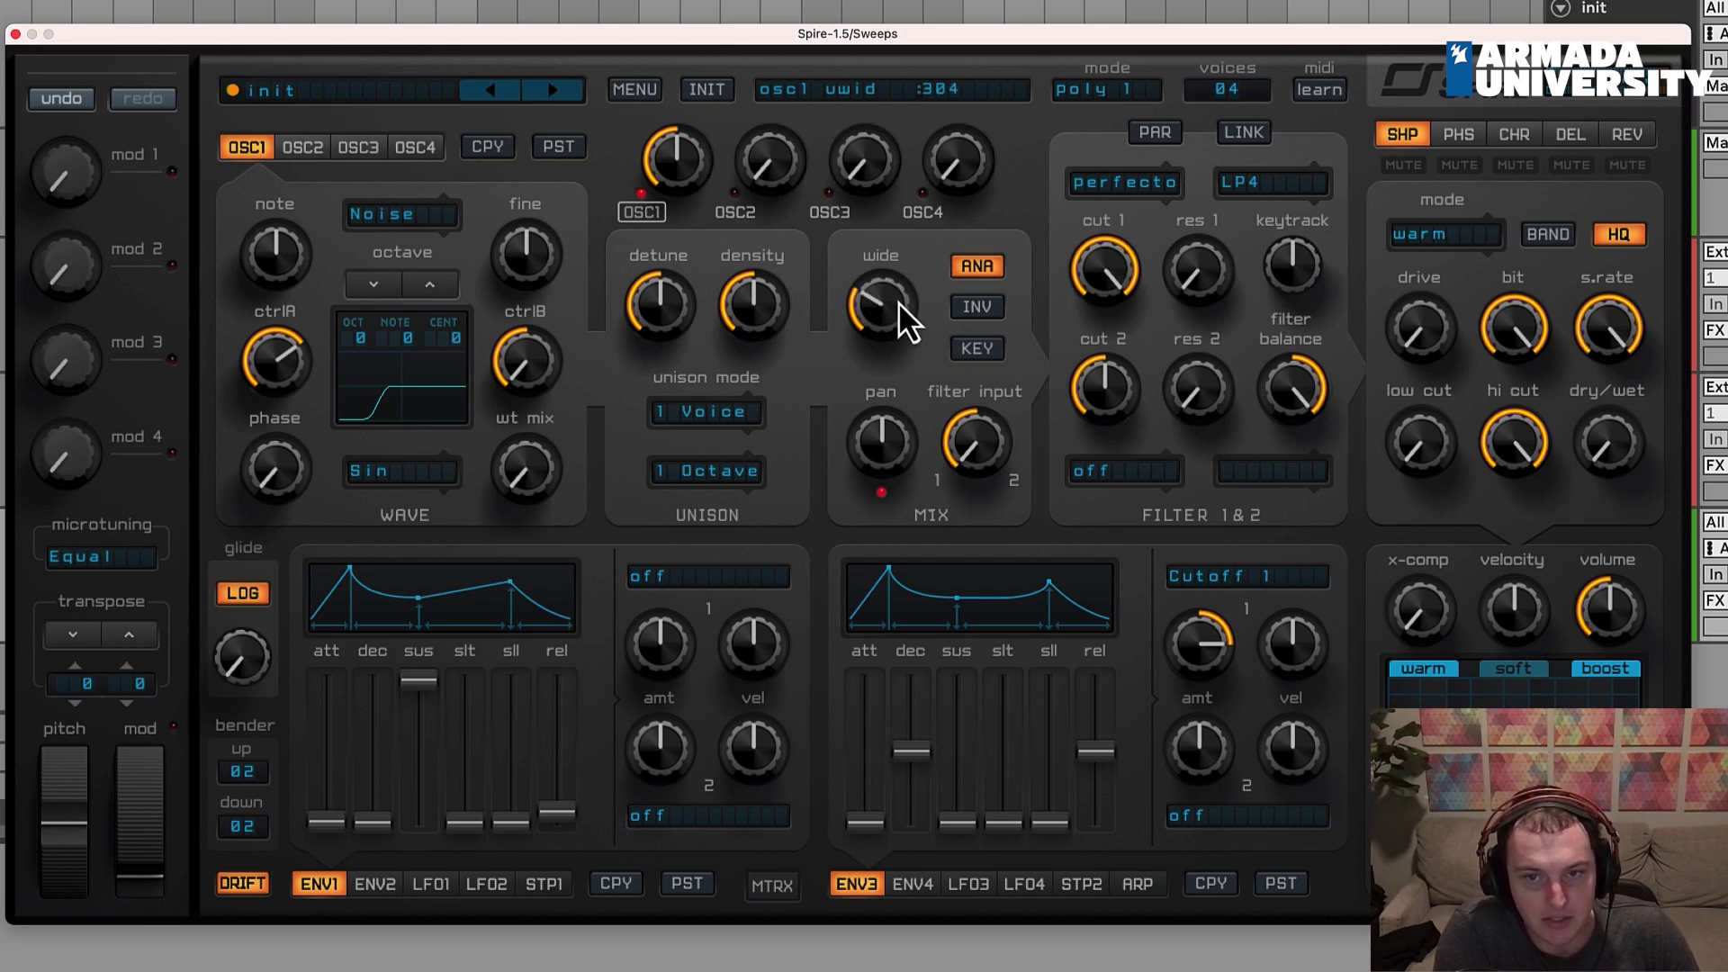
Step: Turn off envelope 3's Cutoff 1 modulation and assign ModWheel to Cutoff 1 in slot 1 of the modulation matrix
mouse_move(720, 405)
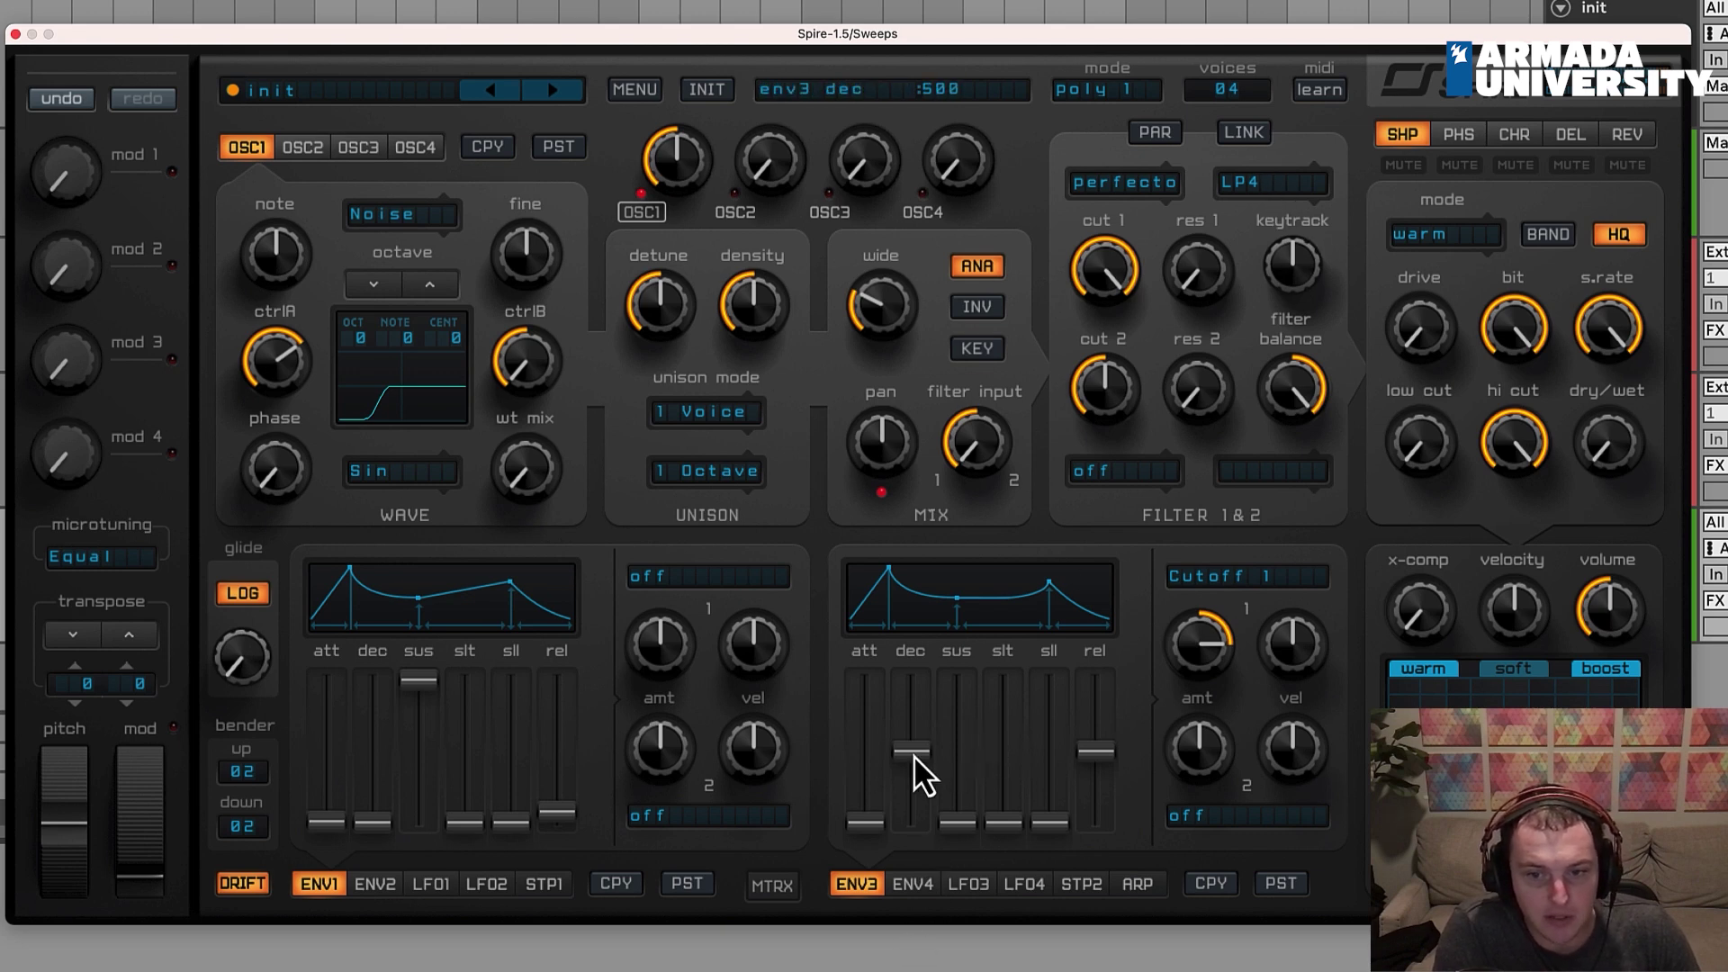
click(1276, 575)
click(1248, 603)
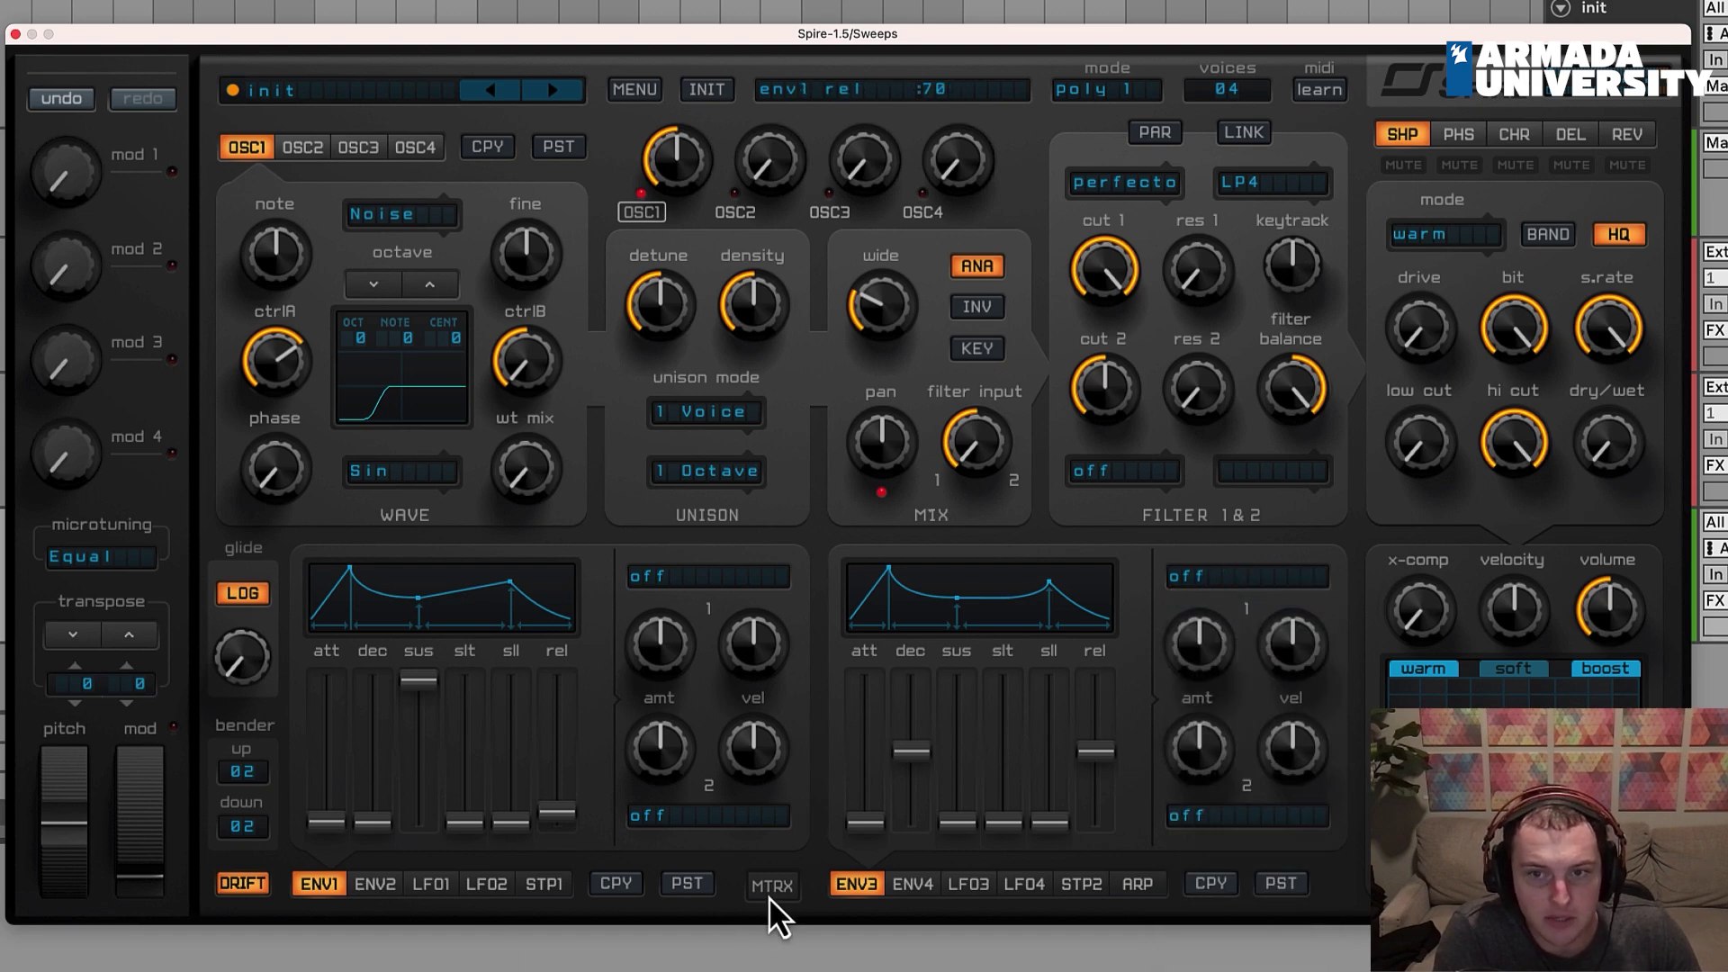
click(772, 885)
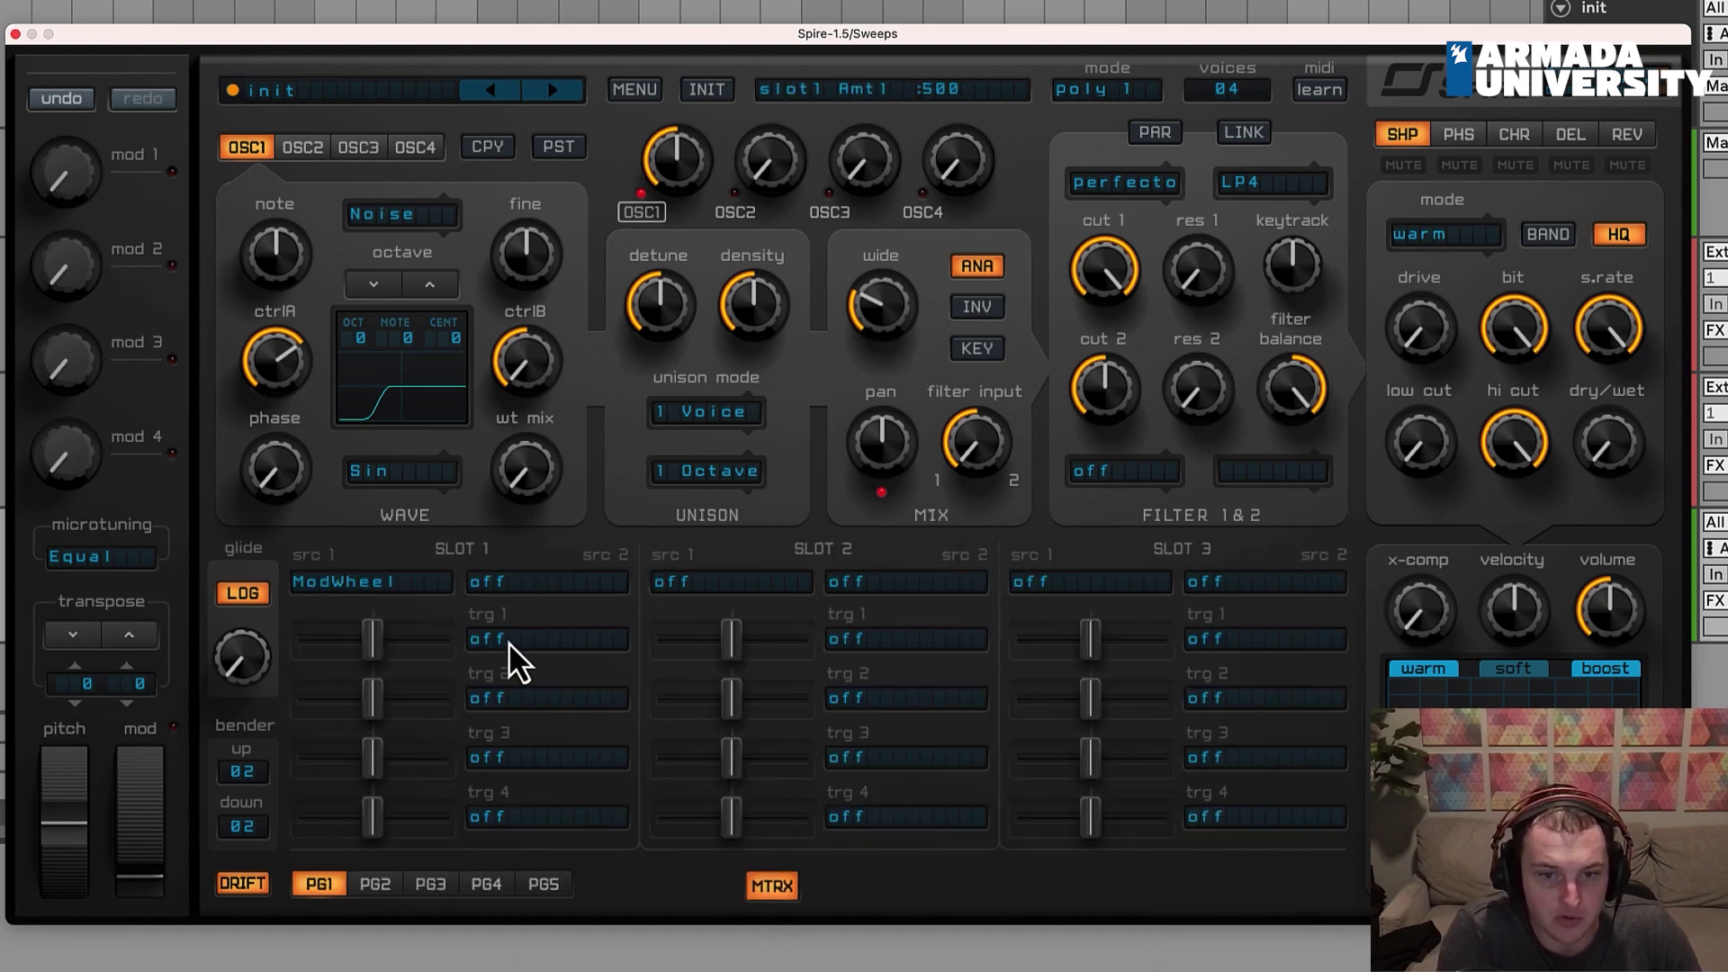
drag(1105, 270, 520, 642)
click(771, 885)
Step: Switch filter 1 to BP4, lower its cutoff to about 908 and add some resonance
click(1276, 187)
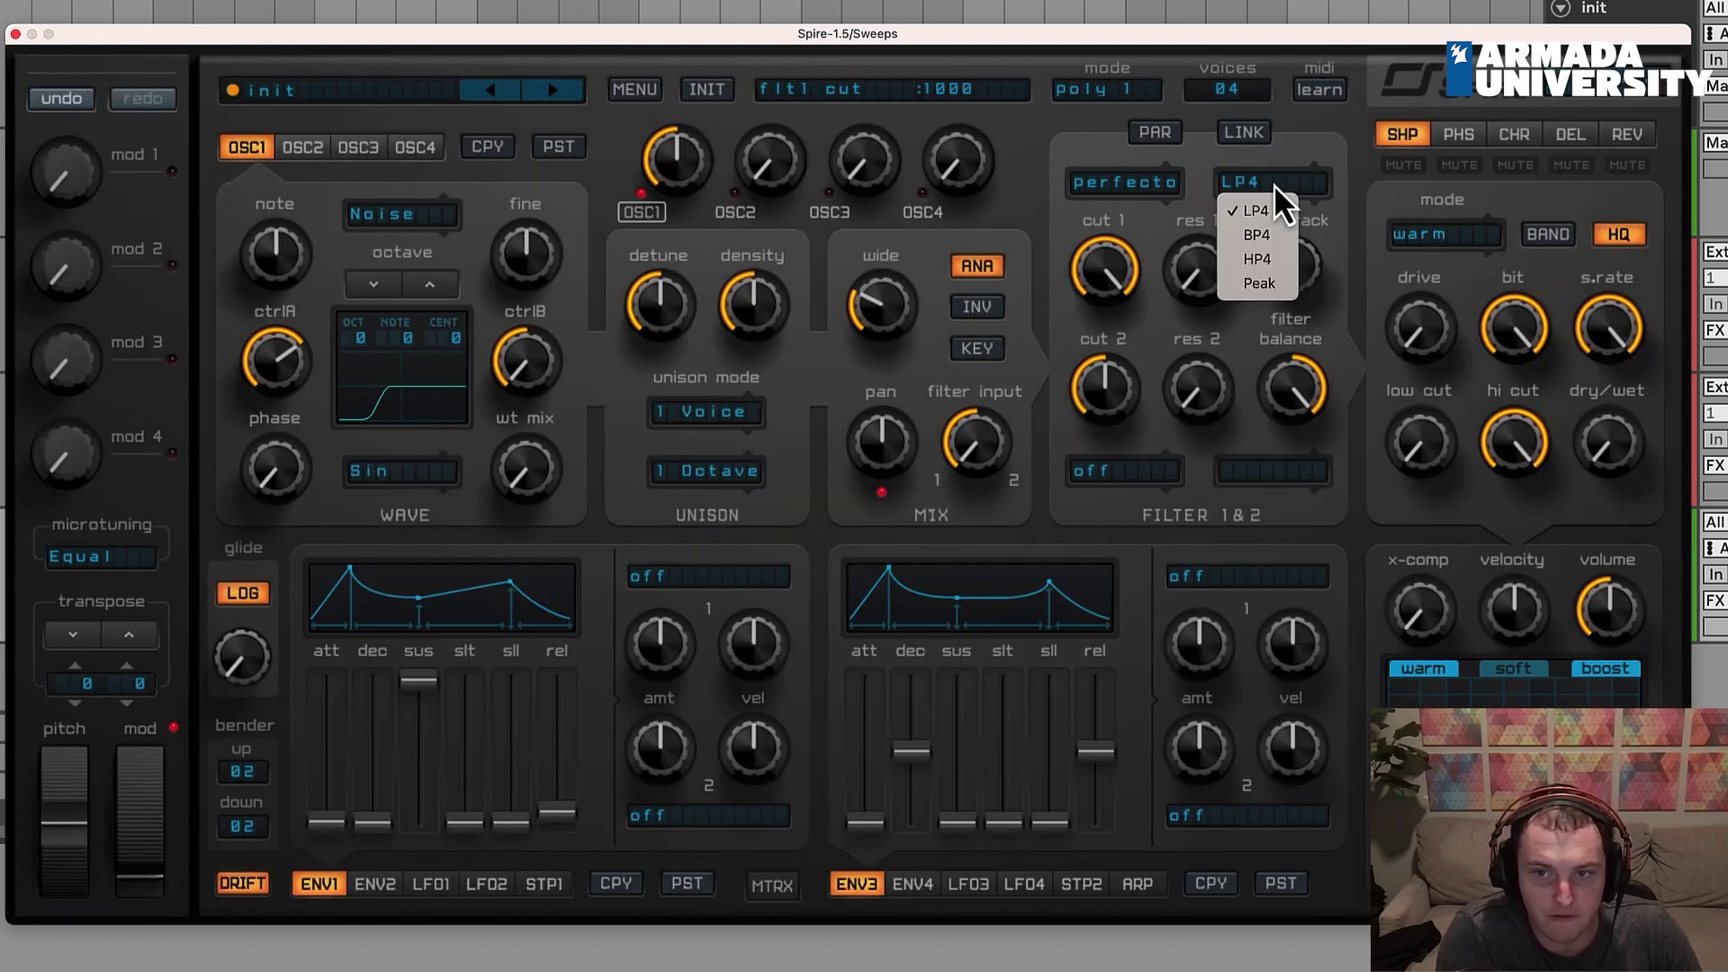
click(1257, 235)
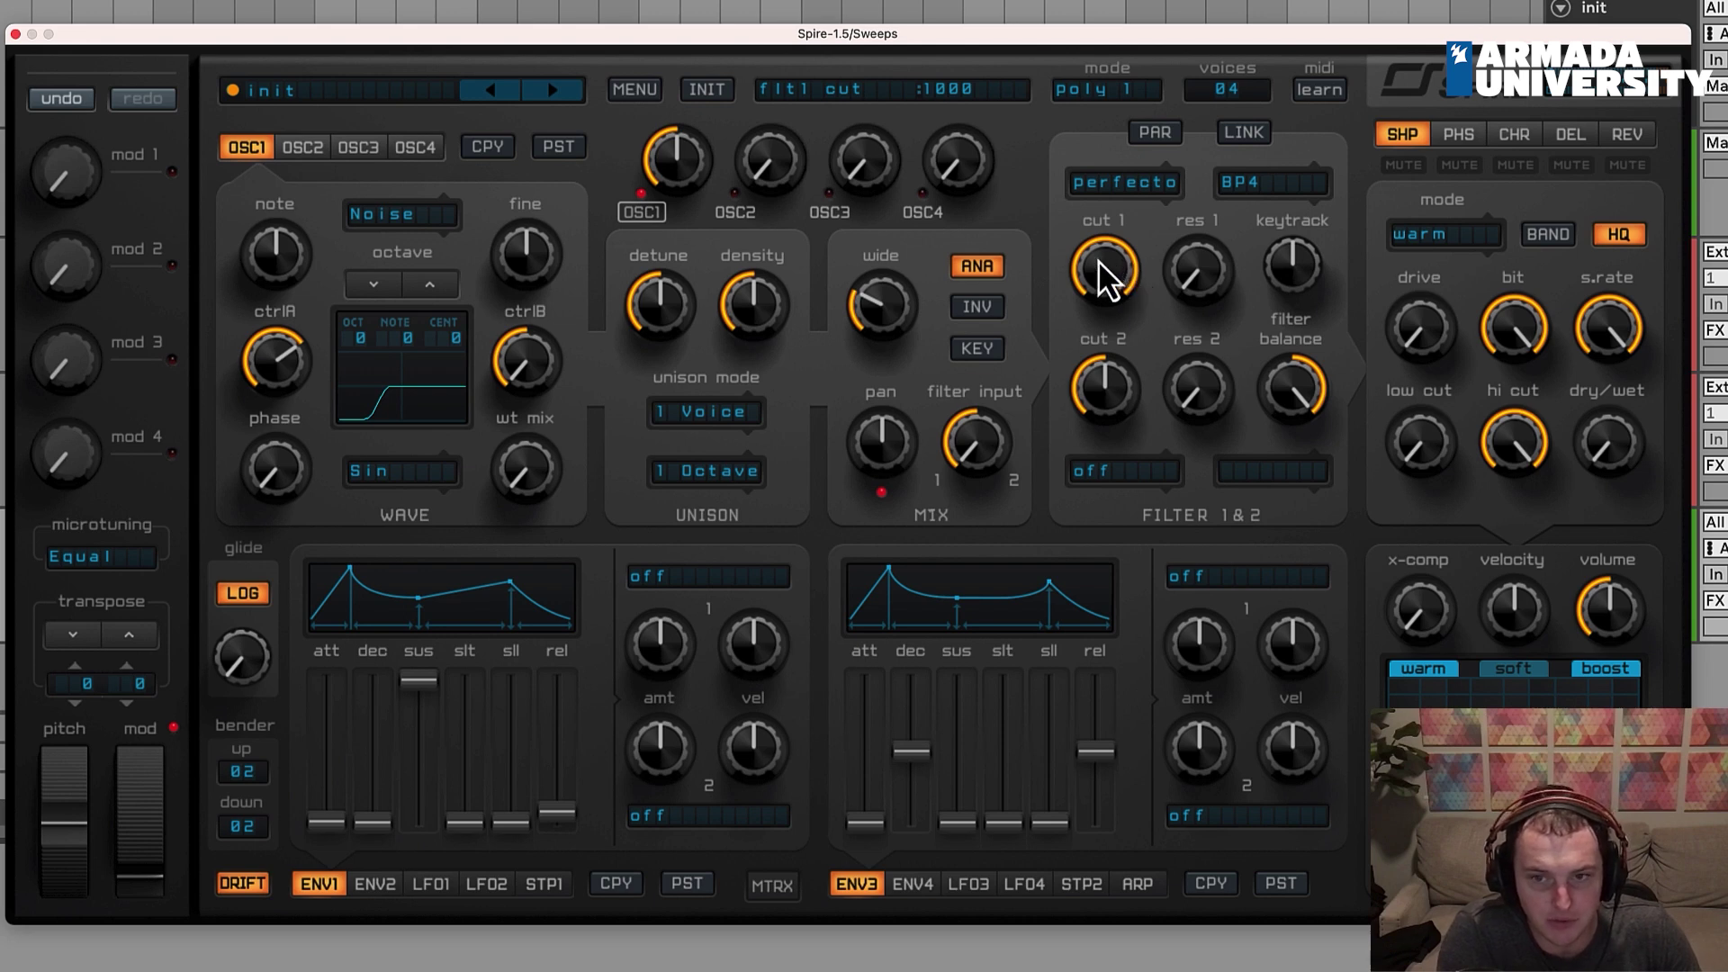
drag(1099, 262, 1176, 251)
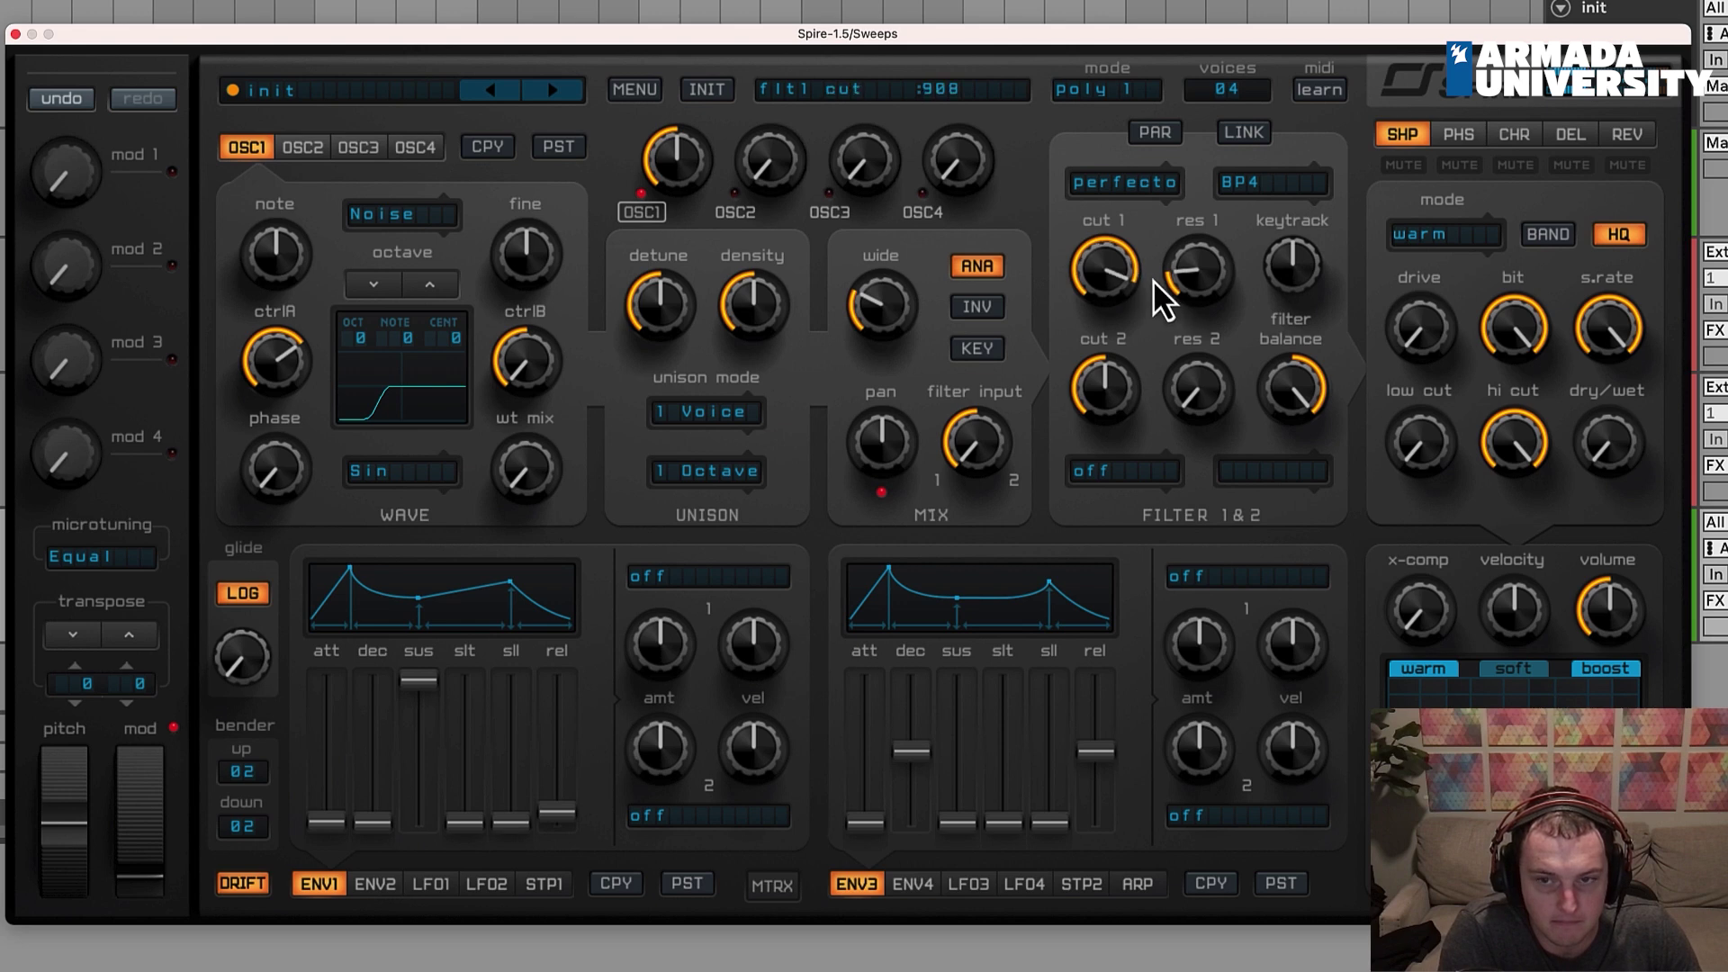
Step: Lower filter 1's cutoff and raise slot 1's ModWheel amount on Cutoff 1, testing the sweep with the mod wheel
click(774, 886)
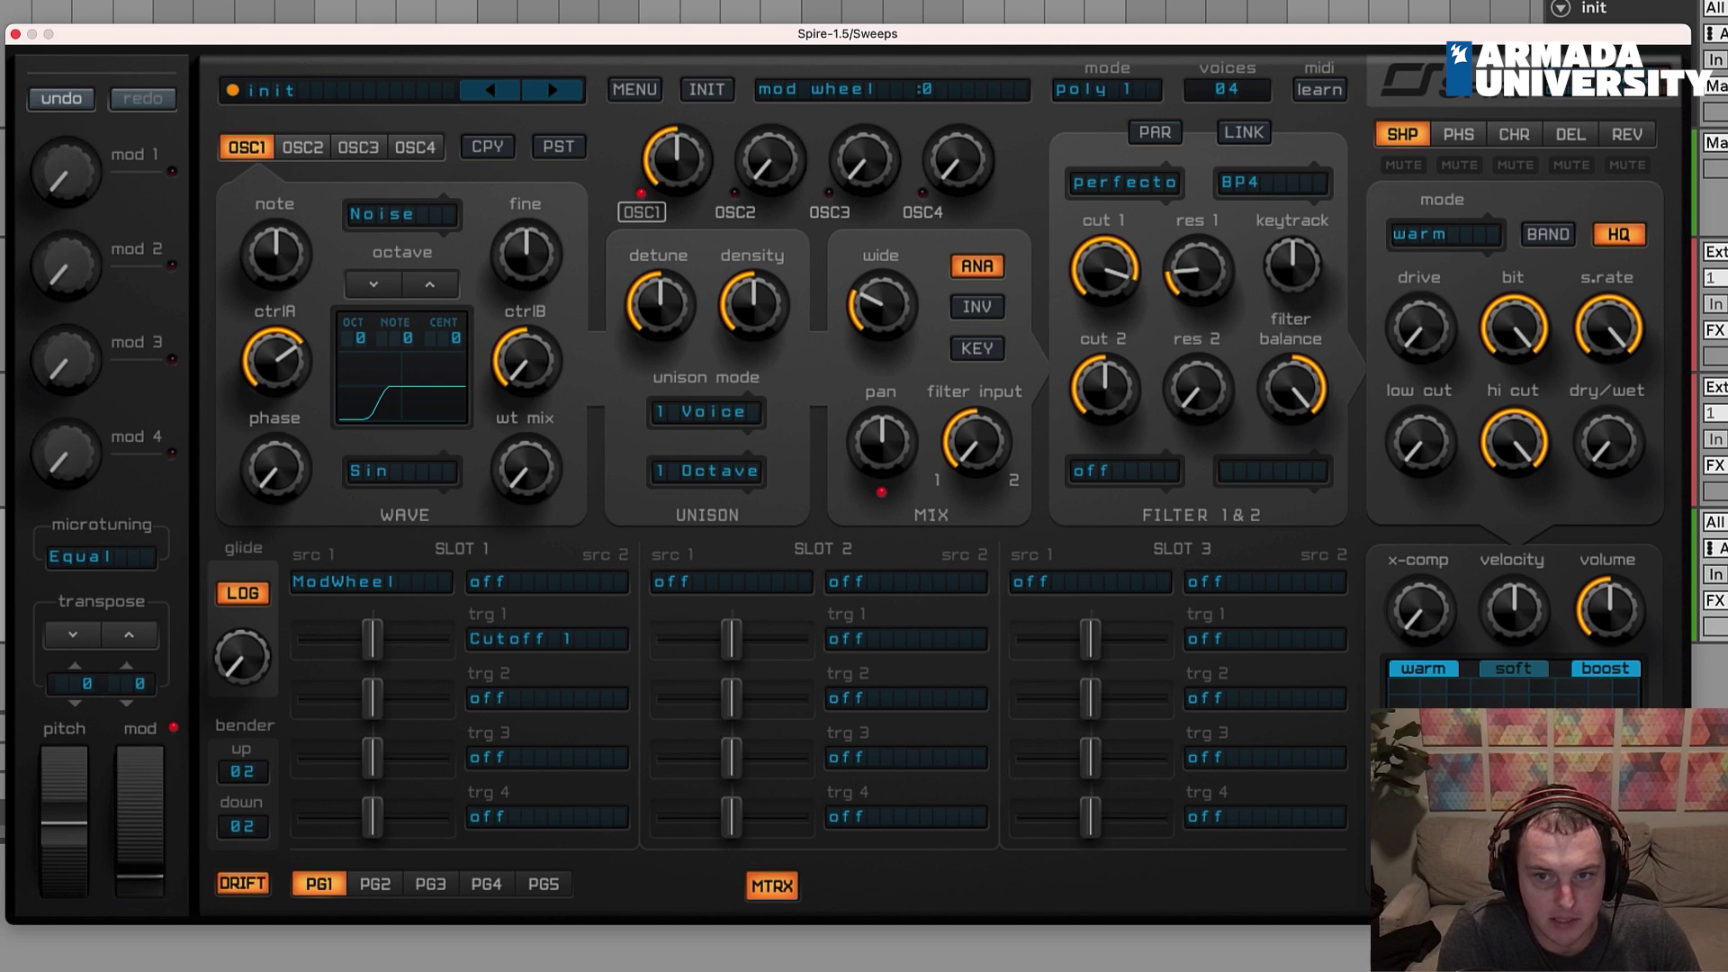
mouse_move(1099, 272)
mouse_down()
mouse_move(1098, 371)
mouse_move(1120, 258)
mouse_move(1109, 268)
mouse_up()
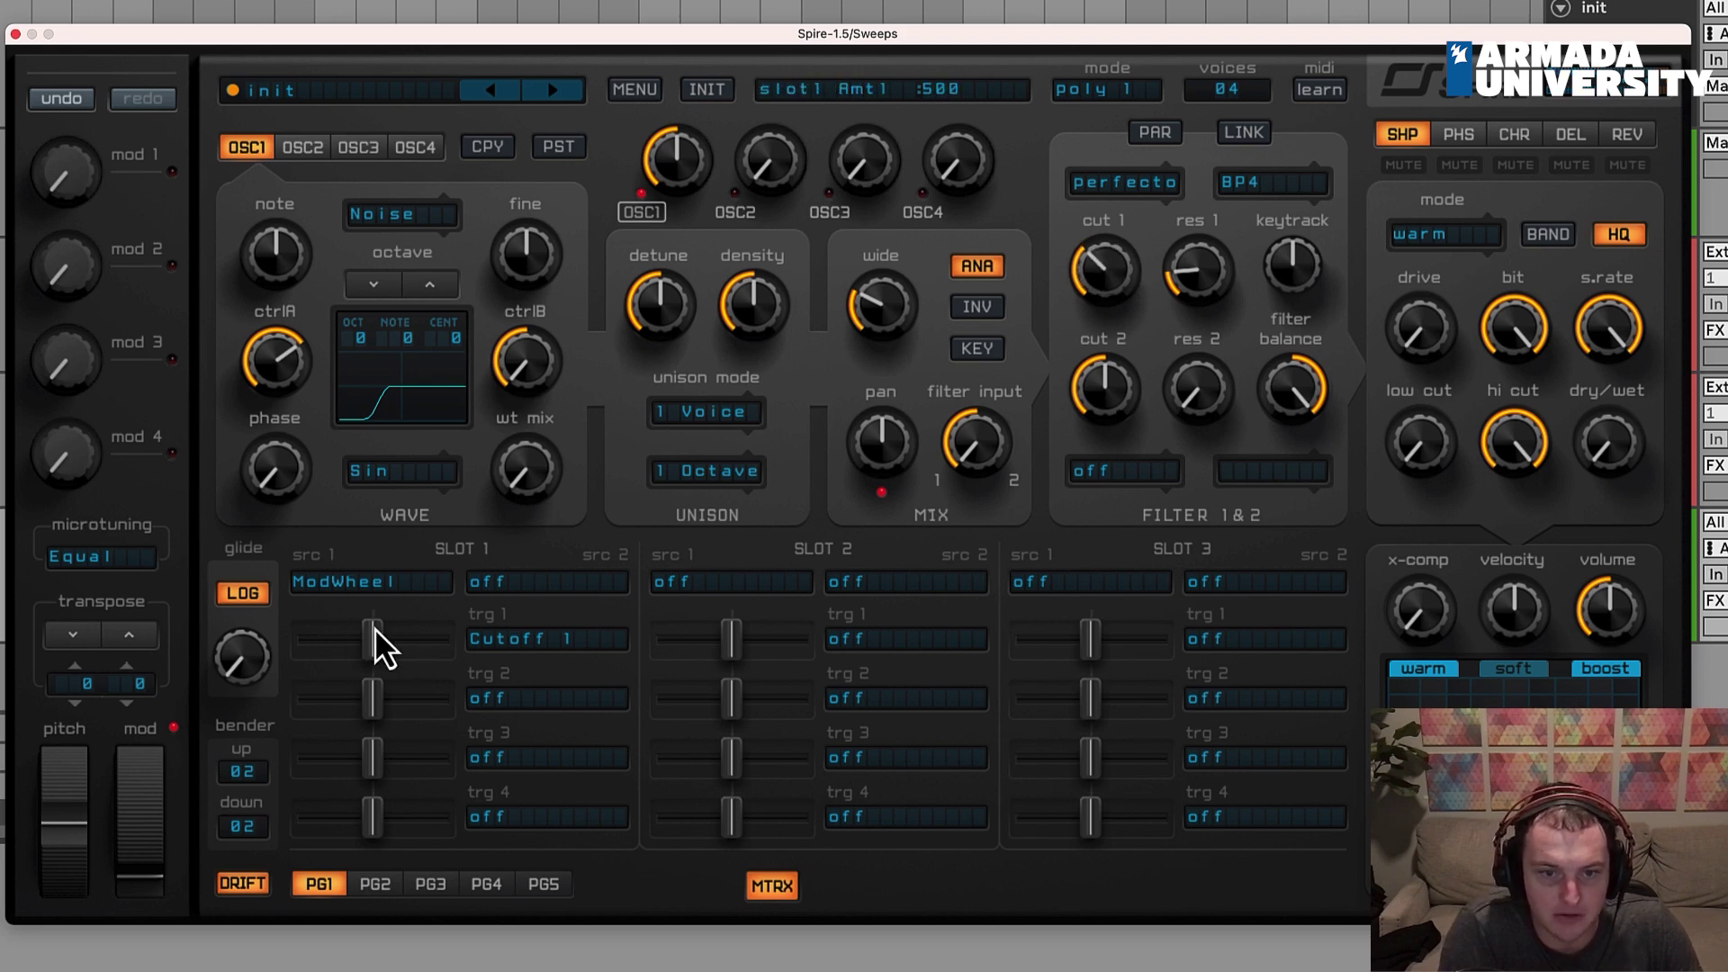
drag(137, 818, 139, 765)
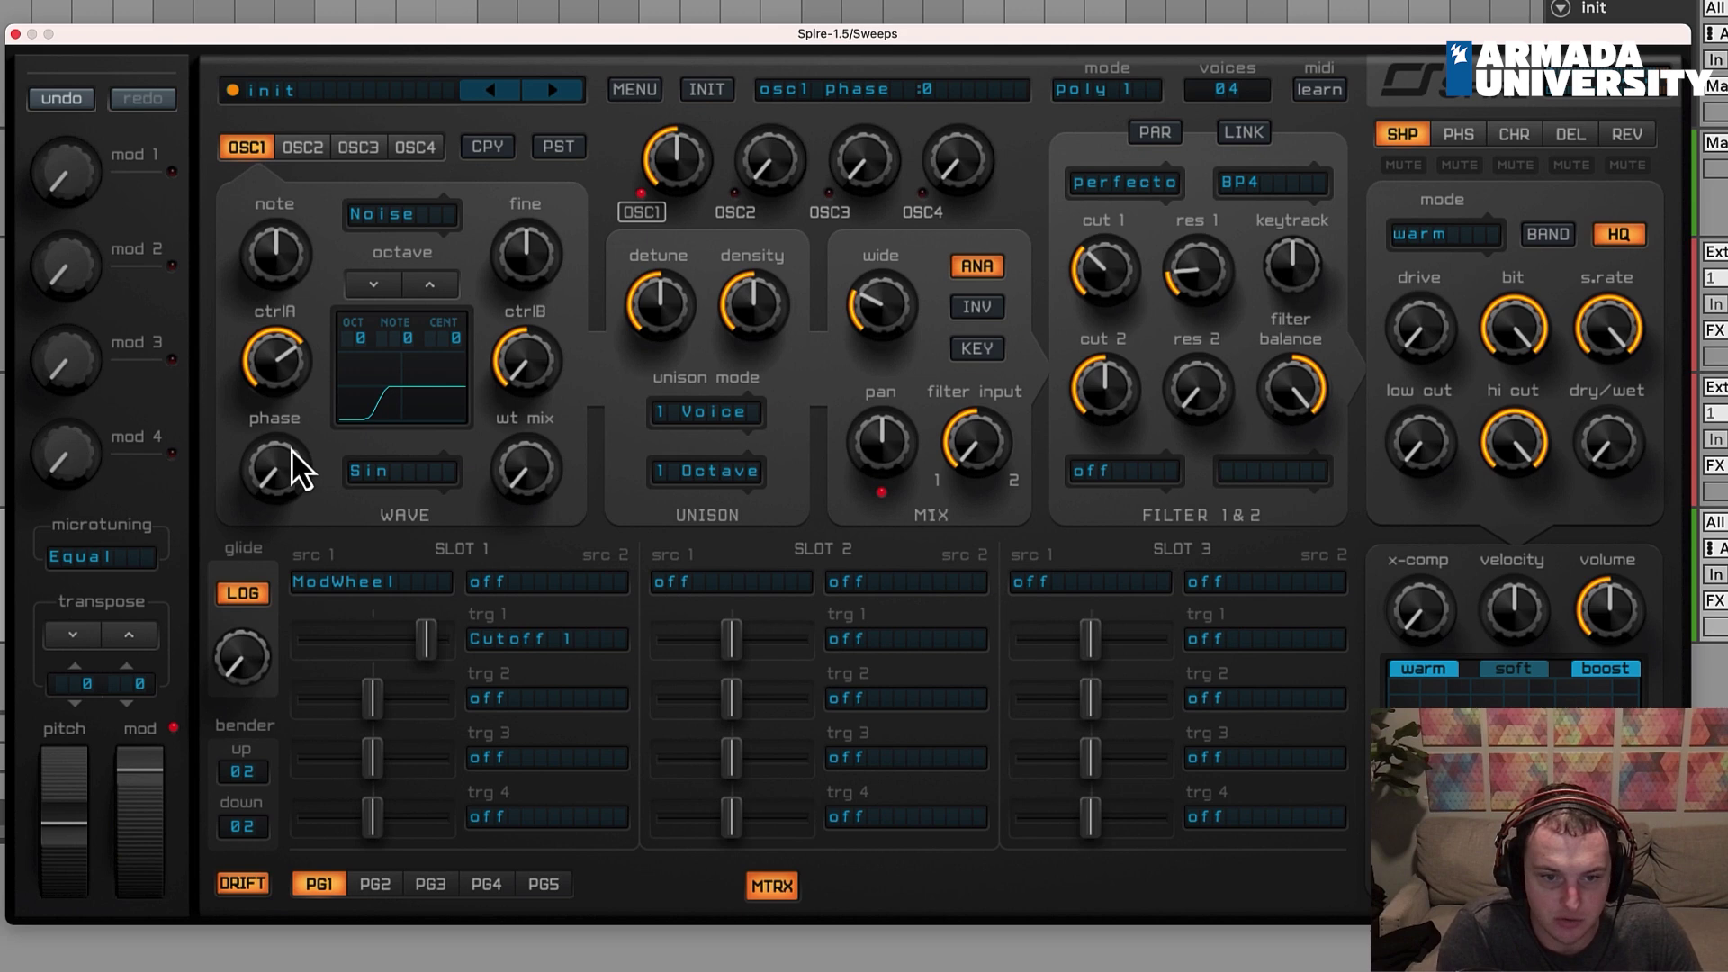
drag(428, 621, 423, 645)
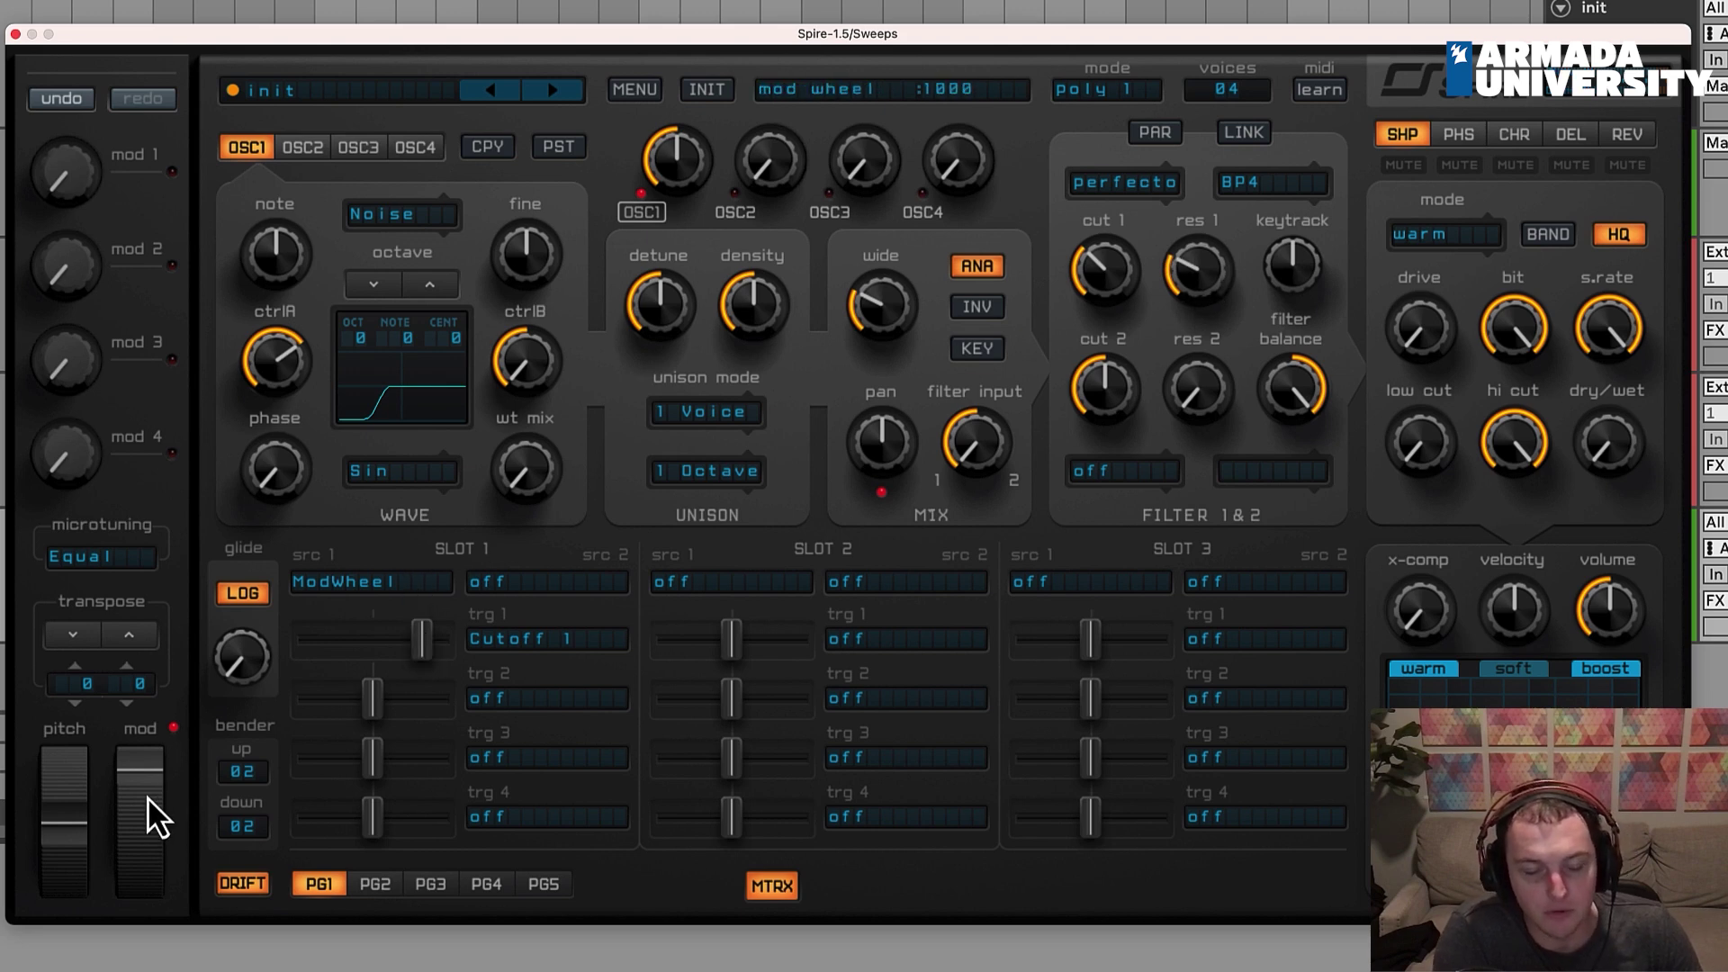
drag(148, 786, 110, 971)
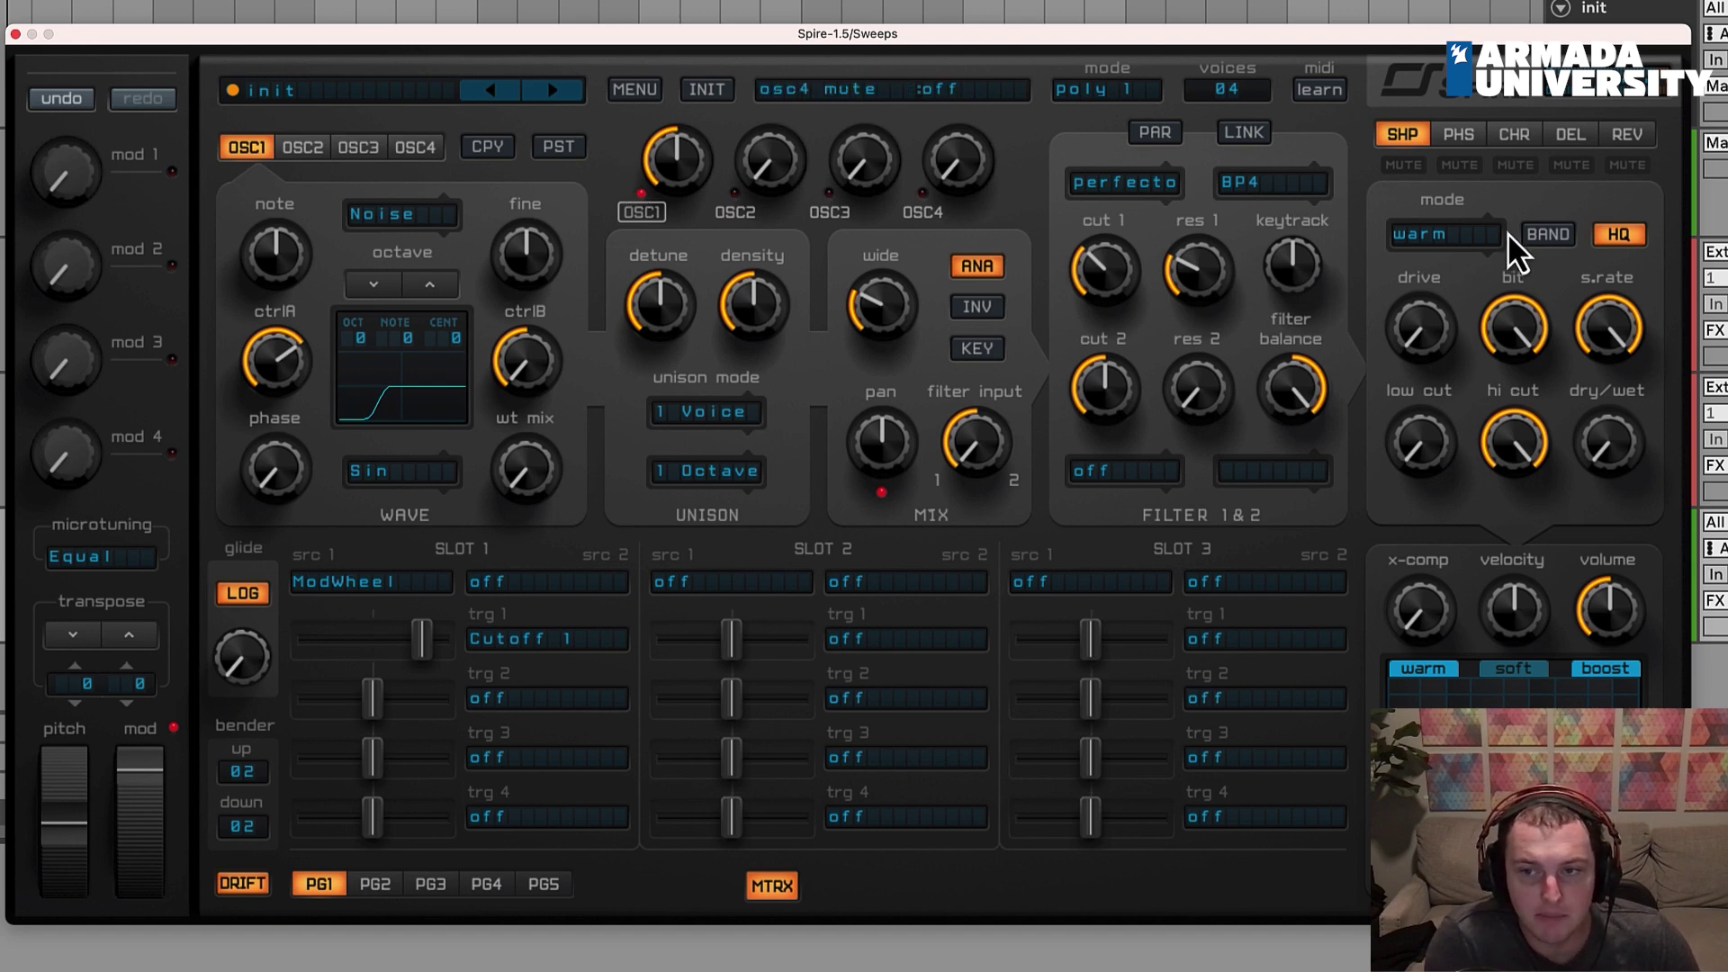
Step: Mute the shaper, phaser and chorus effects in Spire
click(1623, 146)
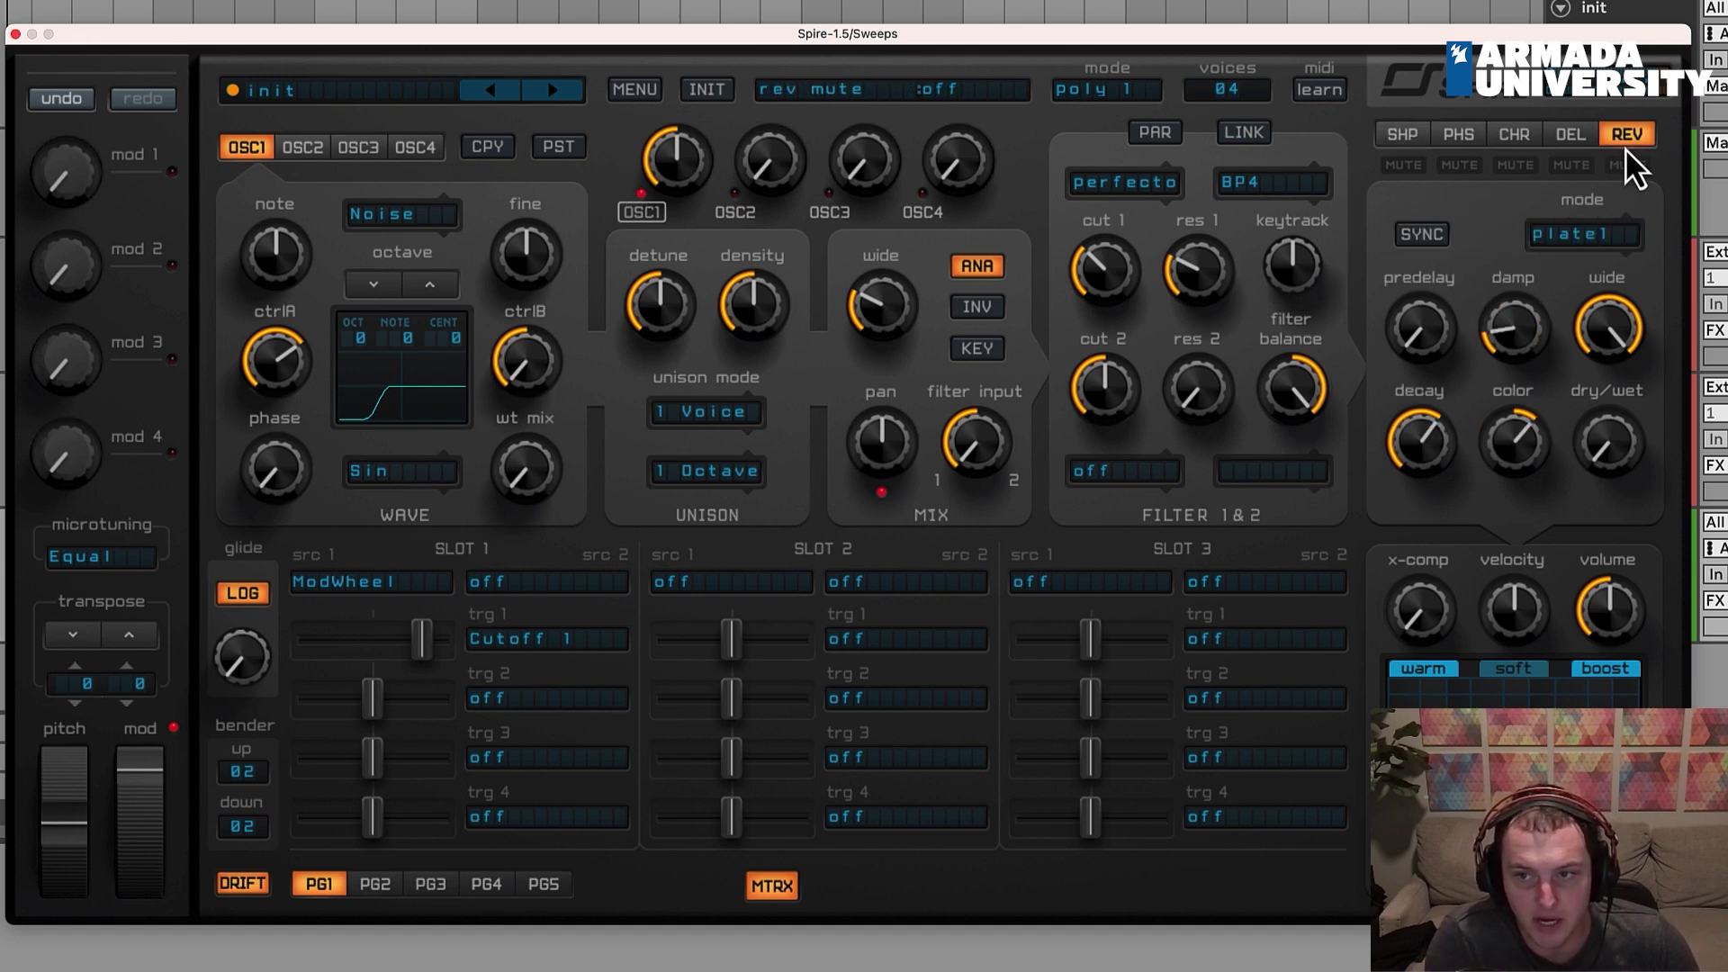
click(1397, 131)
click(1404, 164)
click(1494, 164)
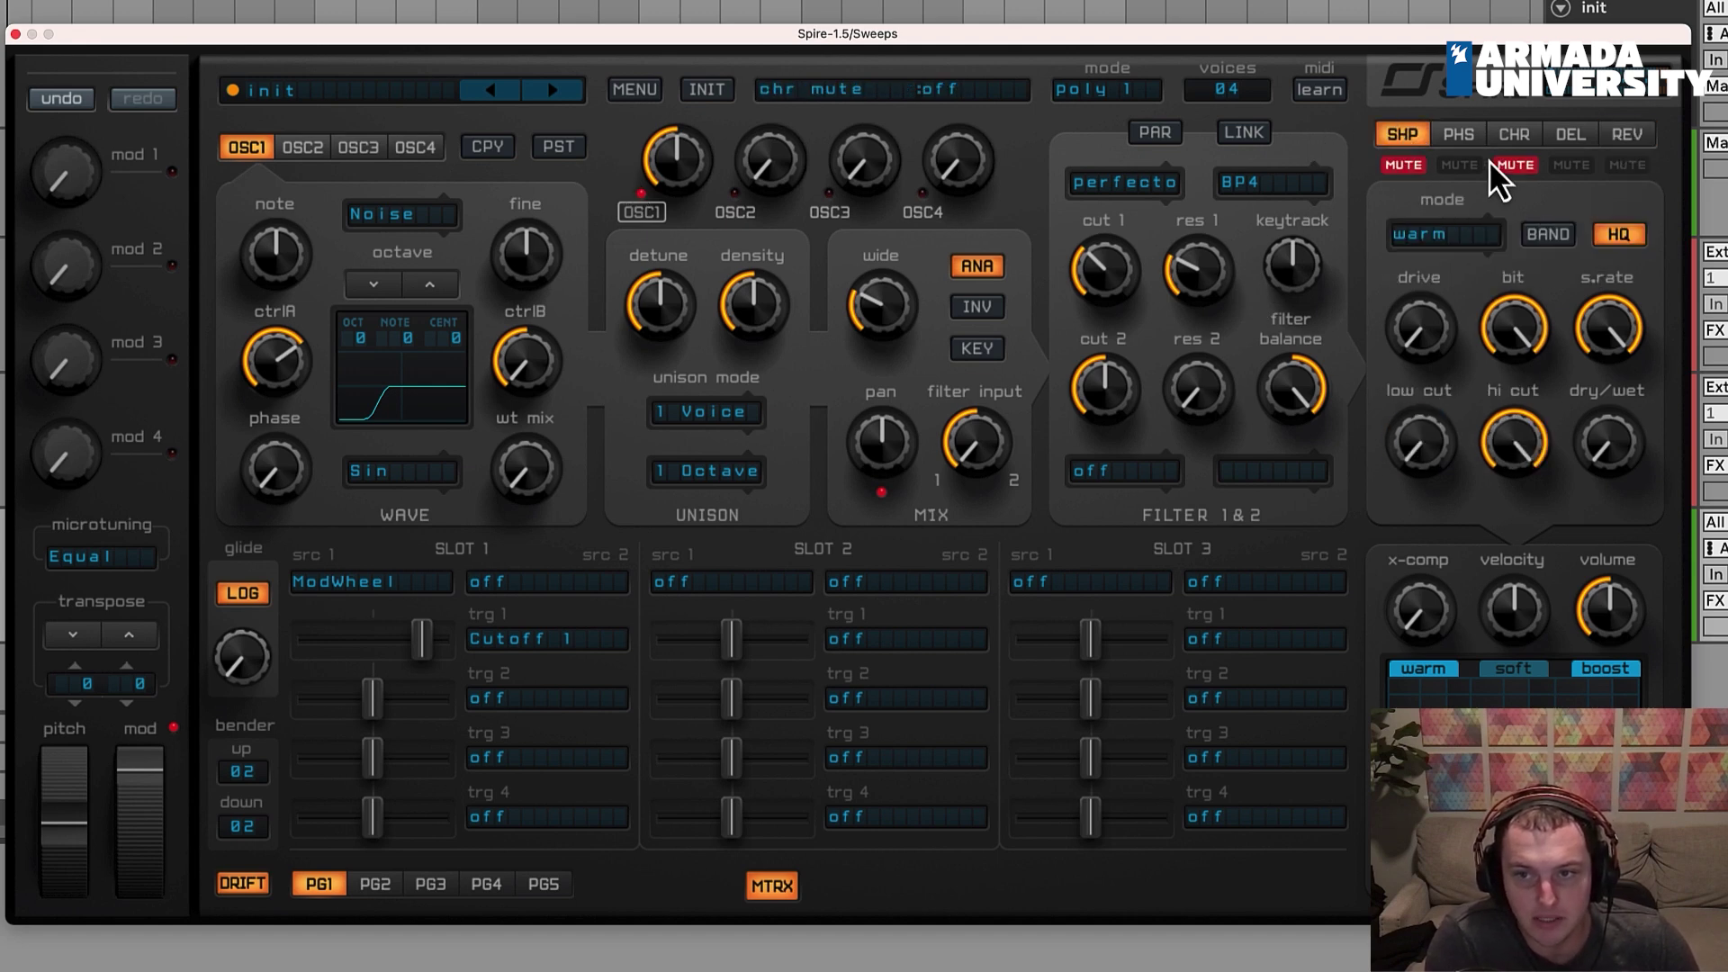
Step: Raise the left delay time, set the right one to 1/8, brighten the delay's color and set its dry/wet to about 475
click(1571, 137)
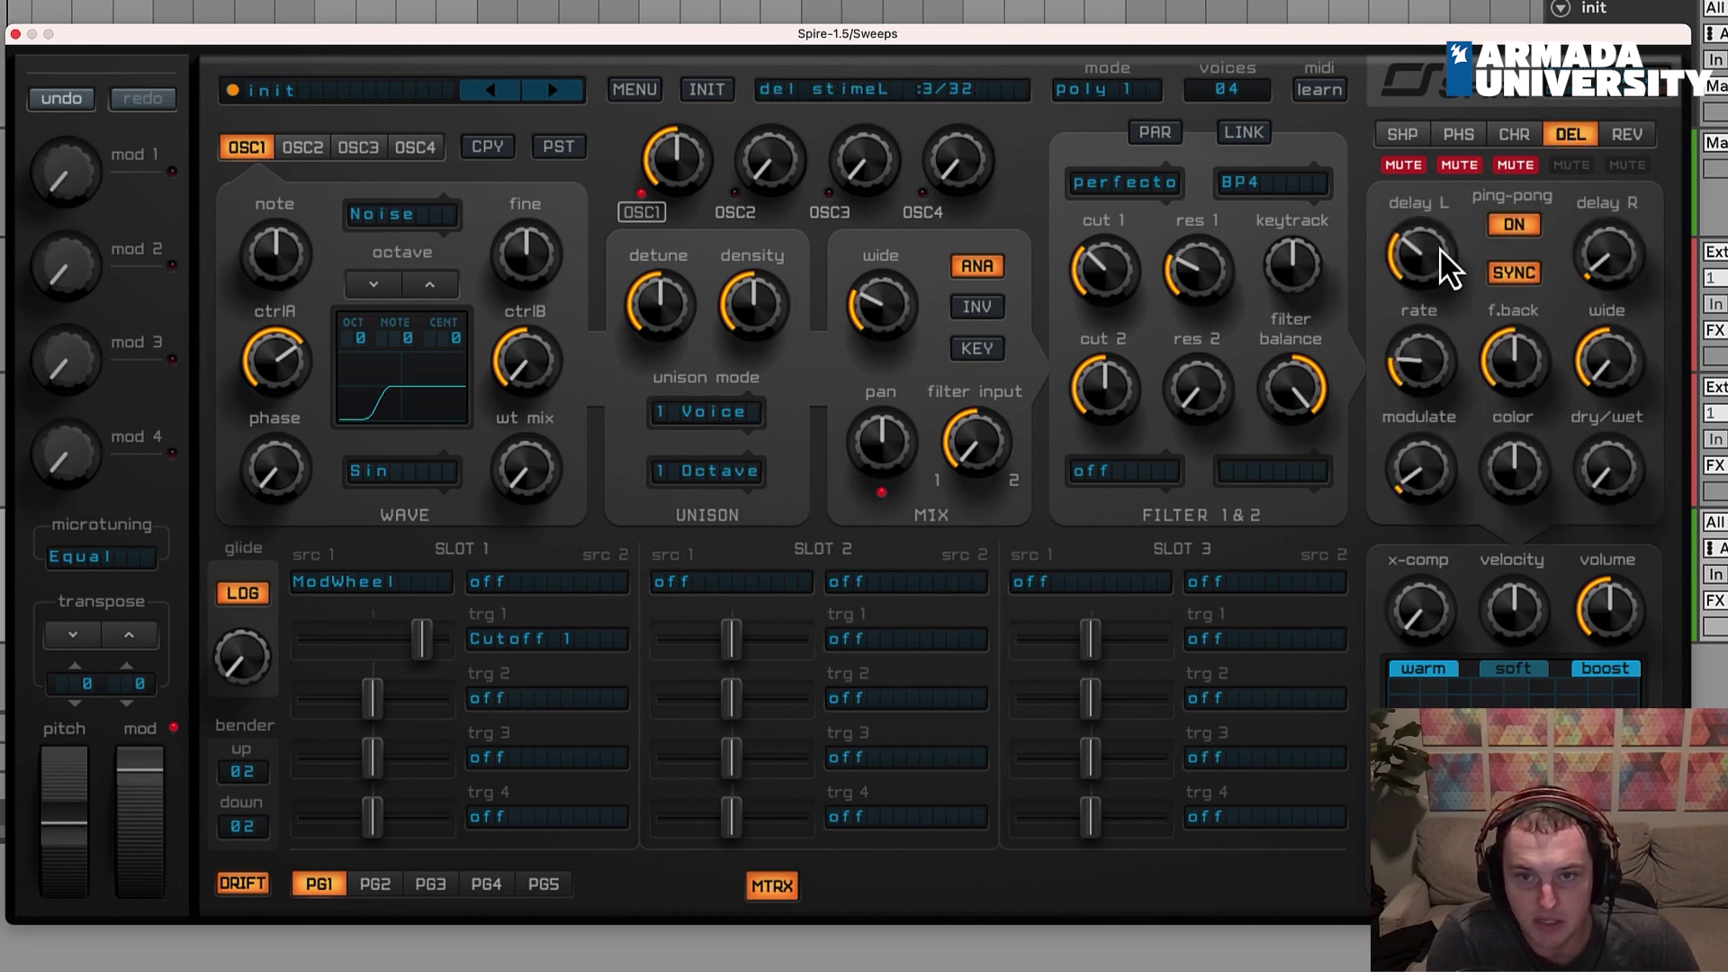
scroll(1440, 246, up, 1)
drag(1616, 236, 1625, 191)
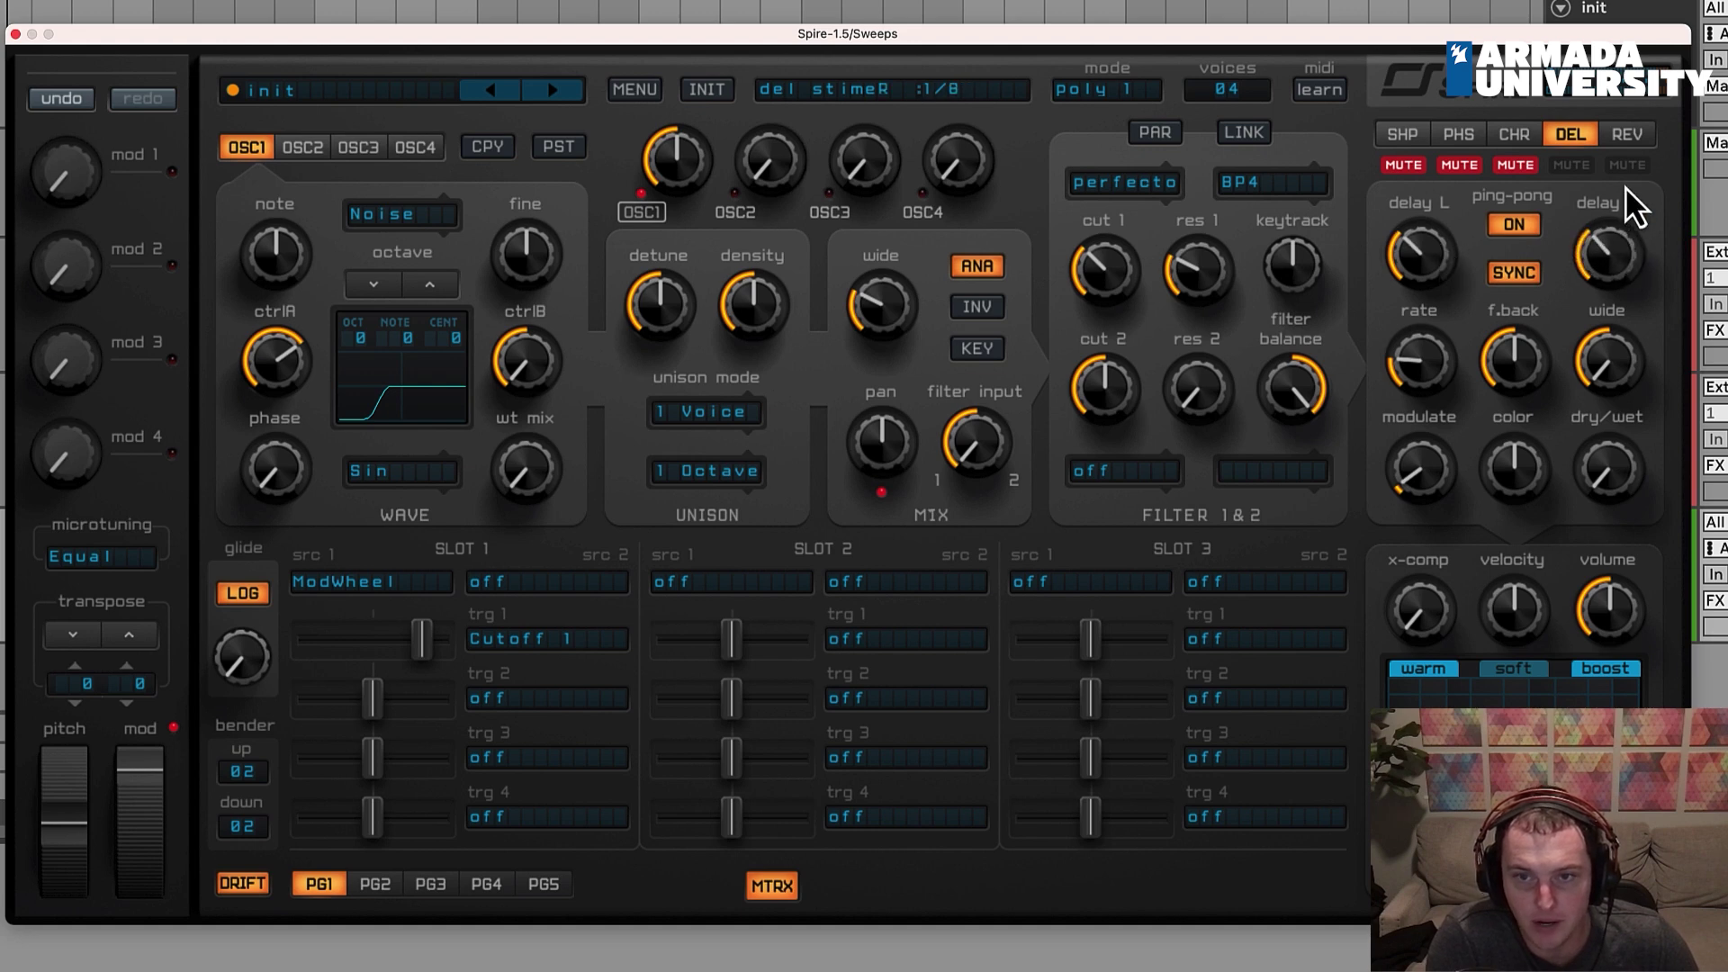
drag(1633, 456, 1634, 414)
drag(1524, 468, 1537, 434)
drag(1625, 473, 1628, 446)
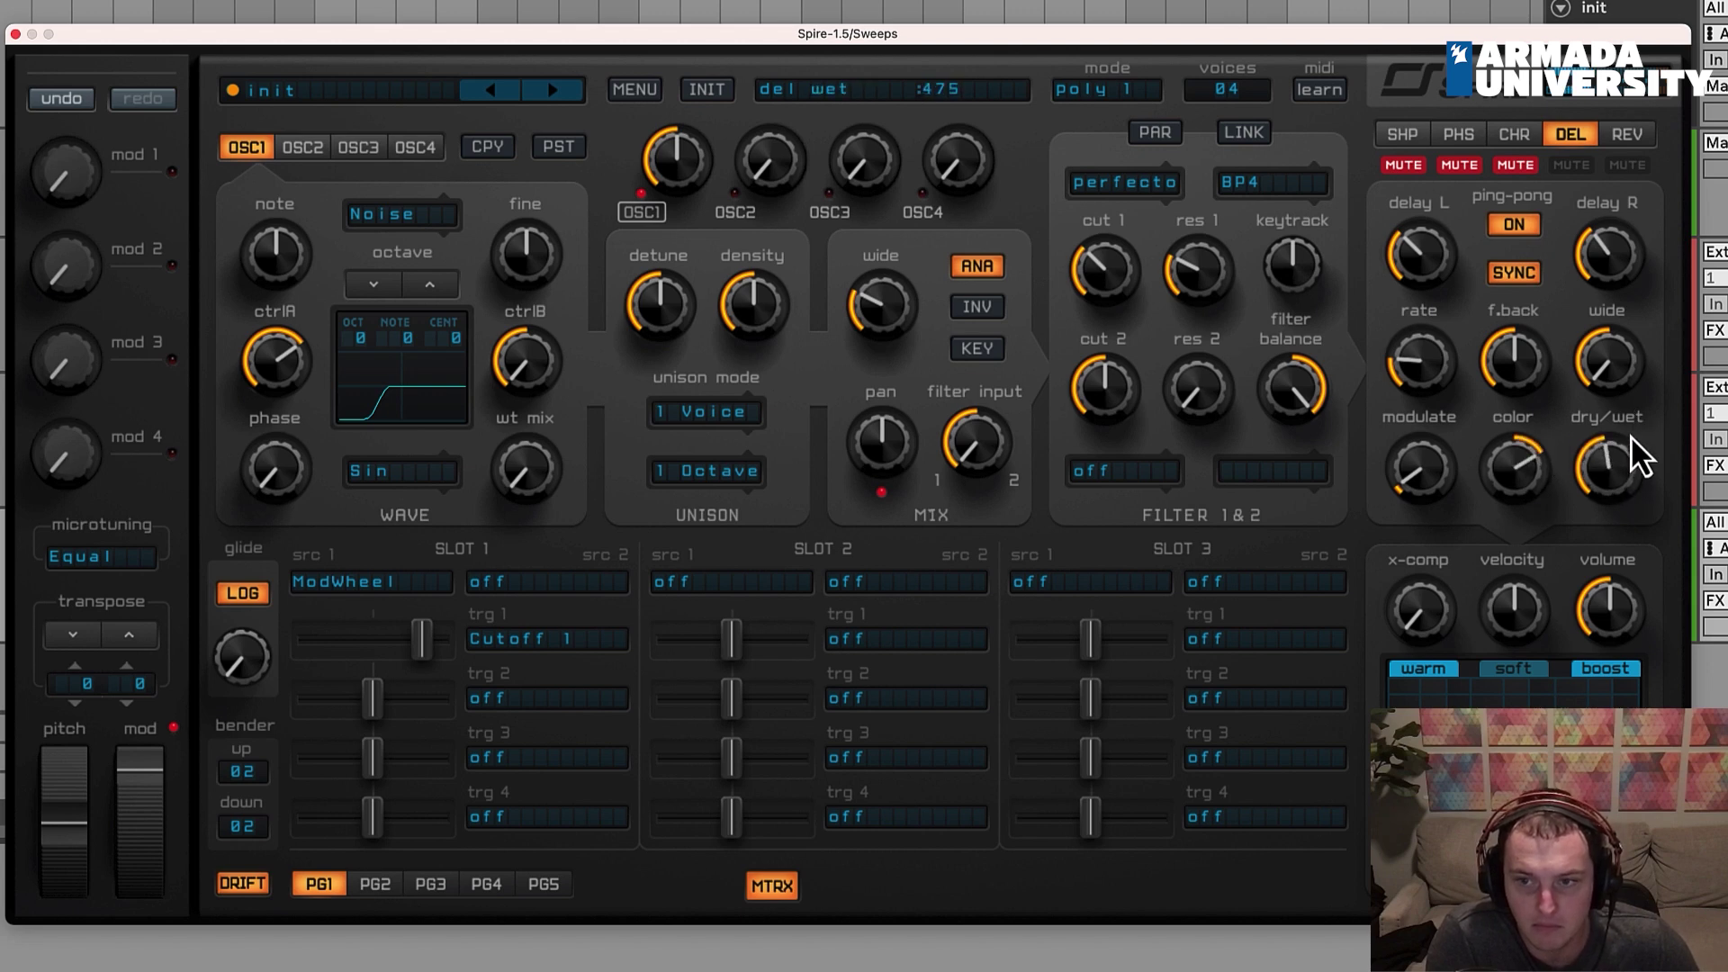
Step: Increase the delay's feedback and reduce its dry/wet to about 422
click(1522, 367)
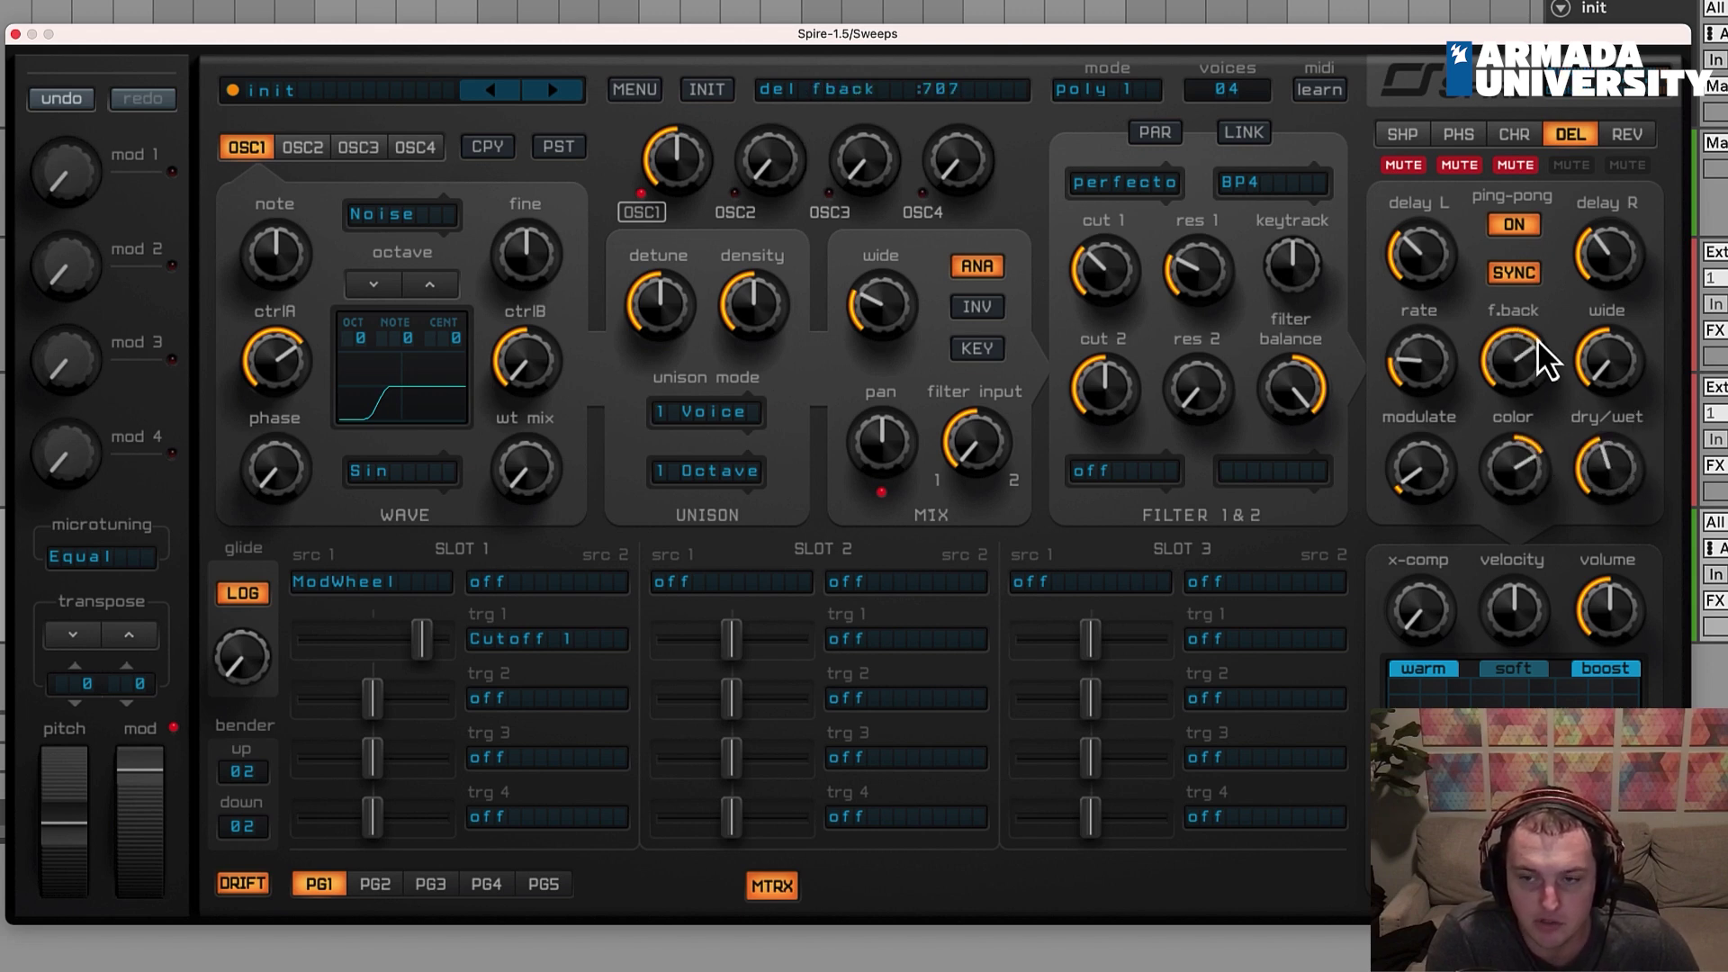
drag(1529, 369, 1528, 370)
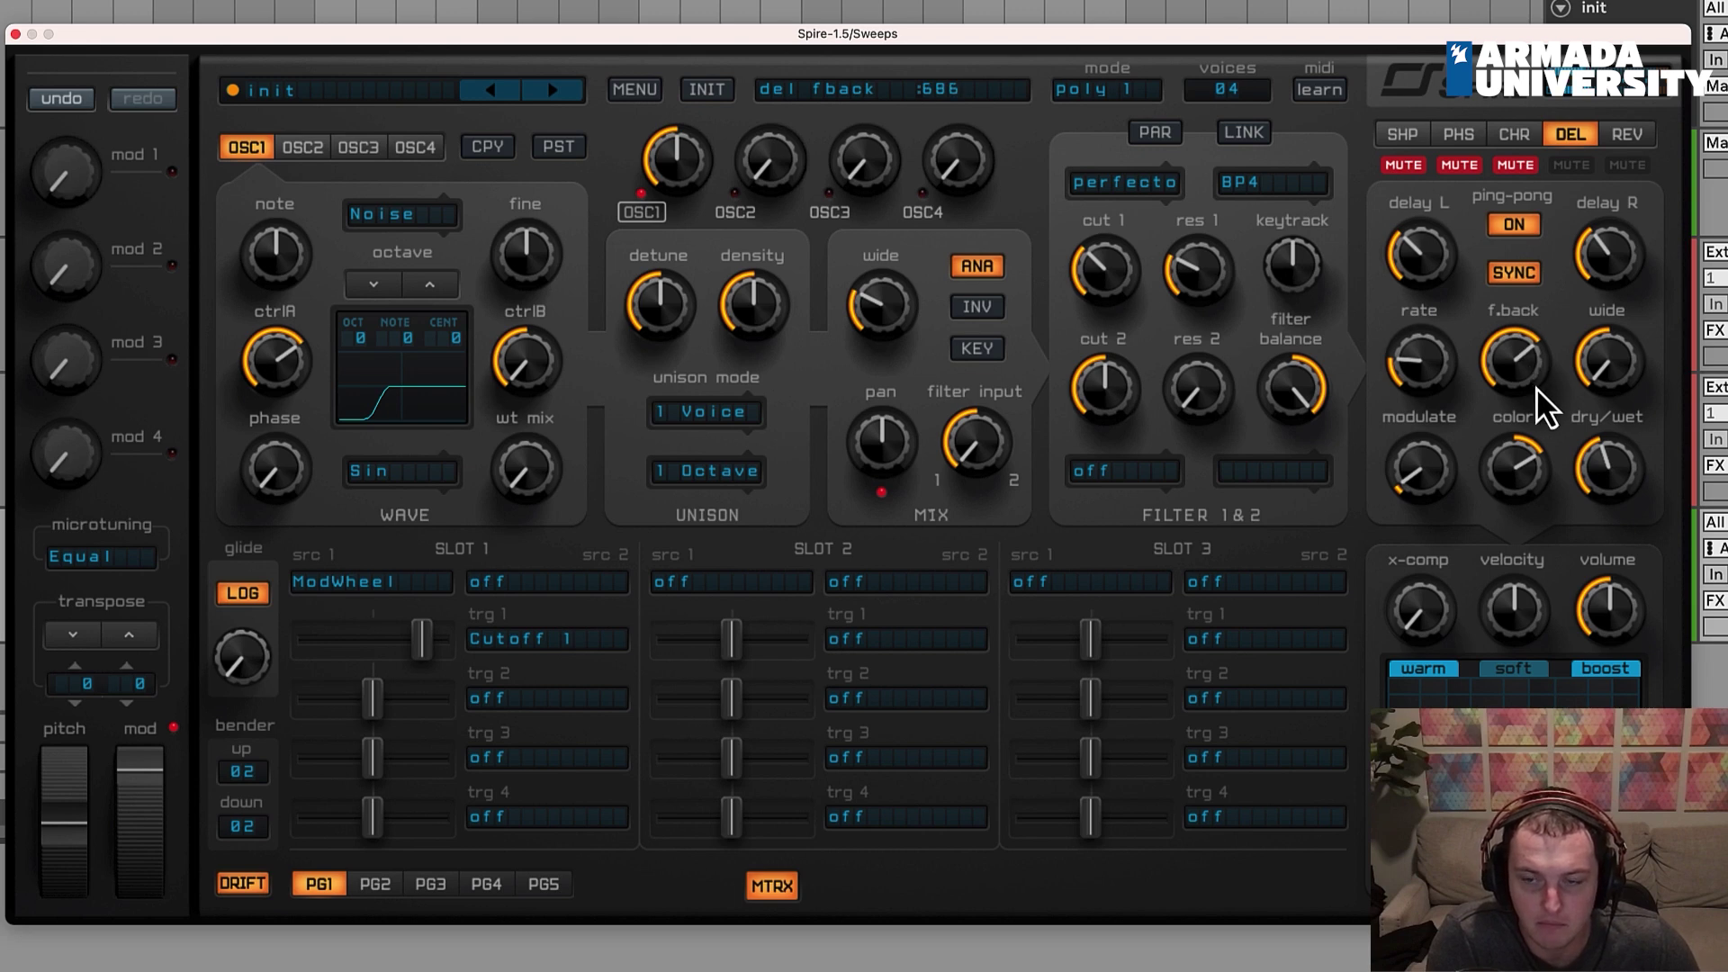
drag(1584, 446, 1589, 467)
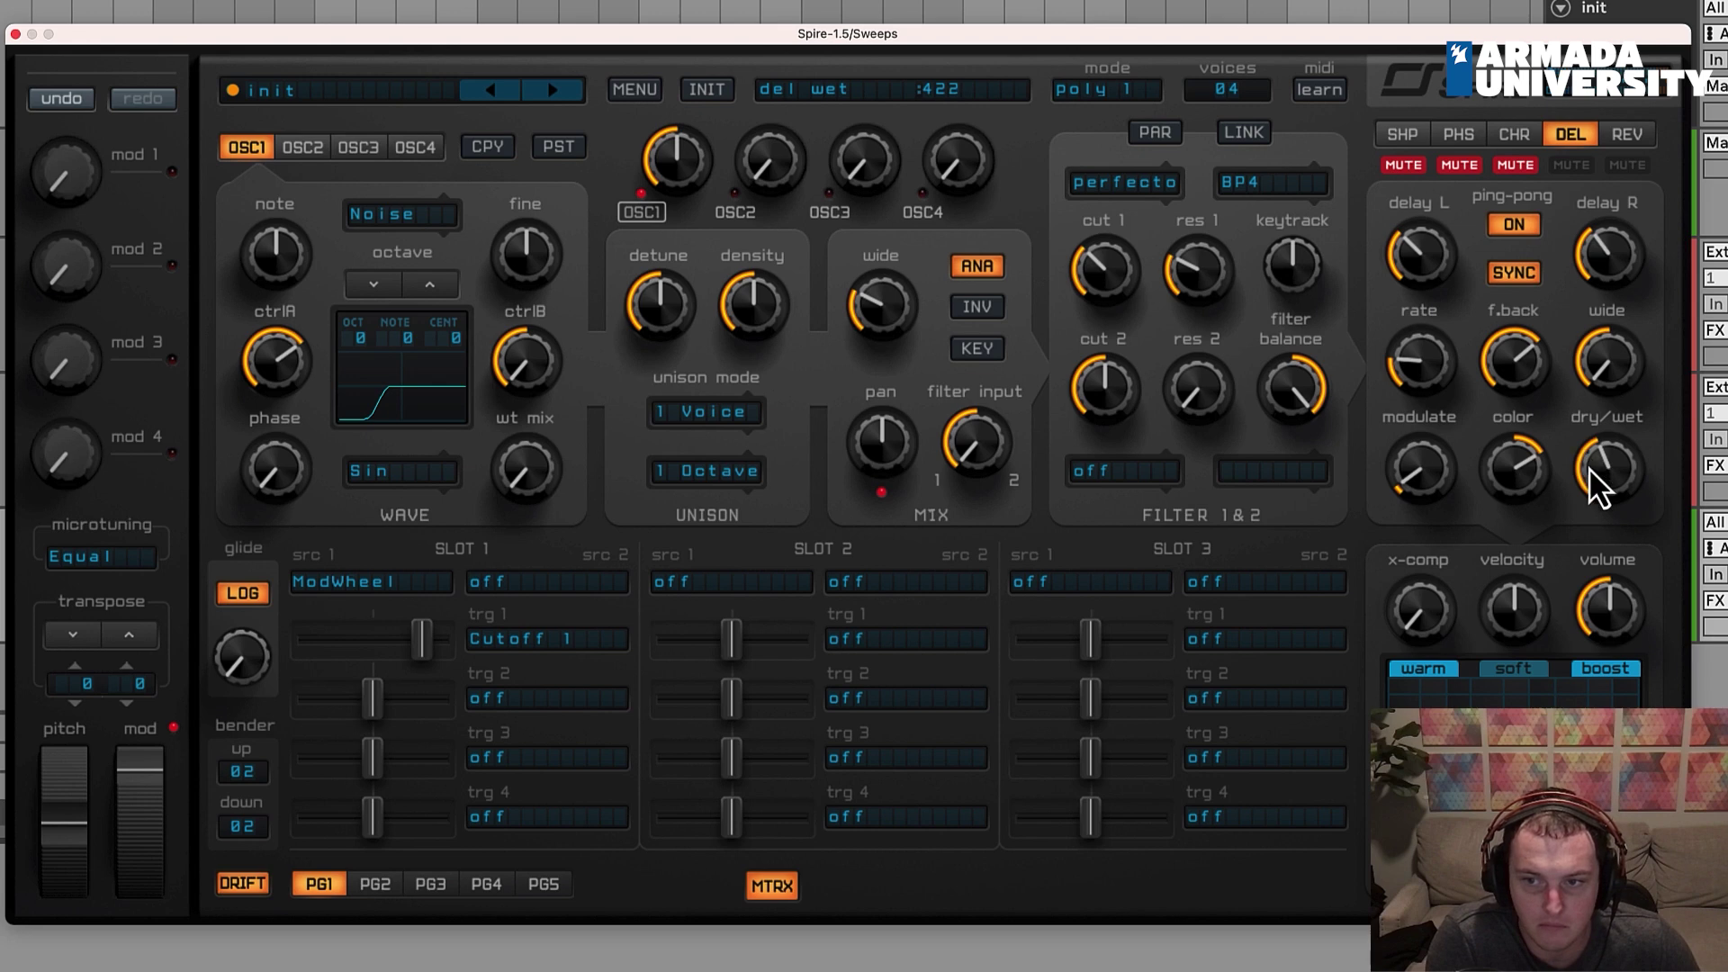
drag(1547, 387, 1541, 358)
click(1574, 446)
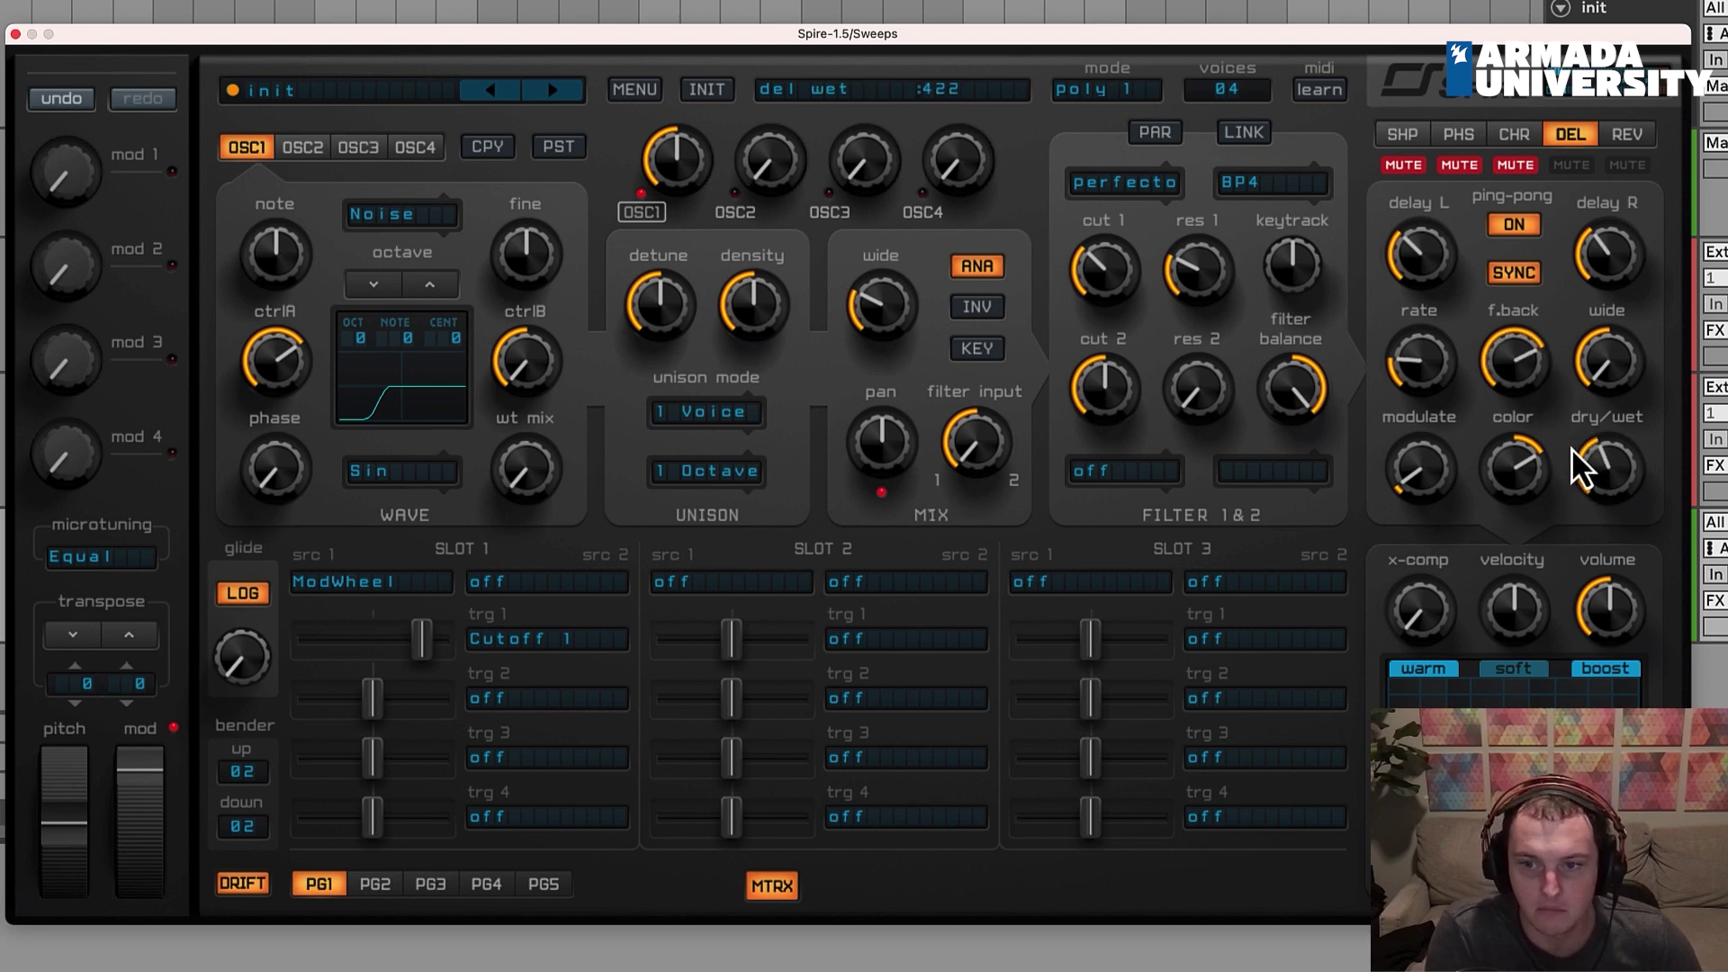
Step: Set the plate1 reverb's damp to about 44 and color to about 618, raise predelay, decay and dry/wet, and set x-comp to about 59
click(1615, 137)
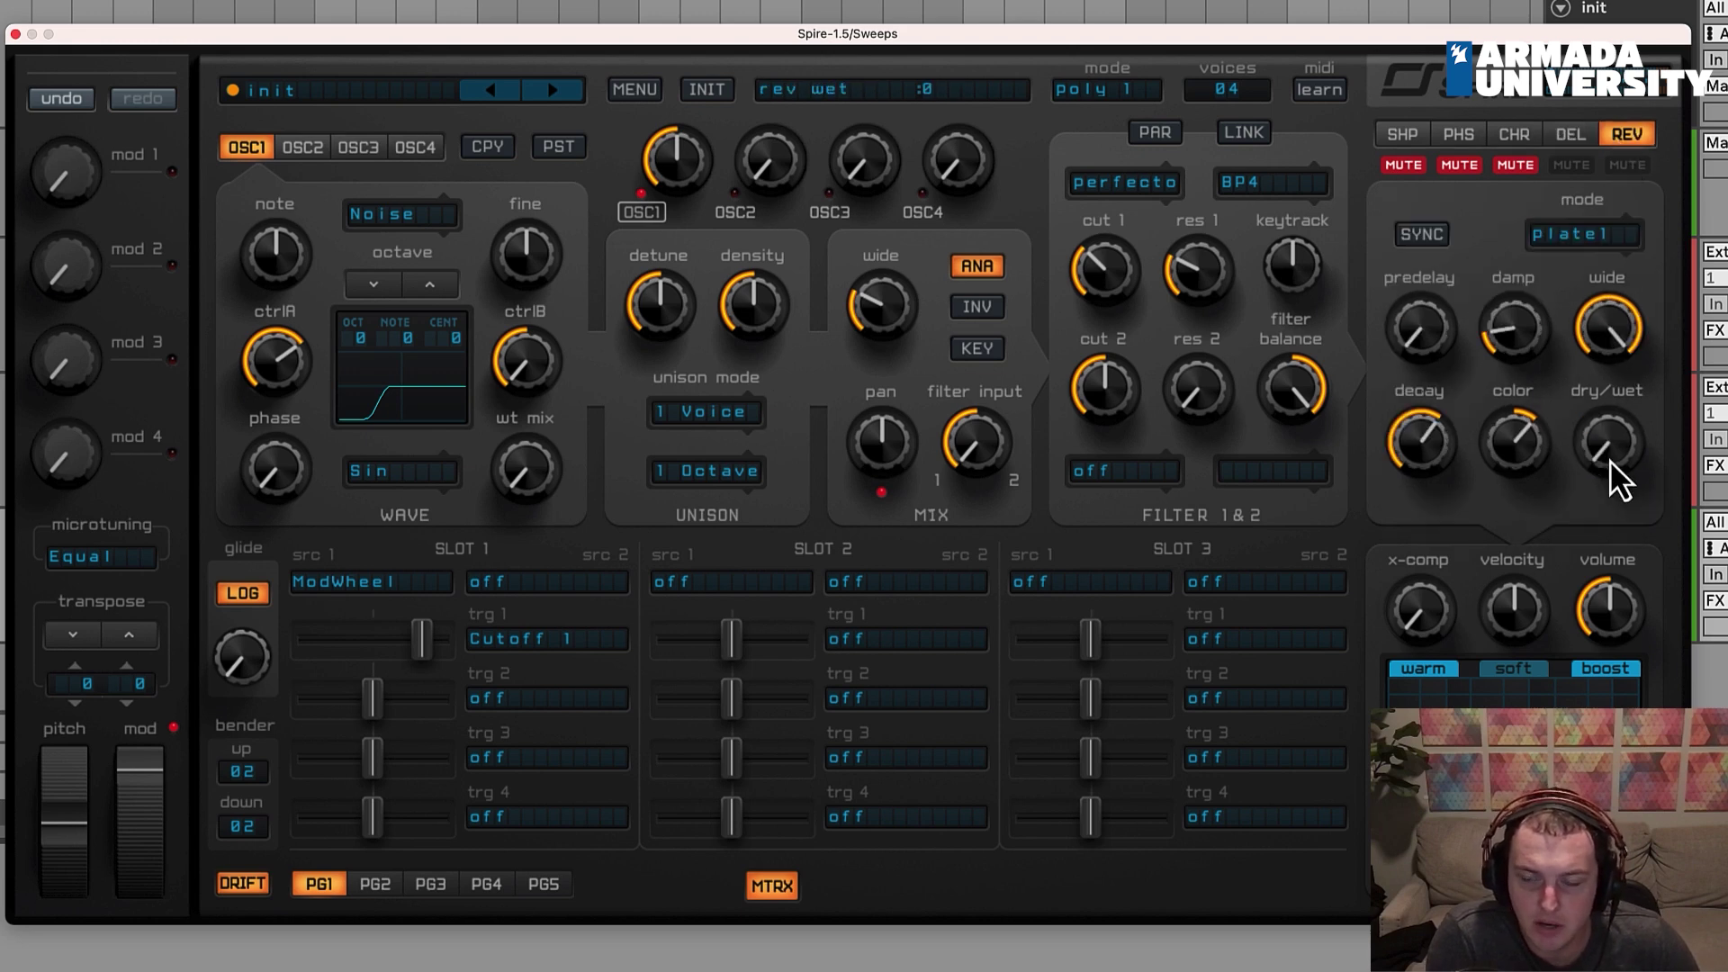
drag(1411, 347, 1424, 433)
click(1492, 434)
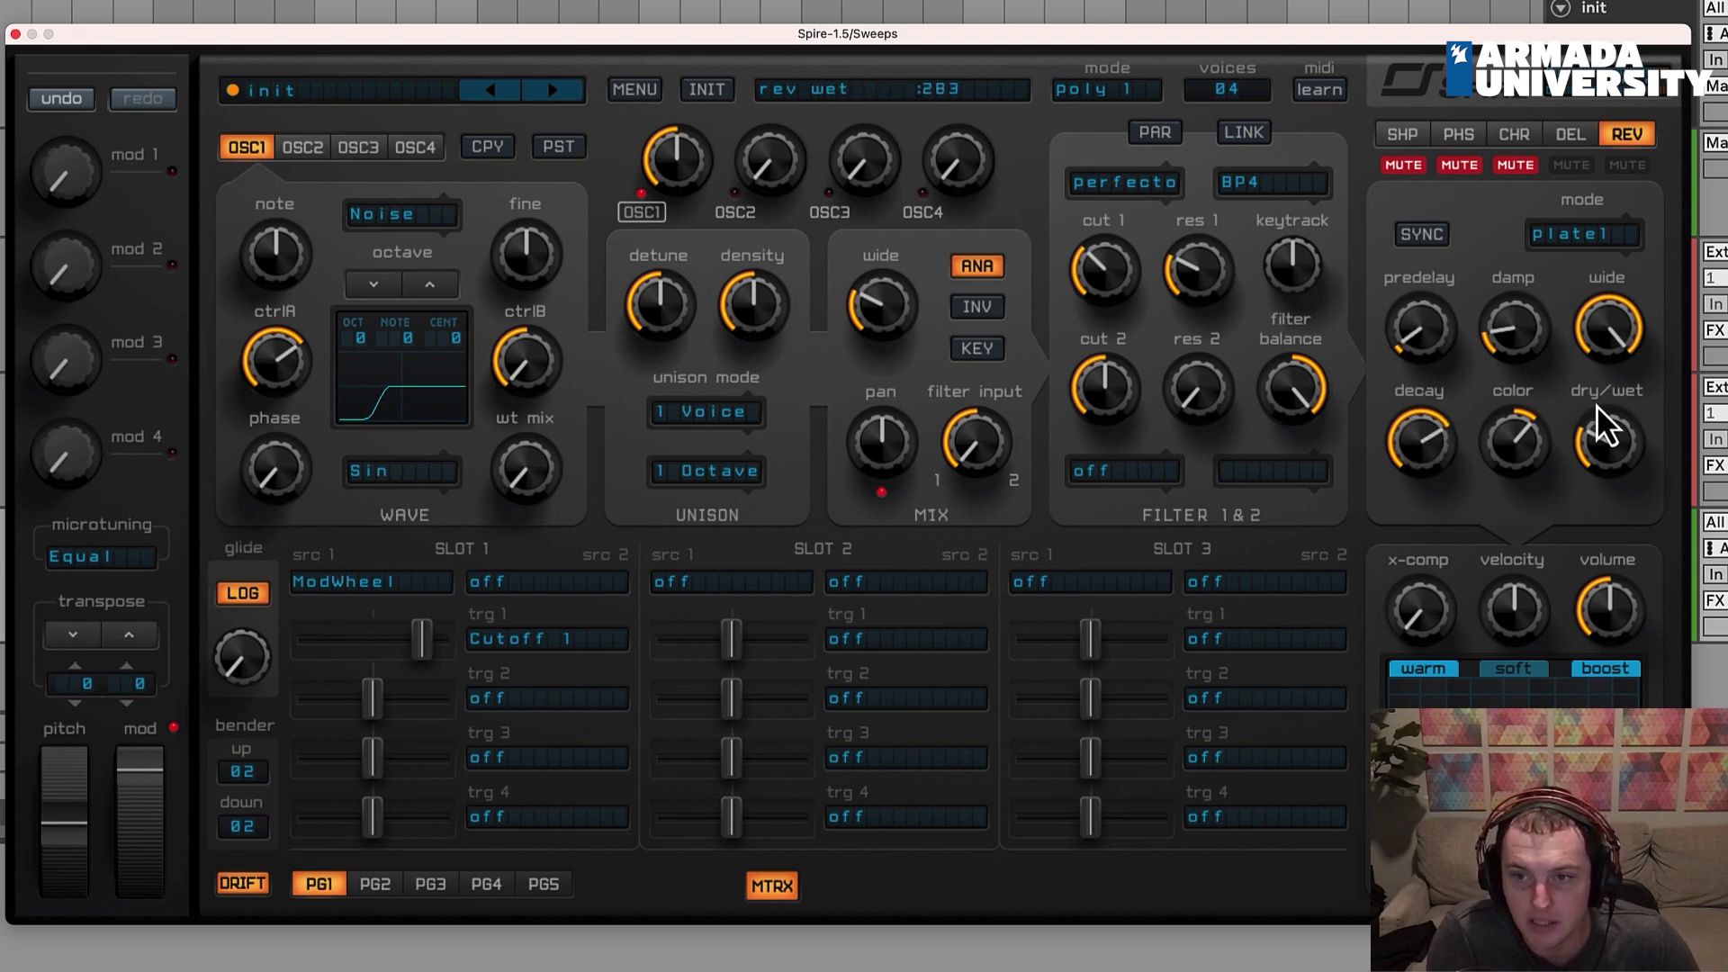
drag(1521, 336, 1514, 358)
drag(1506, 426, 1503, 432)
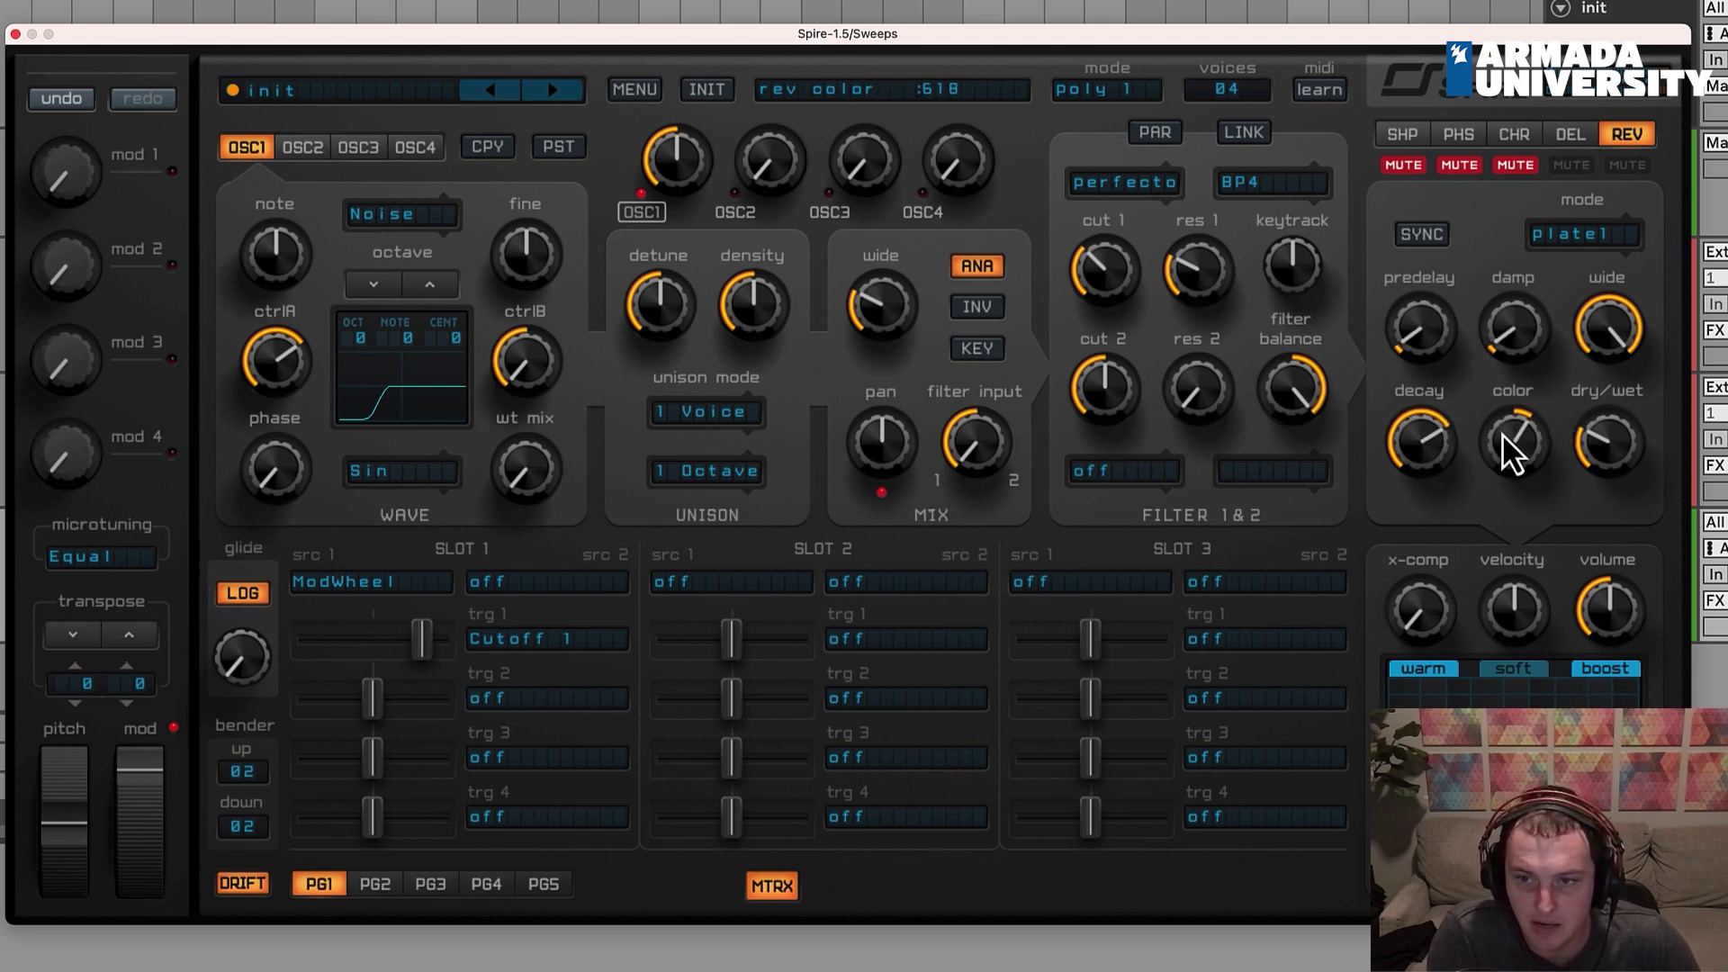
click(1513, 328)
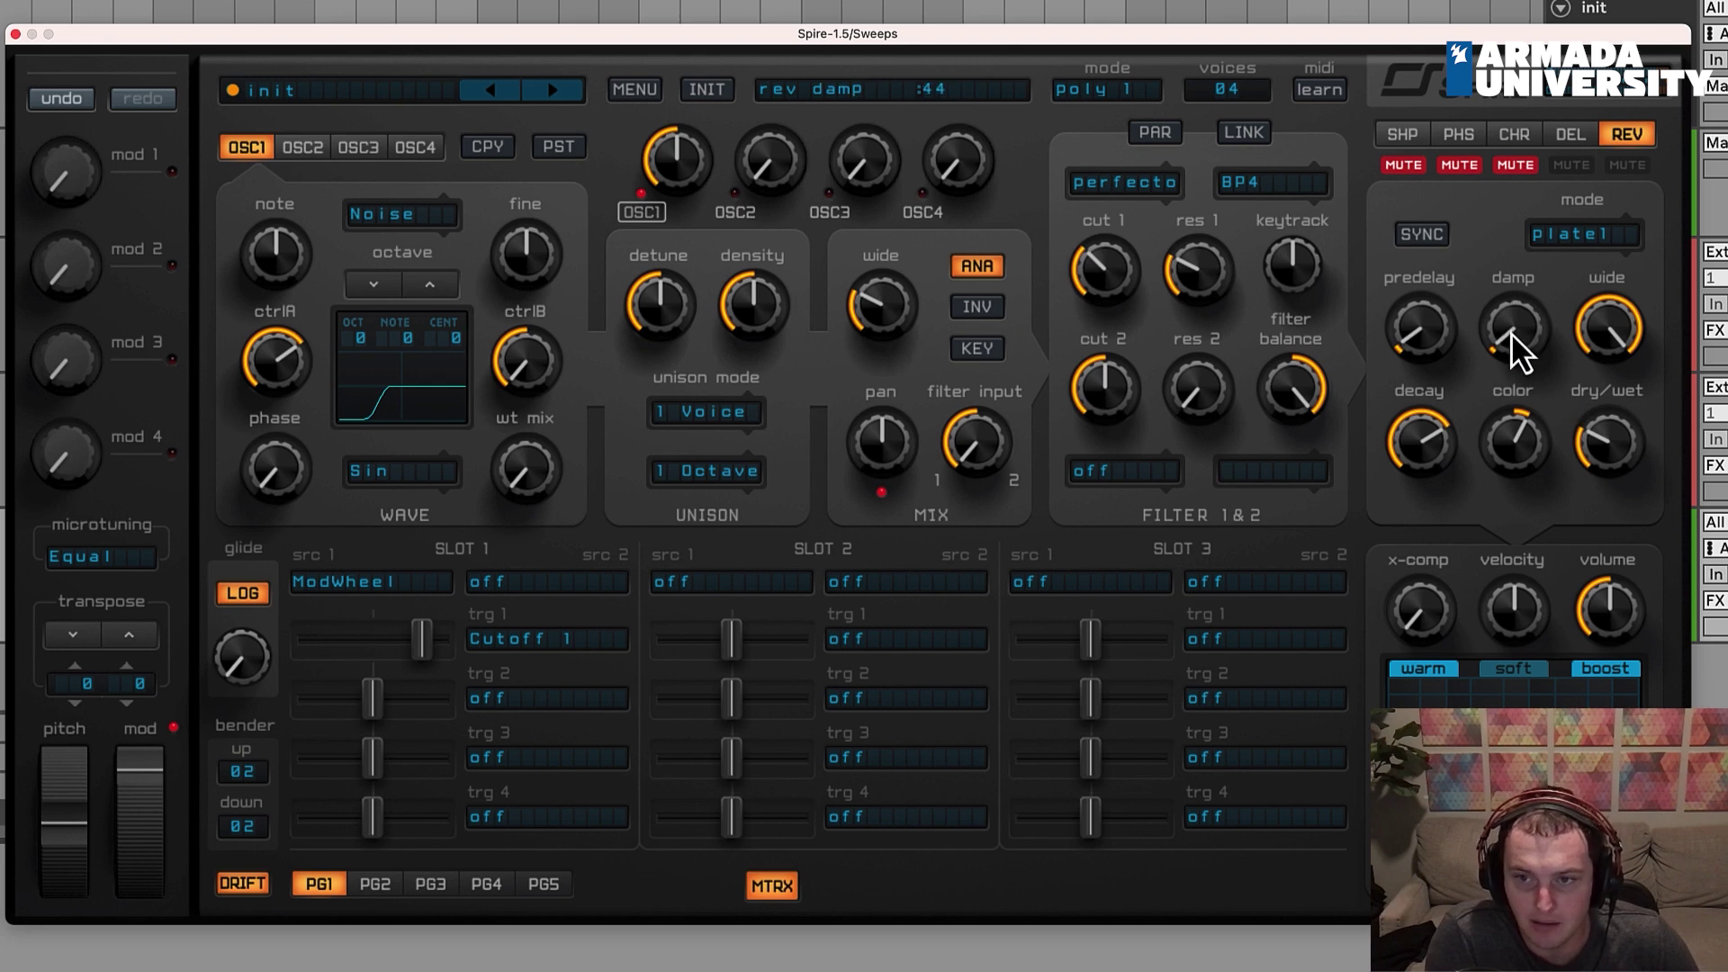
click(1604, 441)
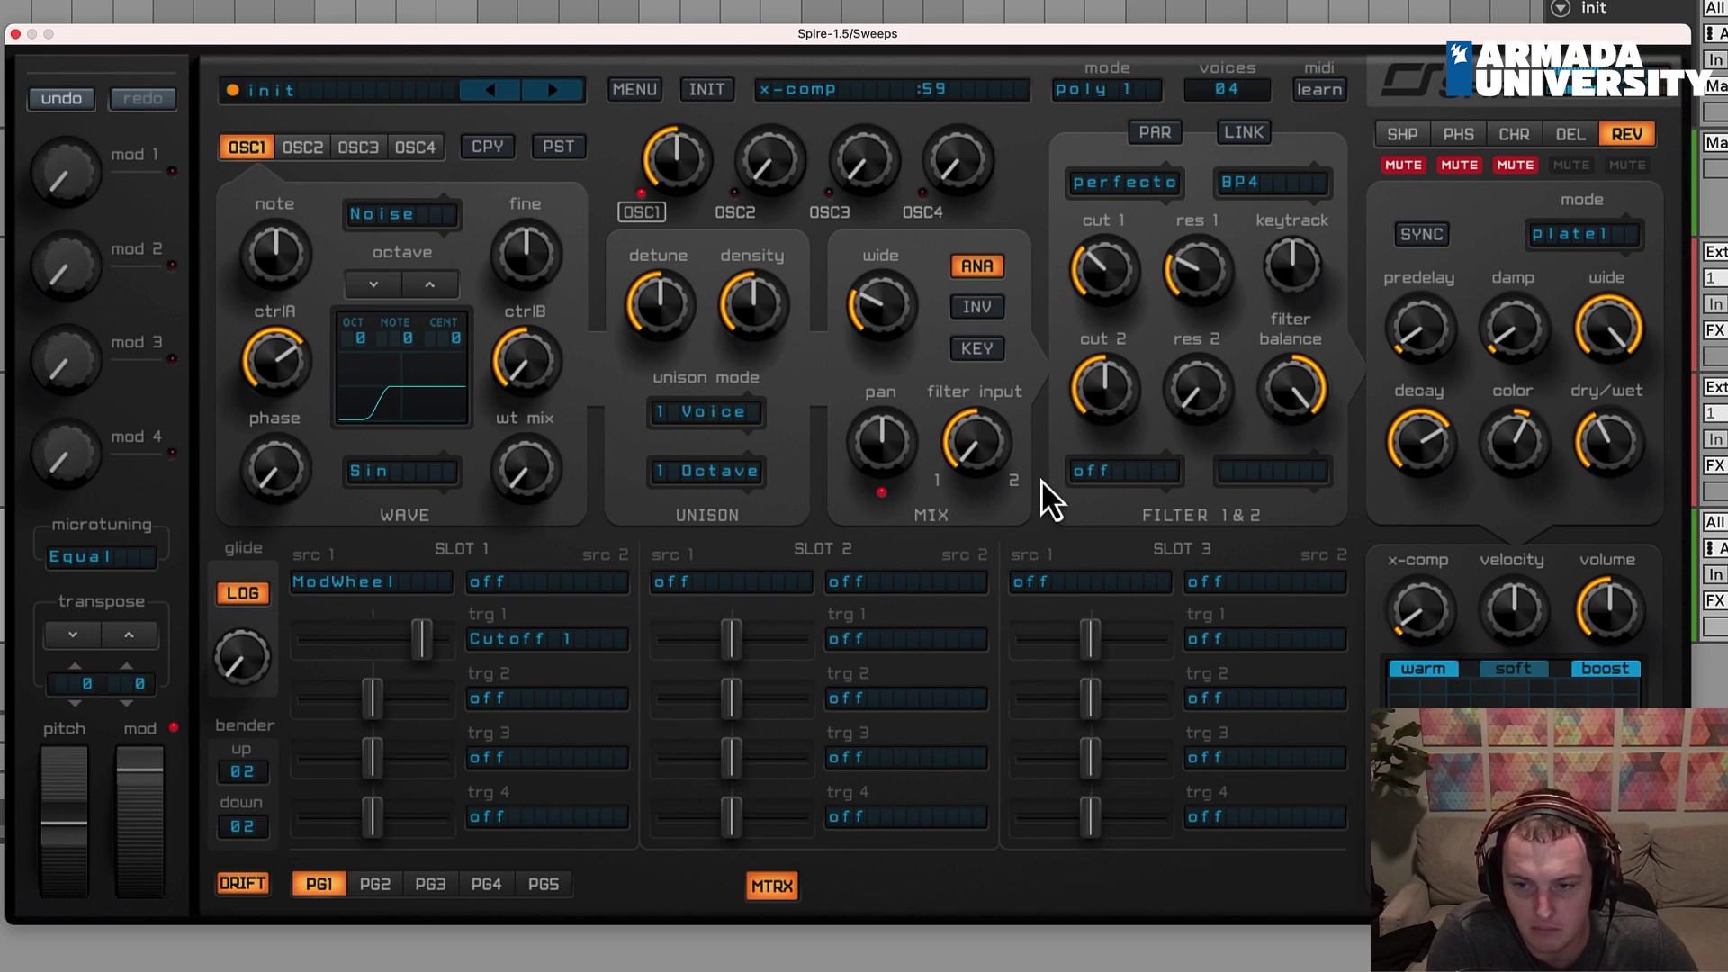
Step: Bring the mod wheel down to zero, reduce the reverb decay to about 616 and close the Spire window
drag(146, 812, 101, 959)
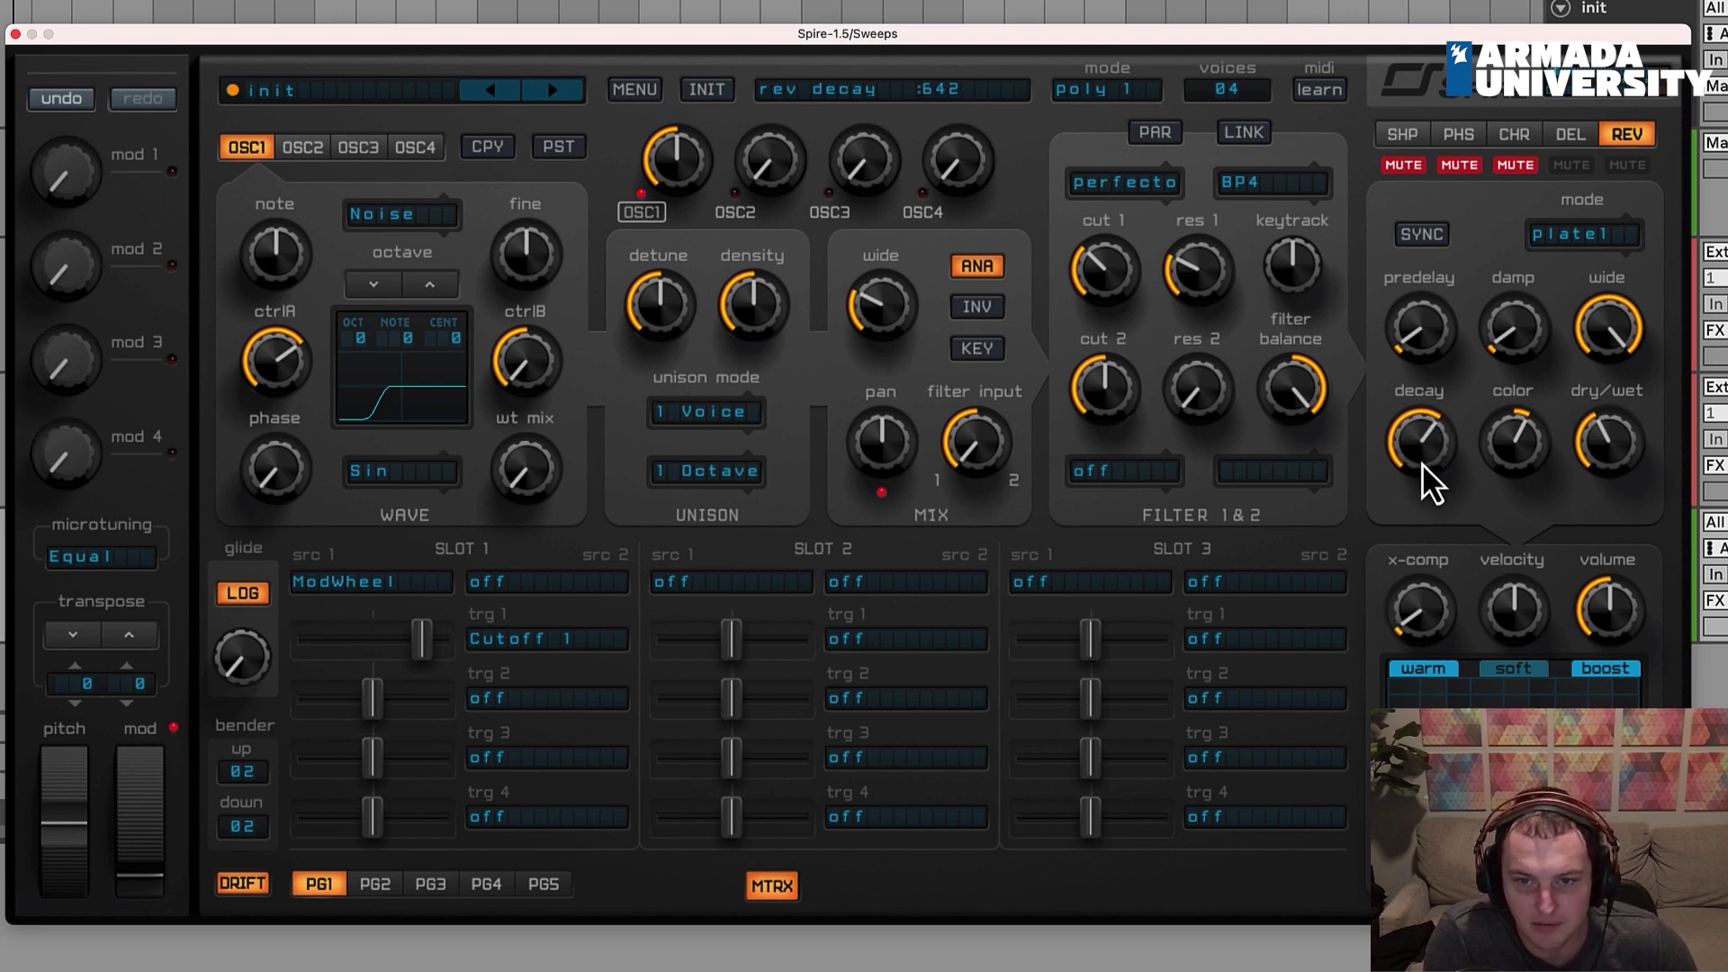
click(774, 888)
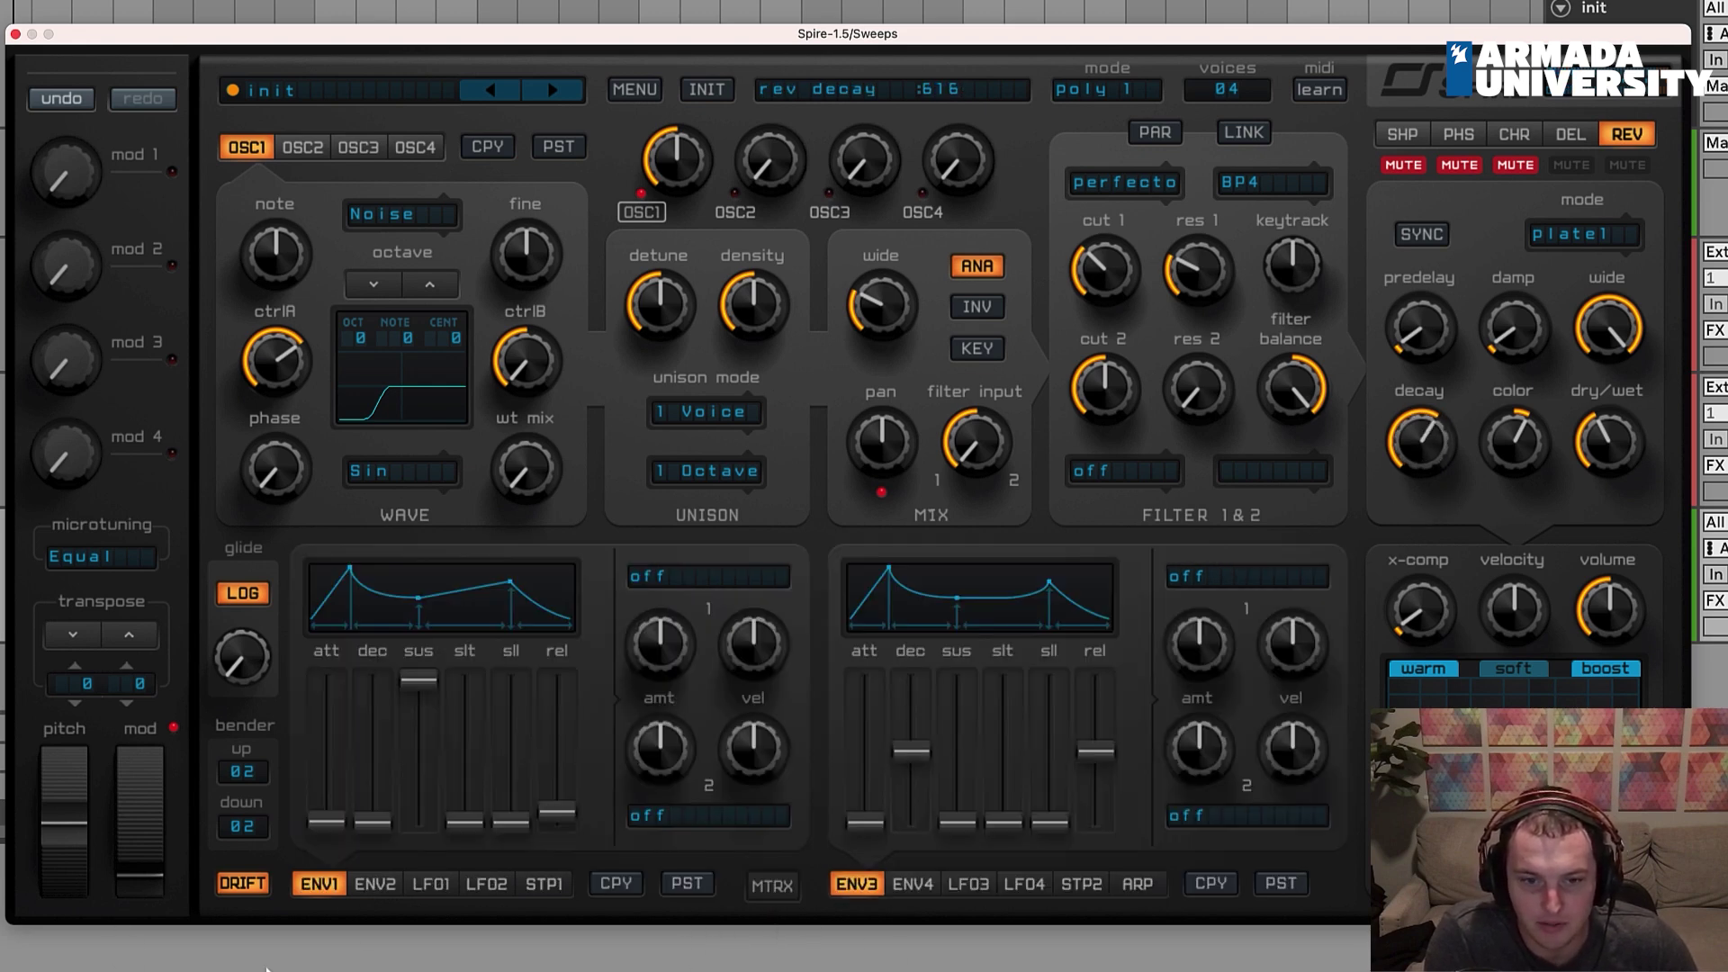
click(16, 36)
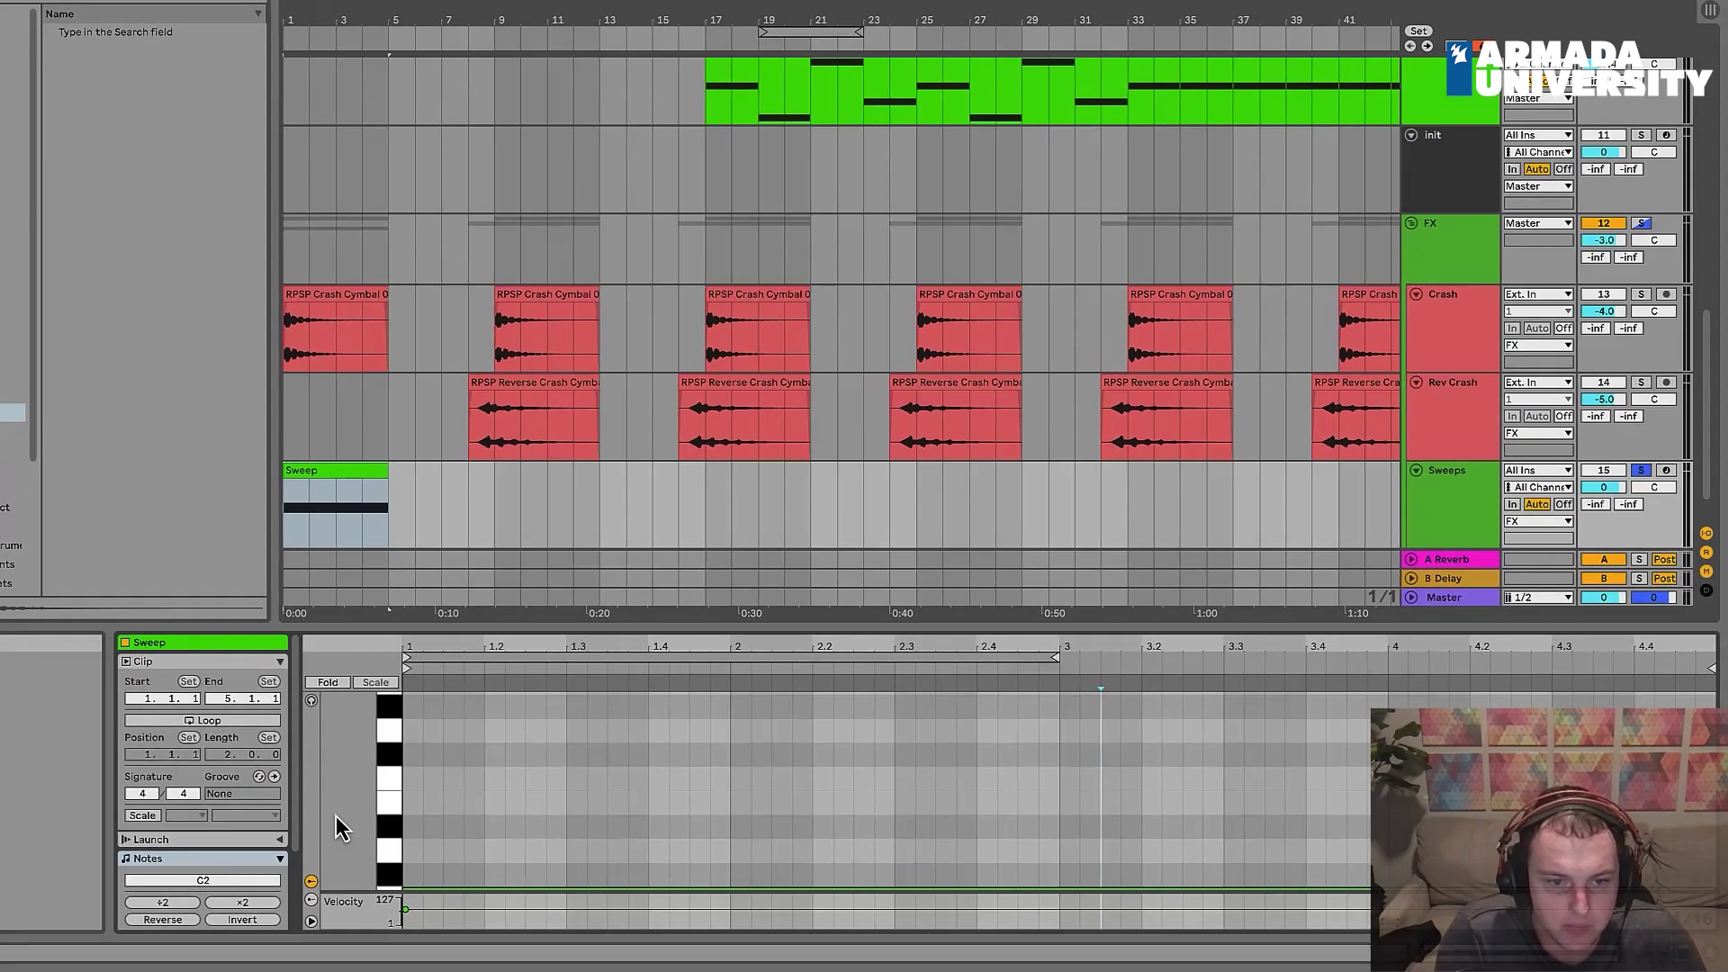
Step: Extend the Sweep clip to end at bar 9 and lengthen its C2 note to fill the clip
scroll(725, 794, down, 1)
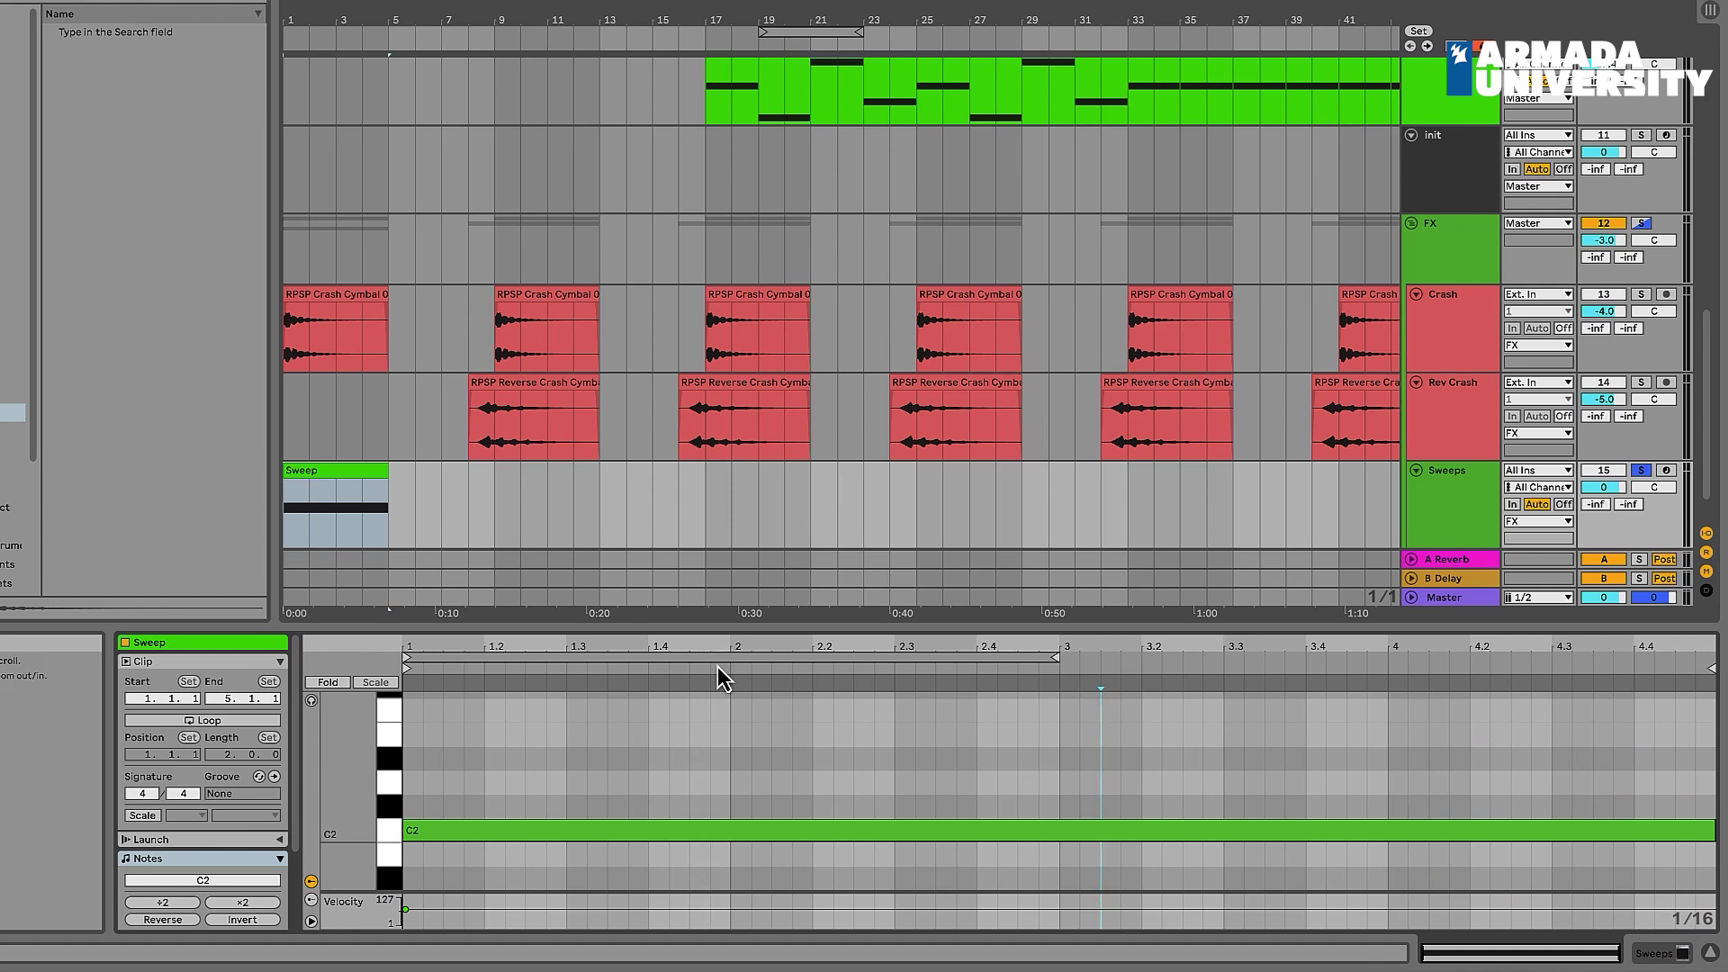
drag(1714, 829, 1718, 828)
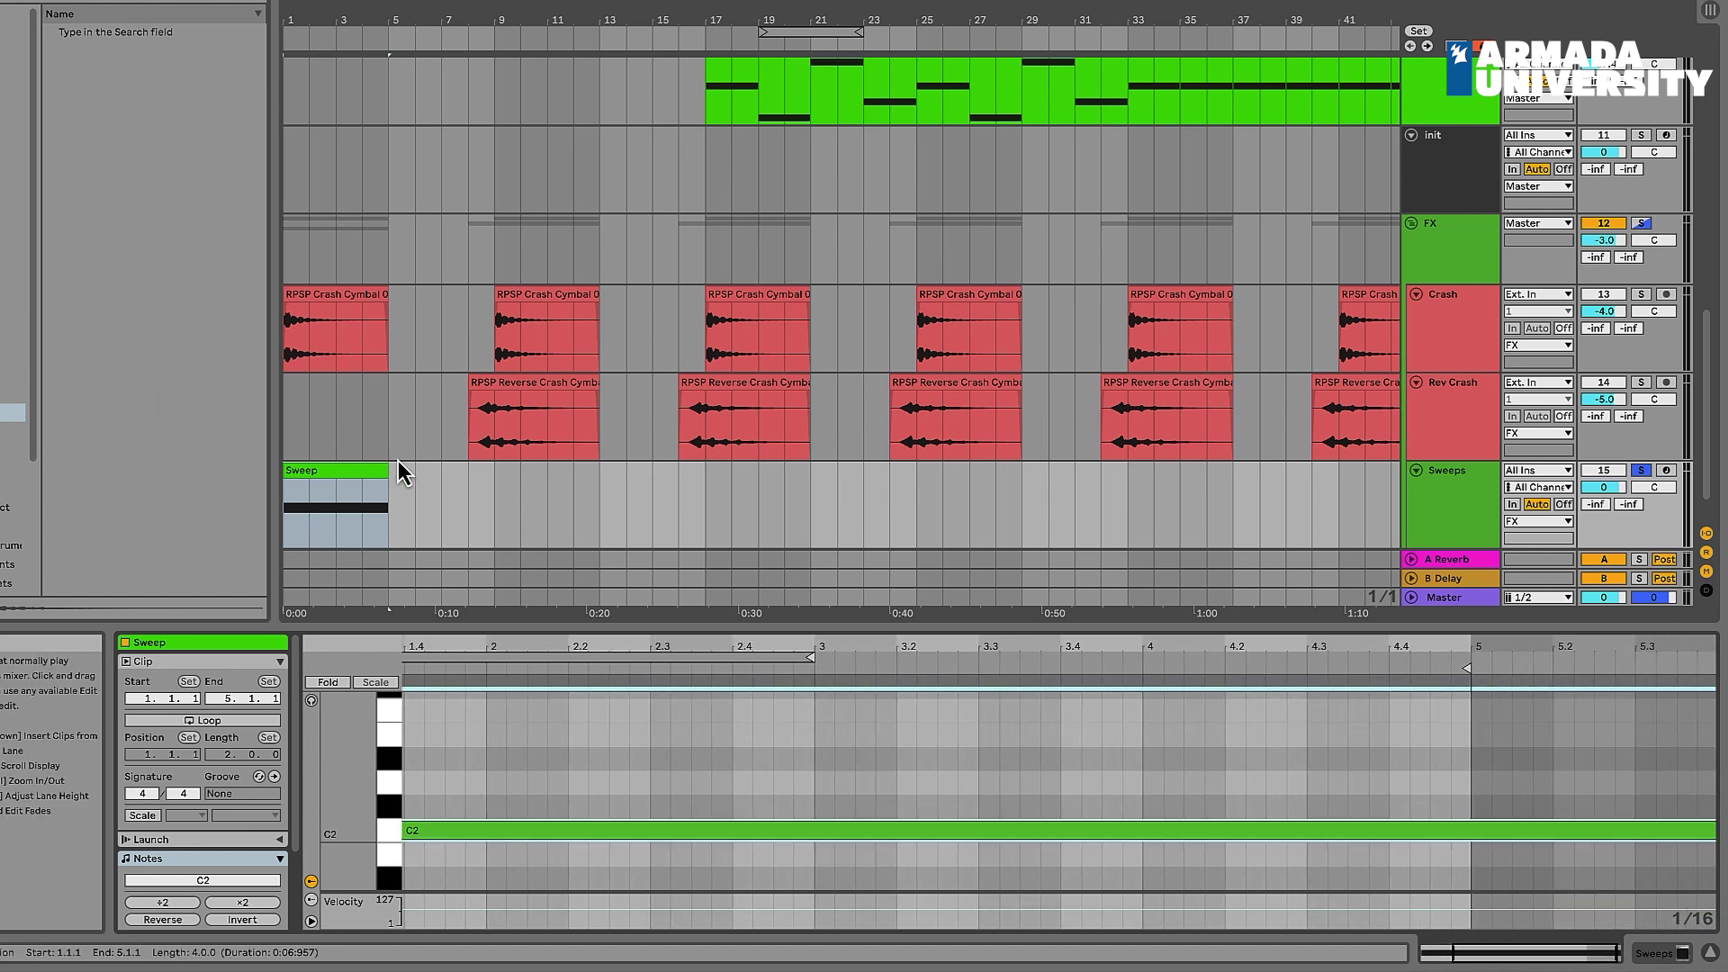
drag(390, 475, 468, 497)
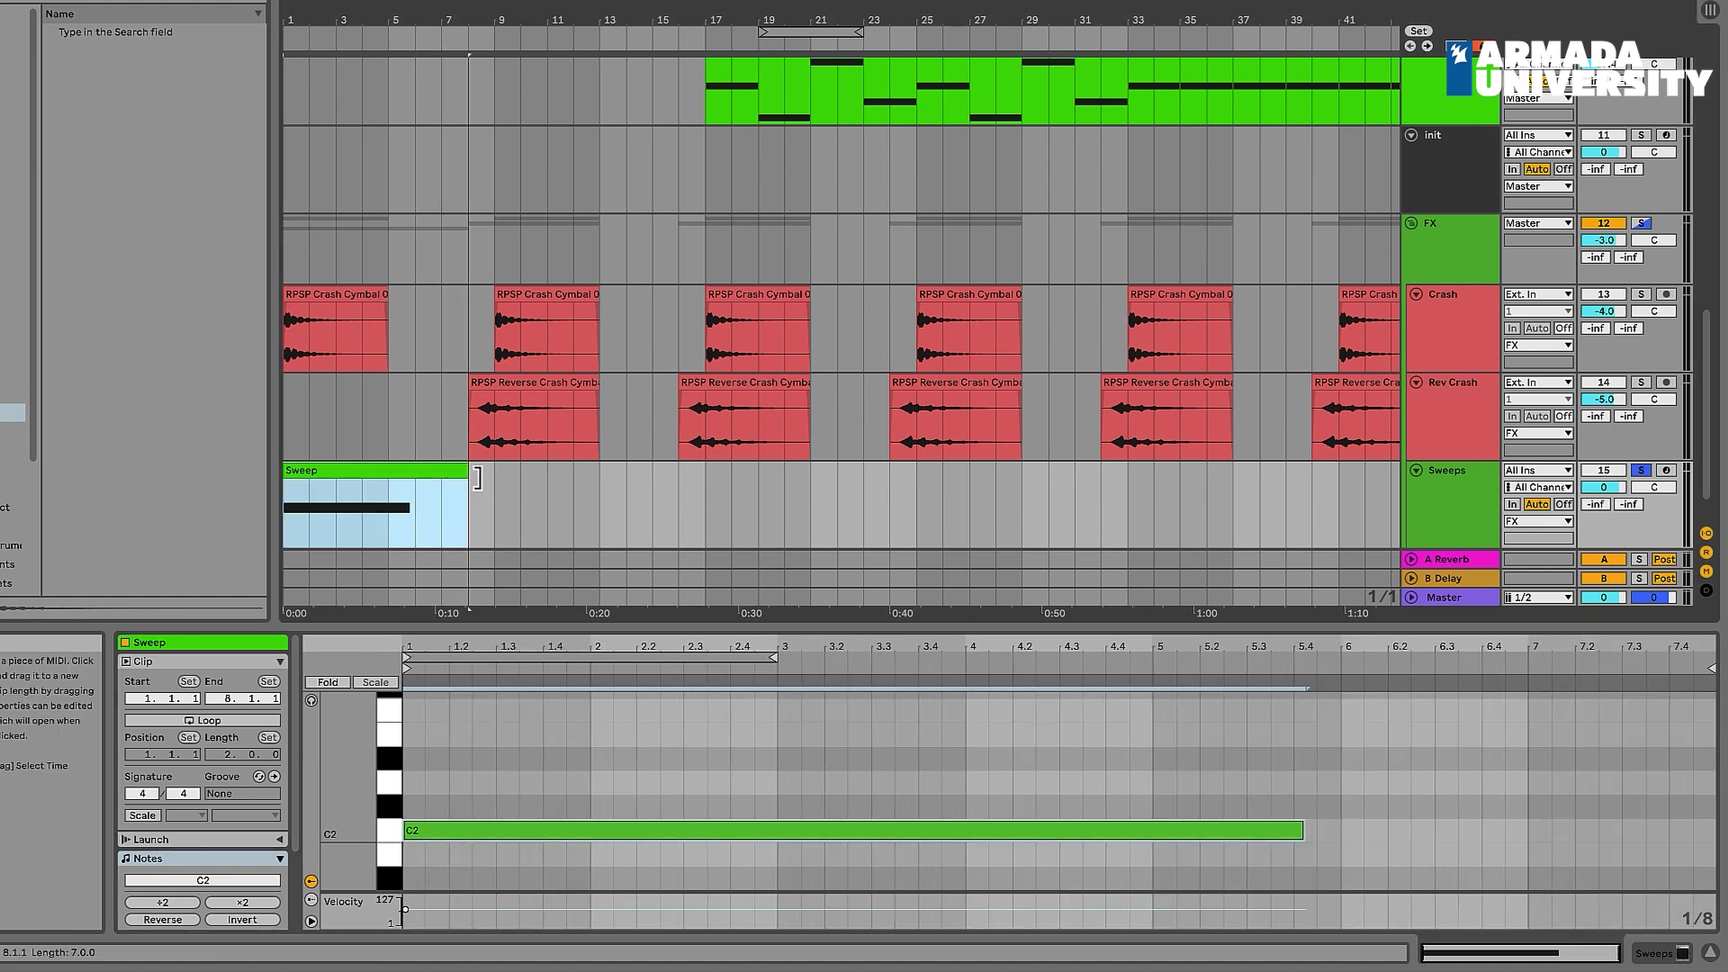
drag(1191, 830, 1581, 819)
click(443, 486)
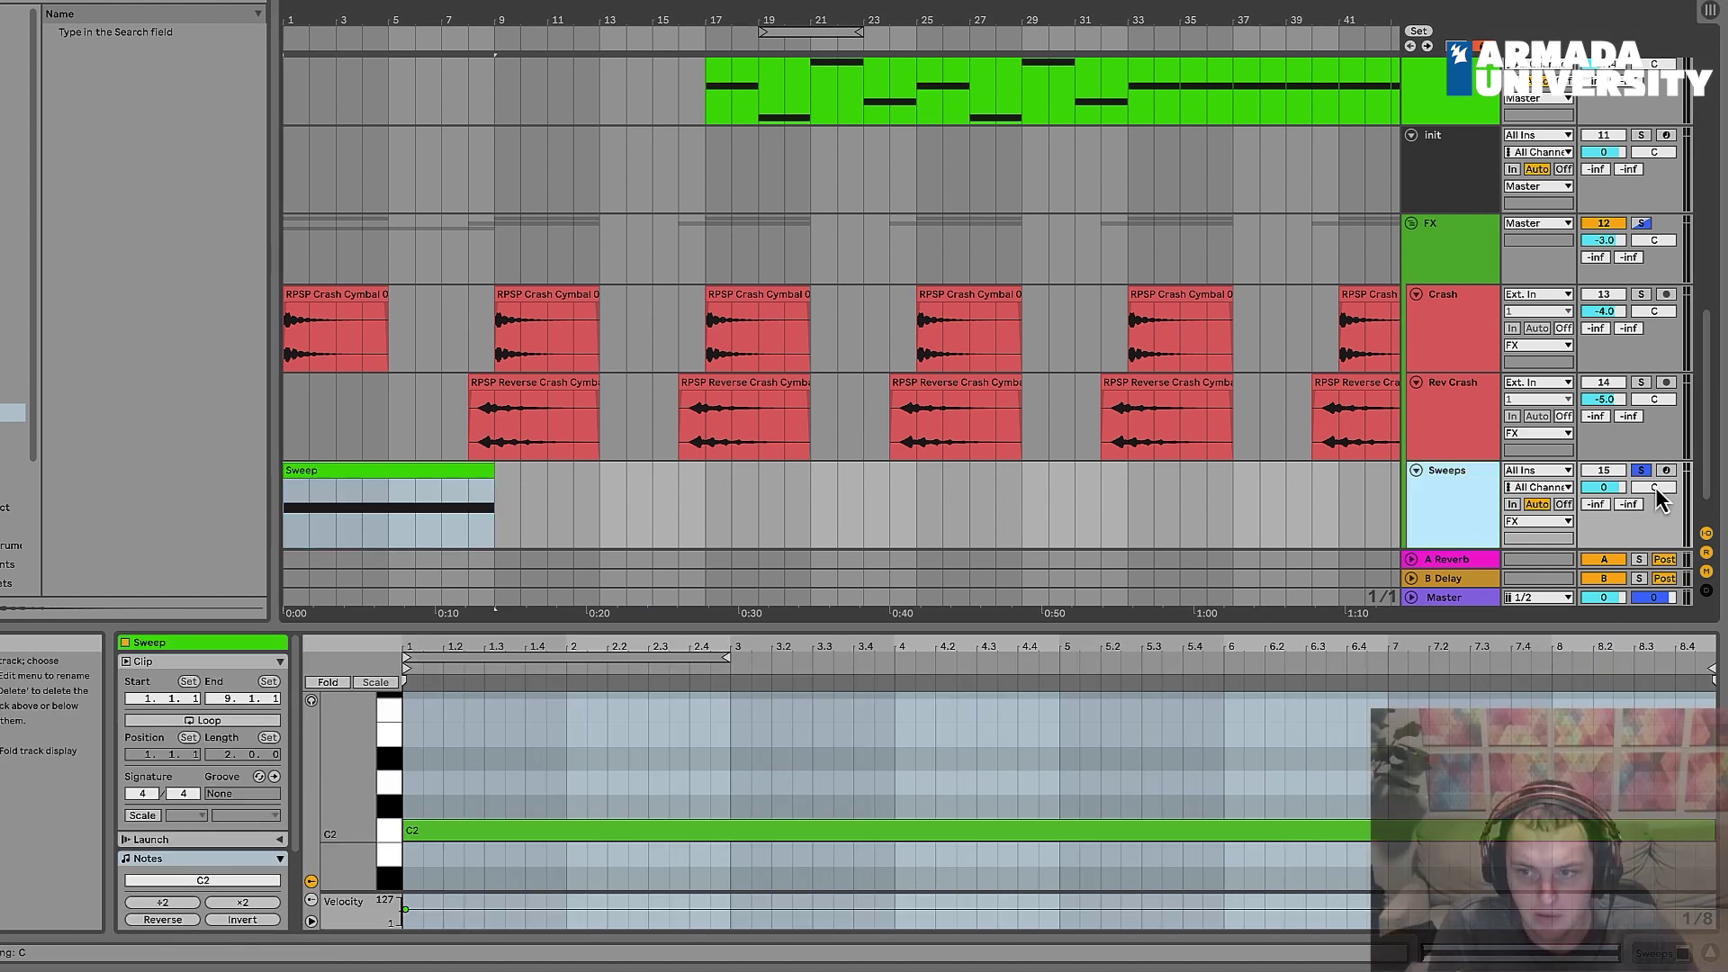
Step: Unsolo the Sweeps track and expose Spire's mod wheel as a configured parameter on its device
click(1640, 471)
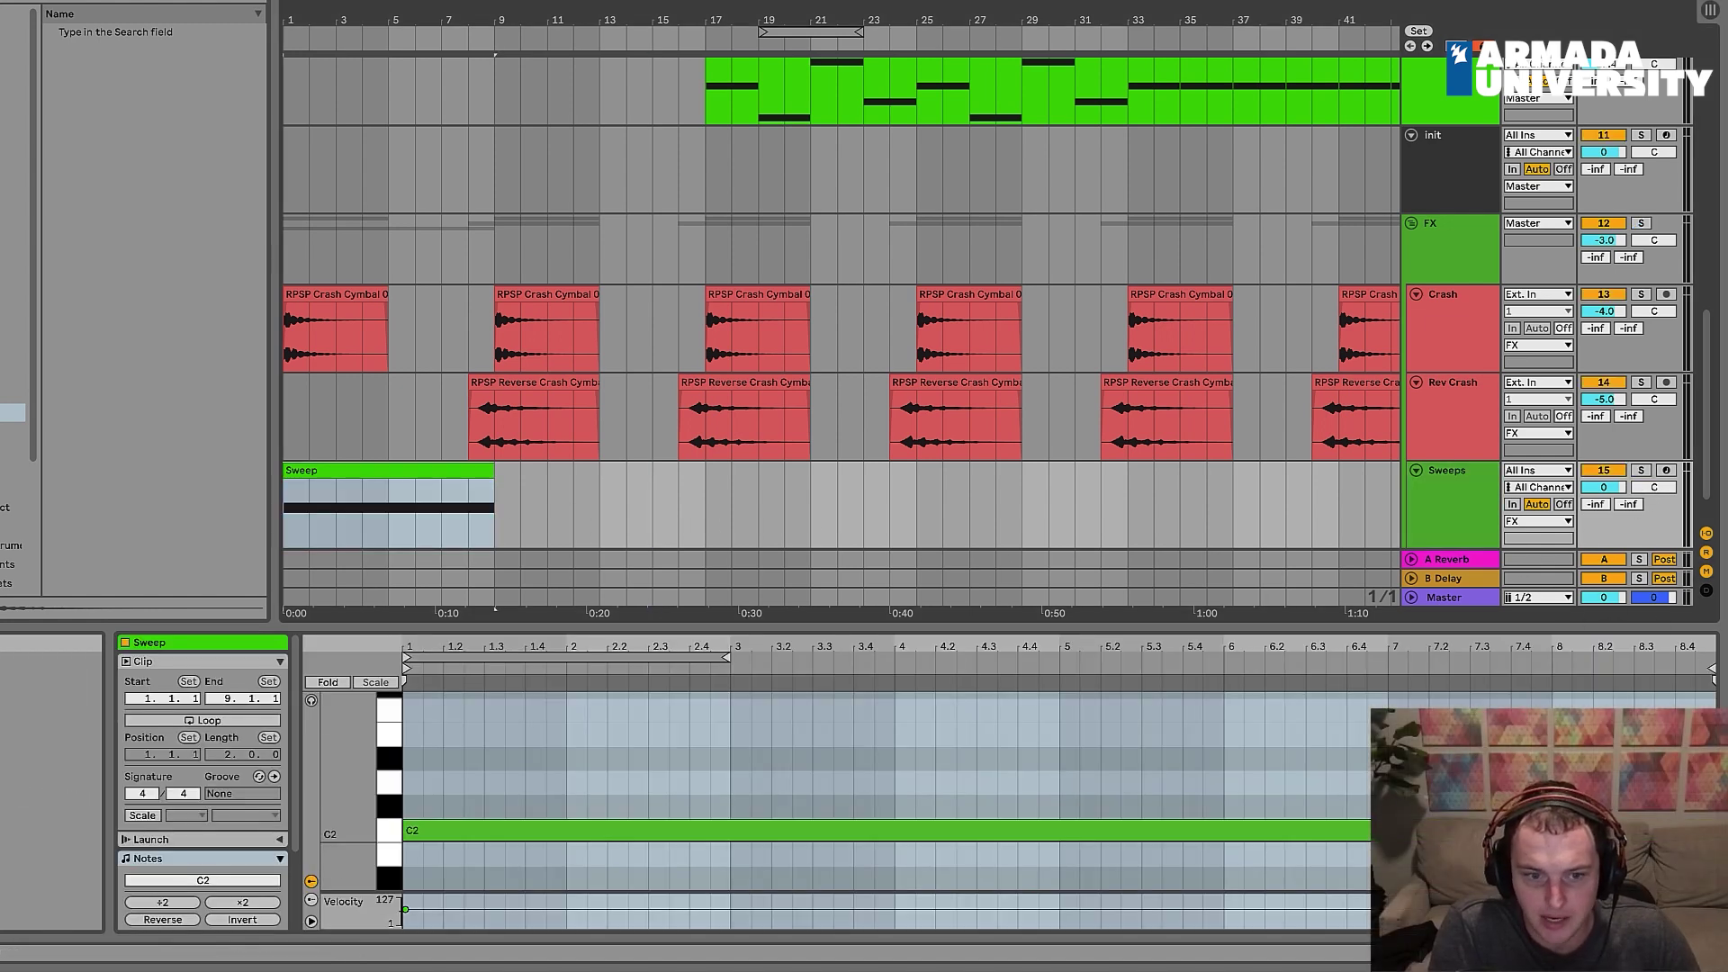
key(shift+Tab)
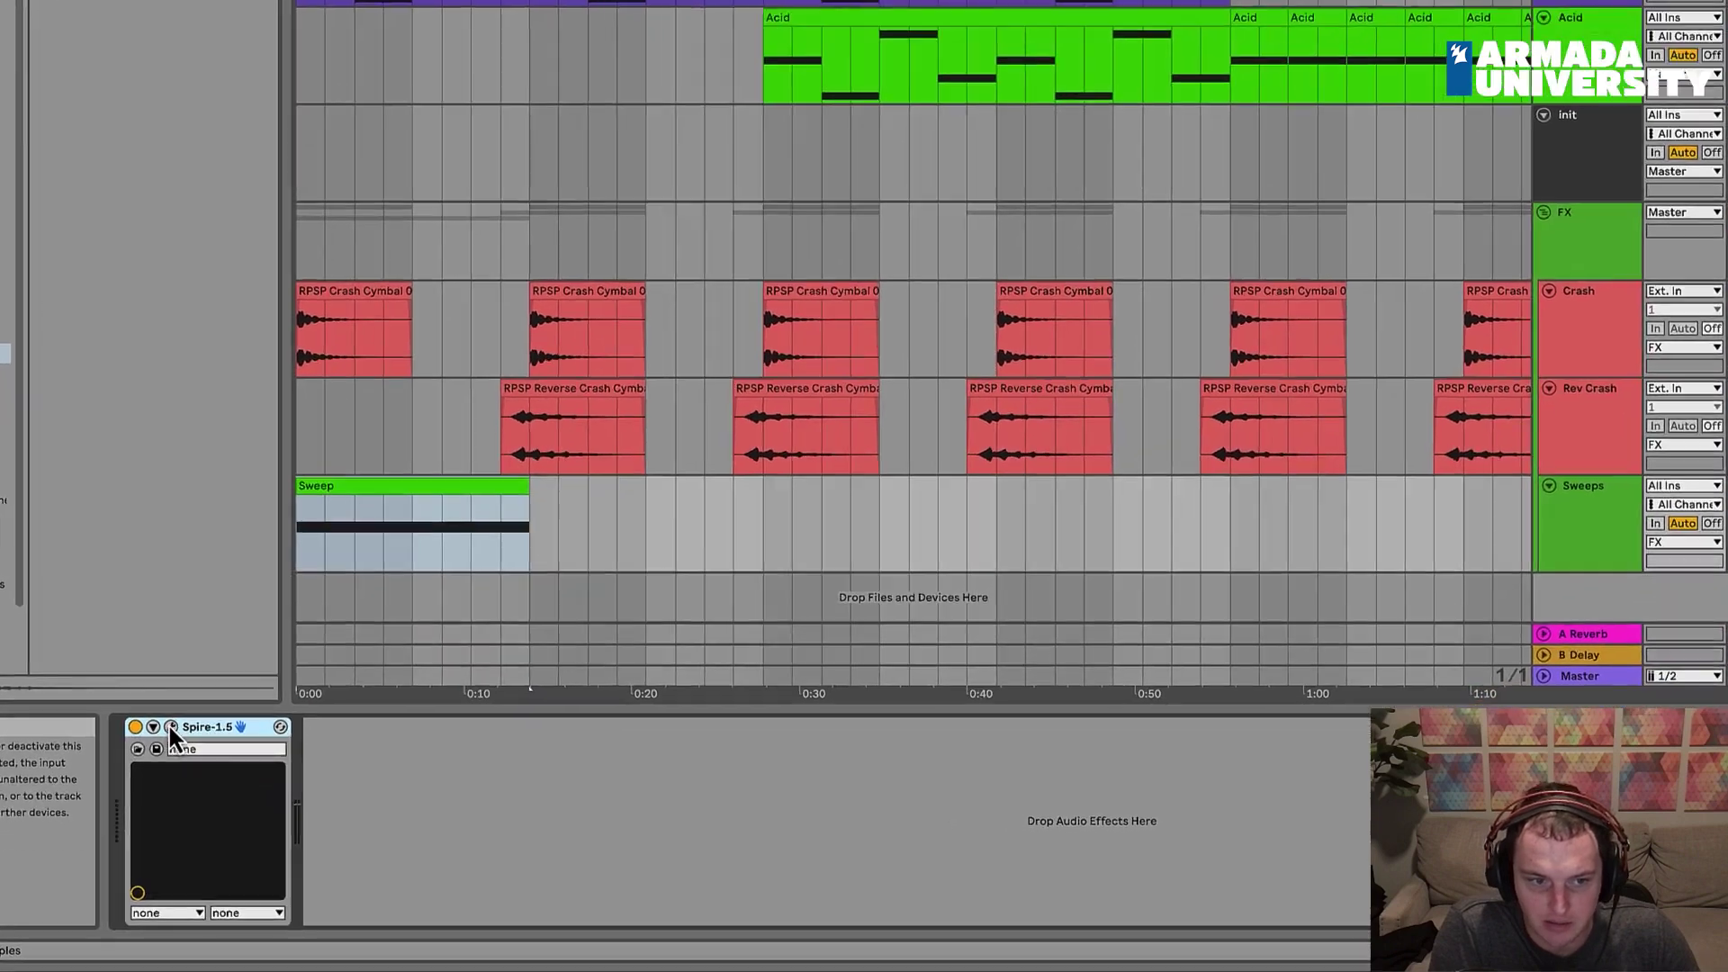
click(171, 726)
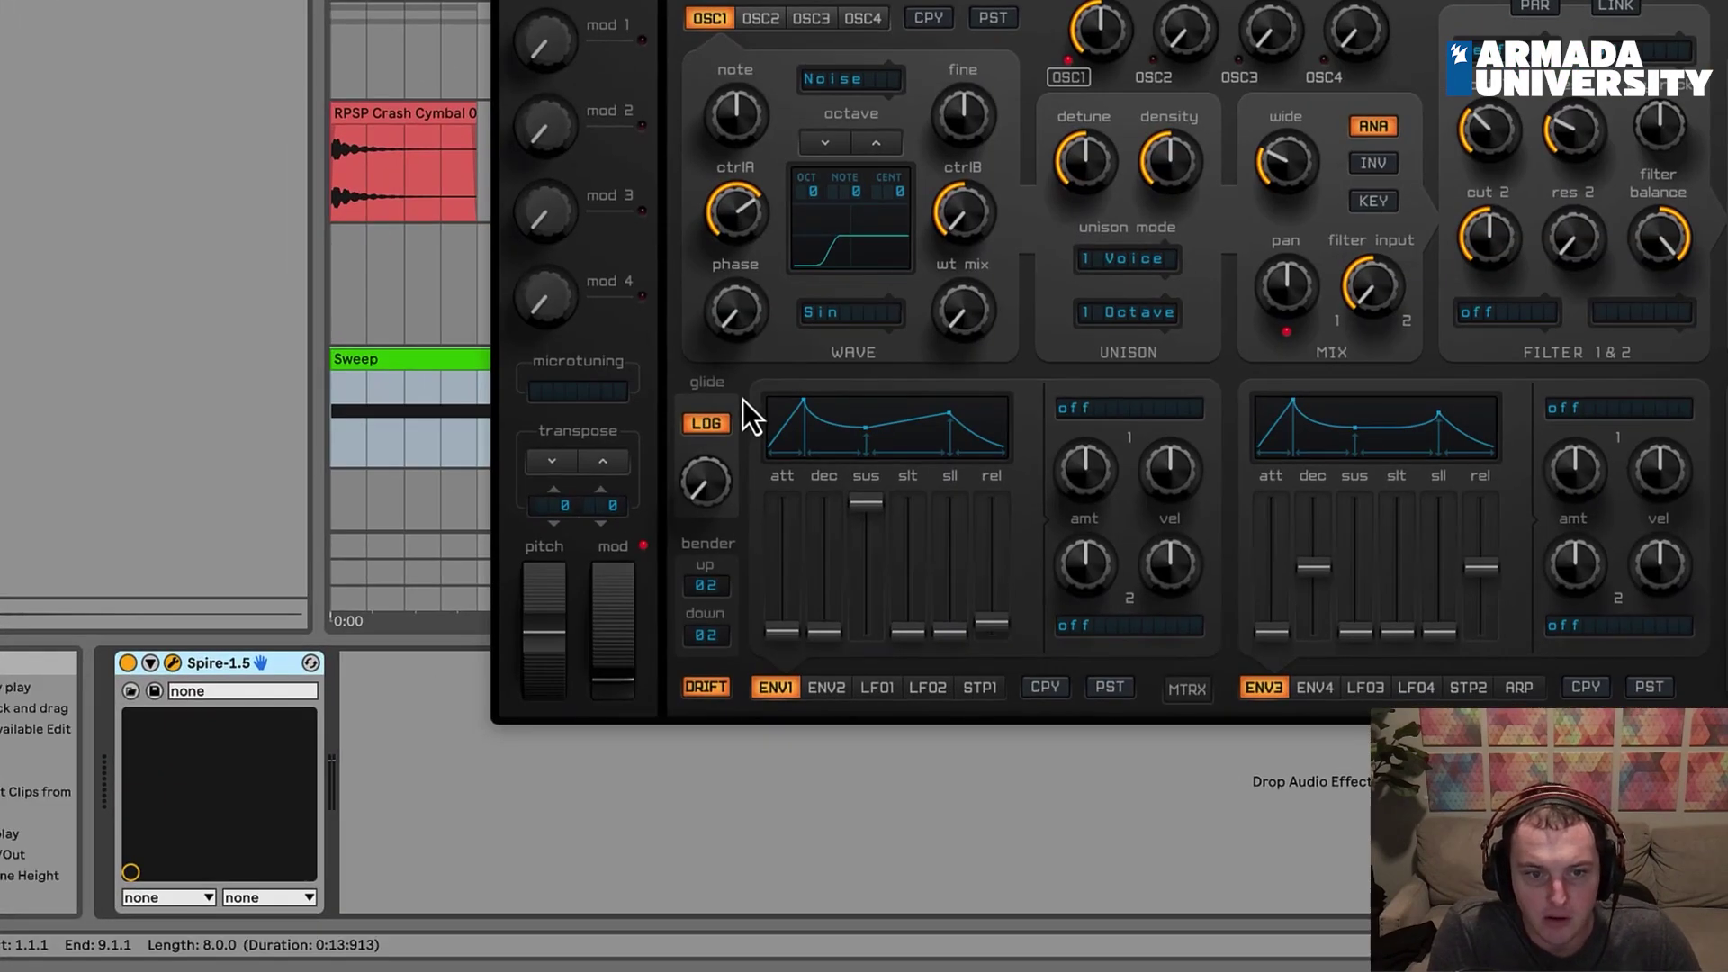
click(149, 664)
click(149, 663)
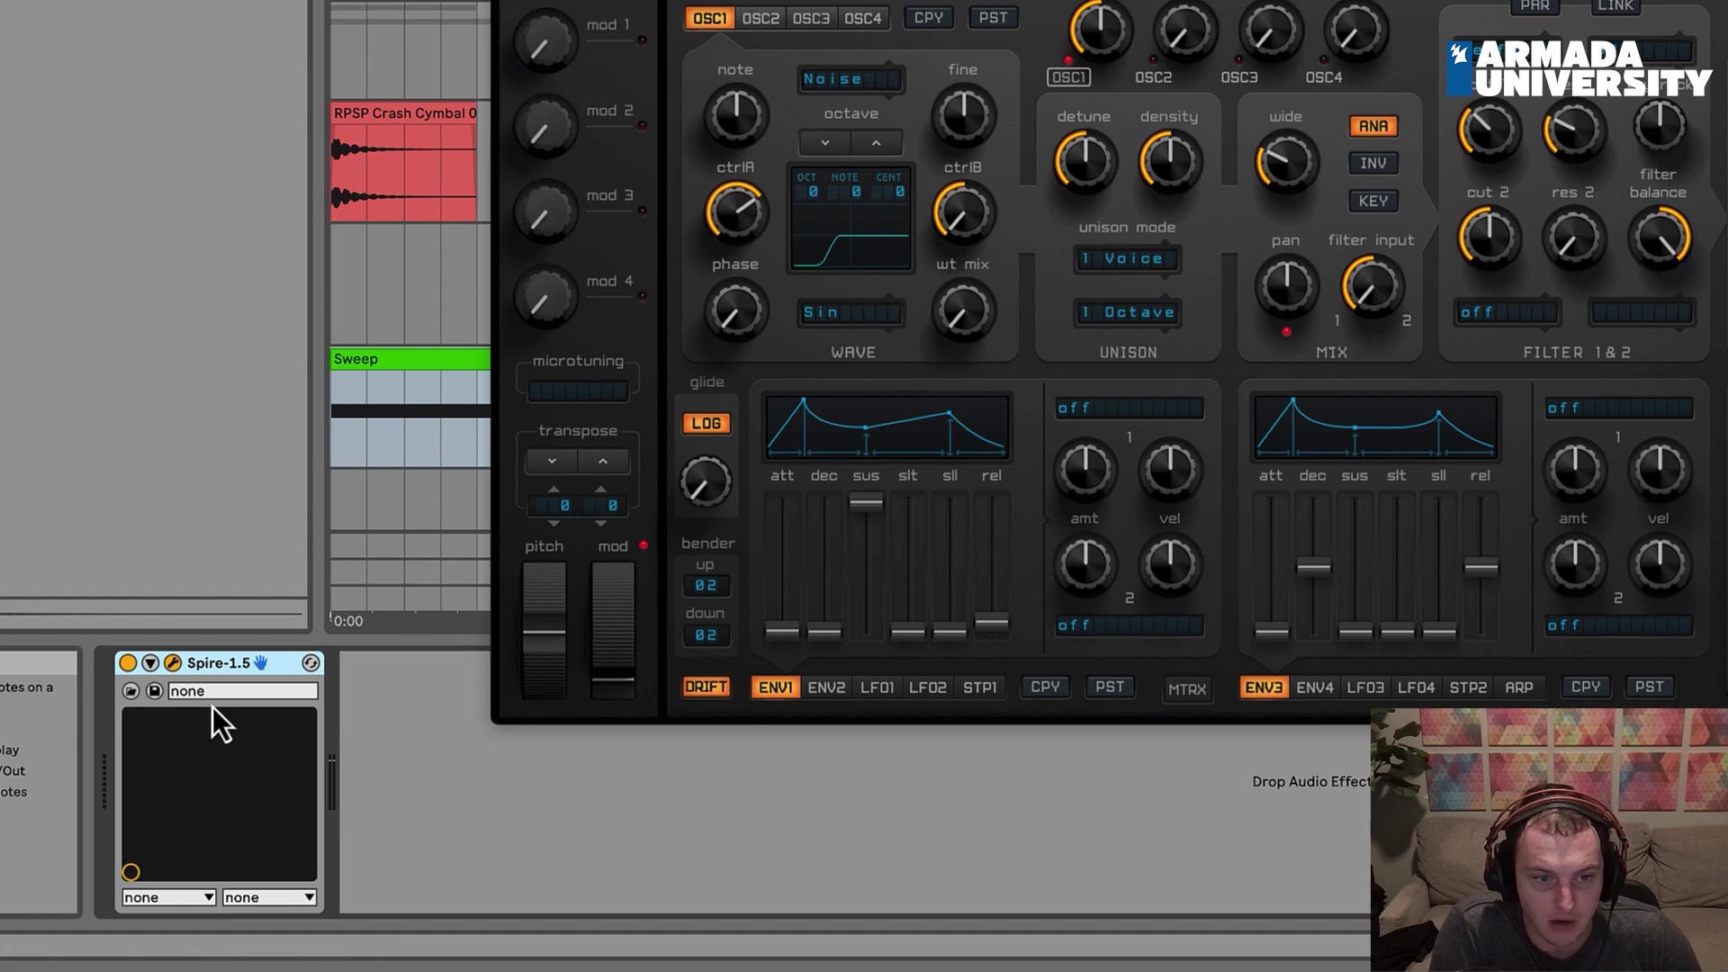
click(150, 663)
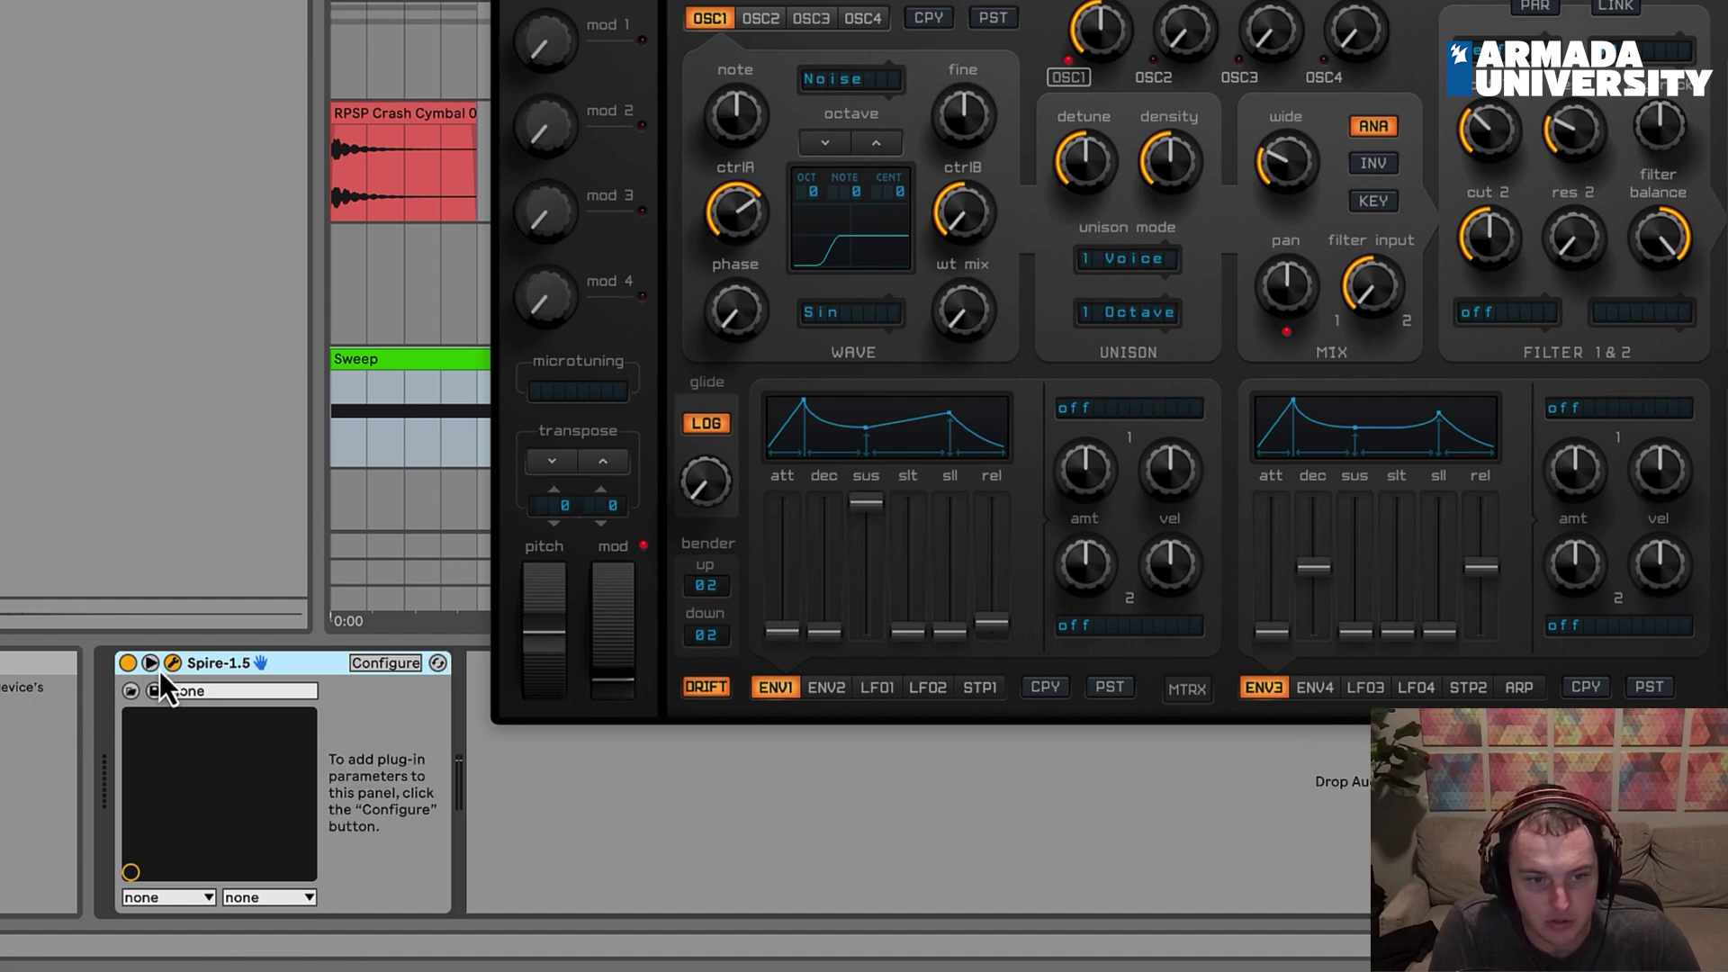
click(396, 664)
mouse_move(612, 650)
mouse_down()
mouse_move(619, 625)
mouse_move(634, 644)
mouse_up()
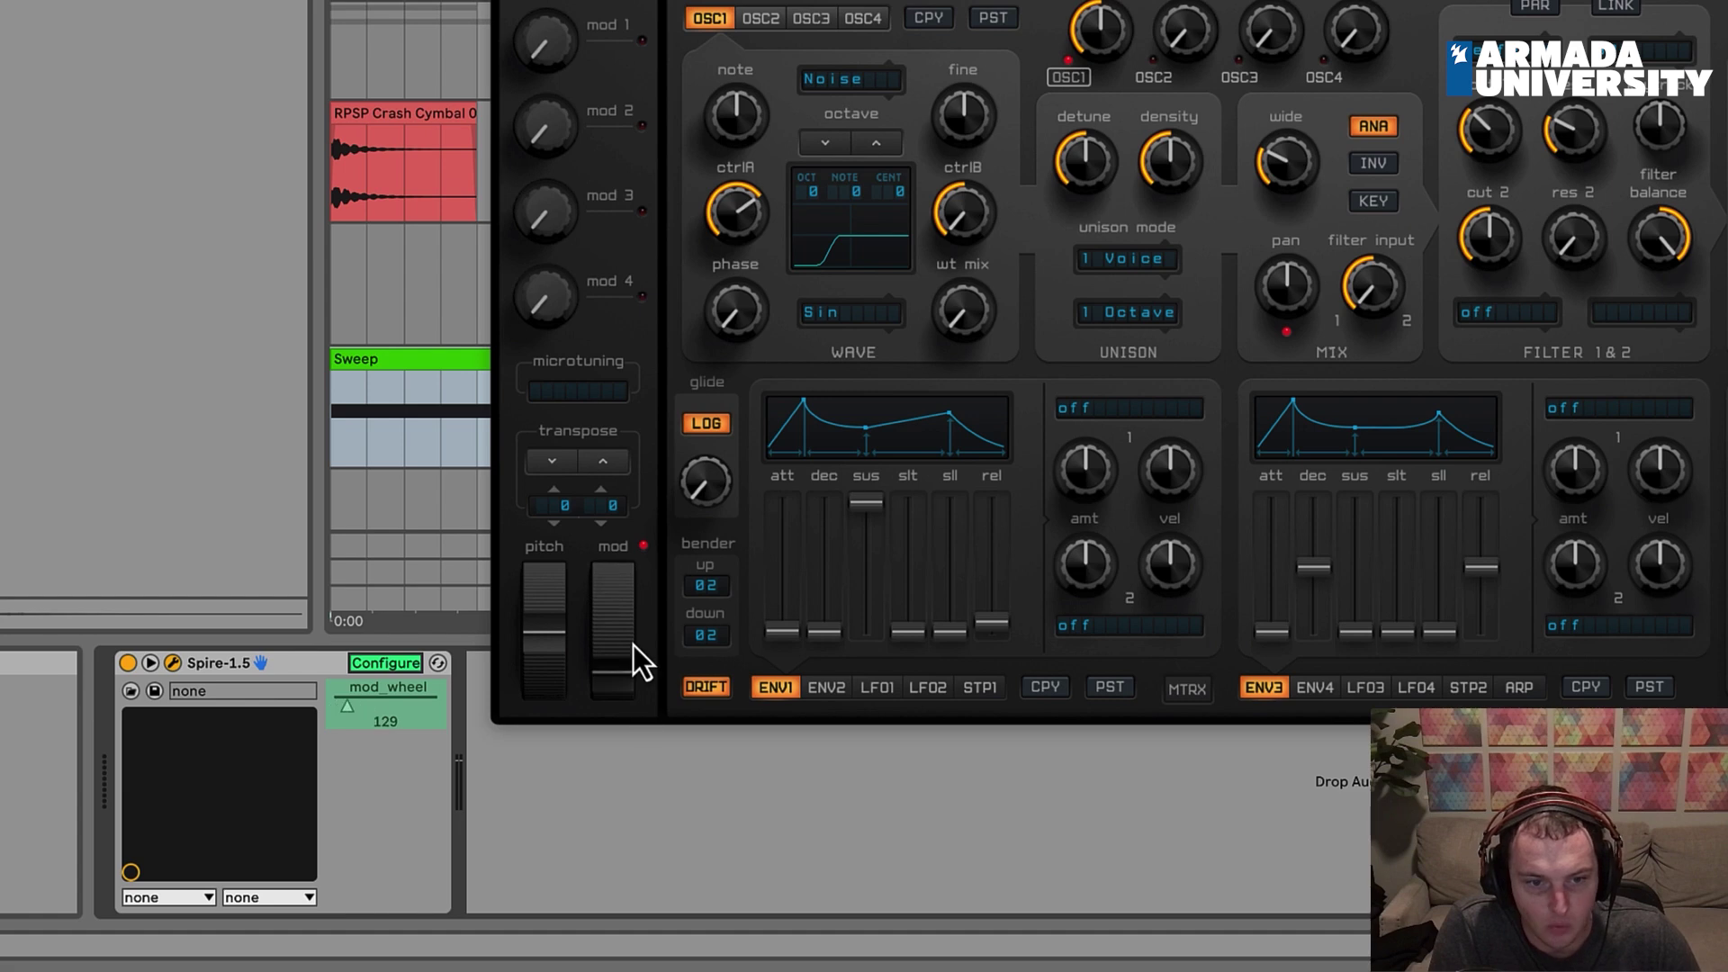
click(385, 664)
Step: Show the mod wheel automation in a new lane and draw it falling from 1000 to 0 across the Sweep clip
right_click(378, 707)
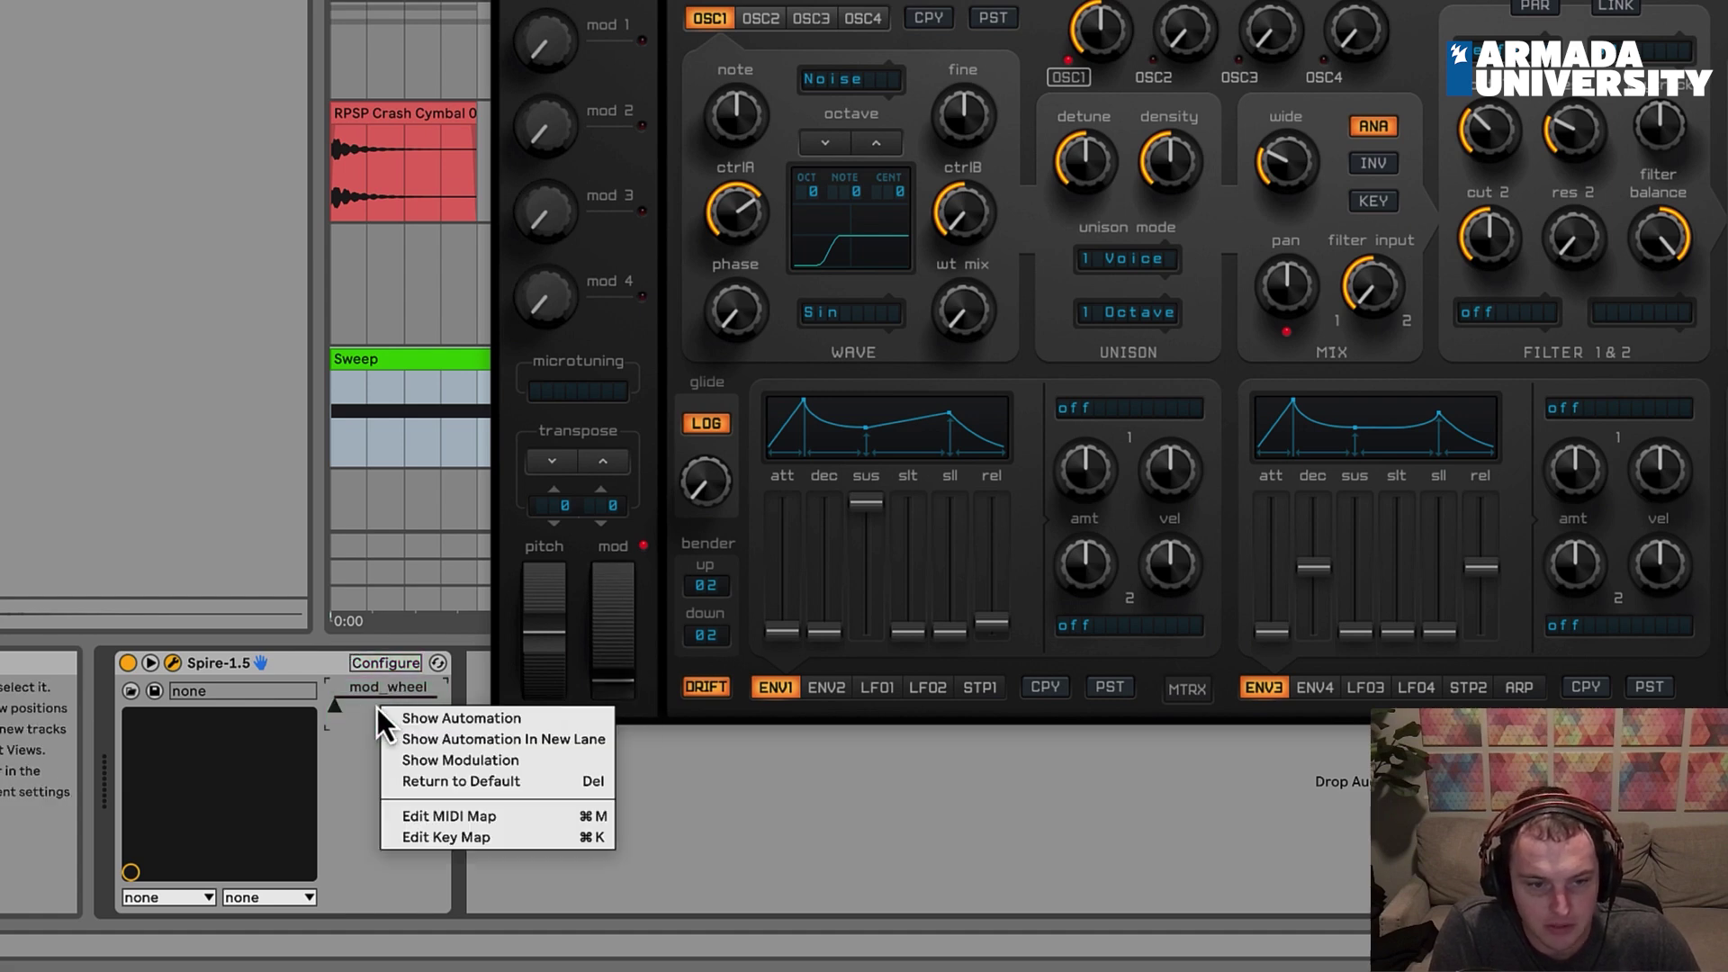
click(560, 742)
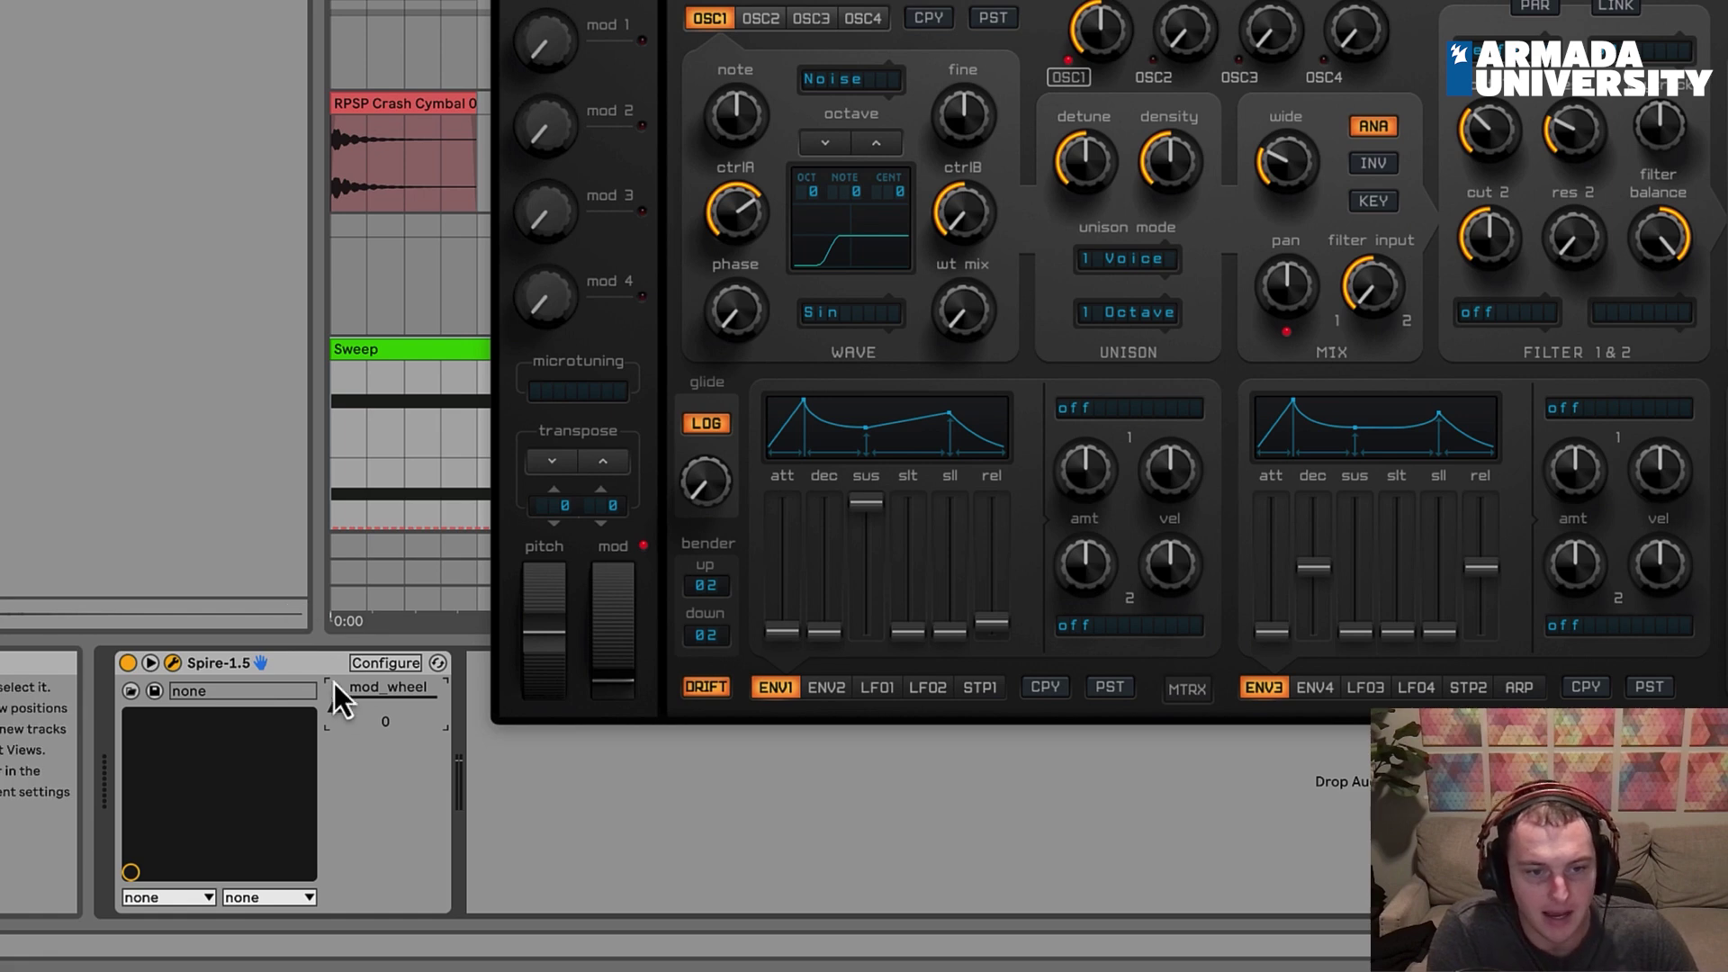
key(ctrl+alt+p)
scroll(367, 358, down, 1)
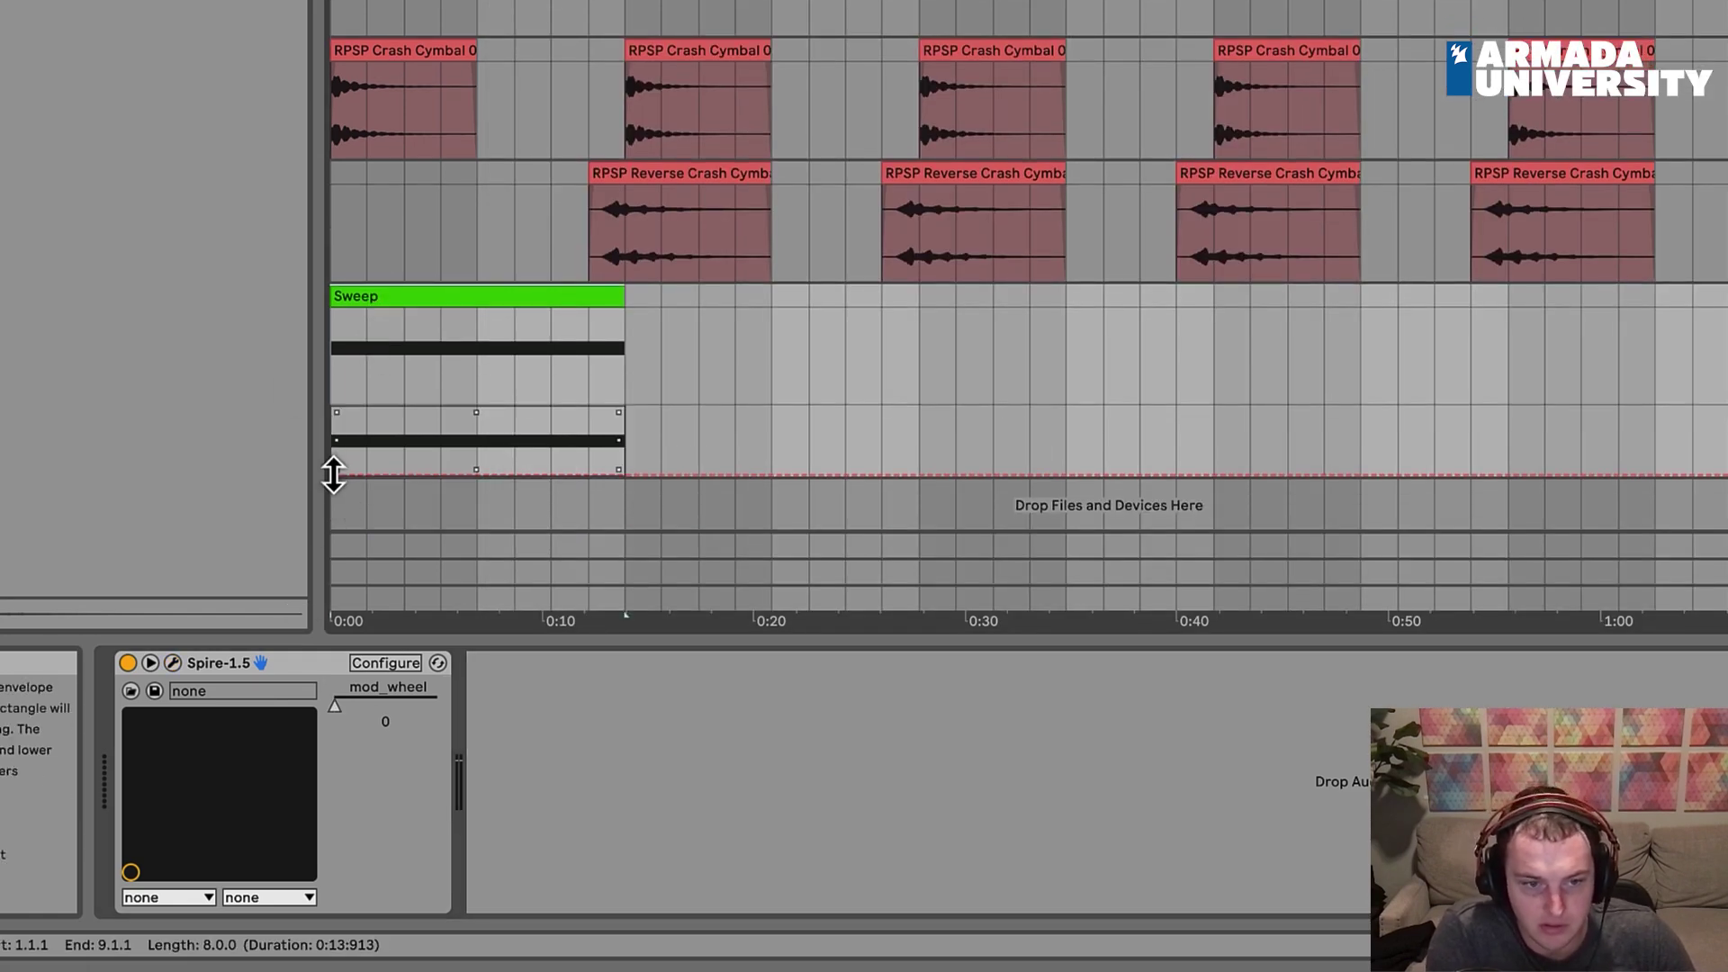
click(556, 465)
drag(558, 464, 617, 499)
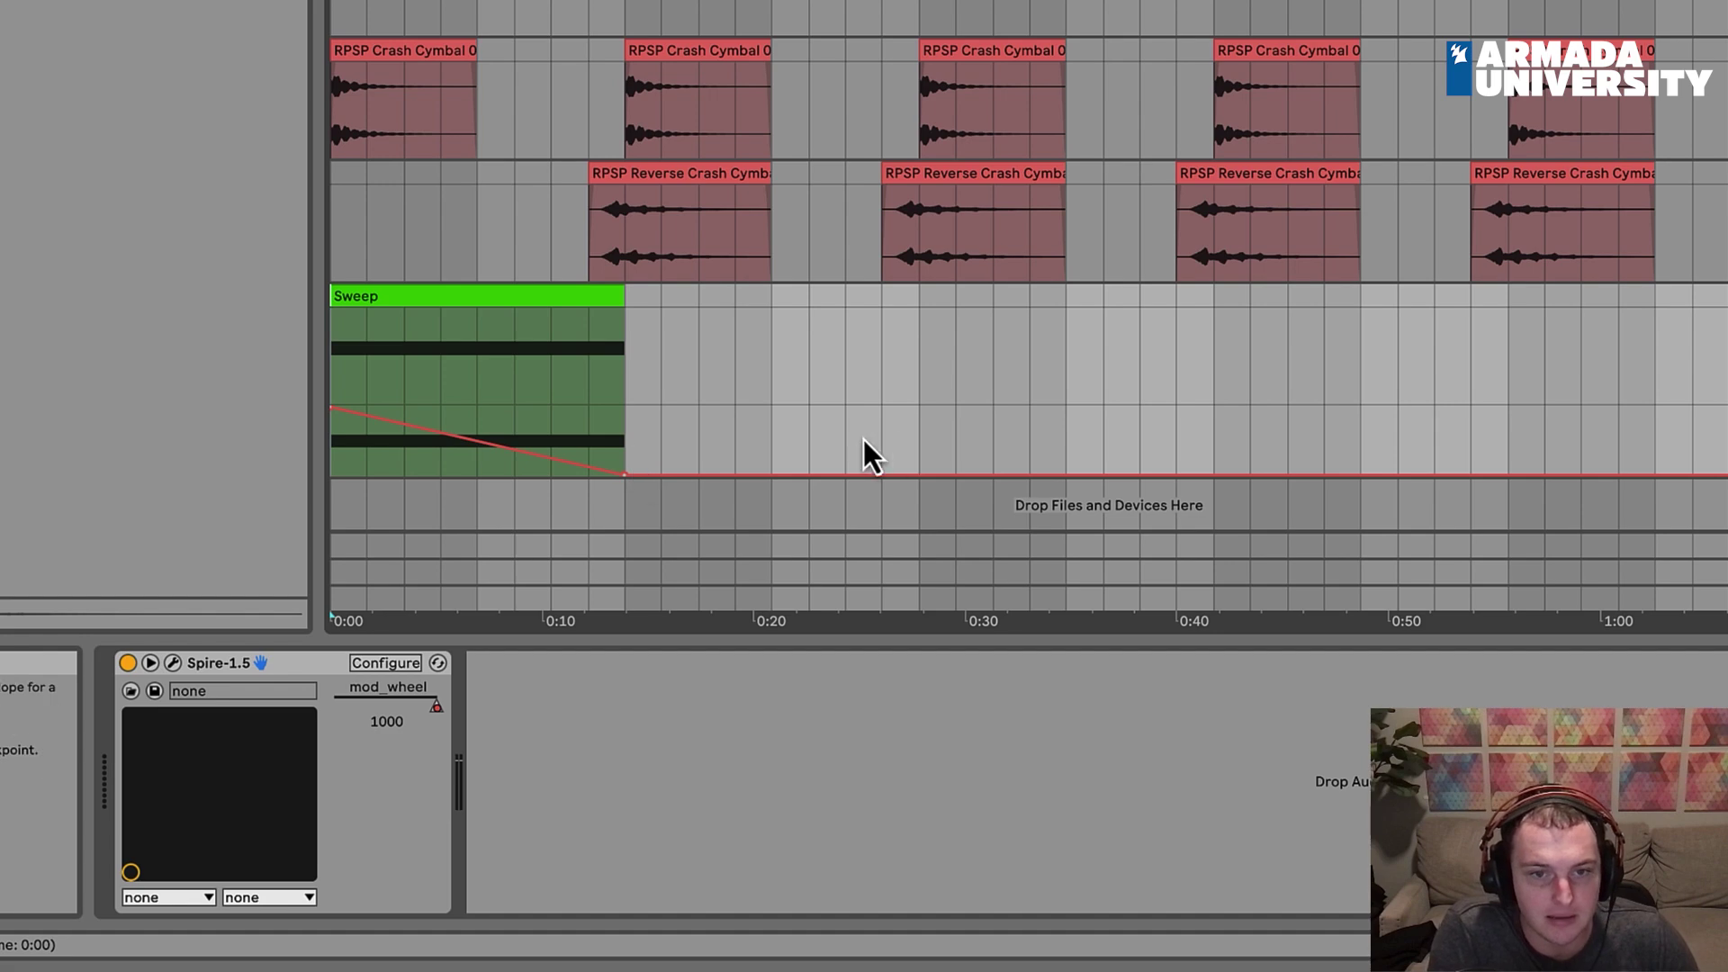
Step: Duplicate the Sweep clip up to bar 17 and ramp the mod wheel automation up to 1.00 at its end
click(520, 320)
key(ctrl+d)
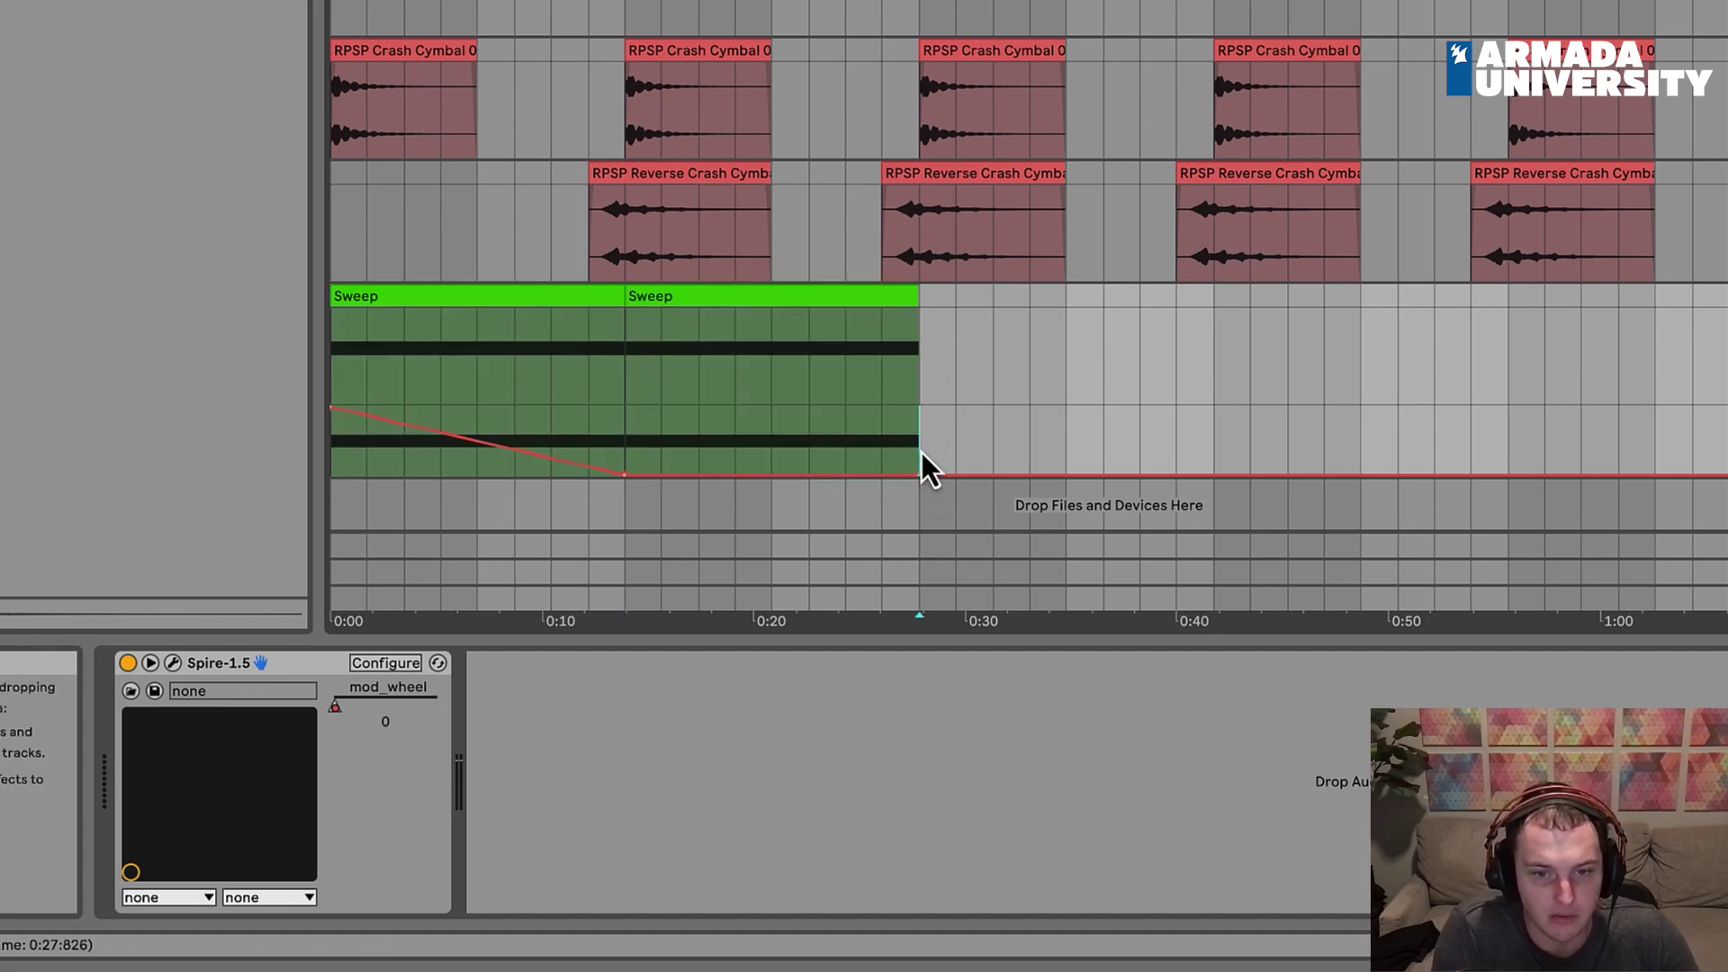
drag(920, 474, 919, 408)
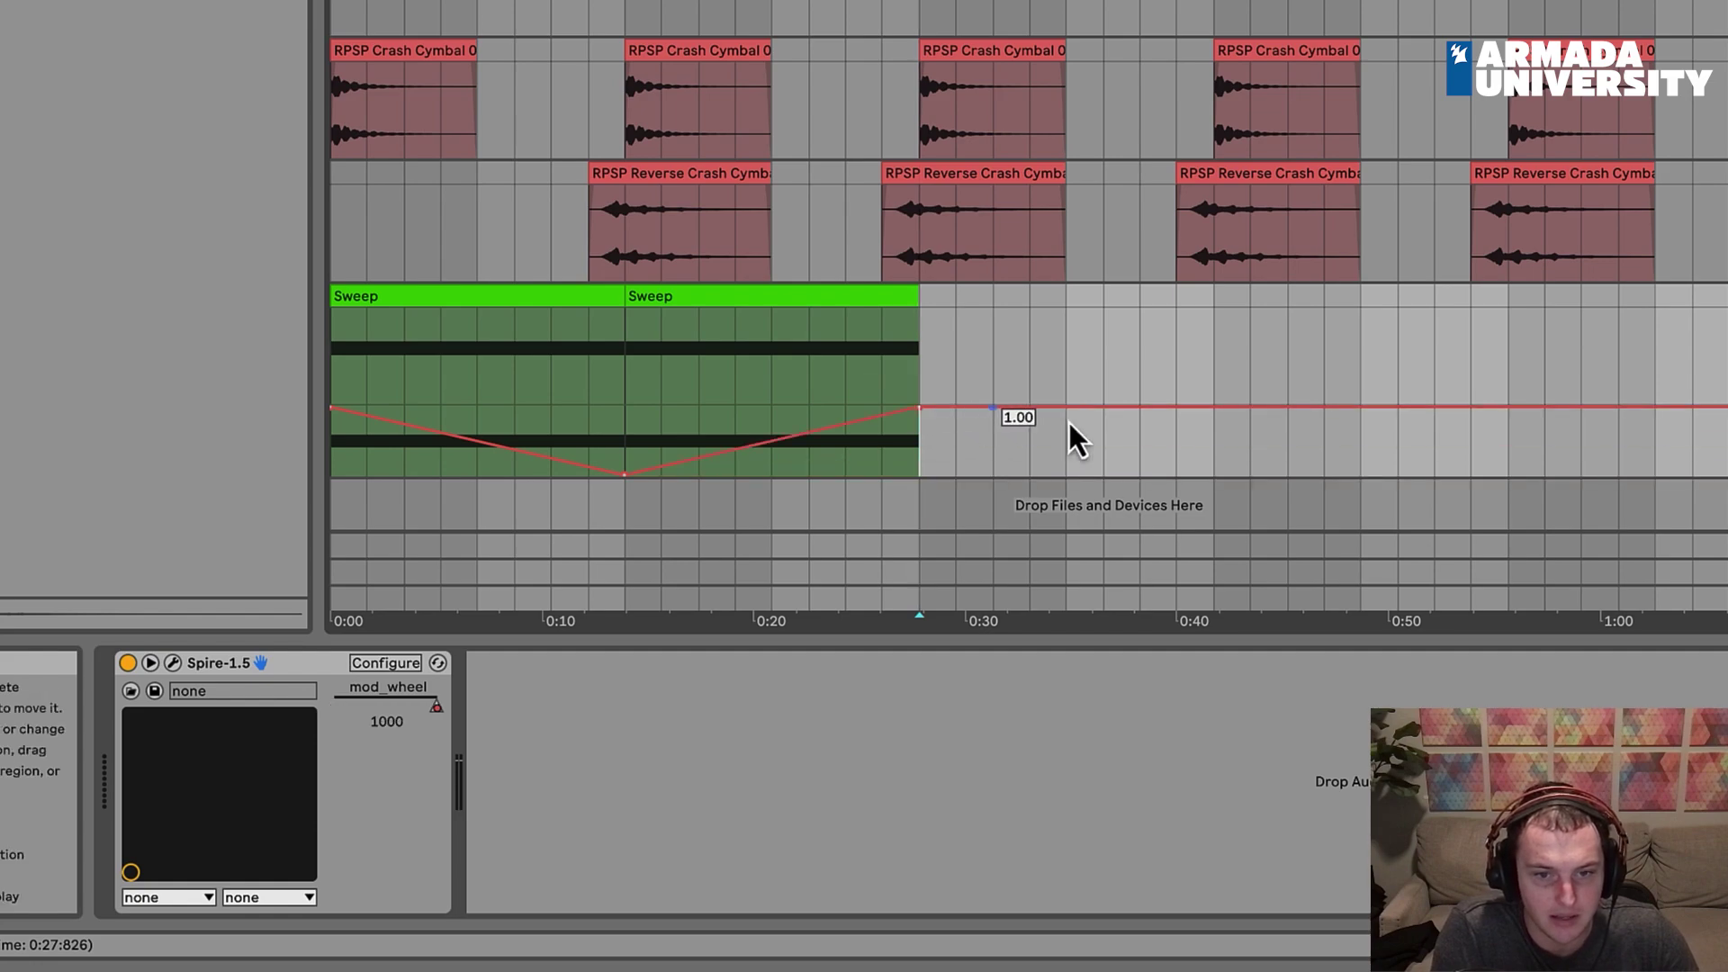
Step: Duplicate the pair of automated Sweep clips three times and delete the last clip so the sweeps end at bar 57
click(881, 301)
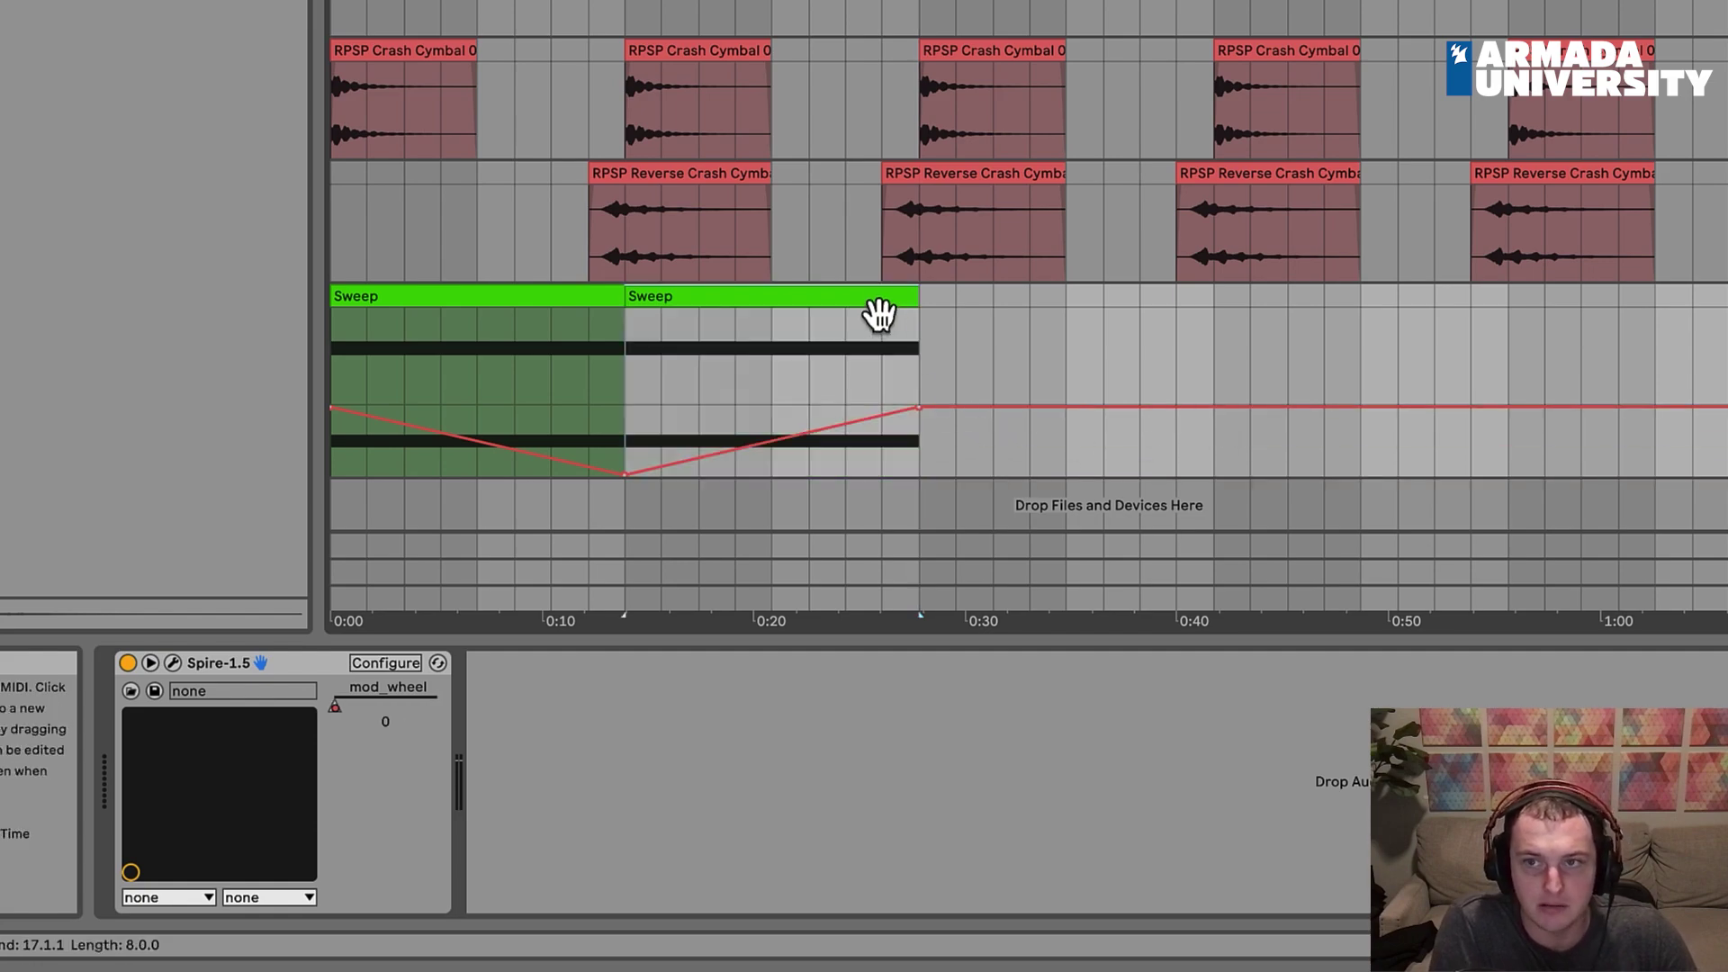
shift+click(578, 304)
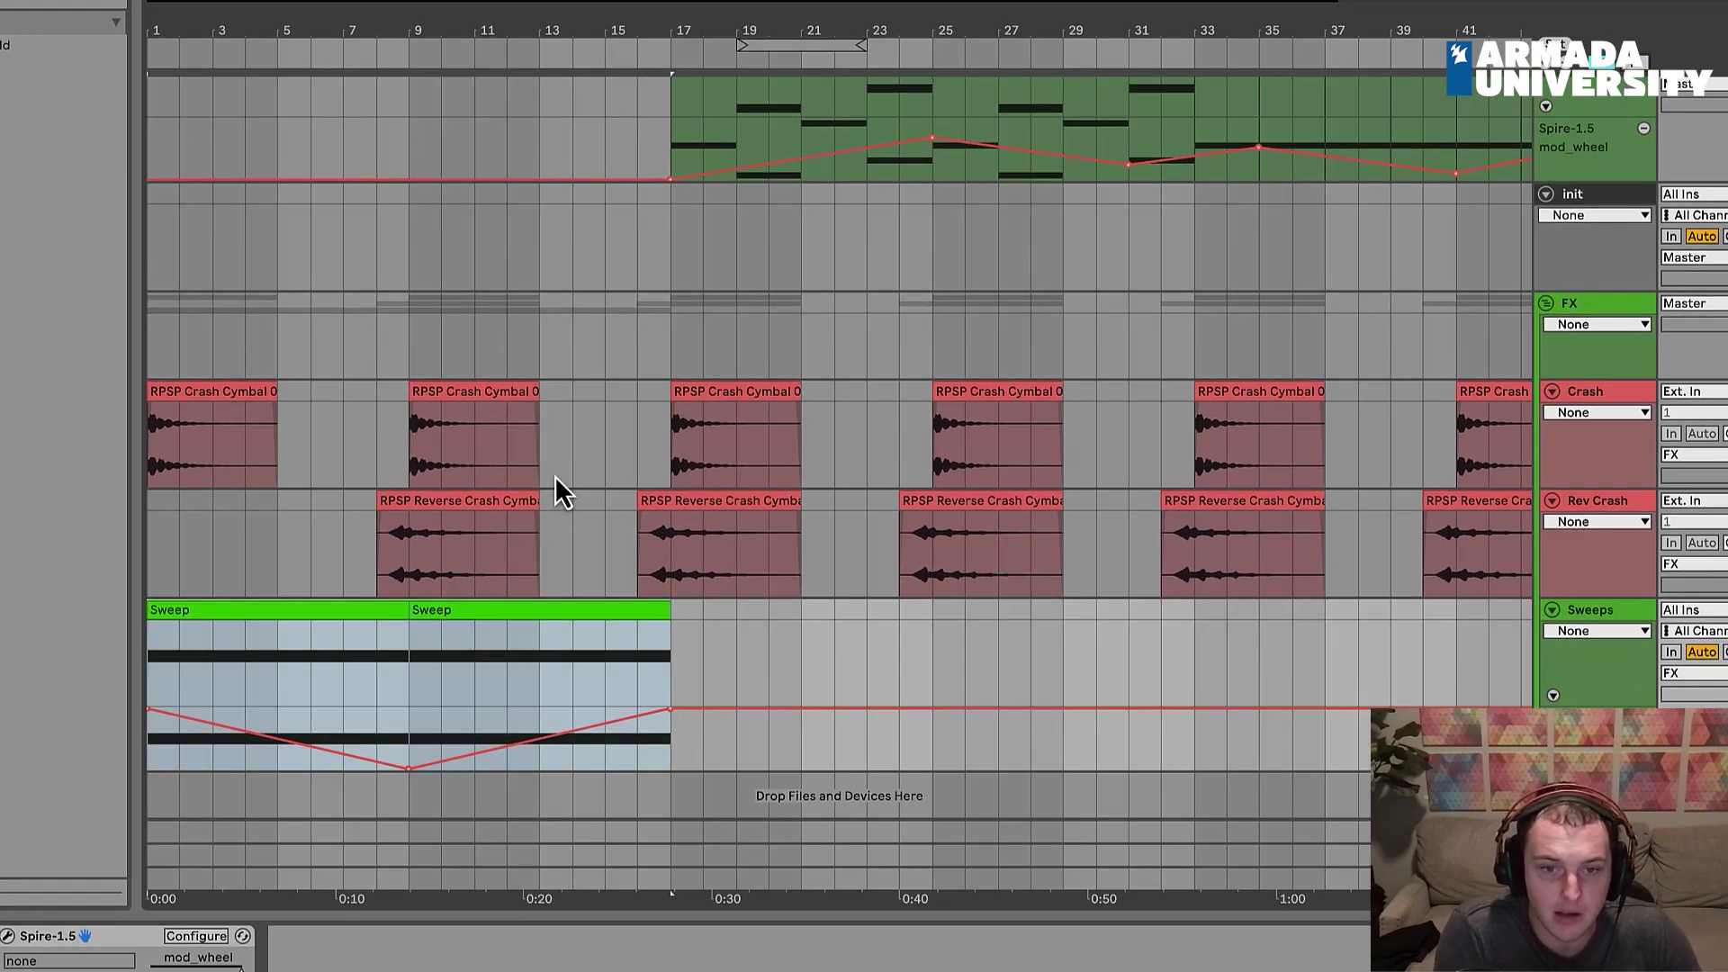
click(288, 733)
click(436, 627)
shift+click(343, 632)
key(ctrl+d)
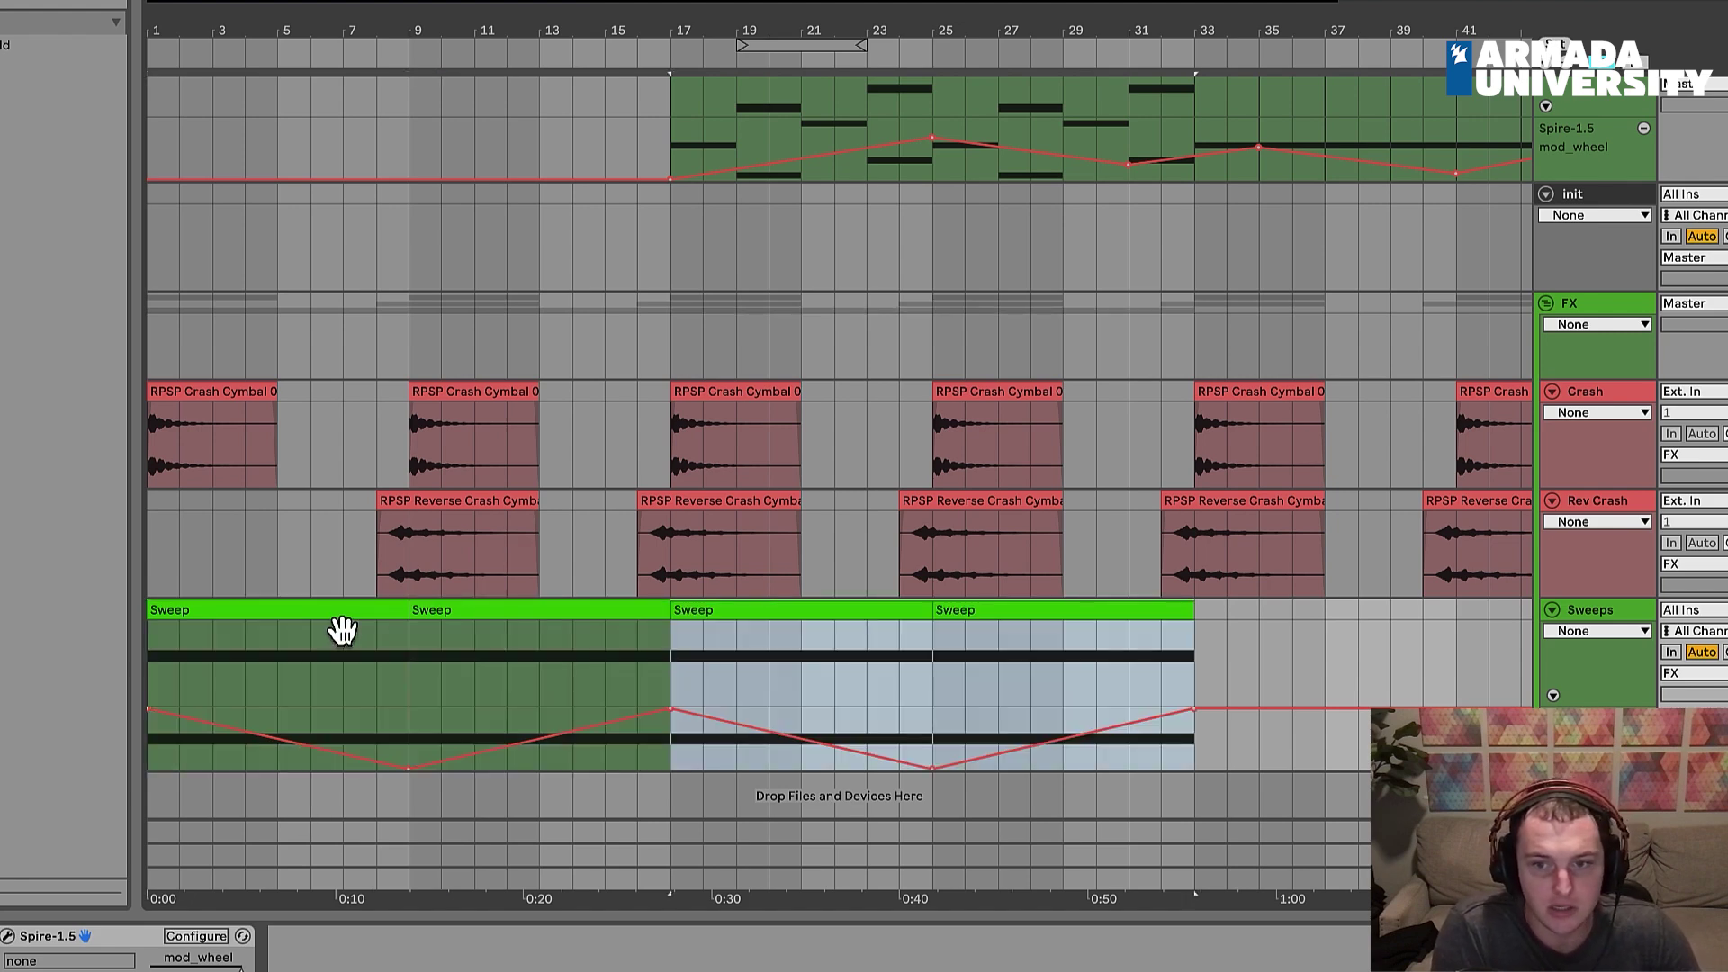
key(ctrl+d)
key(ctrl+d)
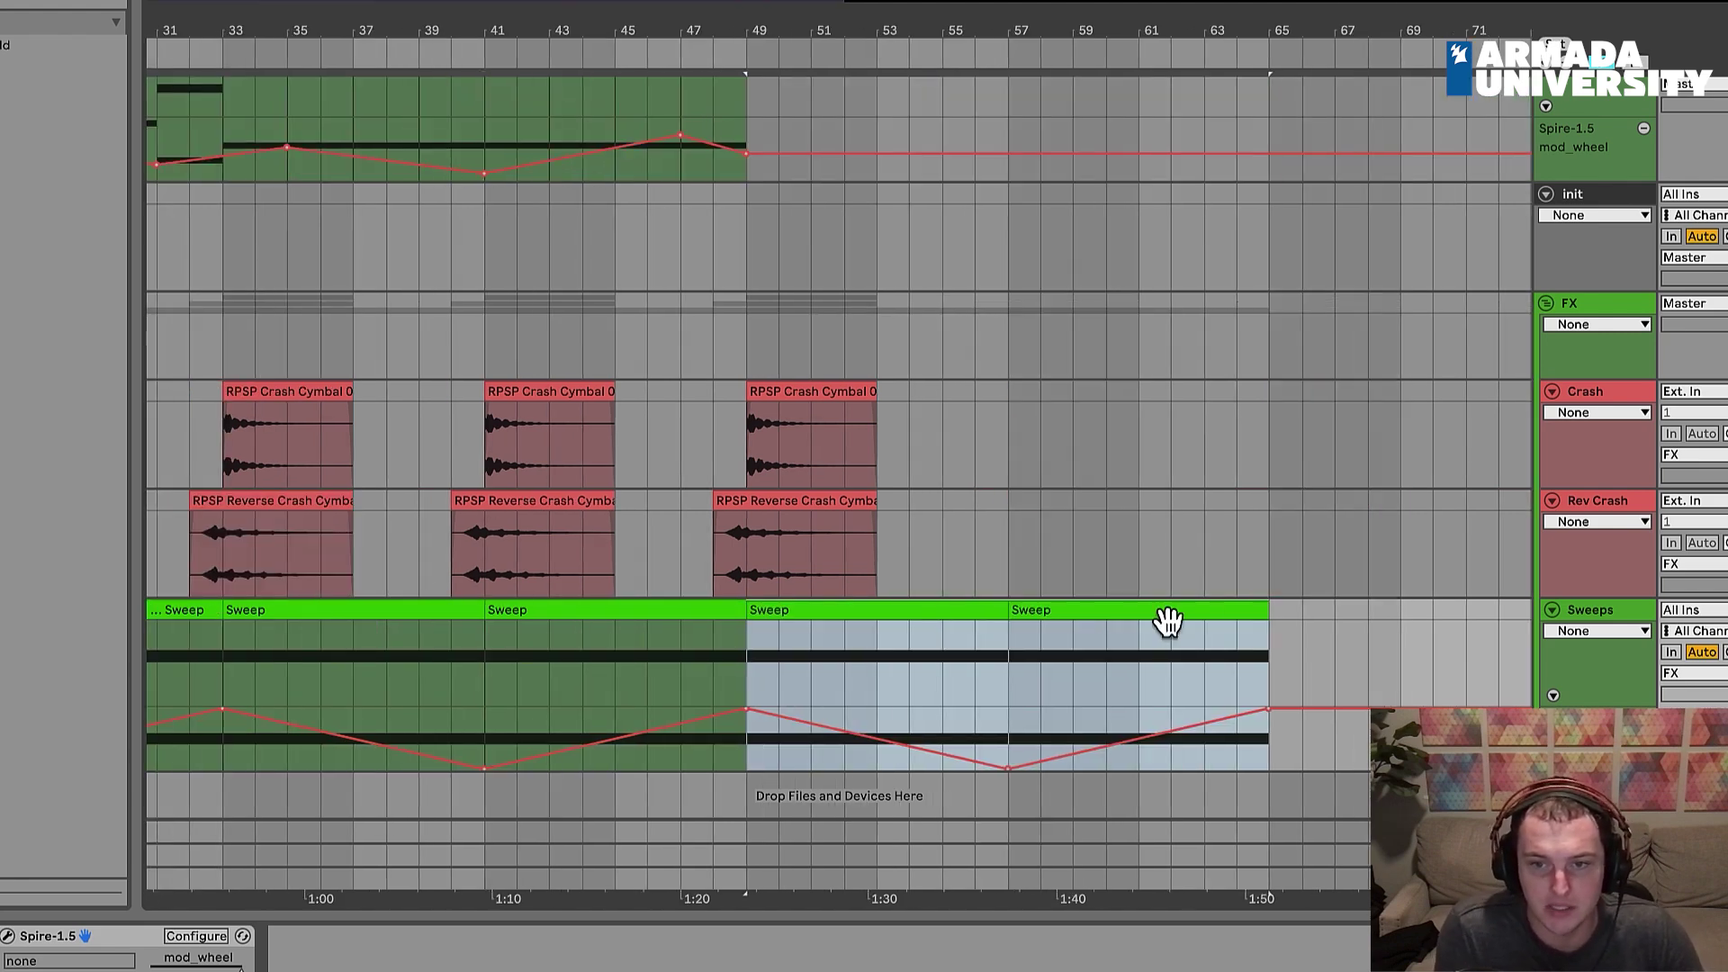
click(1165, 619)
key(Delete)
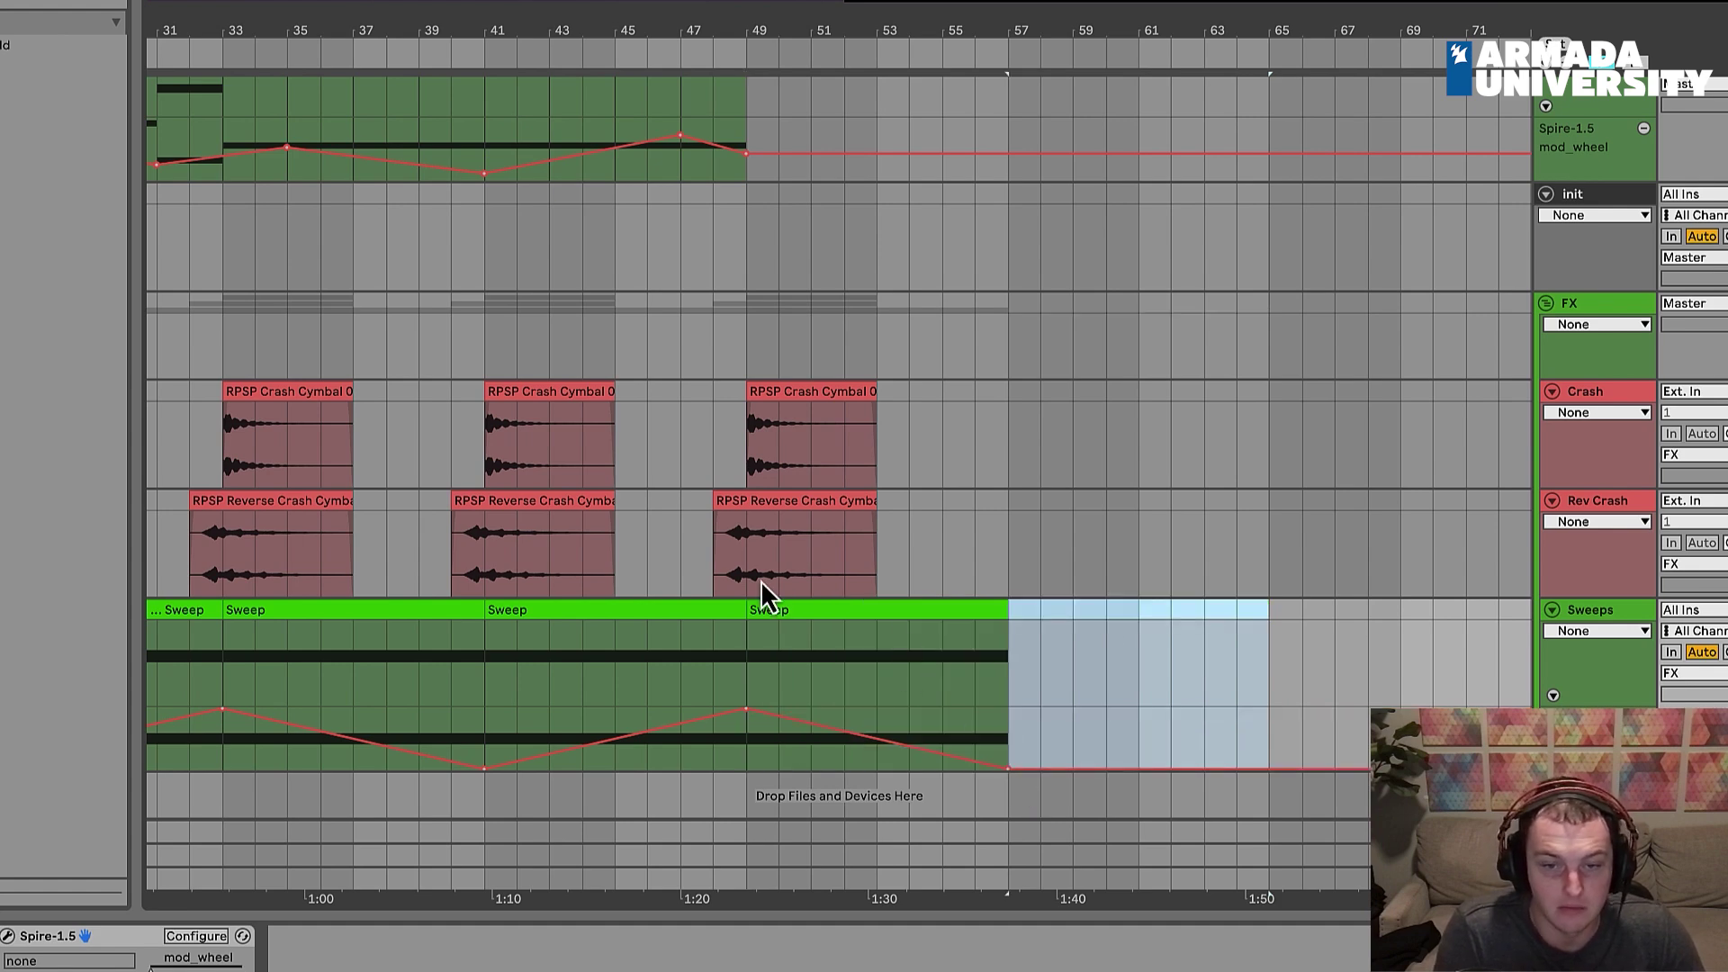
Step: Hide the automation and play the arrangement from the start to hear the sweeps with the crashes and other tracks
drag(467, 23, 1419, 27)
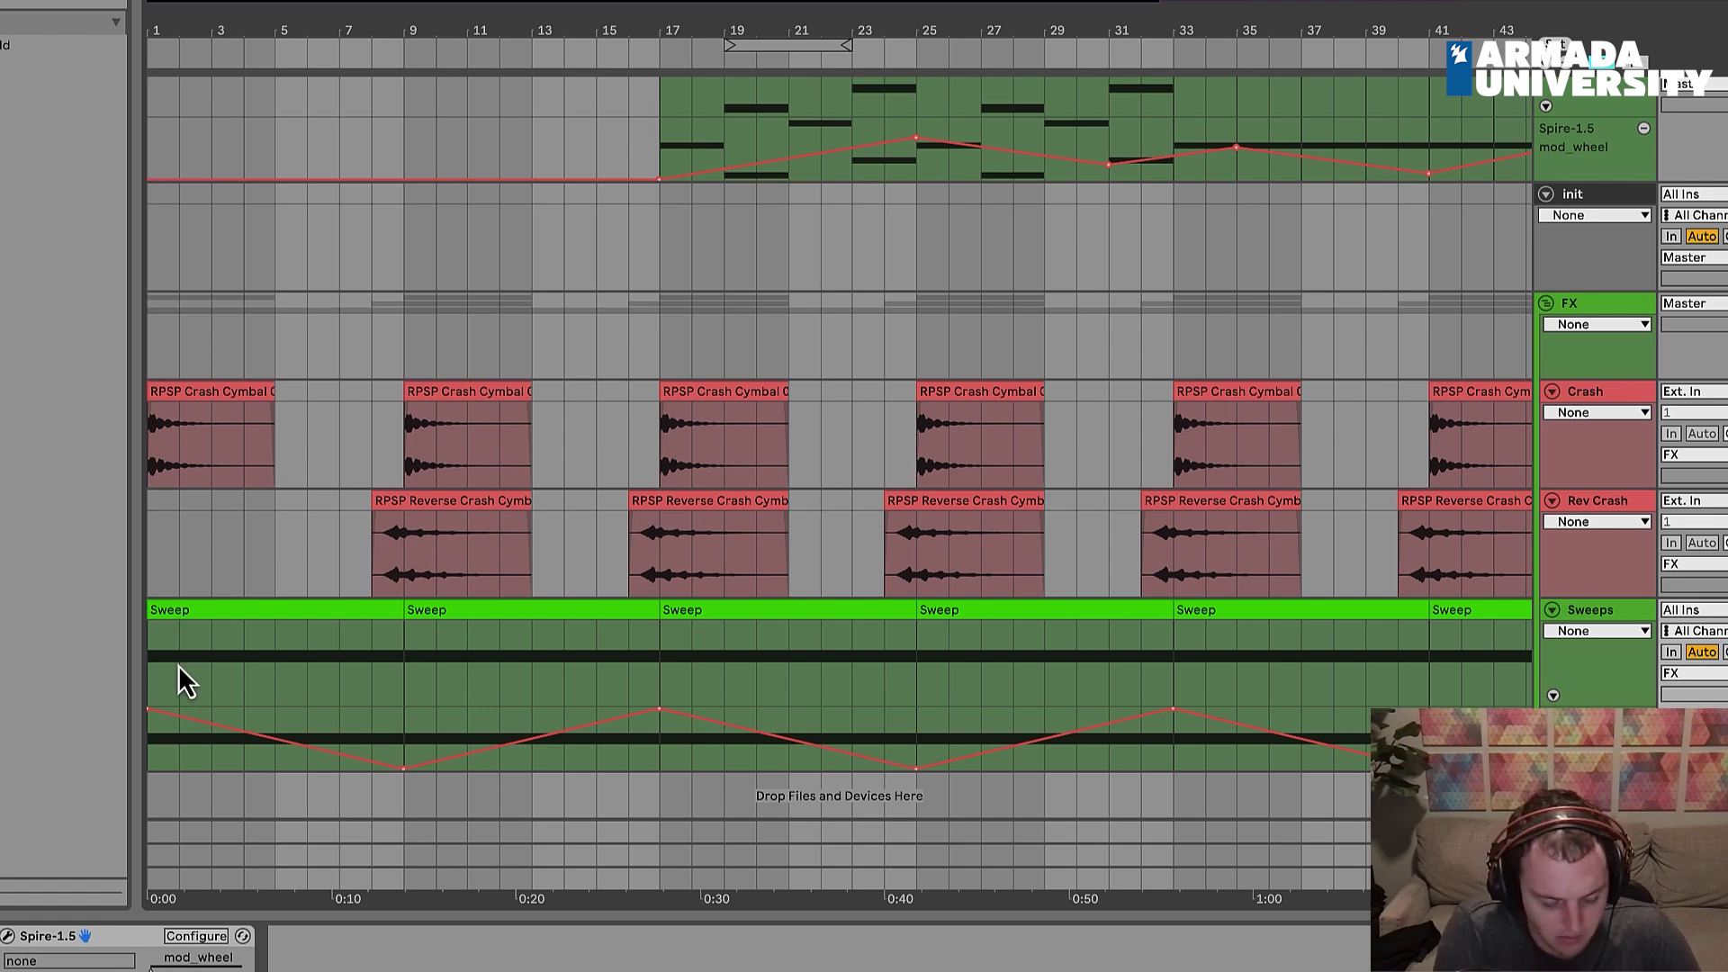
key(a)
key(space)
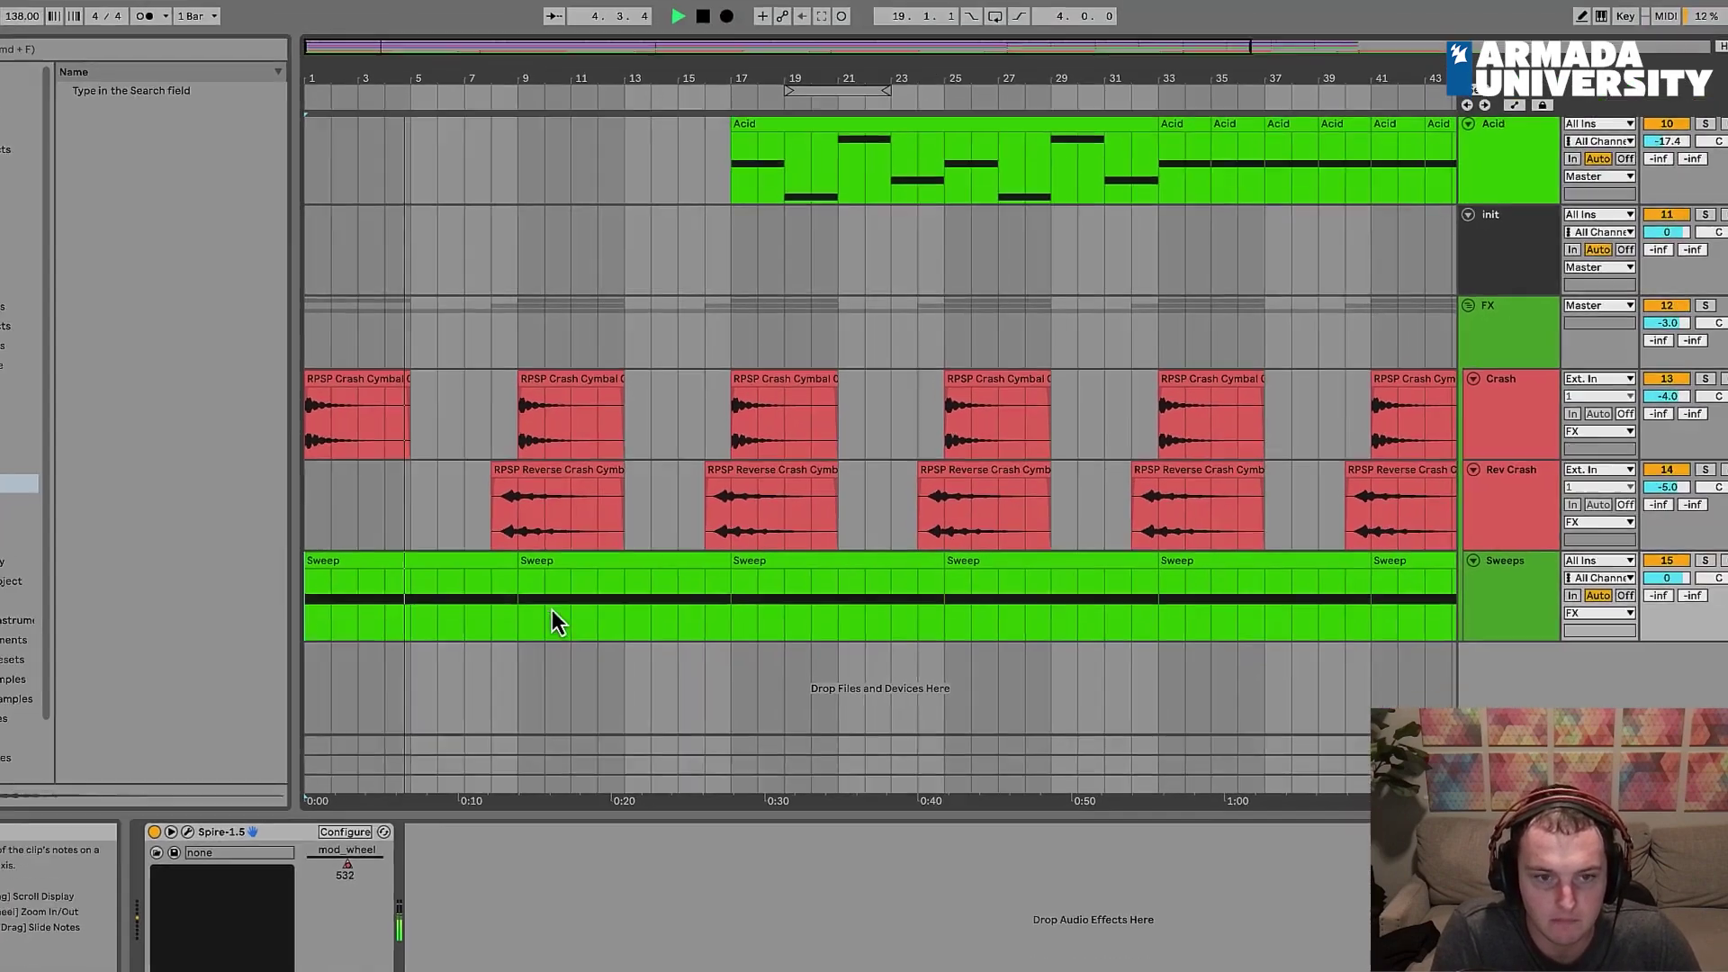
scroll(525, 636, up, 2)
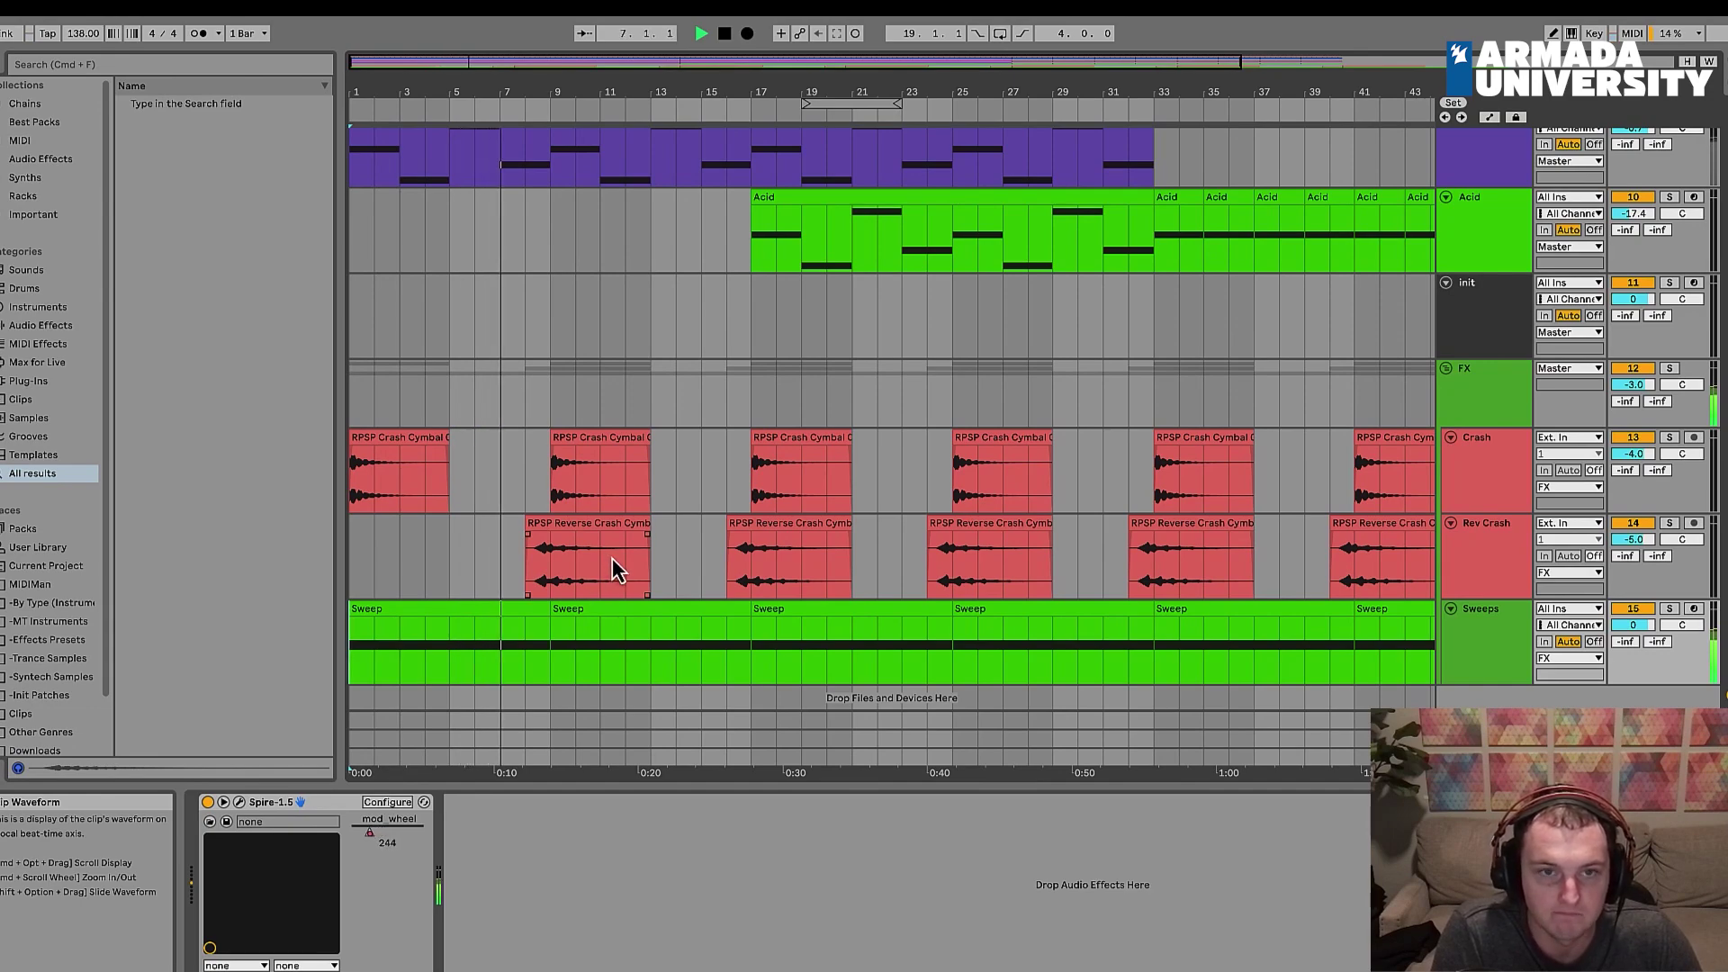
scroll(612, 558, up, 5)
scroll(590, 549, down, 7)
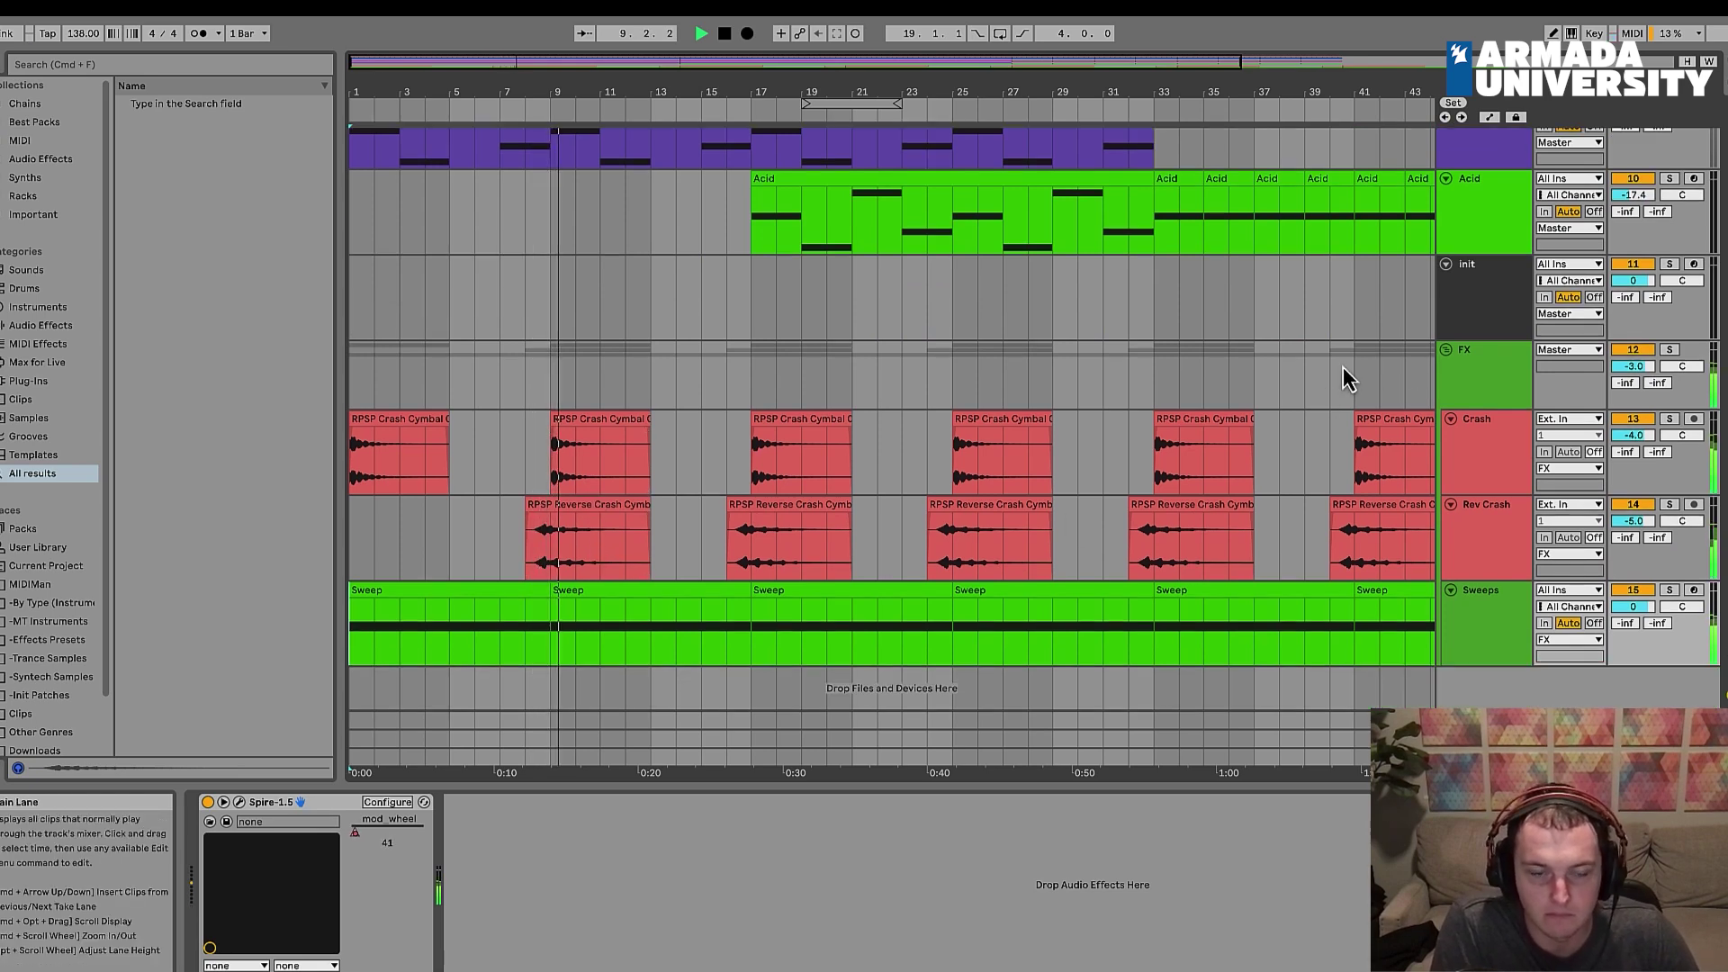
key(space)
scroll(861, 304, up, 1)
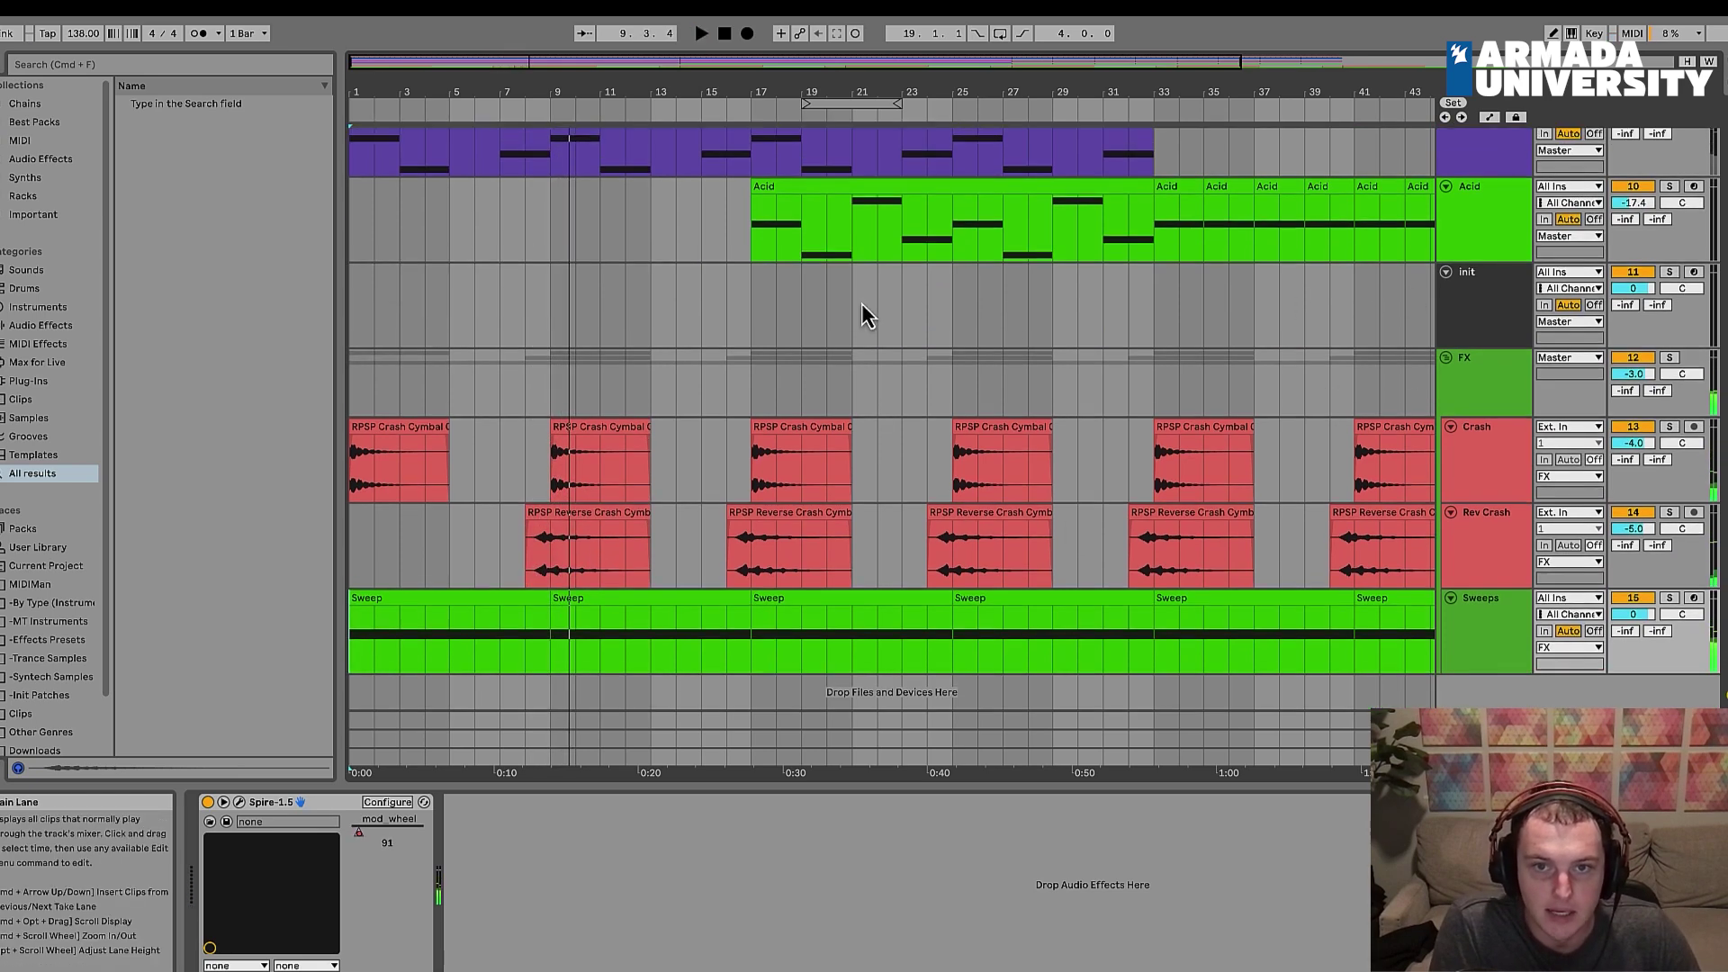
Step: Copy the kick-sidechained Compressor from the Acid track and paste it after Spire on the Sweeps track
click(1450, 218)
click(585, 801)
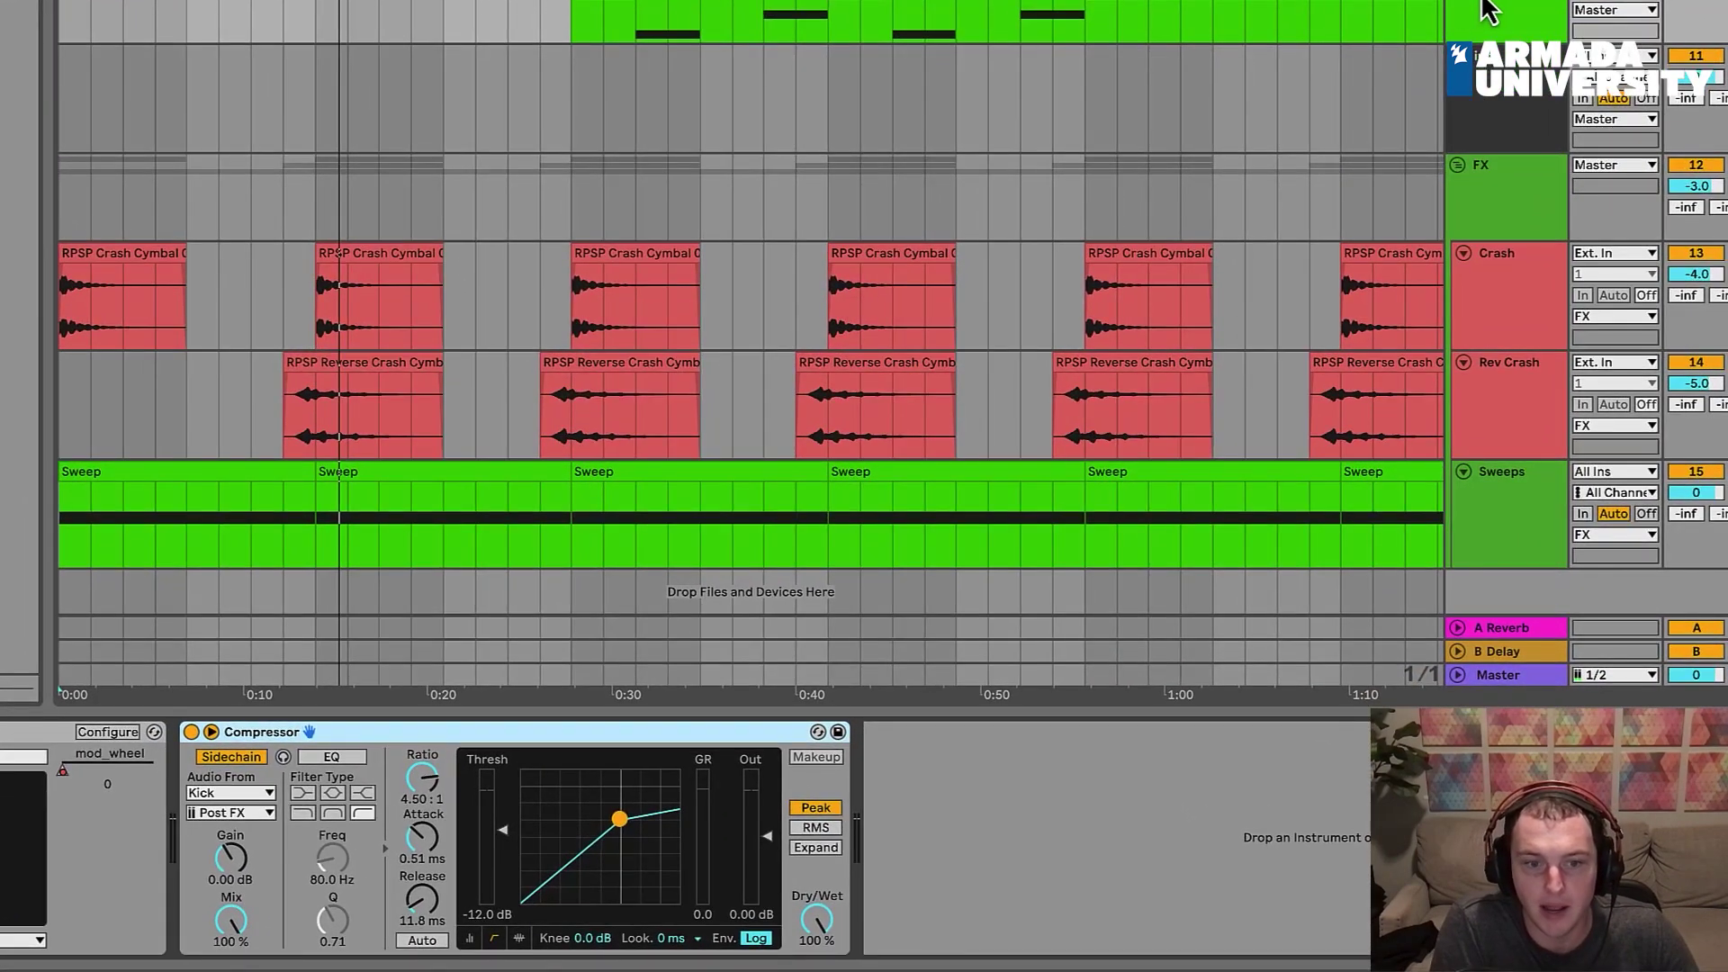
key(Delete)
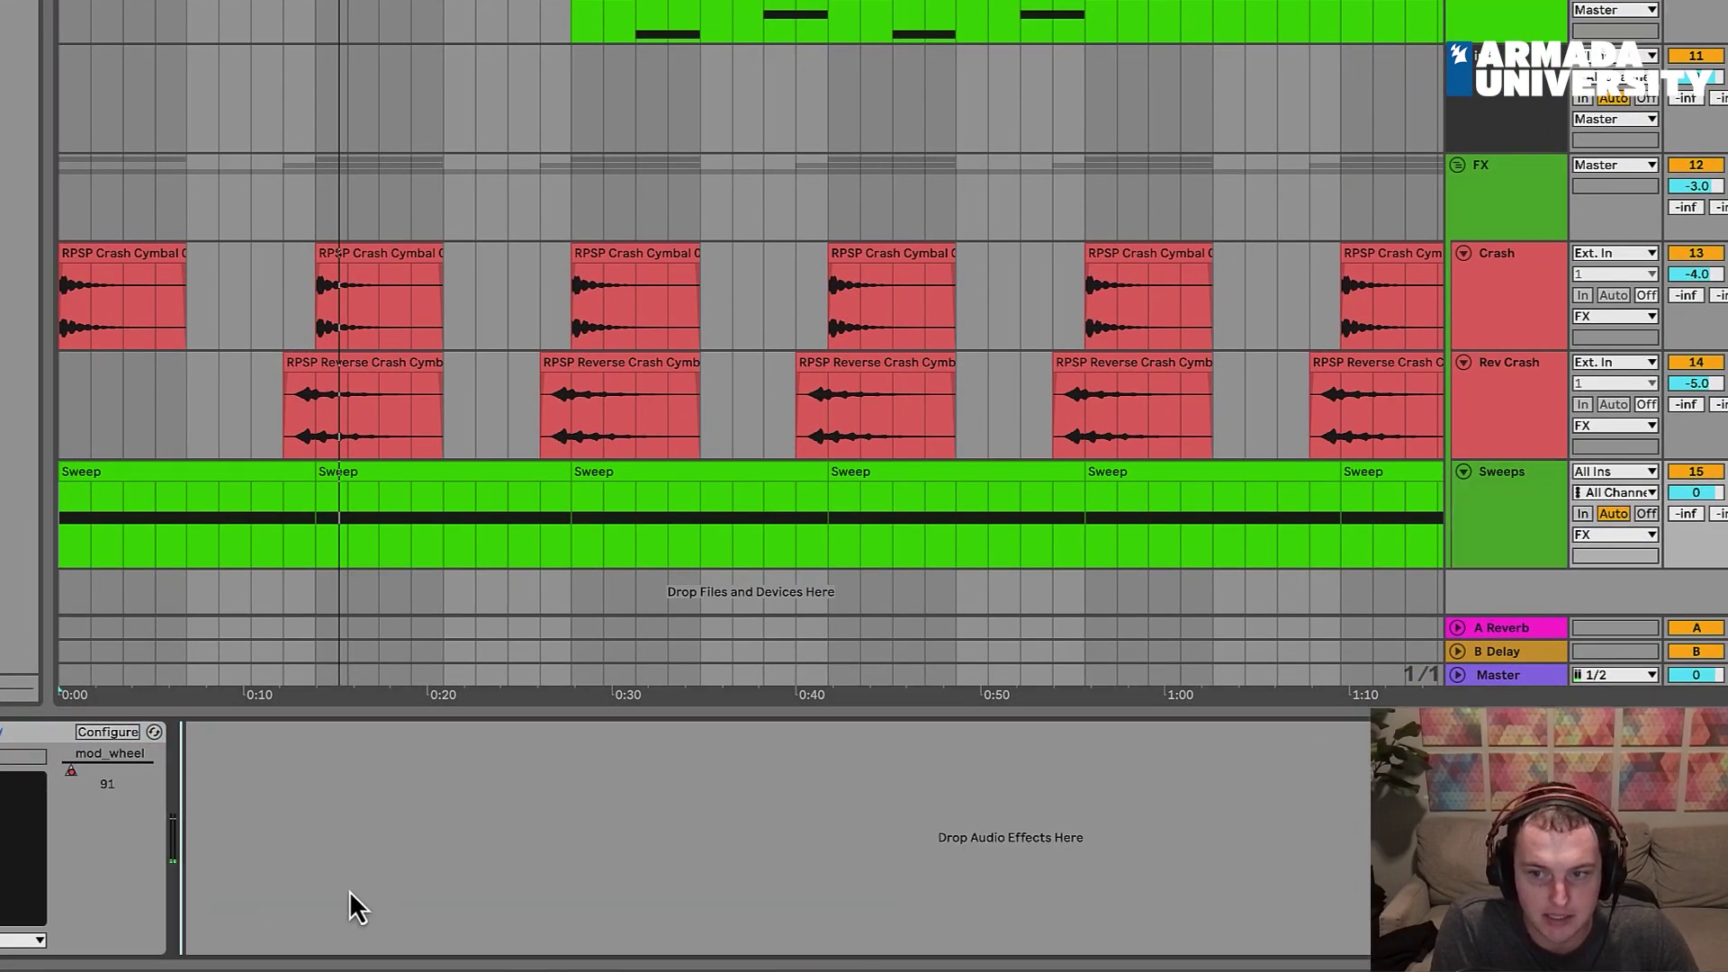
key(ctrl+z)
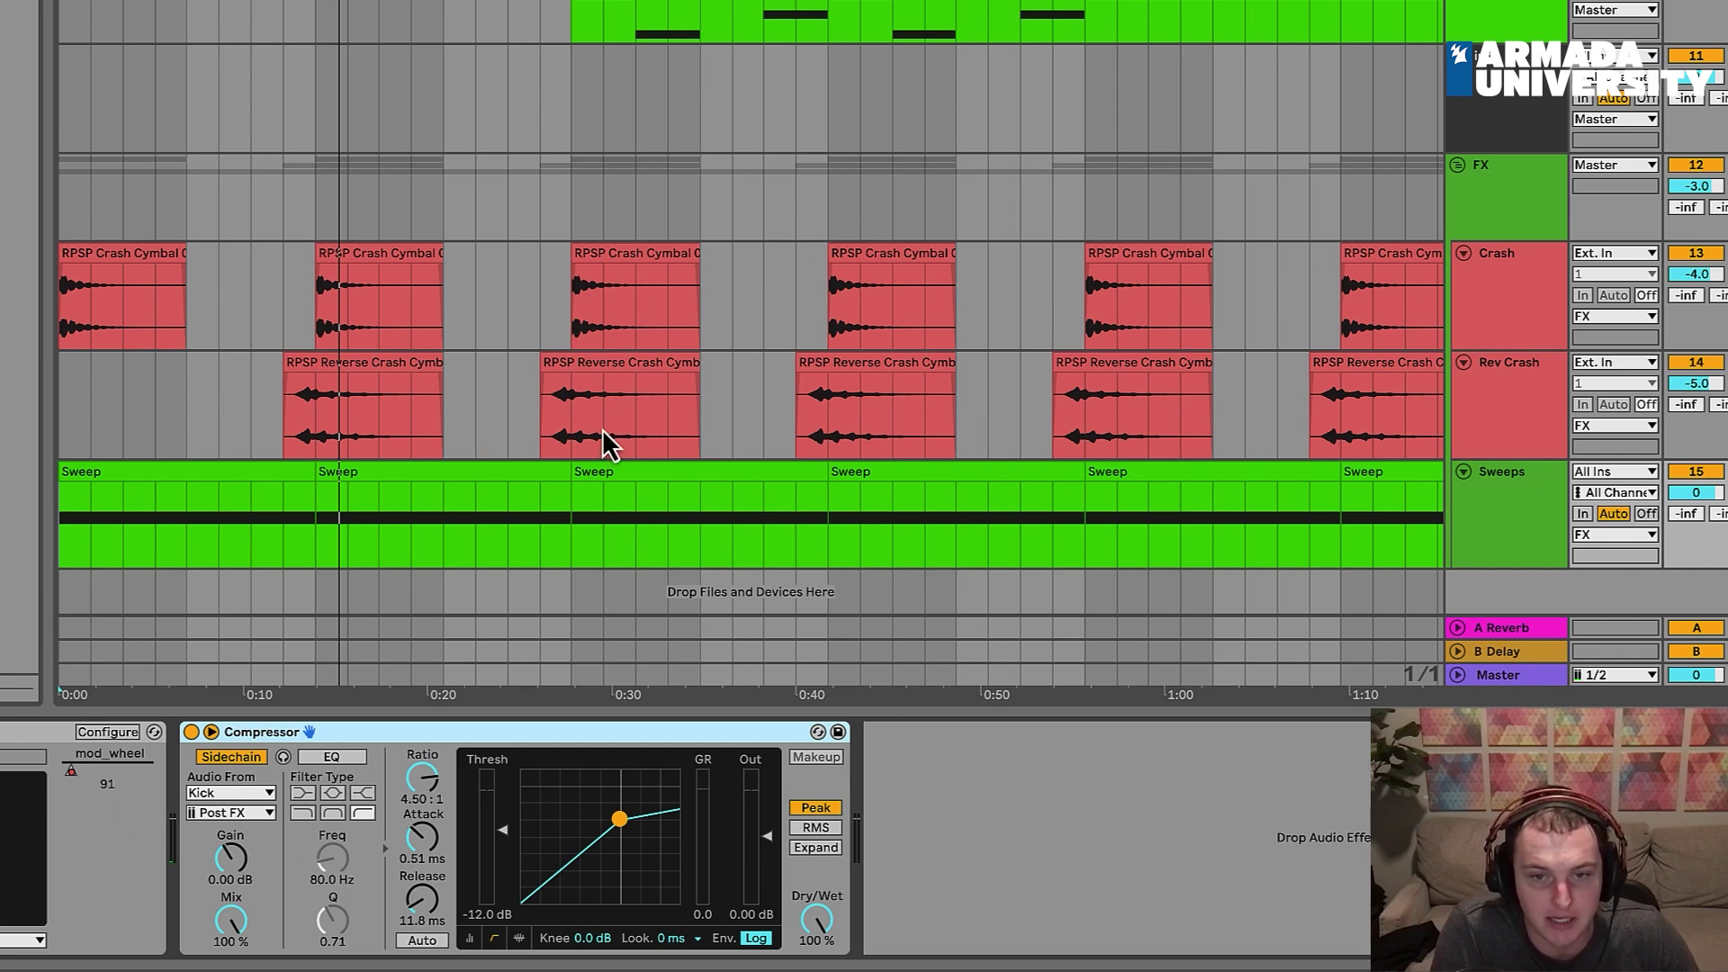
Step: Play the sweep from the start and raise the Sweeps compressor's threshold to -7.94 dB
click(68, 516)
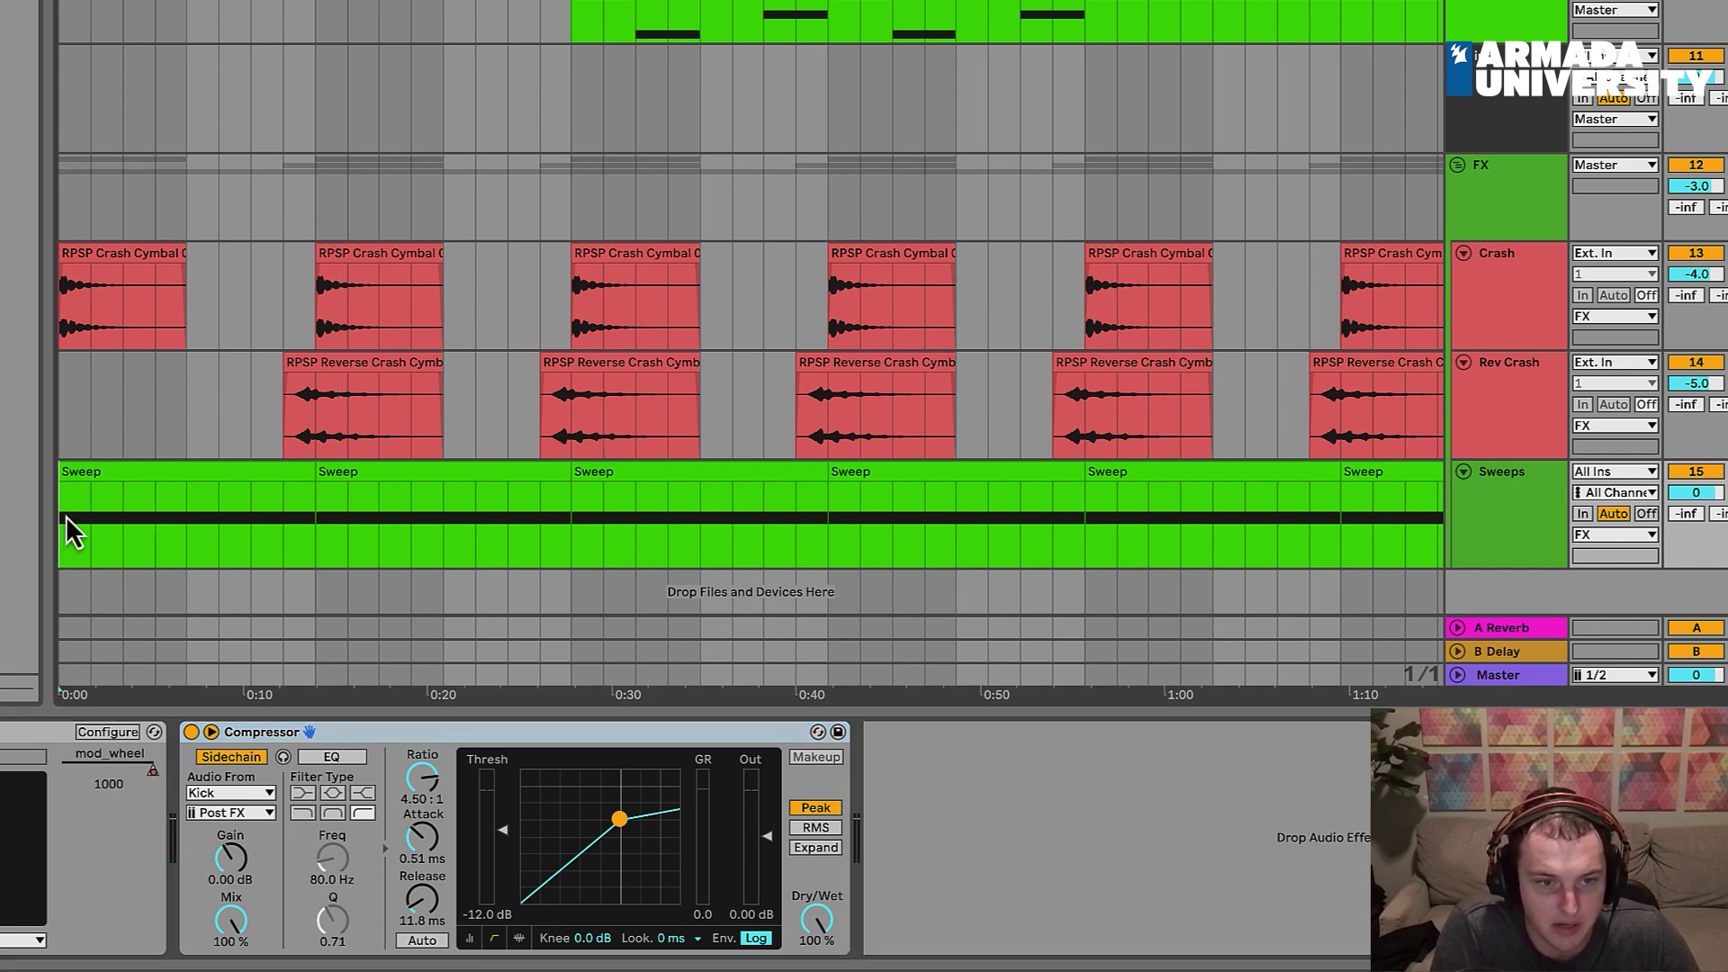
key(space)
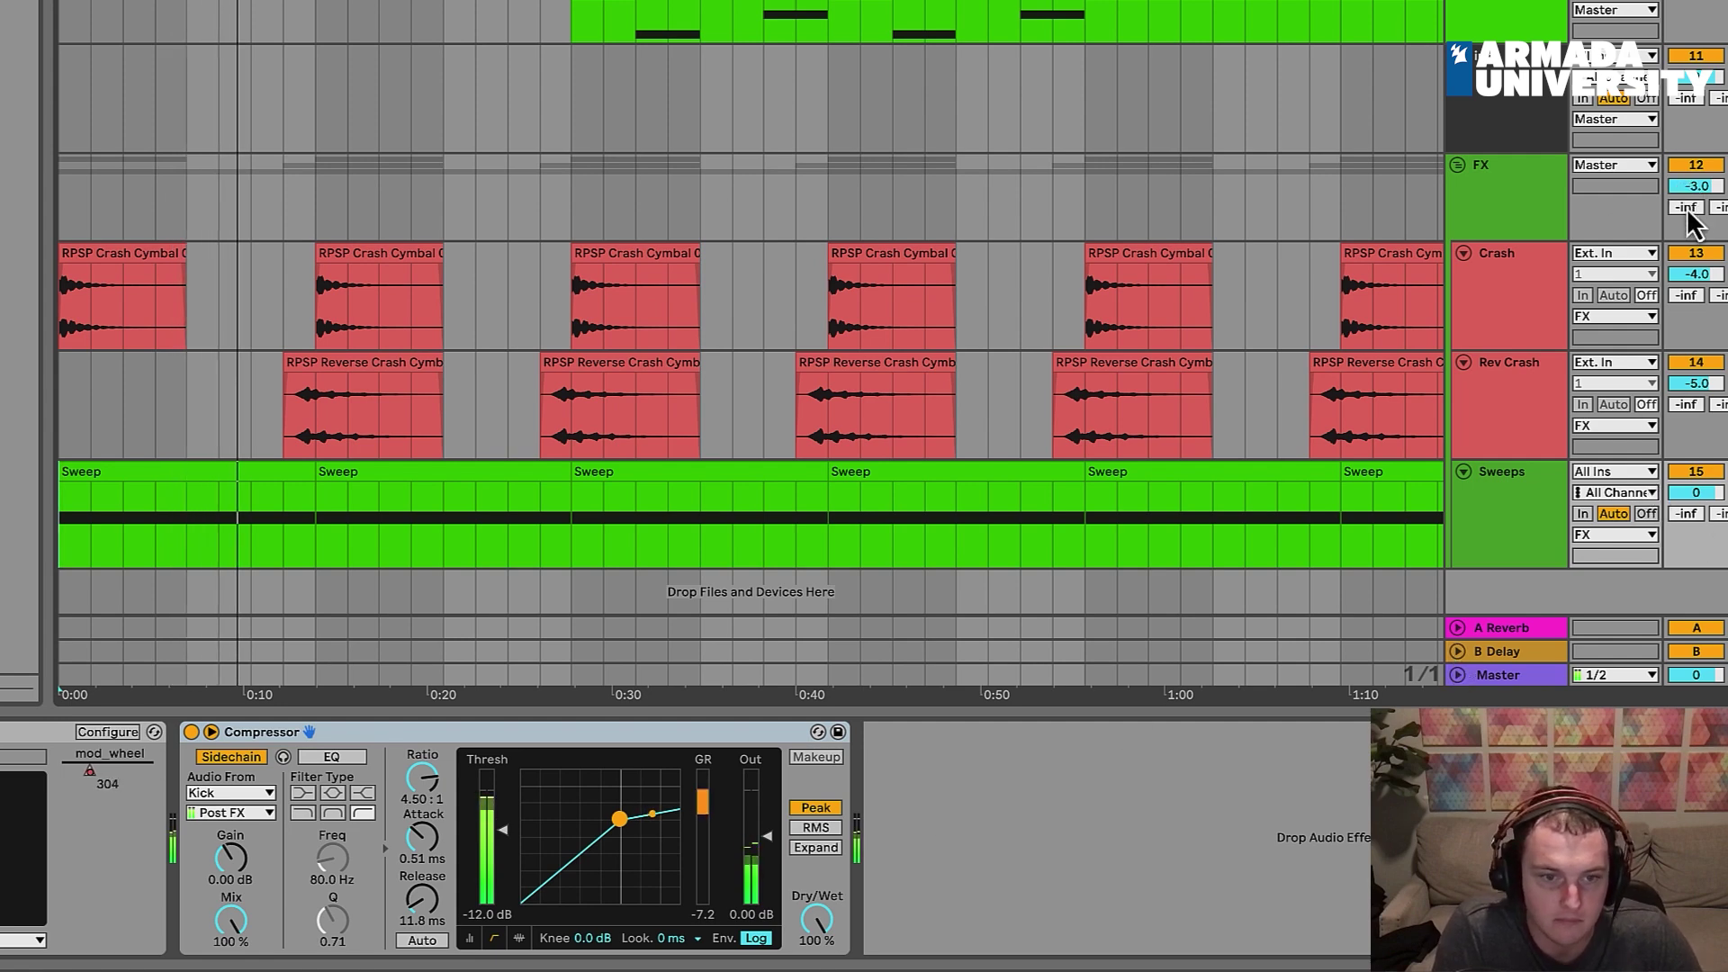
key(space)
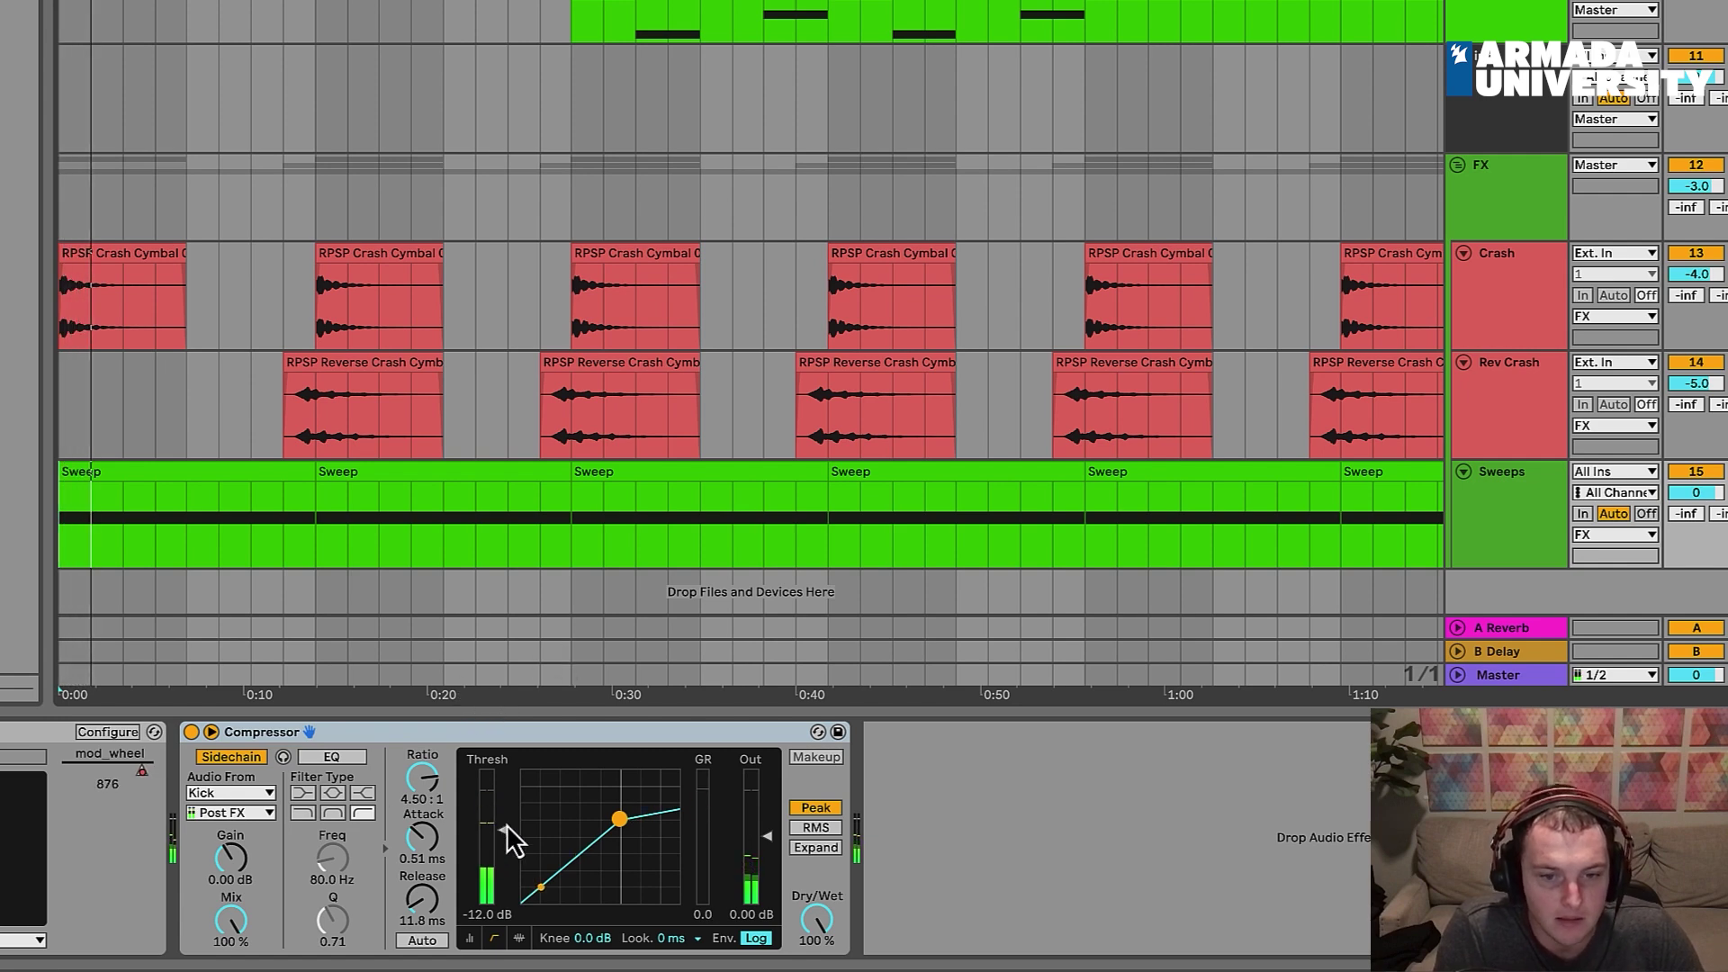
drag(502, 829, 502, 816)
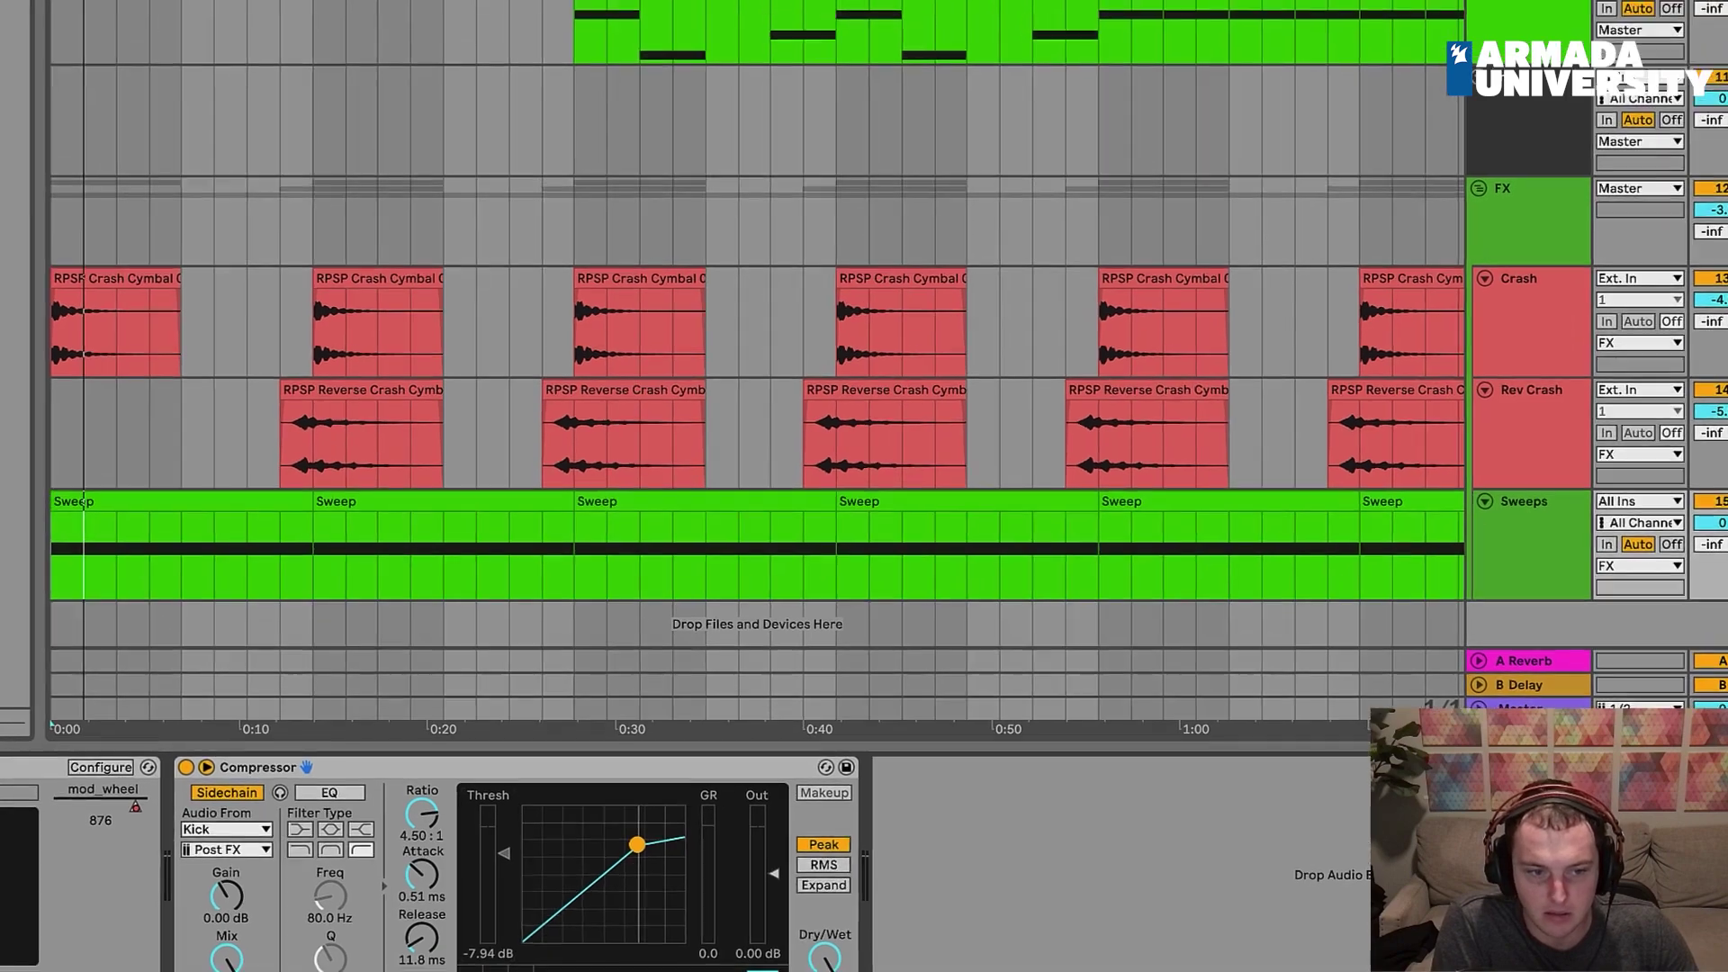
Step: Show the modulation matrix of Spire on the Sweeps track, lower the mod wheel and turn oscillator 1's volume fully down
click(44, 625)
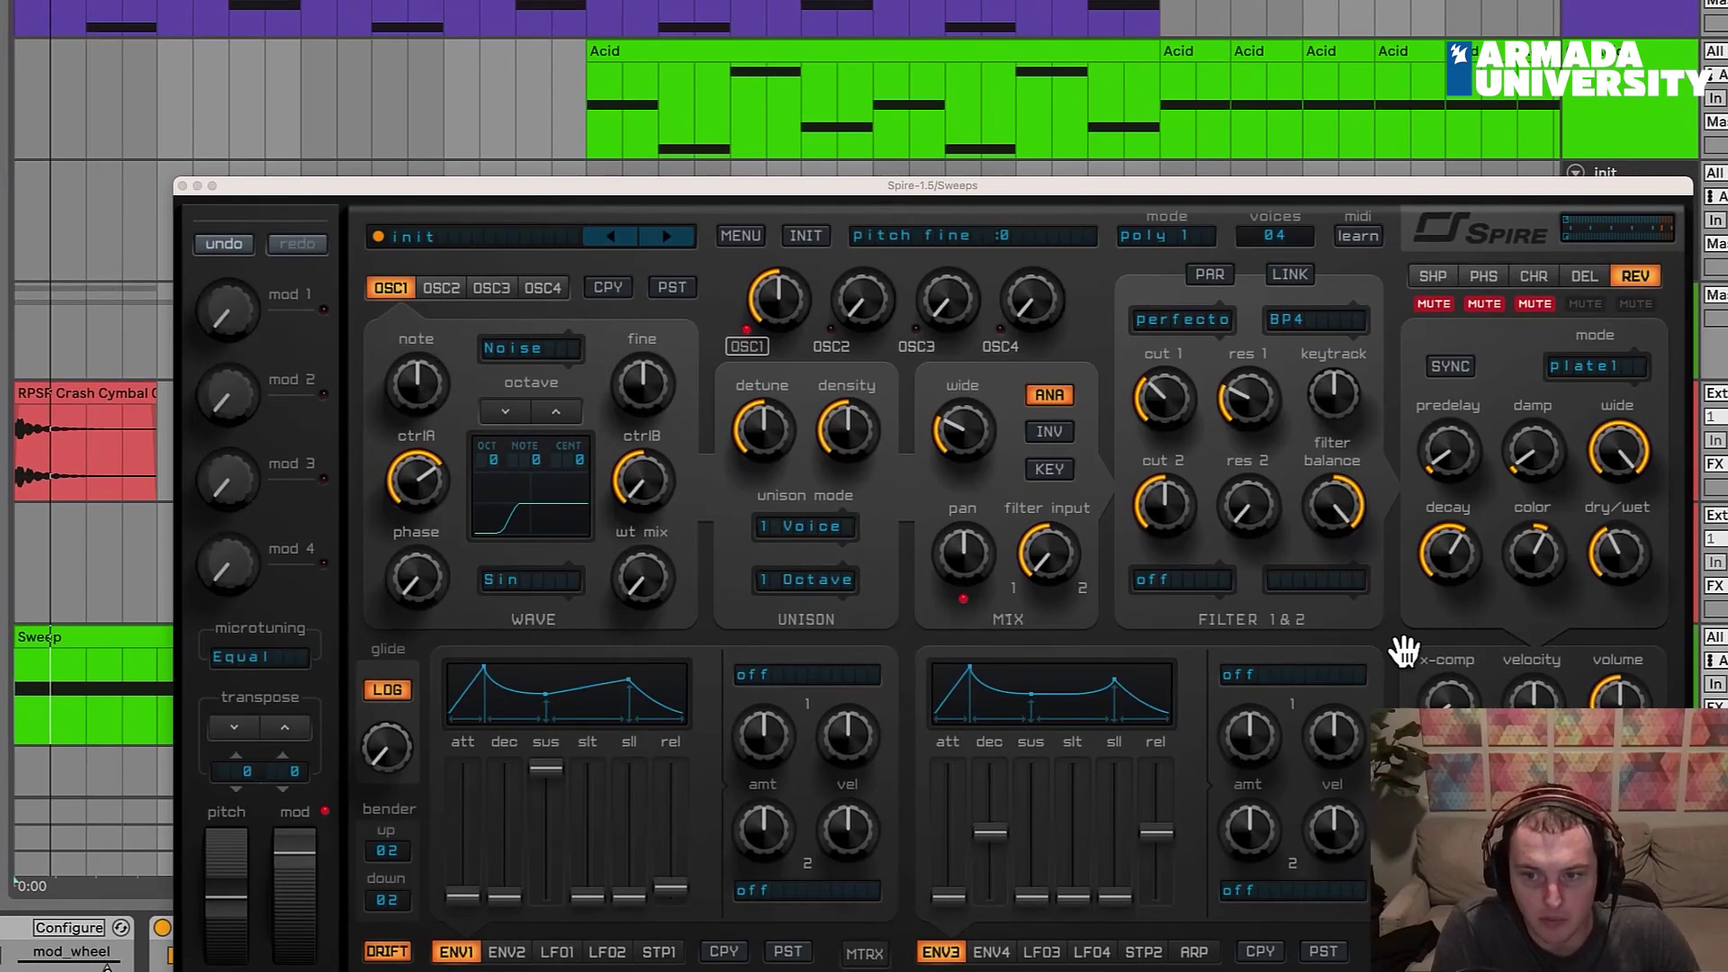
drag(1601, 201, 1466, 66)
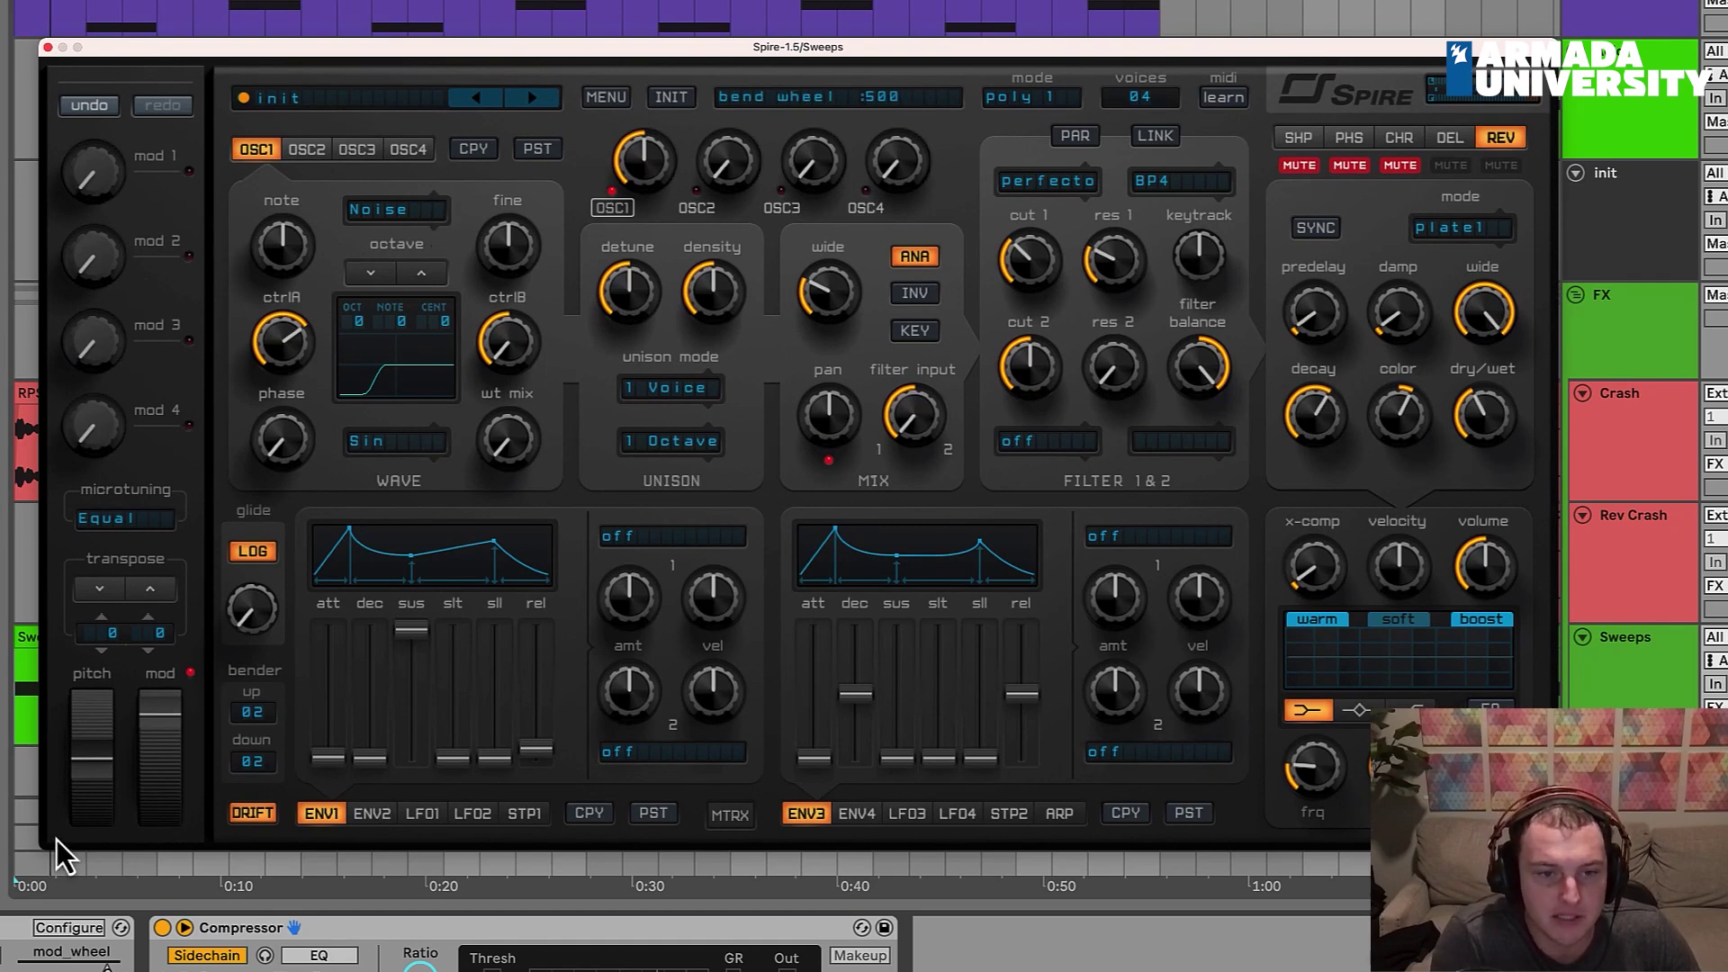
click(727, 815)
drag(180, 801, 128, 898)
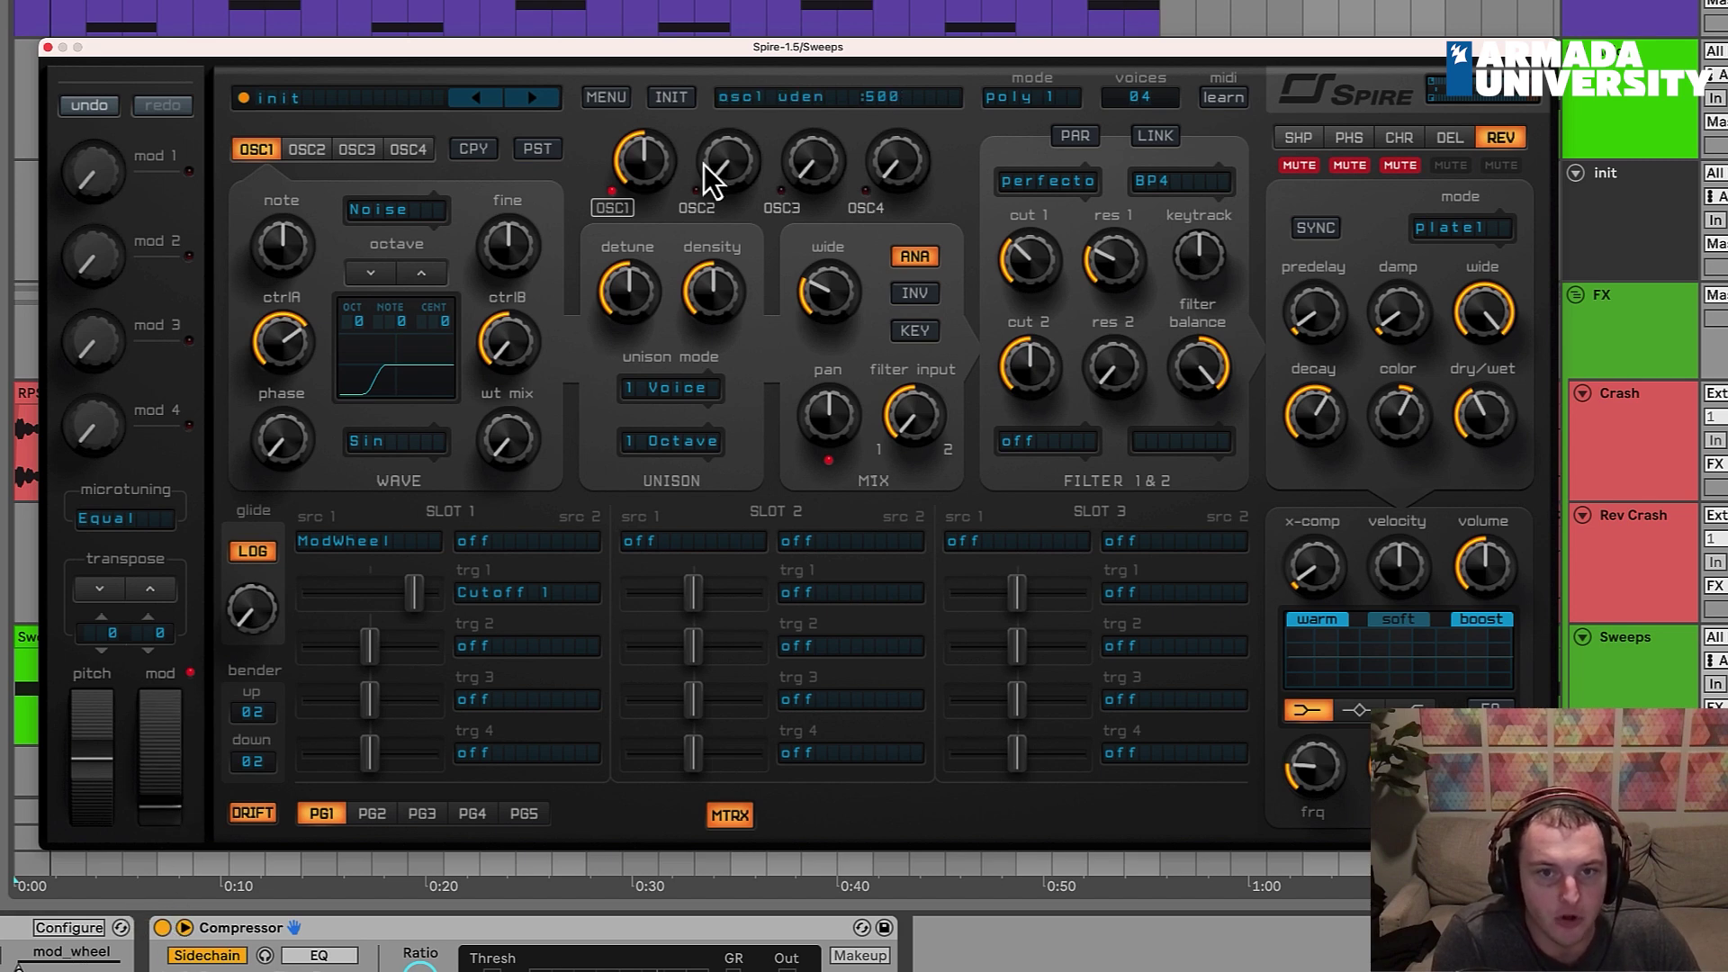
click(639, 175)
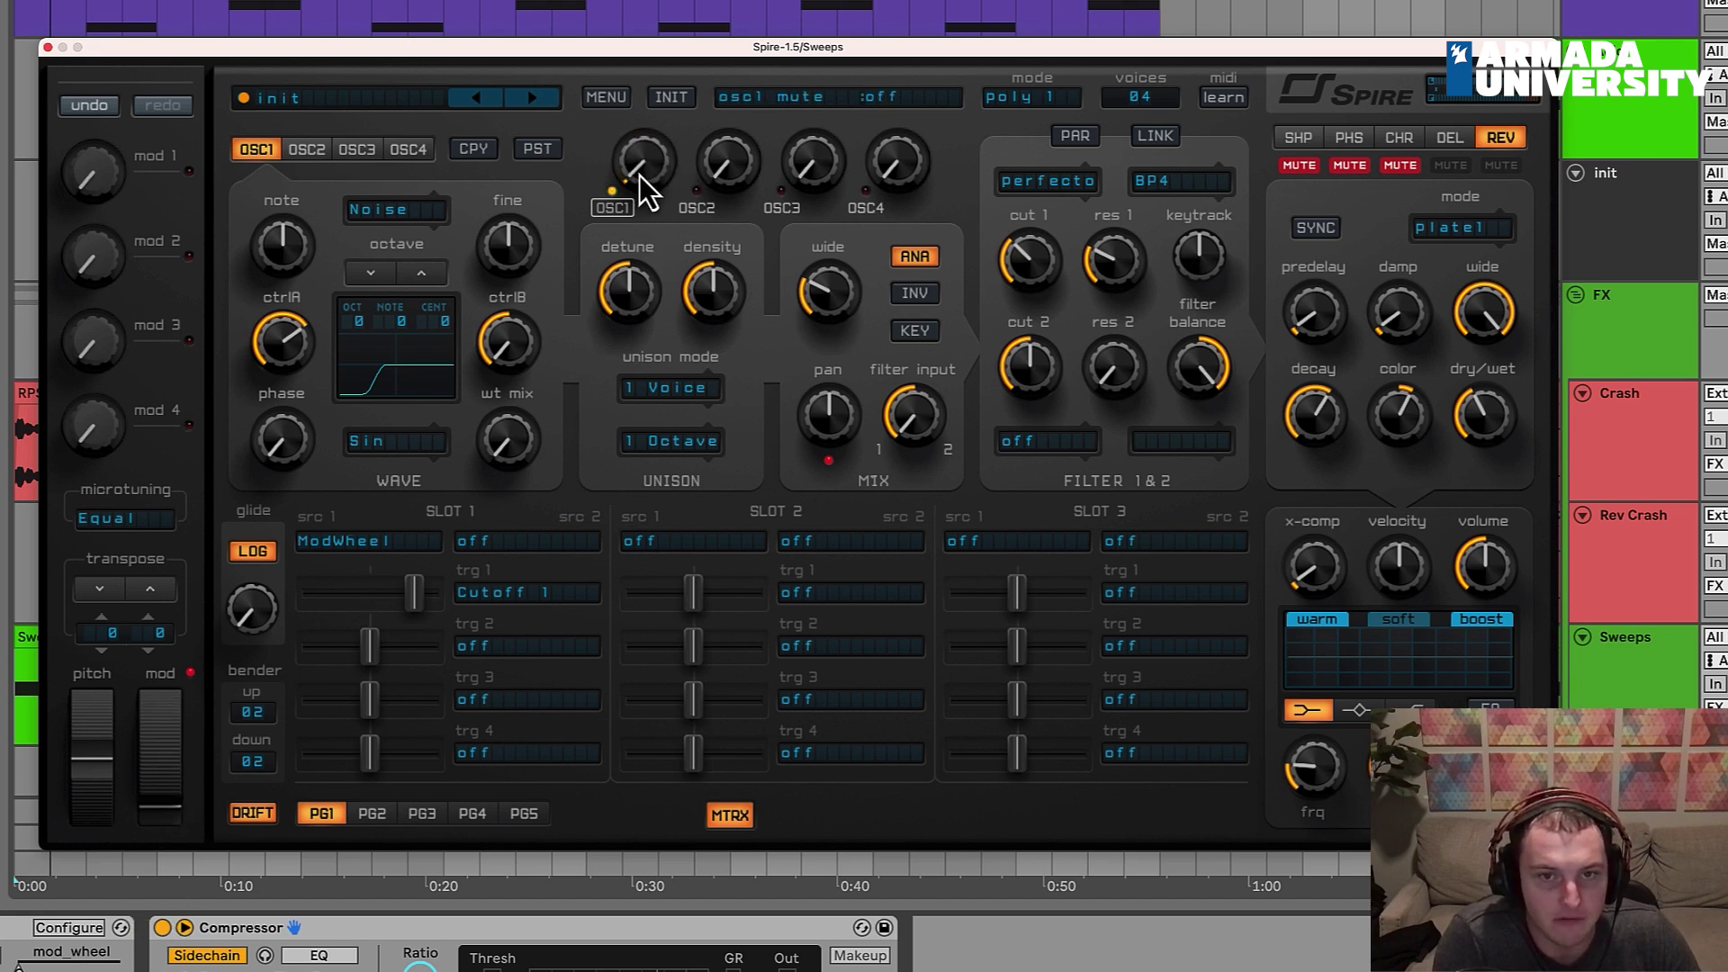
Step: Add Osc1 Amp as the ModWheel's second target in slot 1 with a high positive amount and test it with the mod wheel
drag(660, 161, 503, 646)
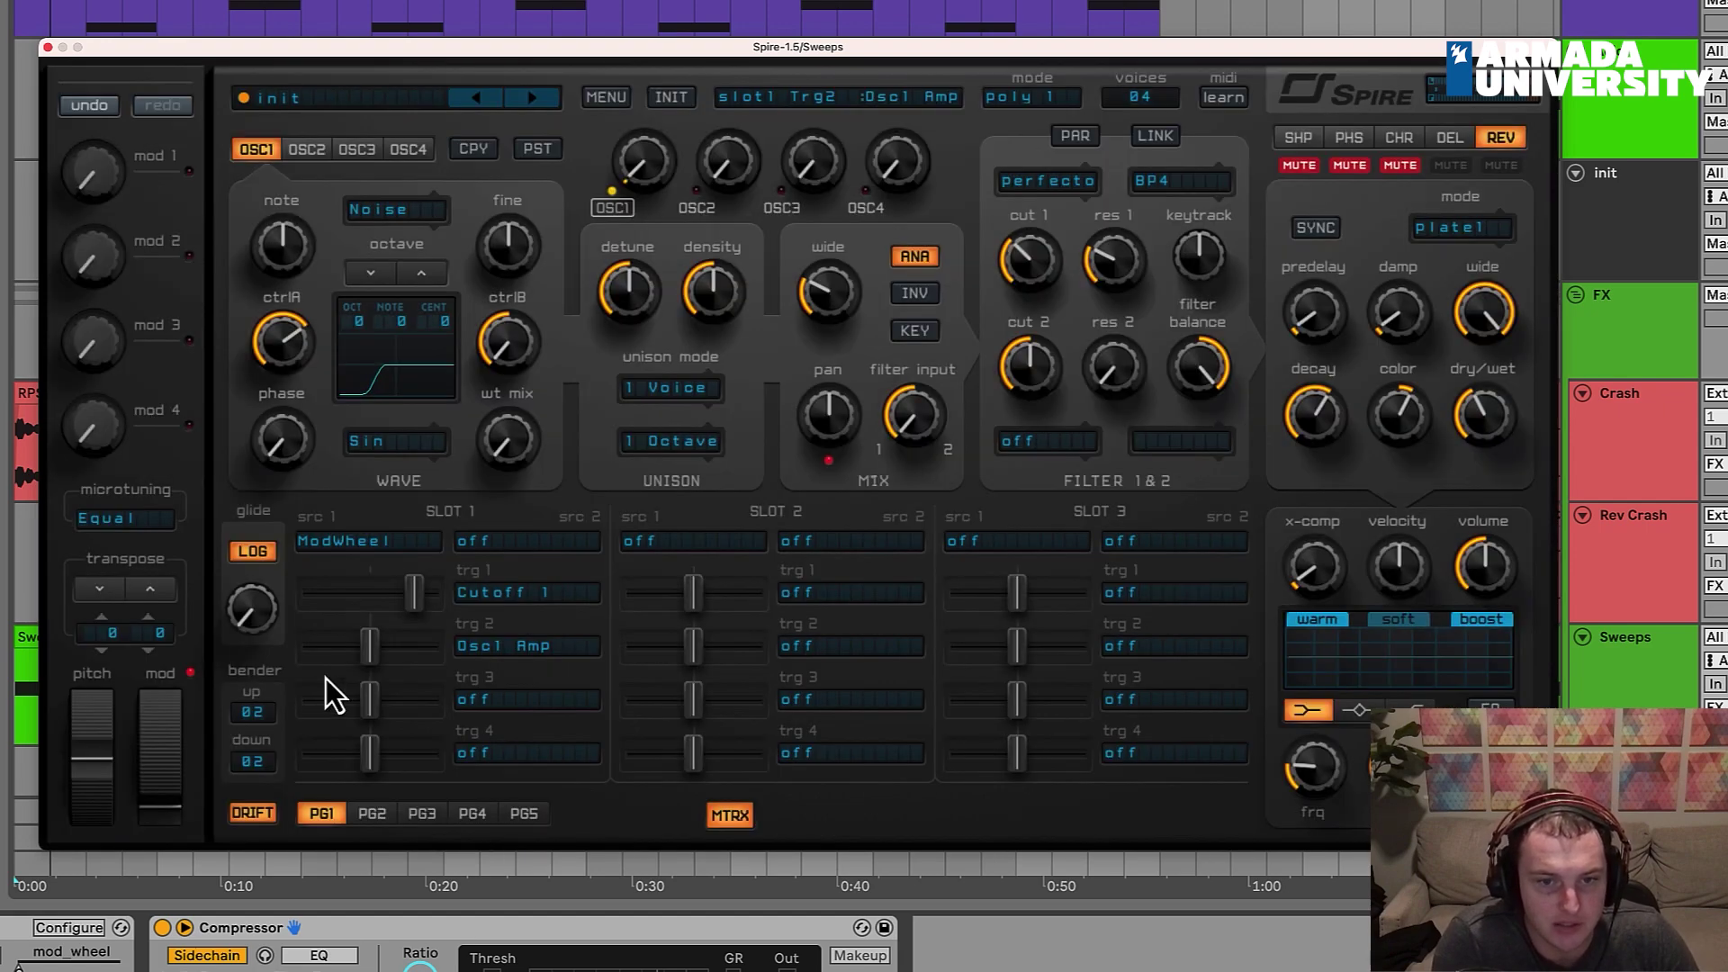
drag(375, 656, 436, 653)
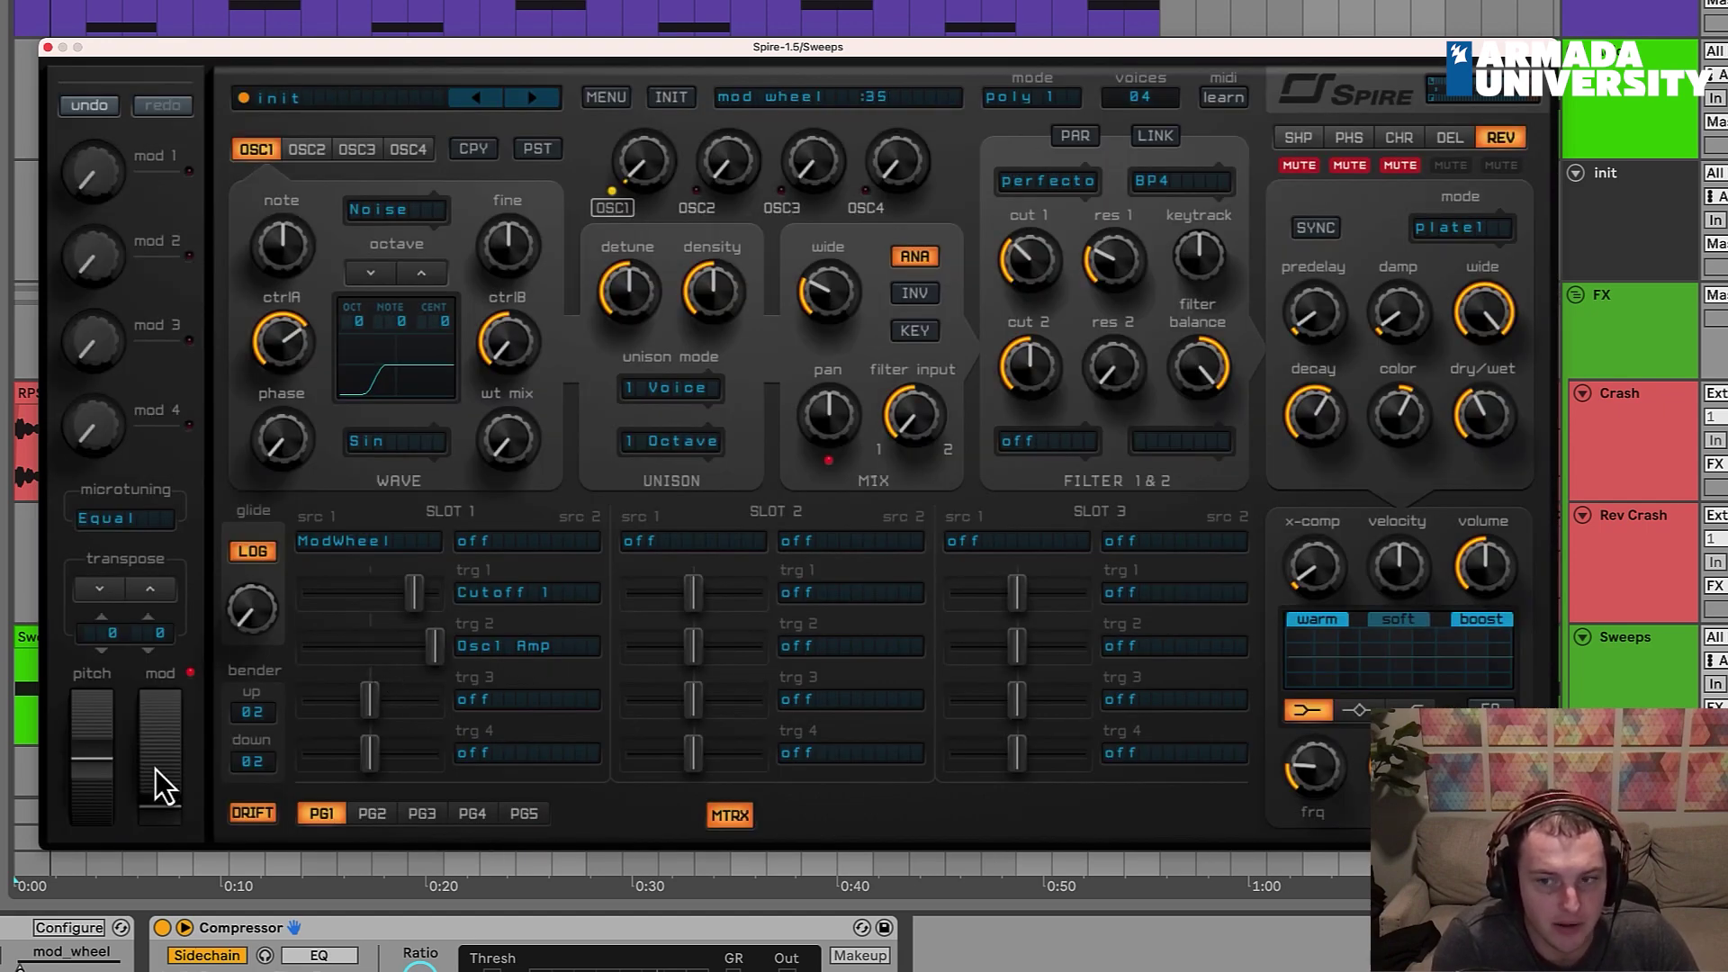
drag(155, 786, 180, 600)
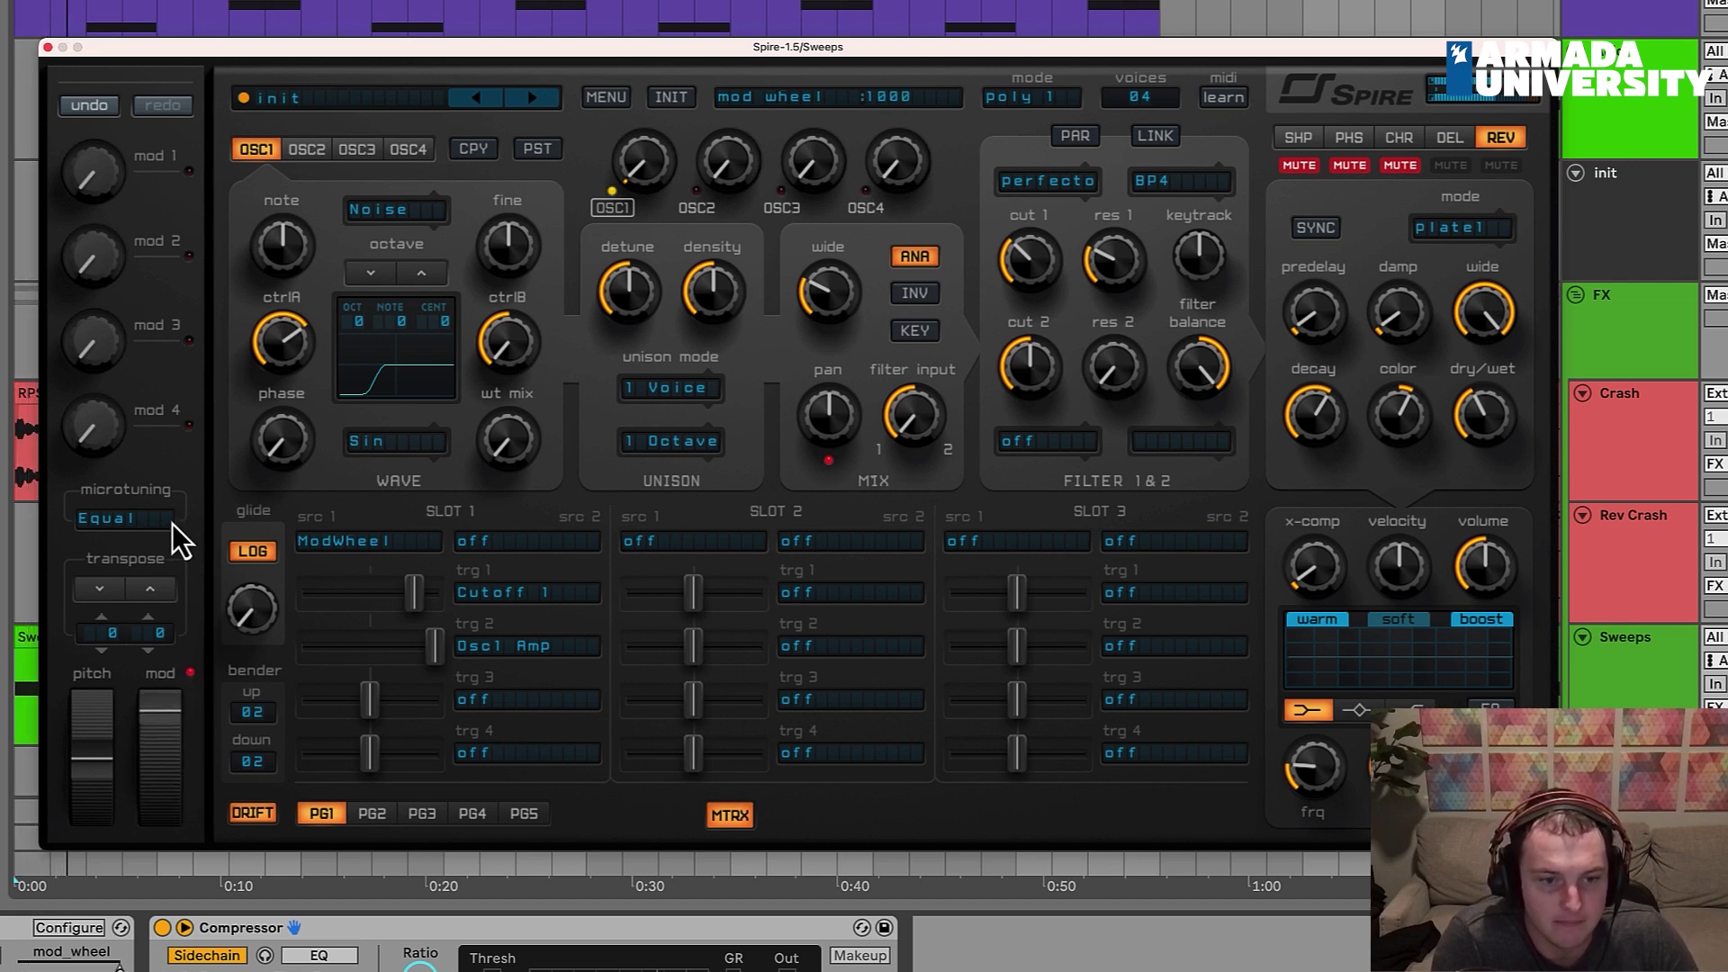
mouse_move(159, 731)
mouse_down()
mouse_move(135, 805)
mouse_move(142, 895)
mouse_up()
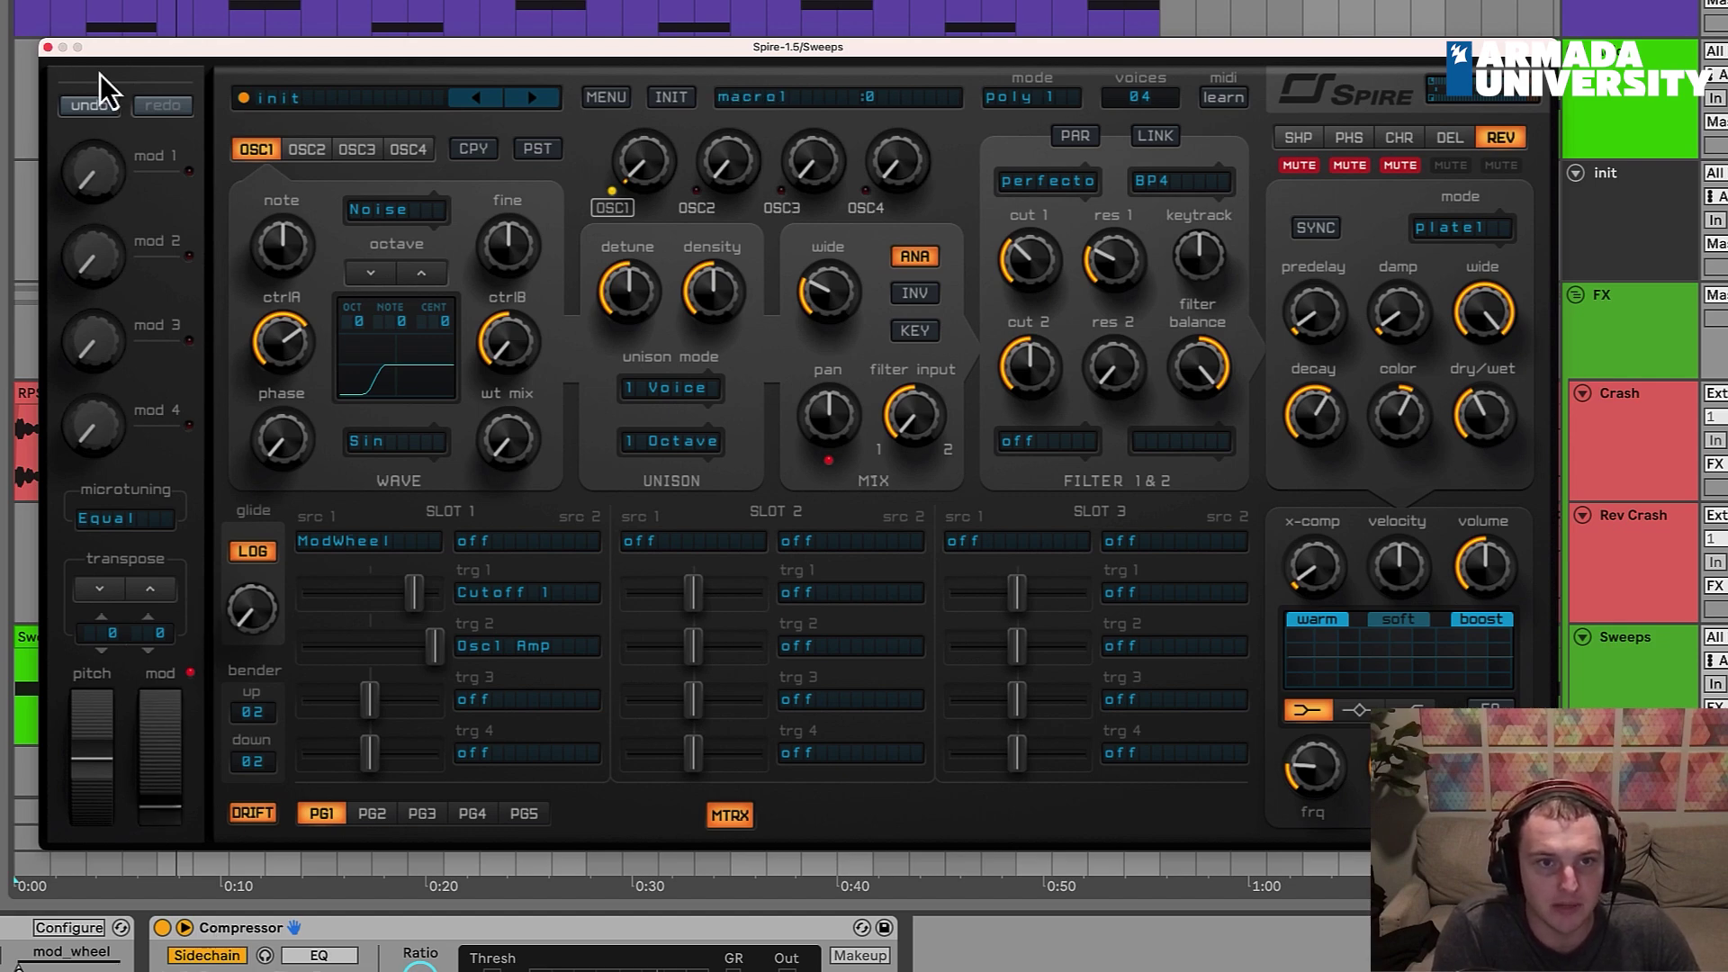
click(48, 47)
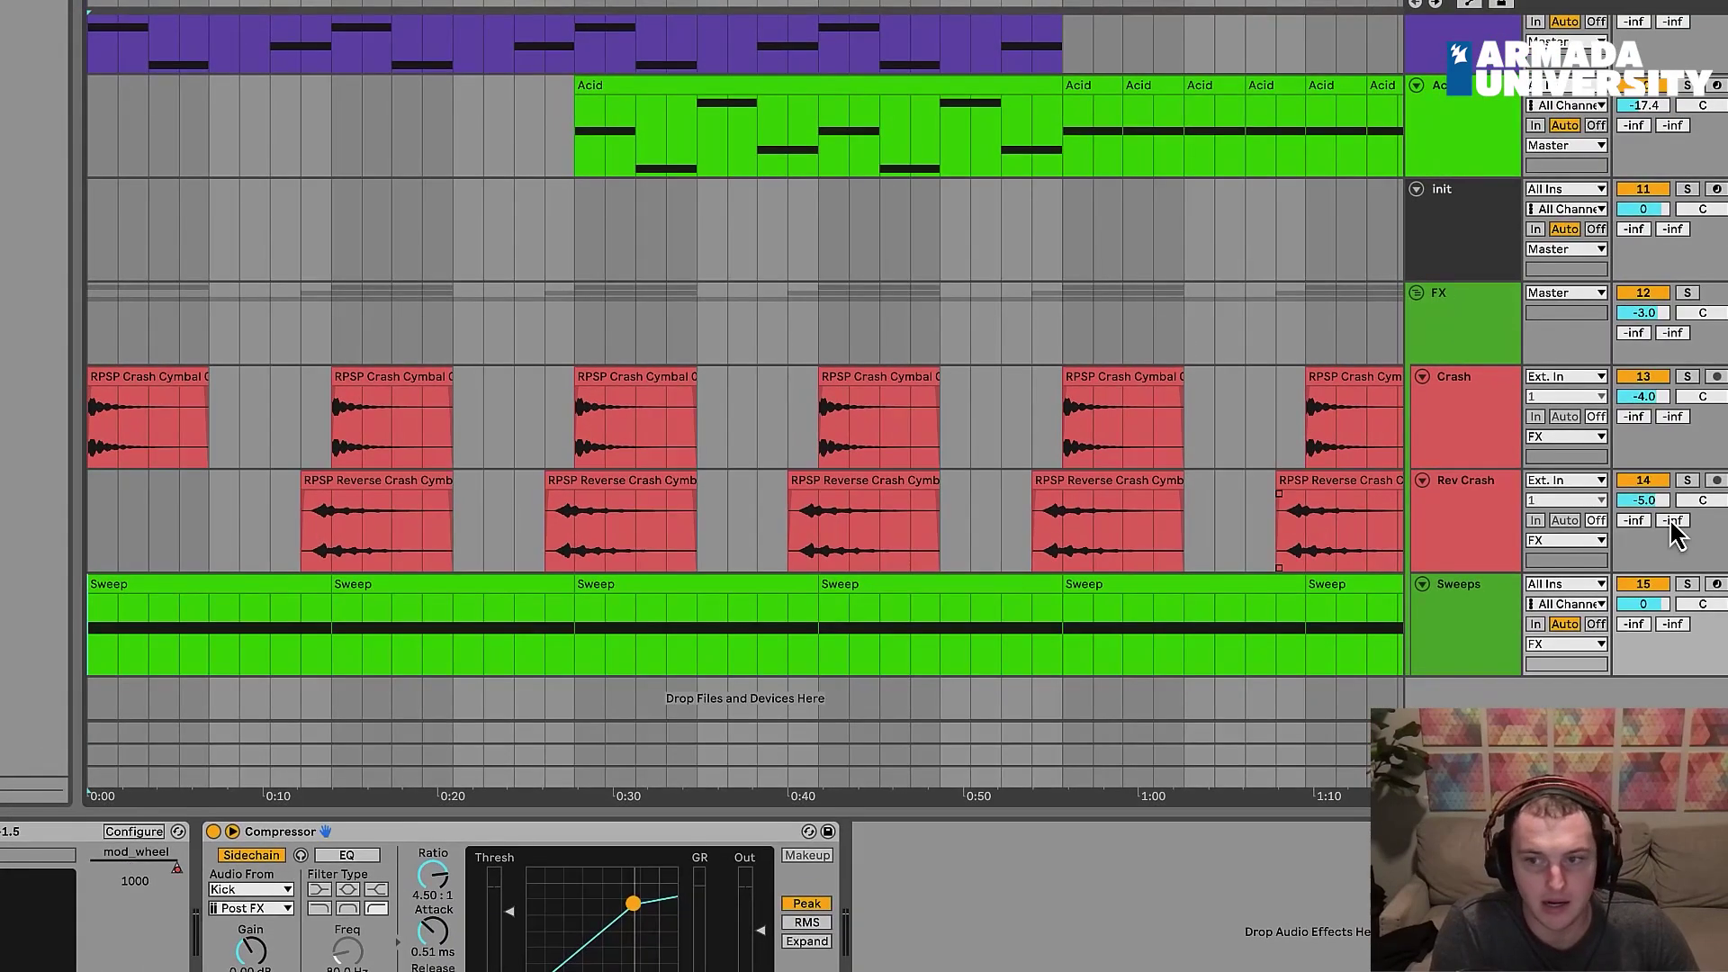
Step: Lower the Sweeps track volume to -4.0 dB and play the arrangement from the start to hear the sweeps in context
drag(1643, 603, 1643, 608)
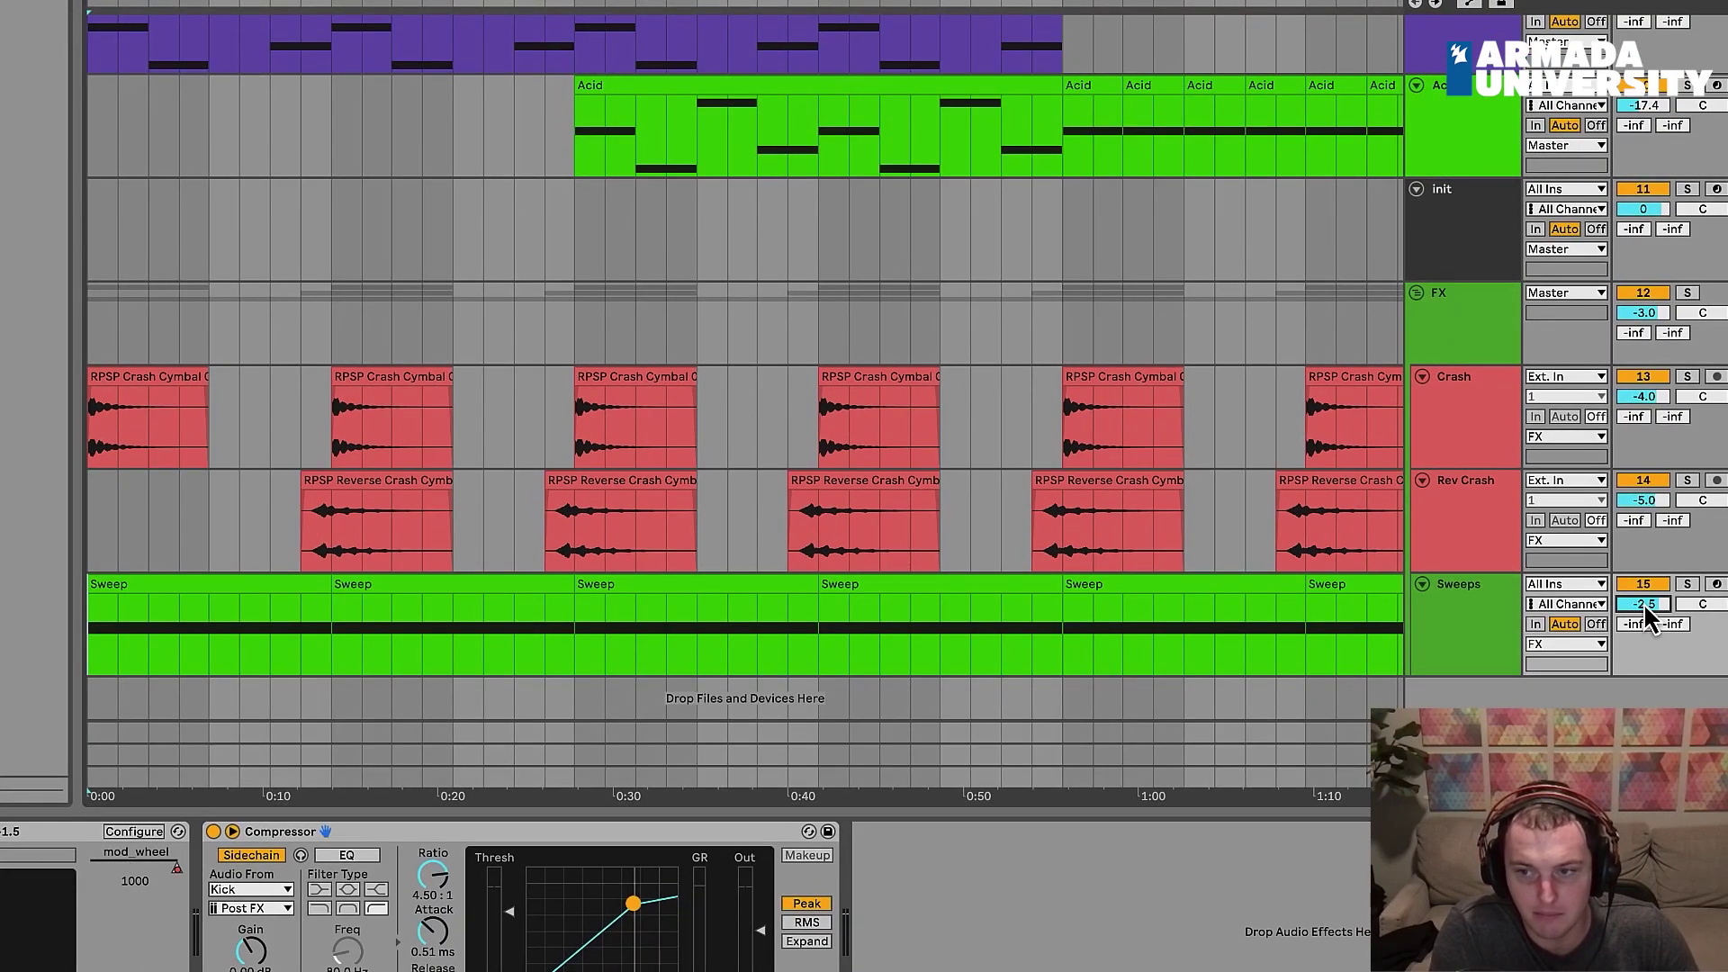
key(space)
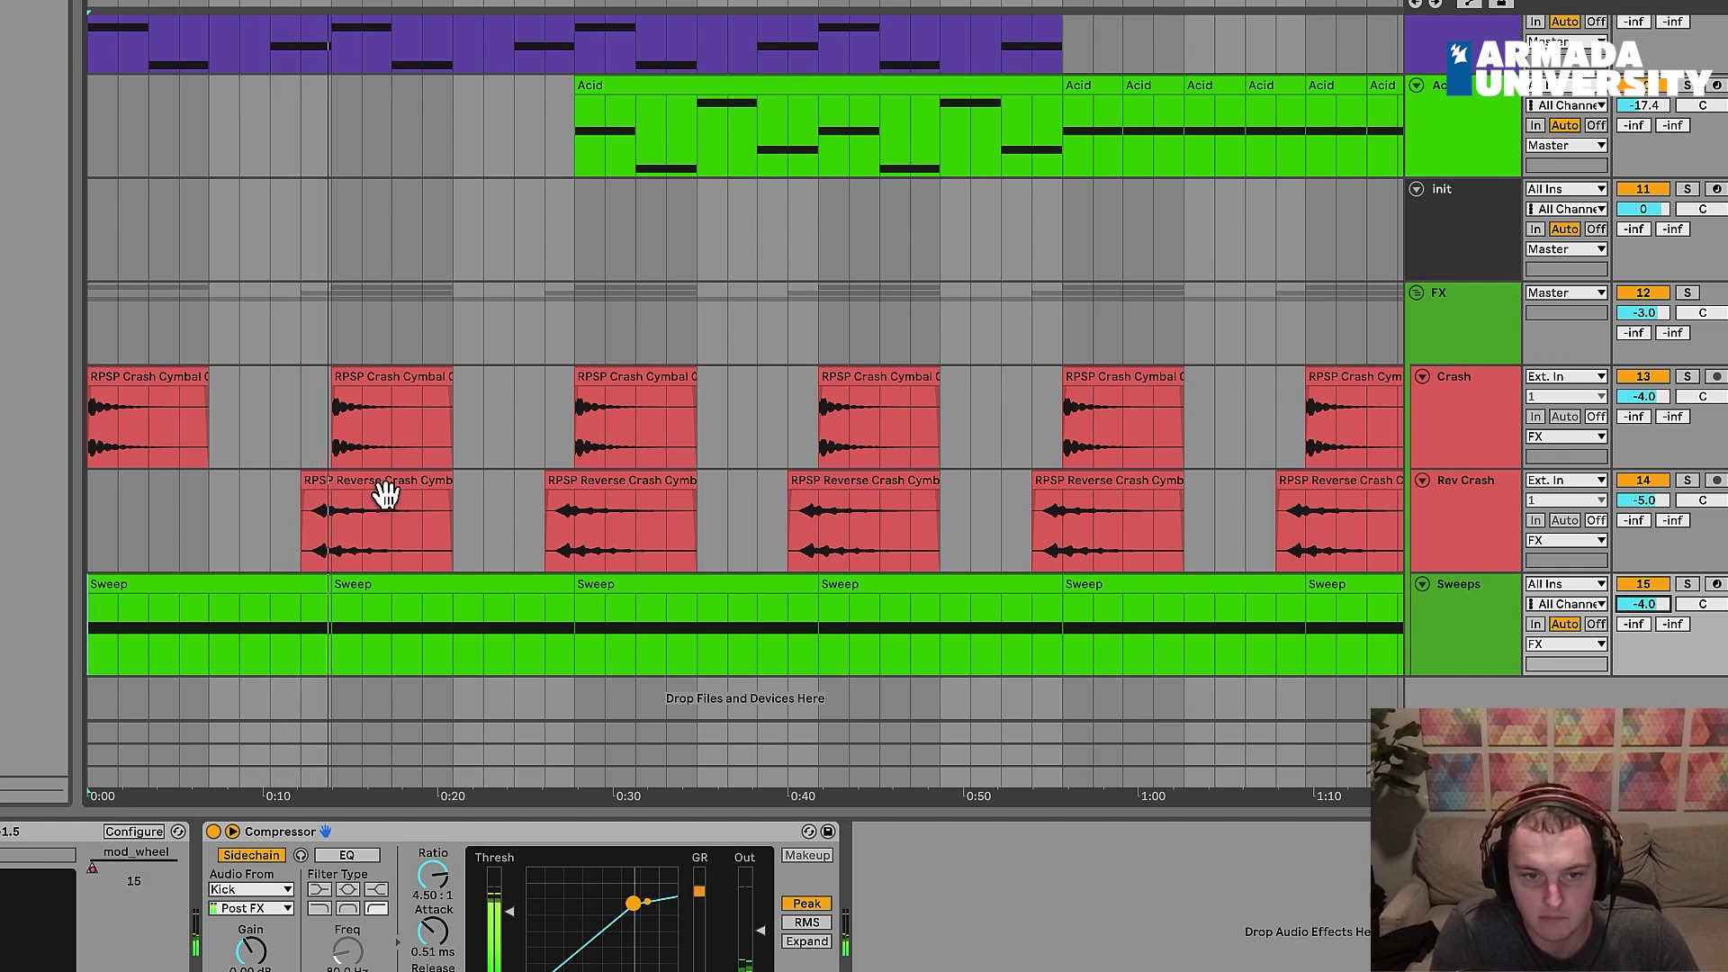
click(434, 477)
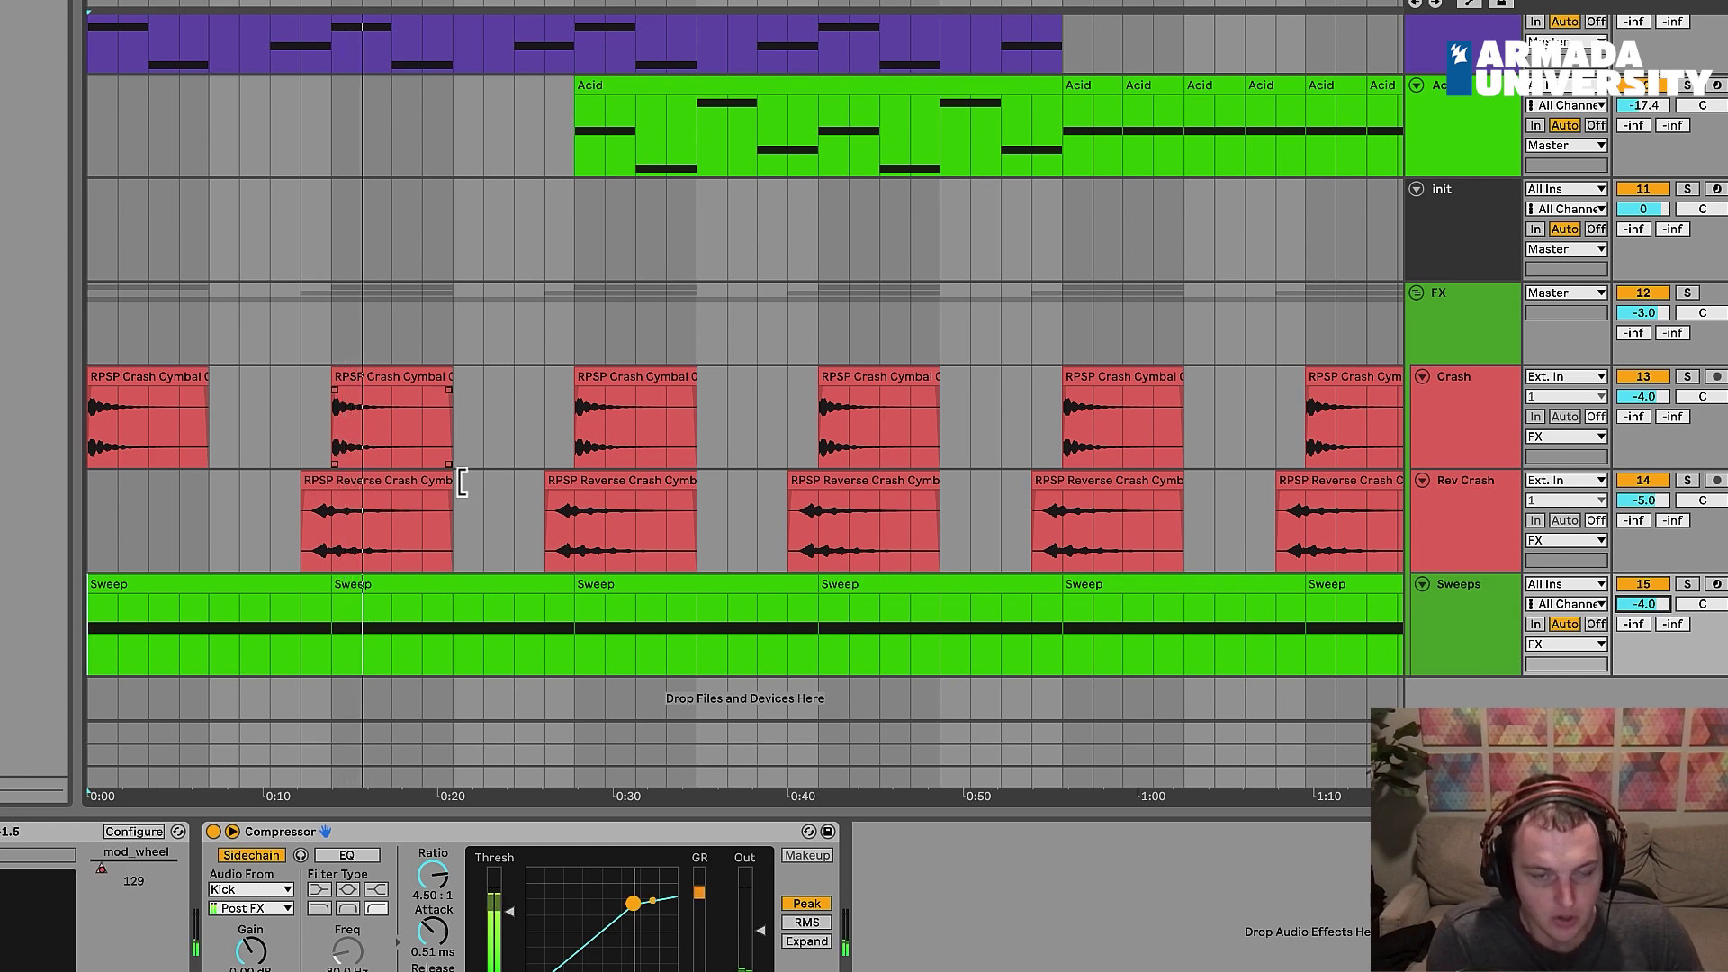
click(301, 588)
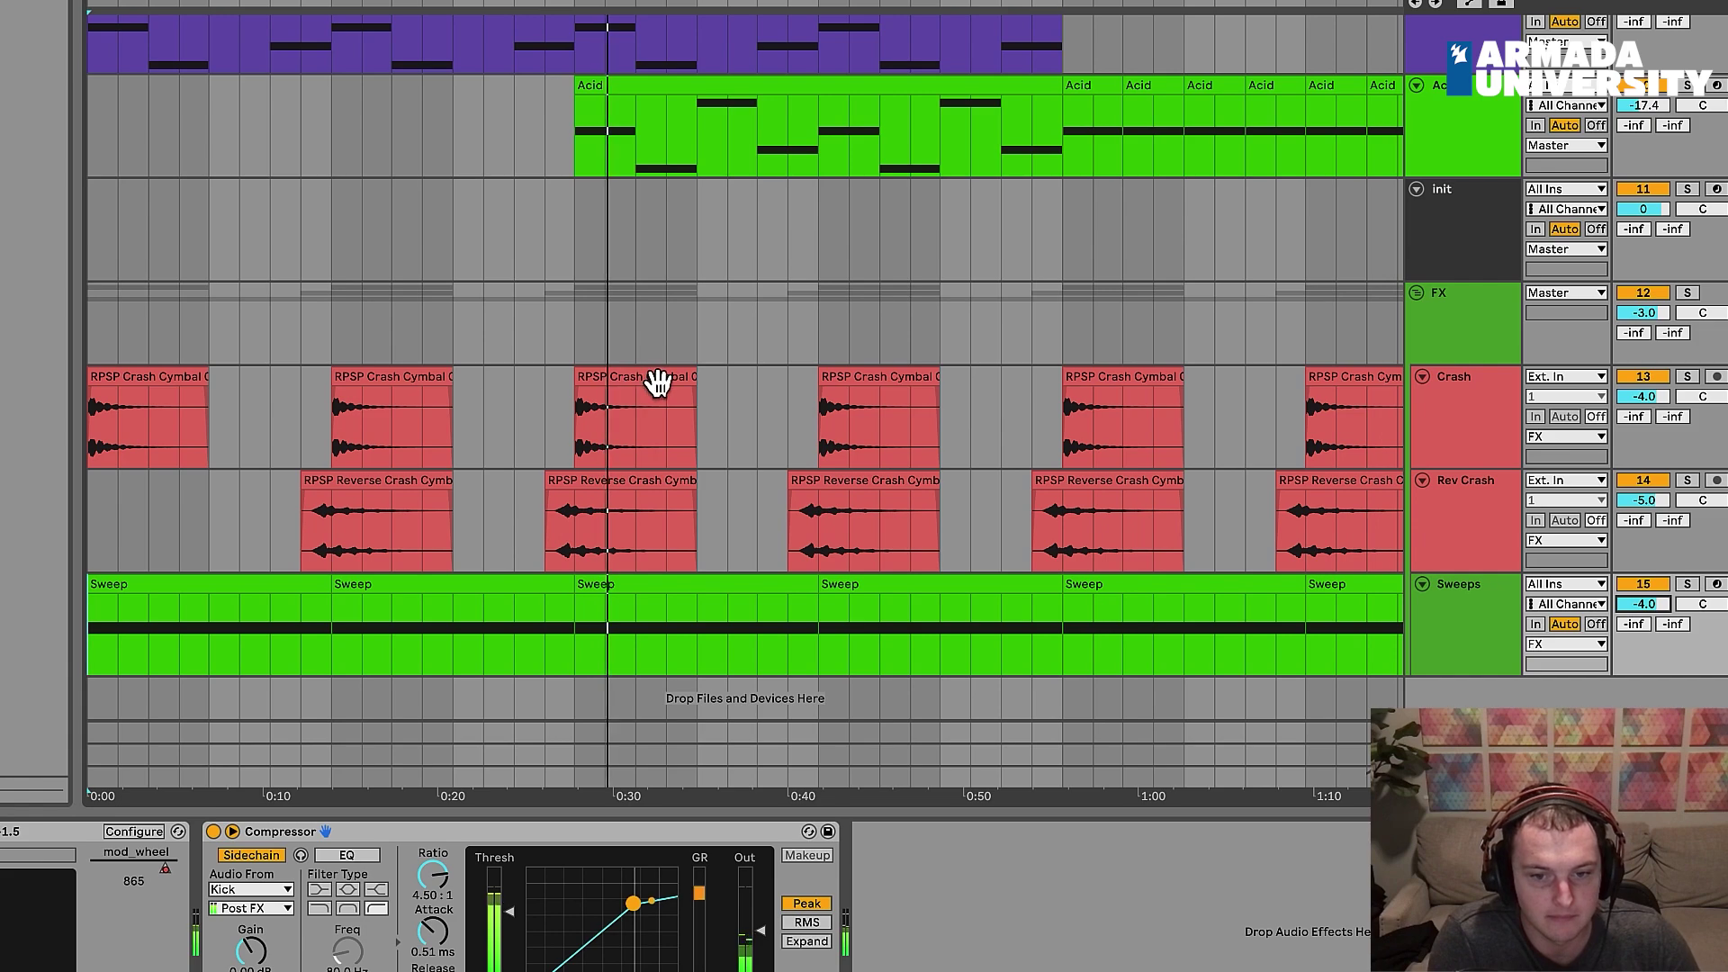
scroll(819, 360, up, 5)
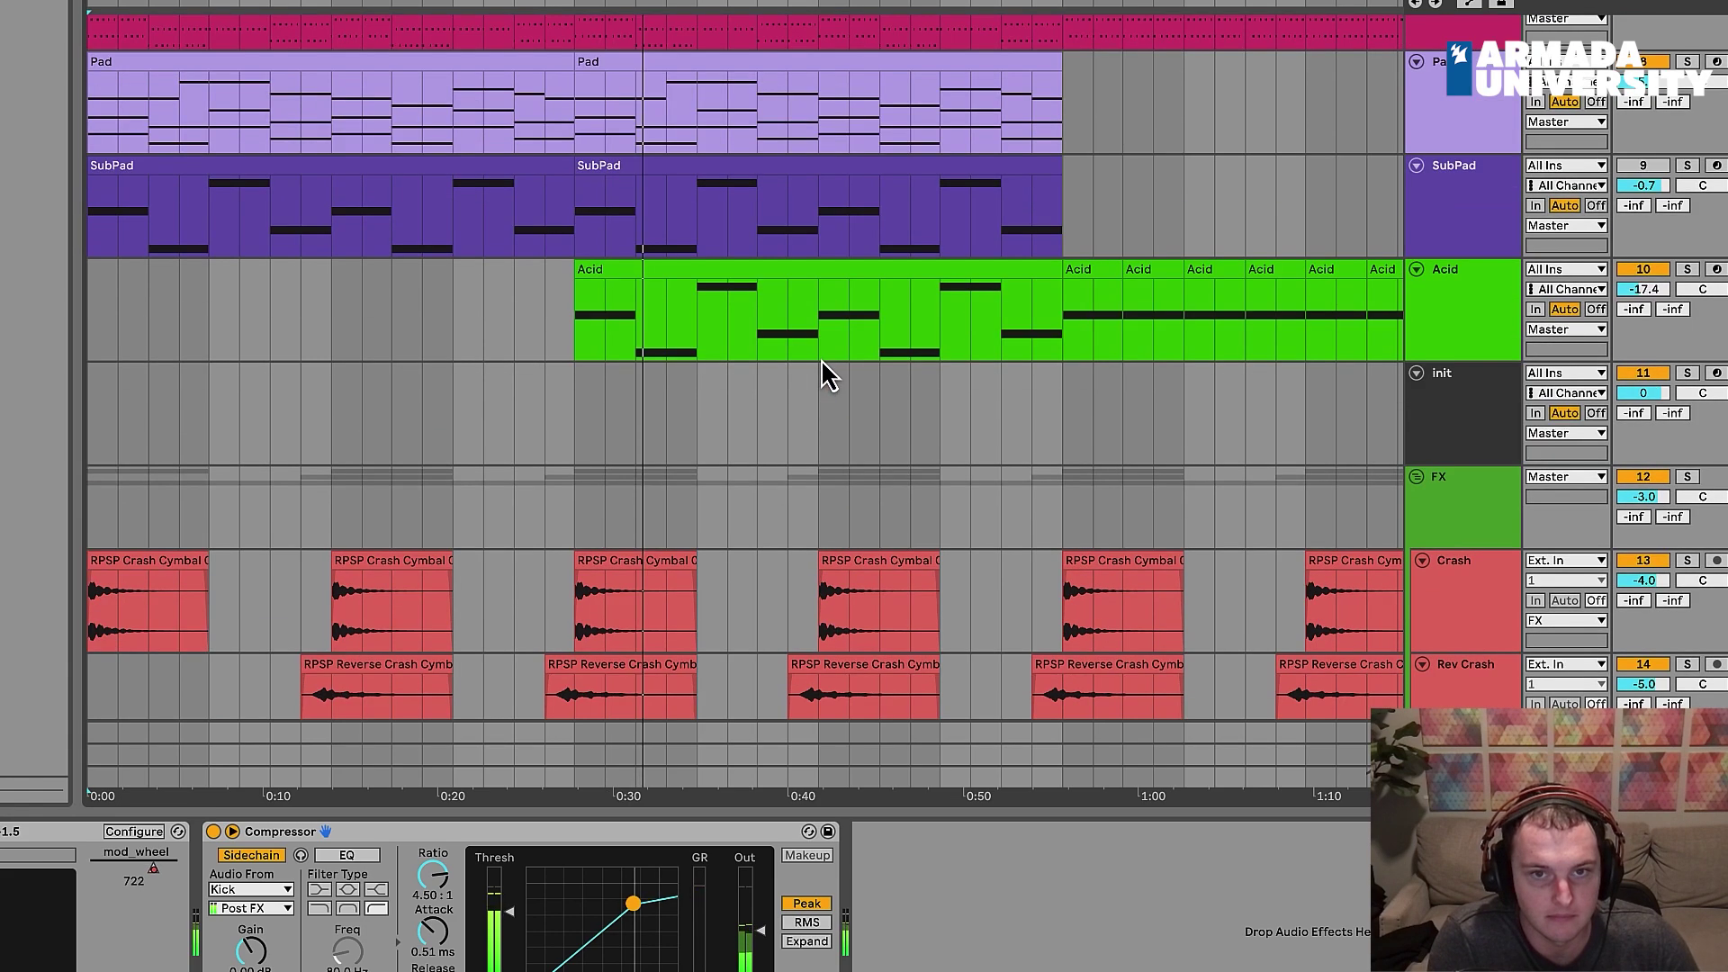
scroll(824, 369, down, 5)
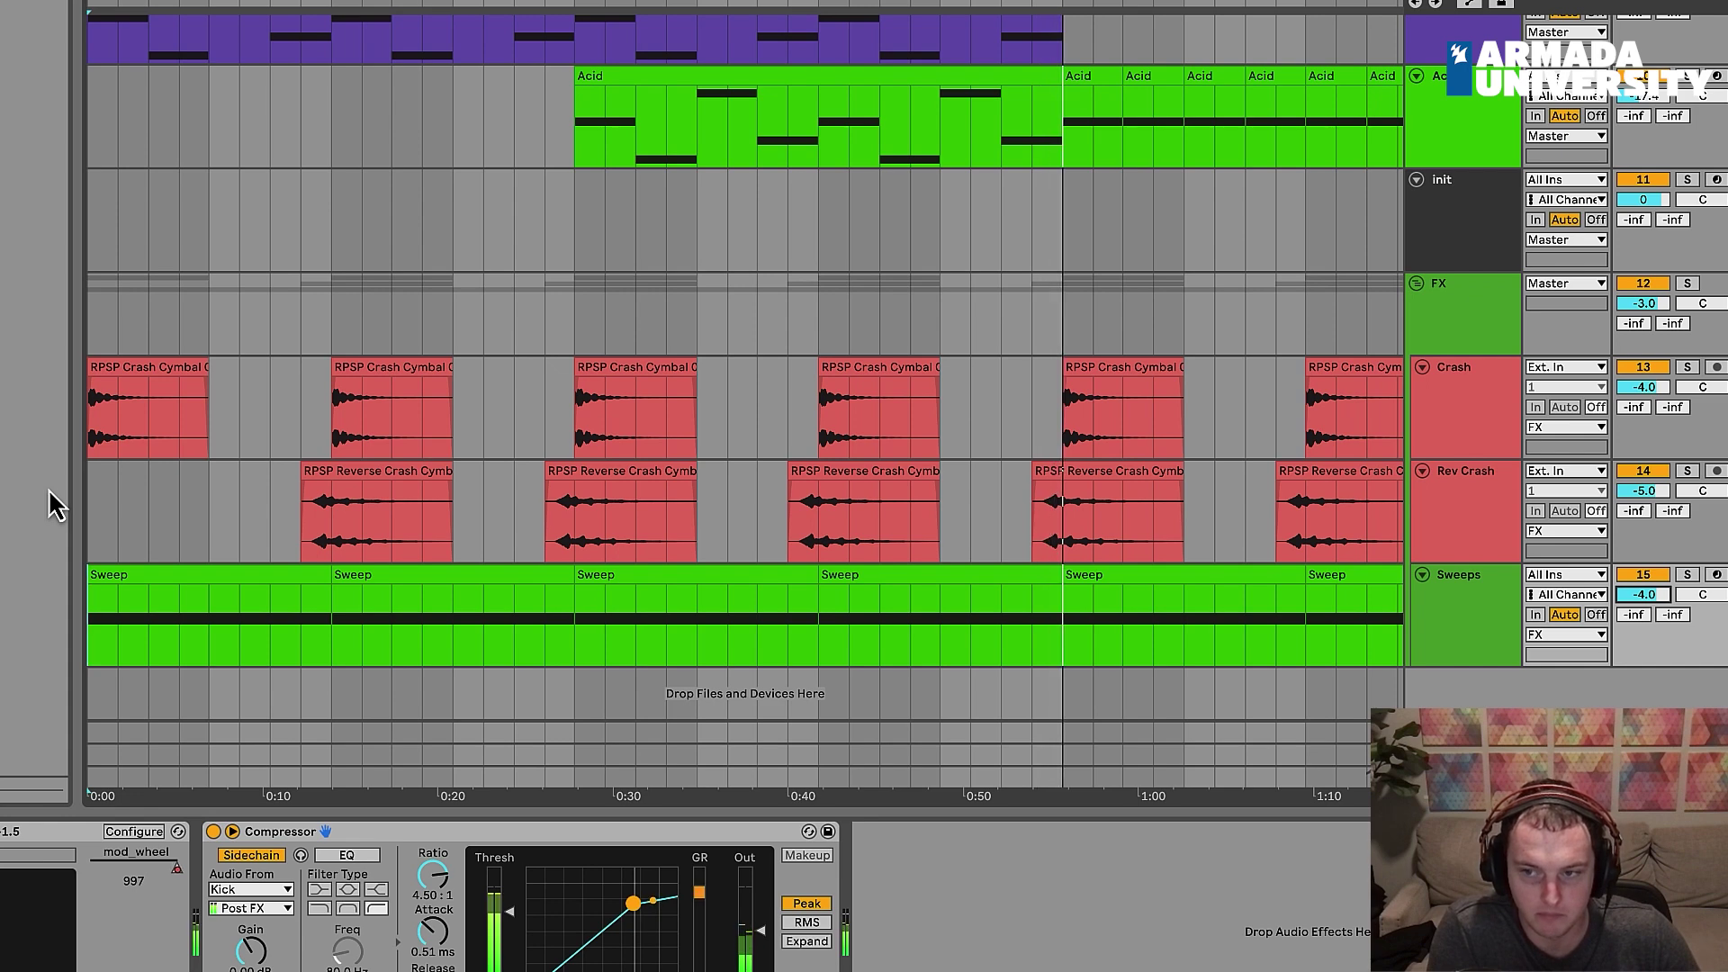
Step: Rename the first Sweep clip DownSweep and the second one UpSweep
click(158, 577)
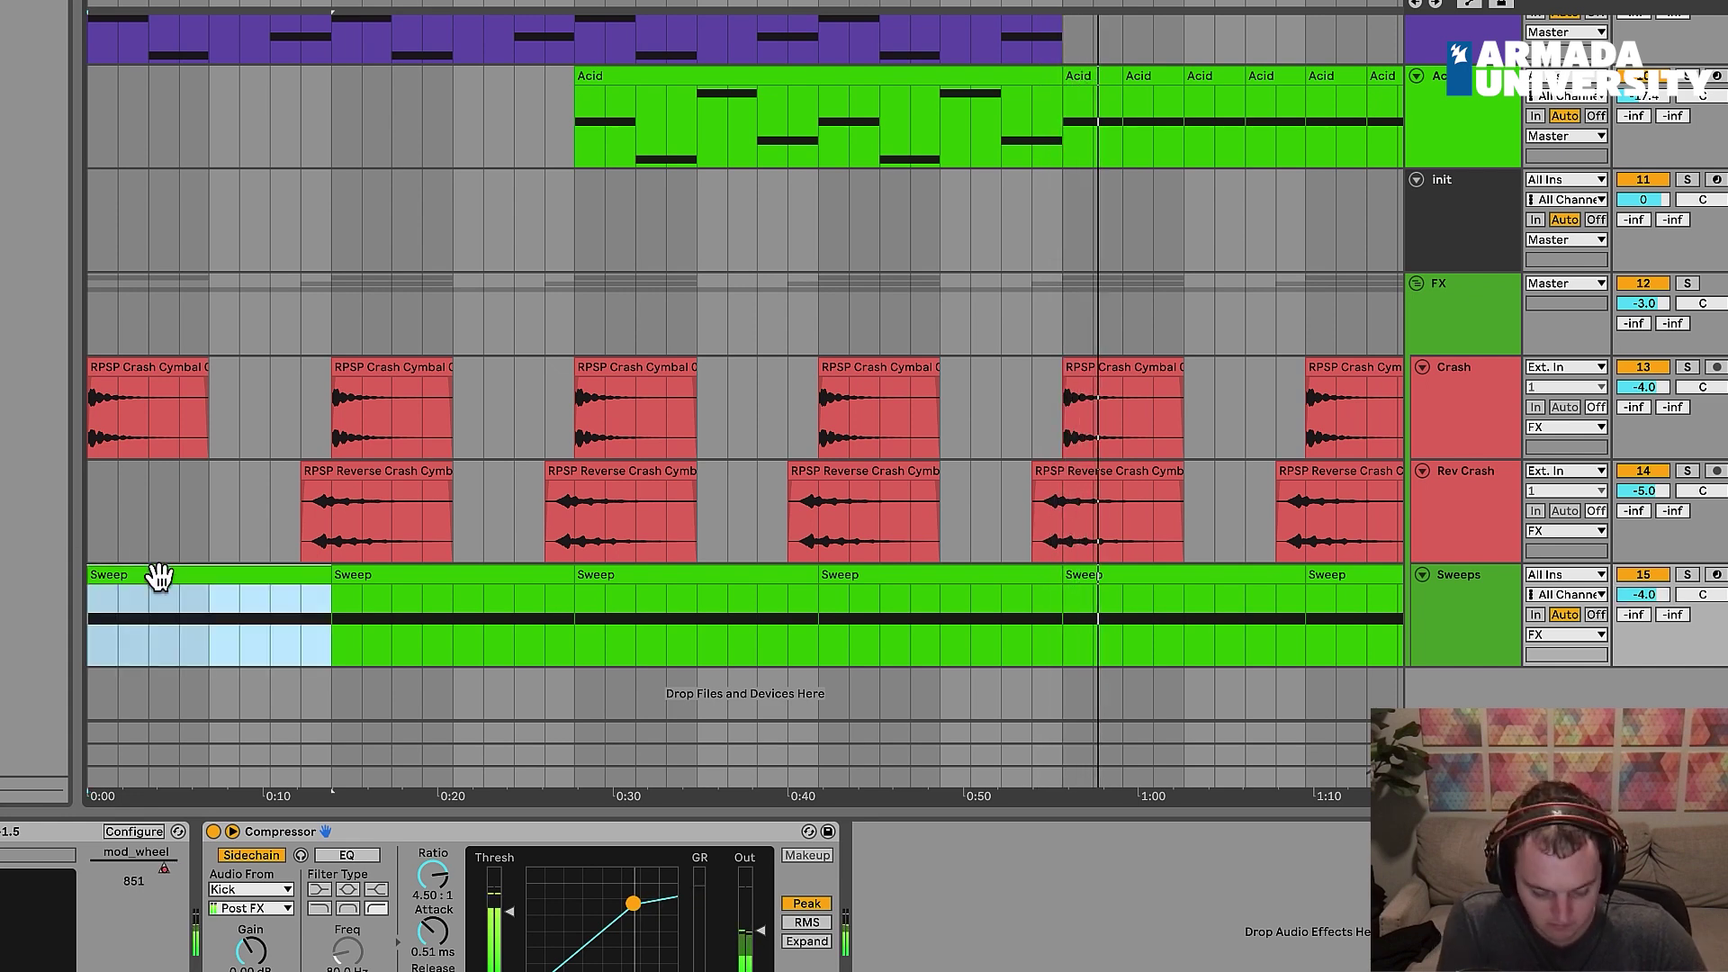
key(ctrl+r)
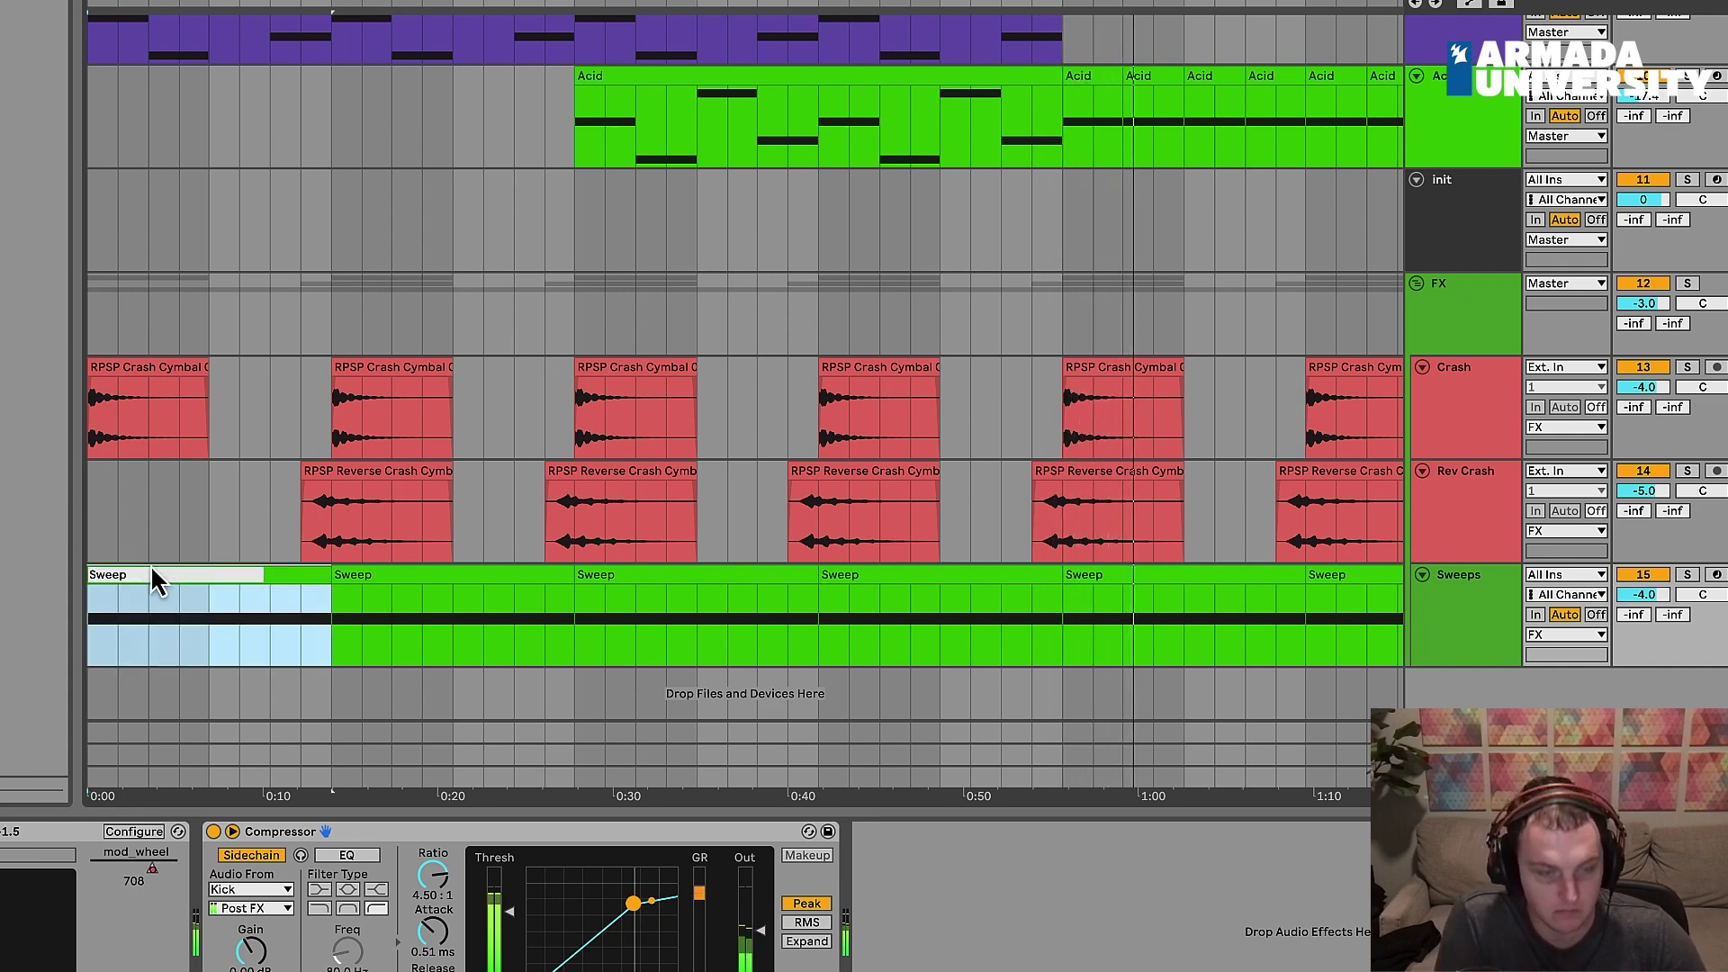
key(Return)
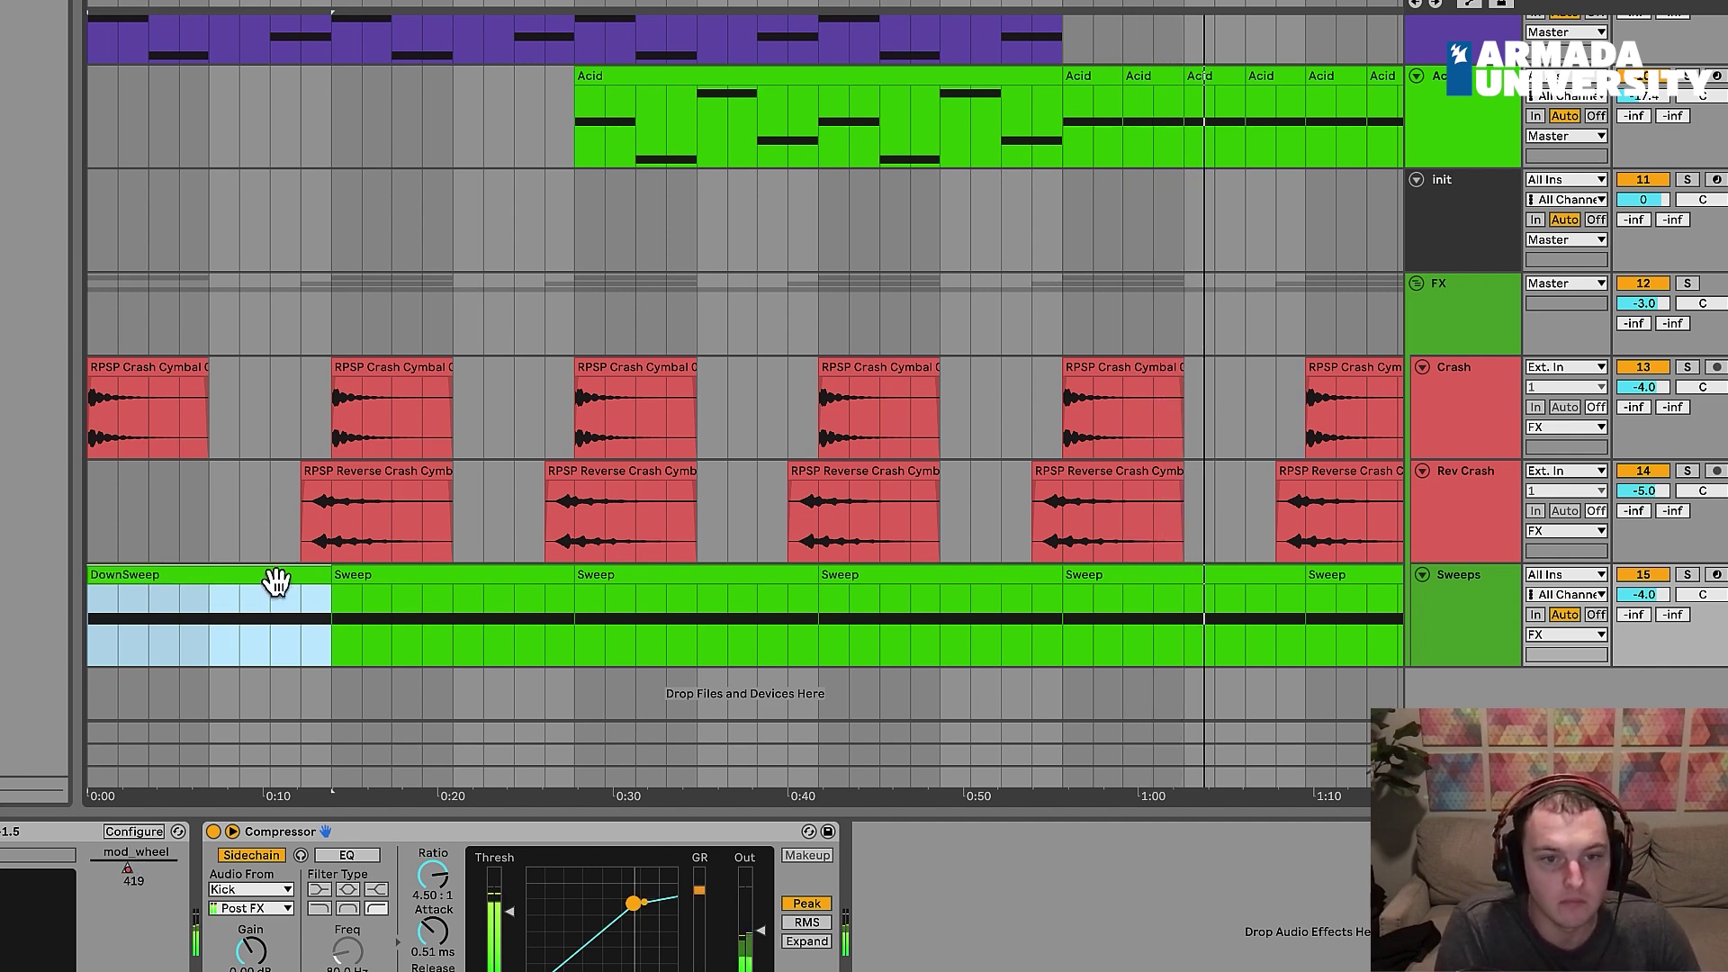
click(440, 581)
key(ctrl+r)
text(UpSweep)
key(Return)
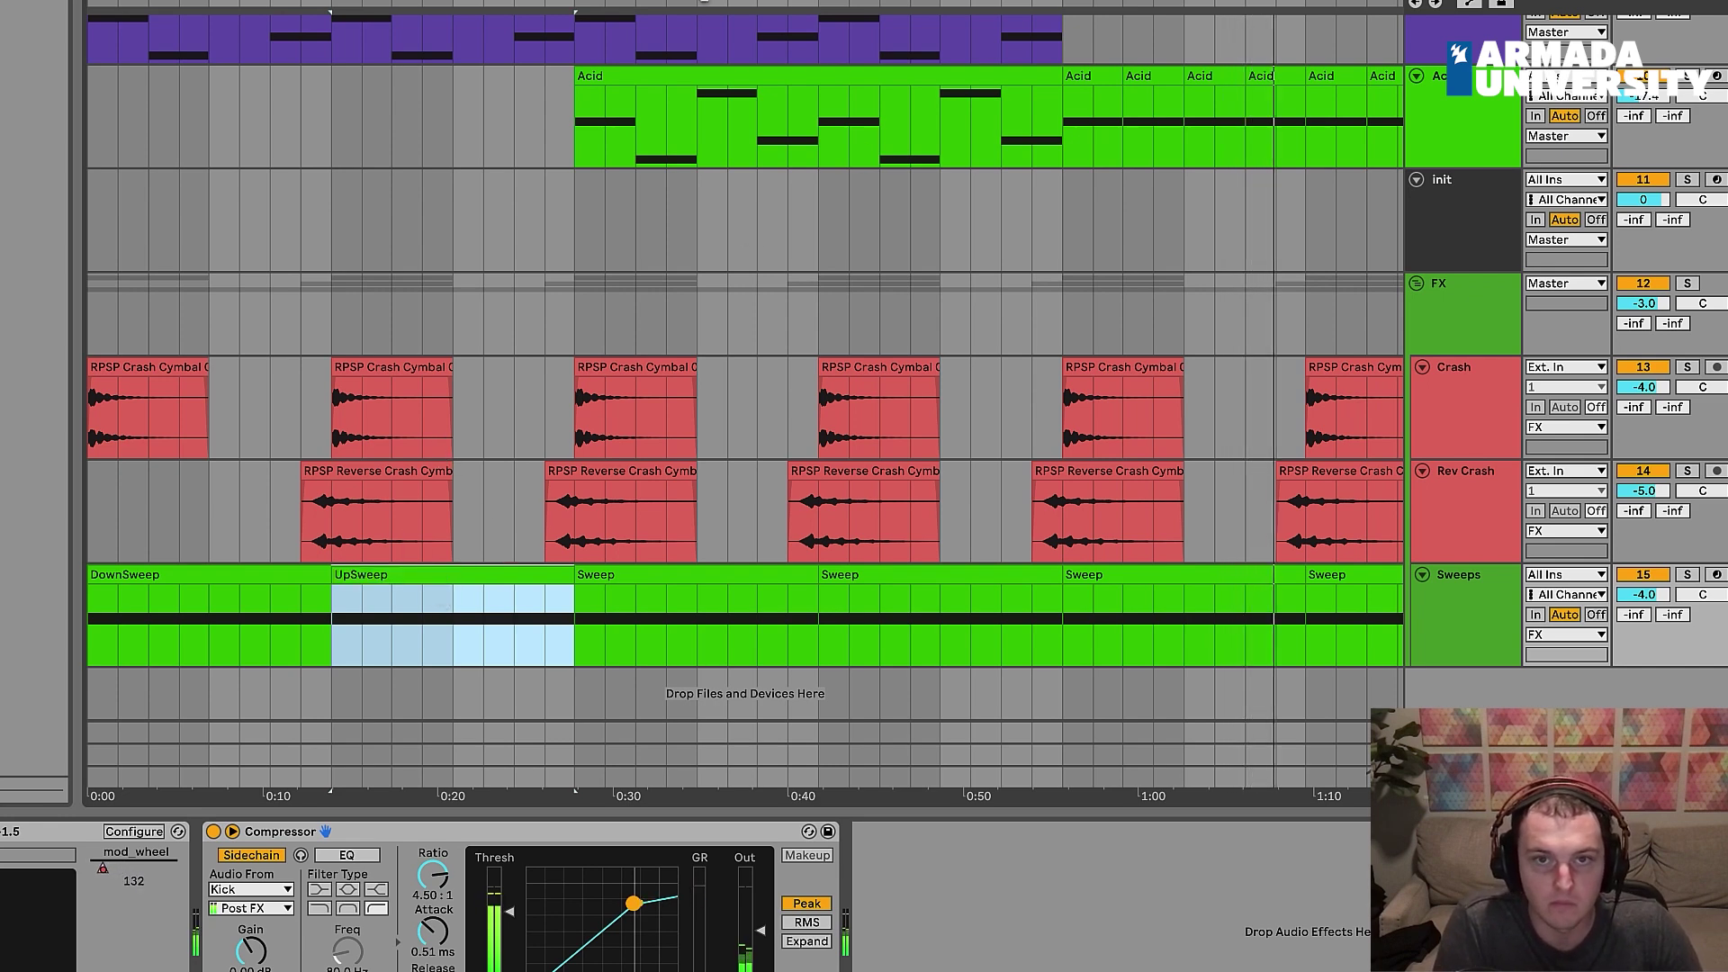
Step: Duplicate the automated DownSweep and UpSweep pair three times over the following Sweep clips and delete the last UpSweep
click(291, 574)
shift+click(374, 580)
key(a)
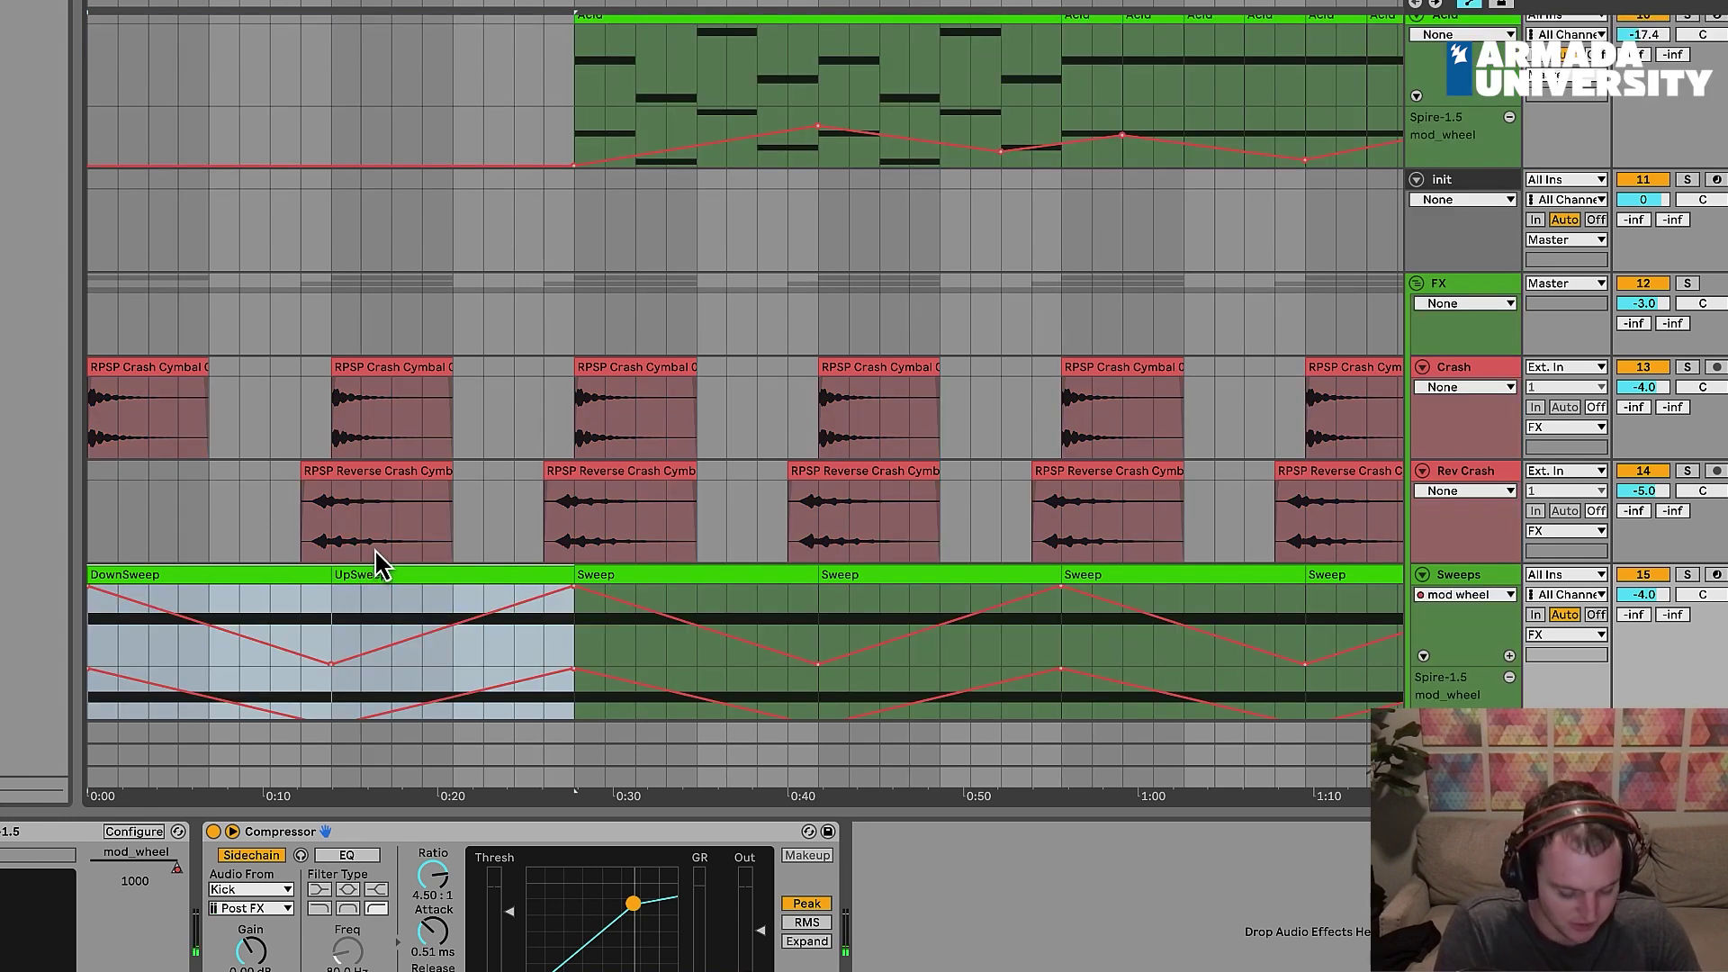
key(ctrl+d)
key(ctrl+d)
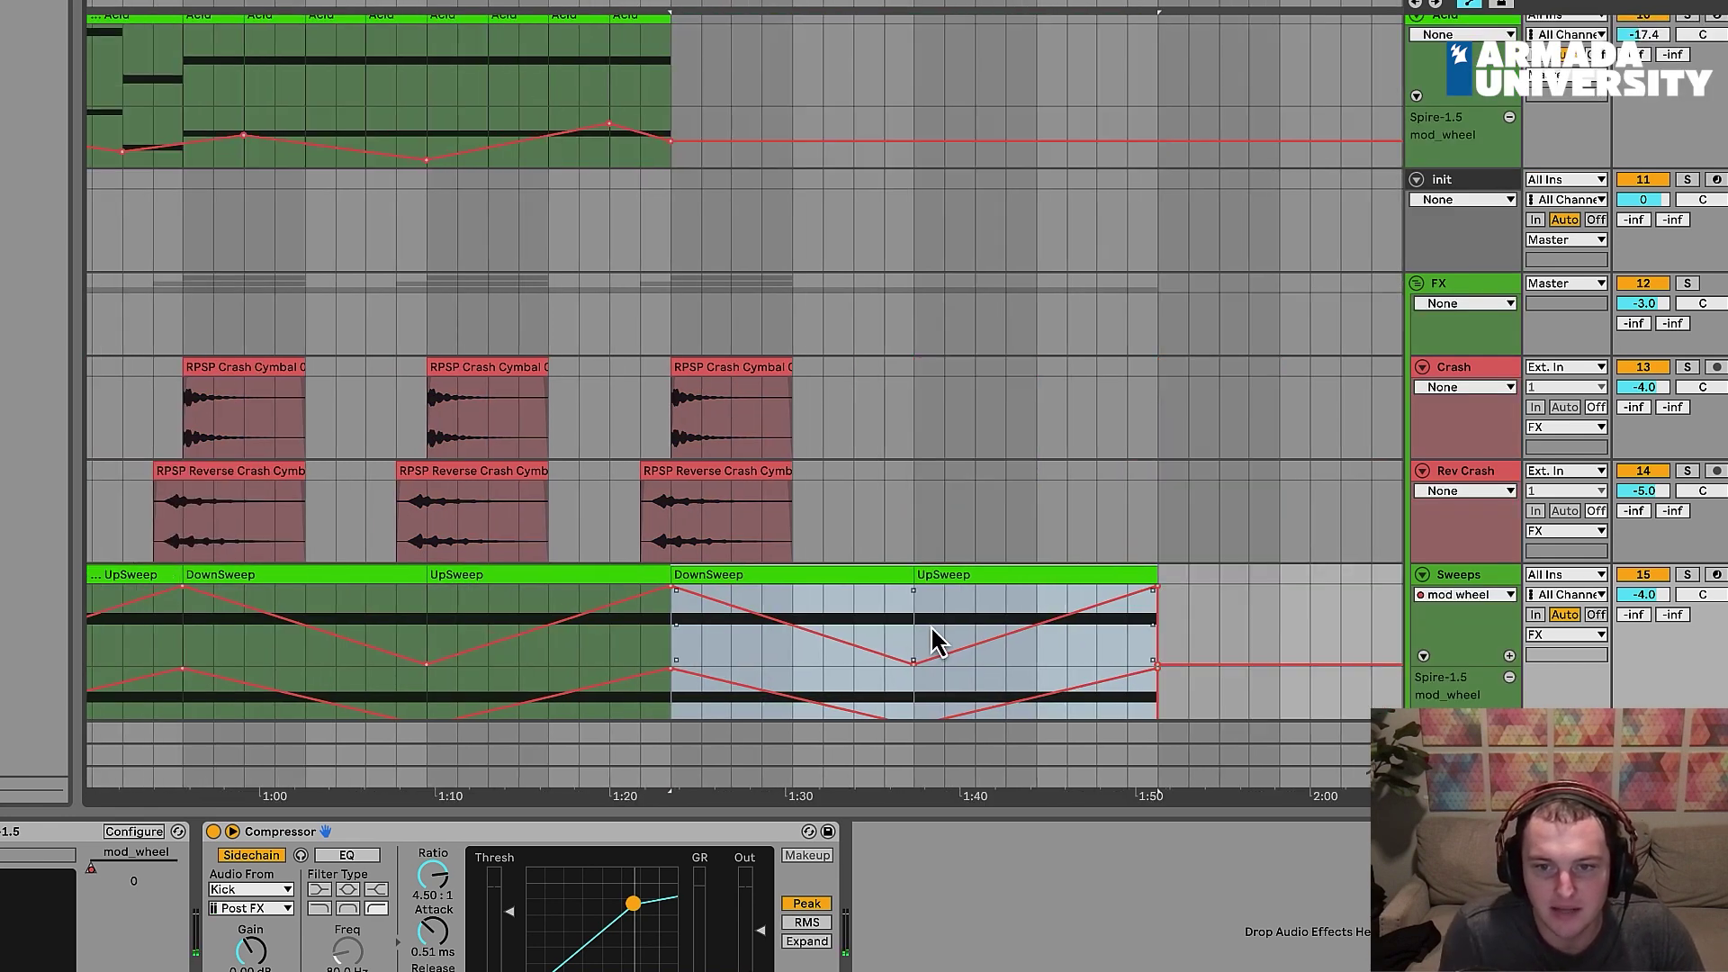
click(984, 589)
key(Delete)
key(a)
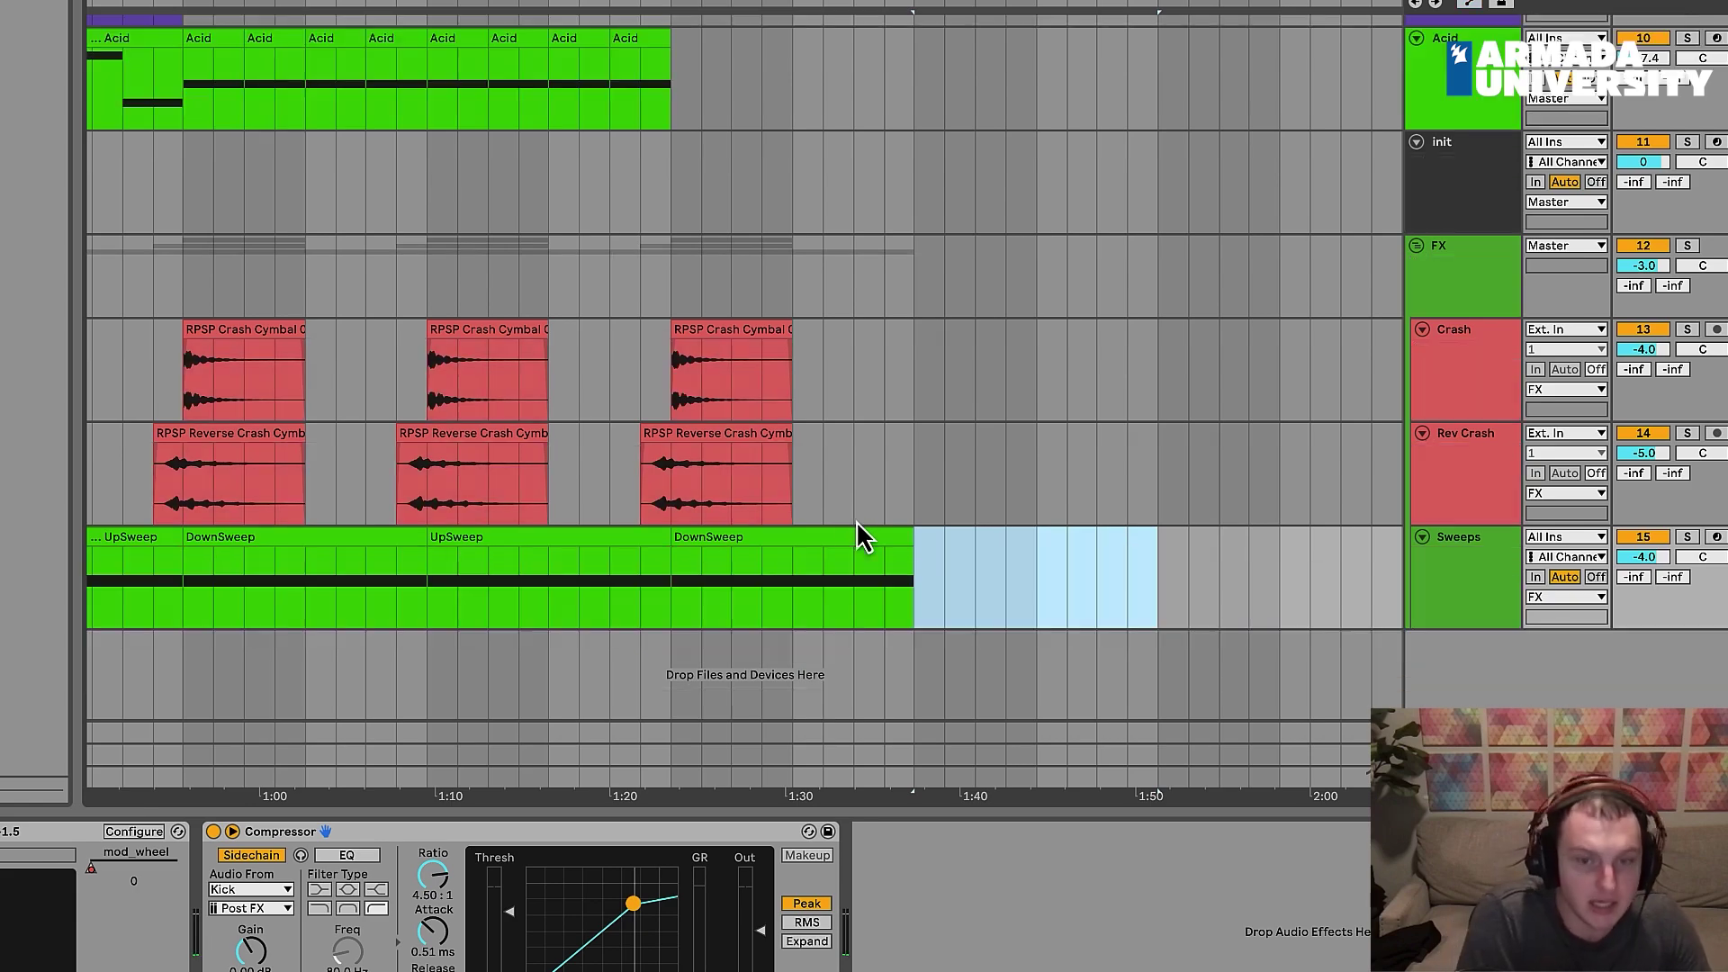
Step: Apply the Sweeps track's darker green colour to all of its clips
key(minus)
key(minus)
key(minus)
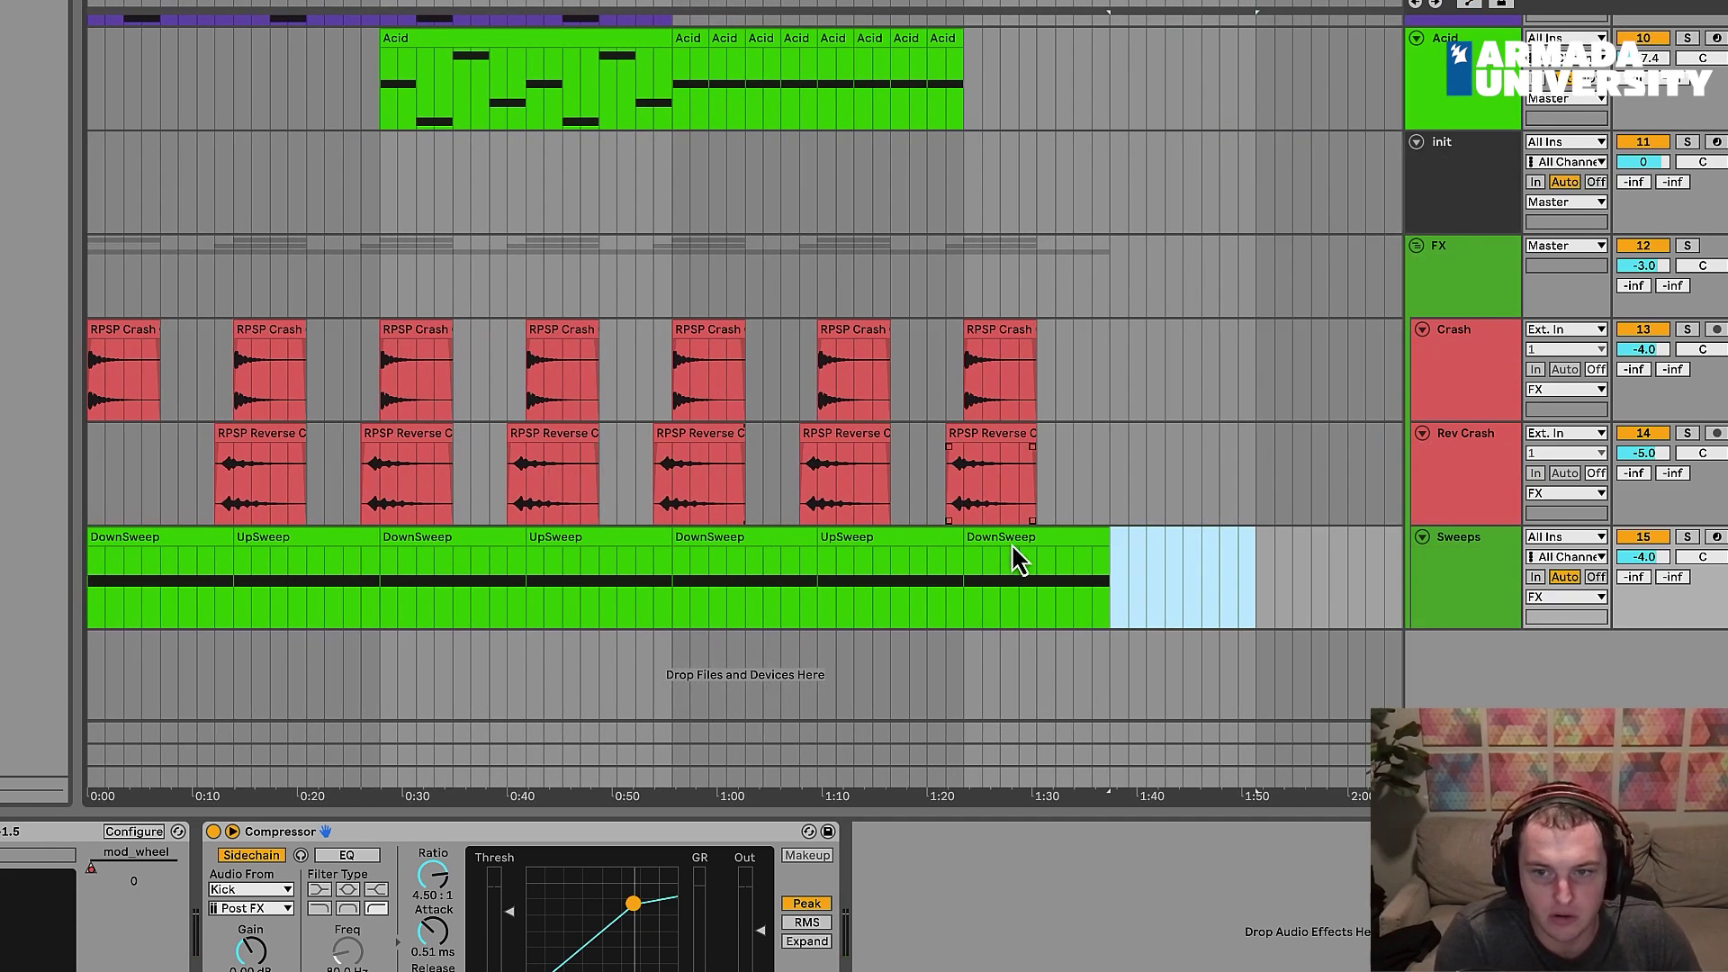
click(1011, 545)
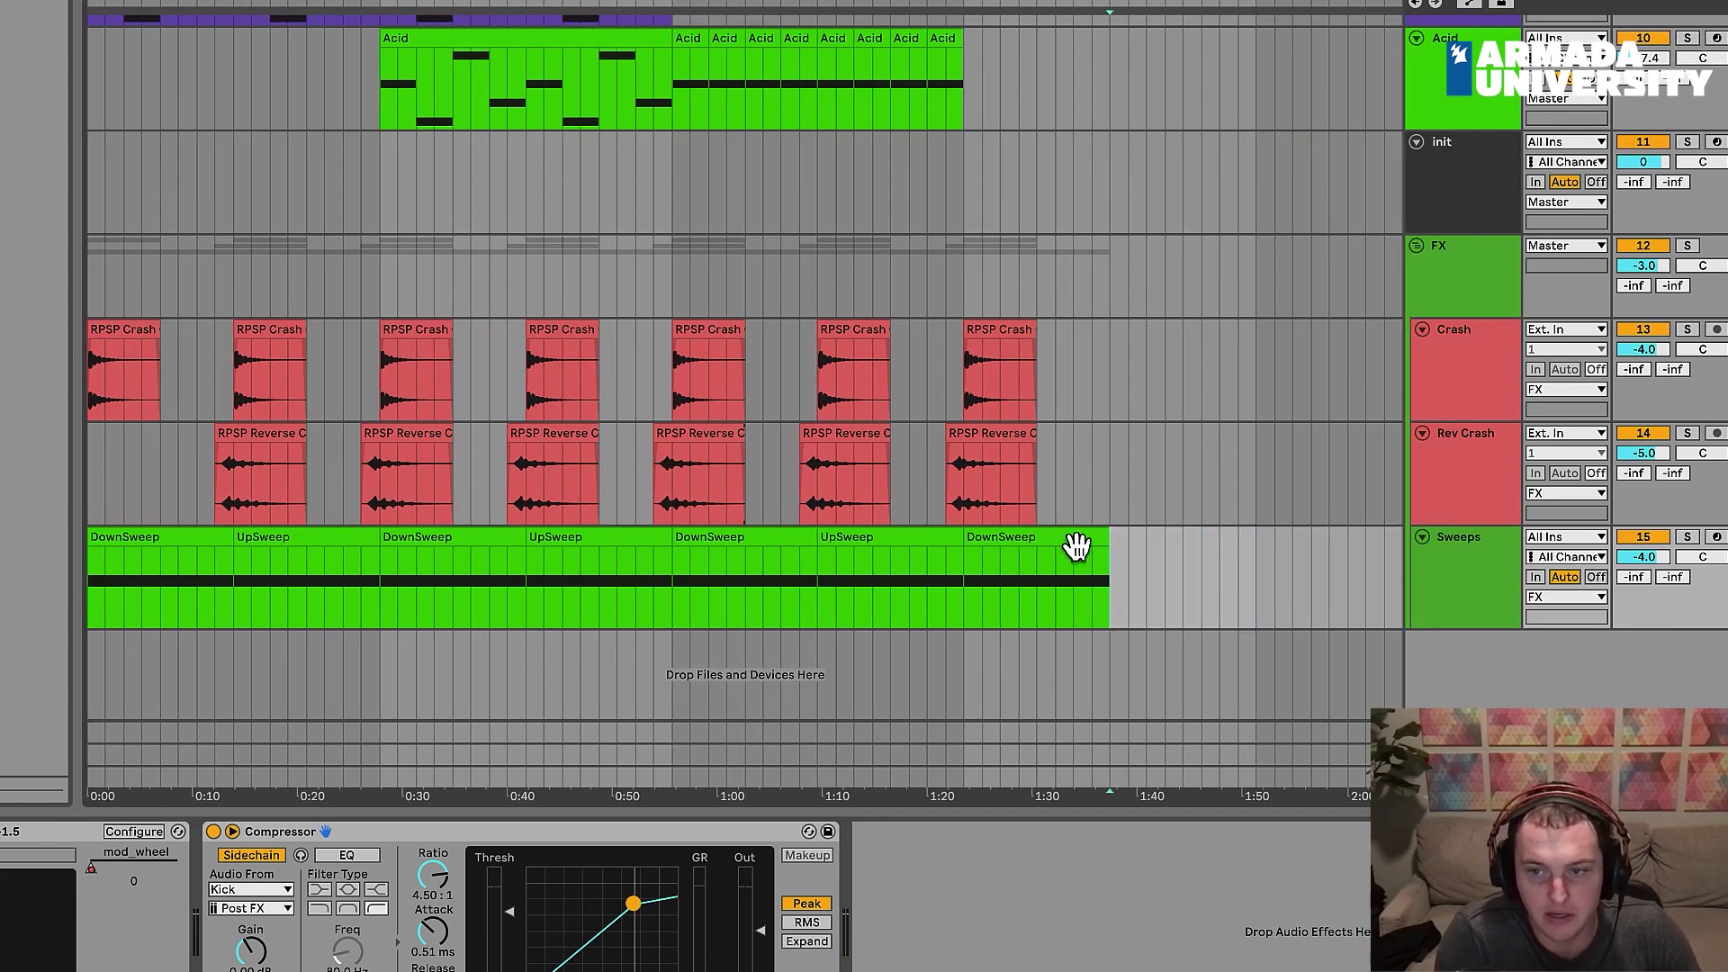
right_click(1494, 585)
click(1247, 540)
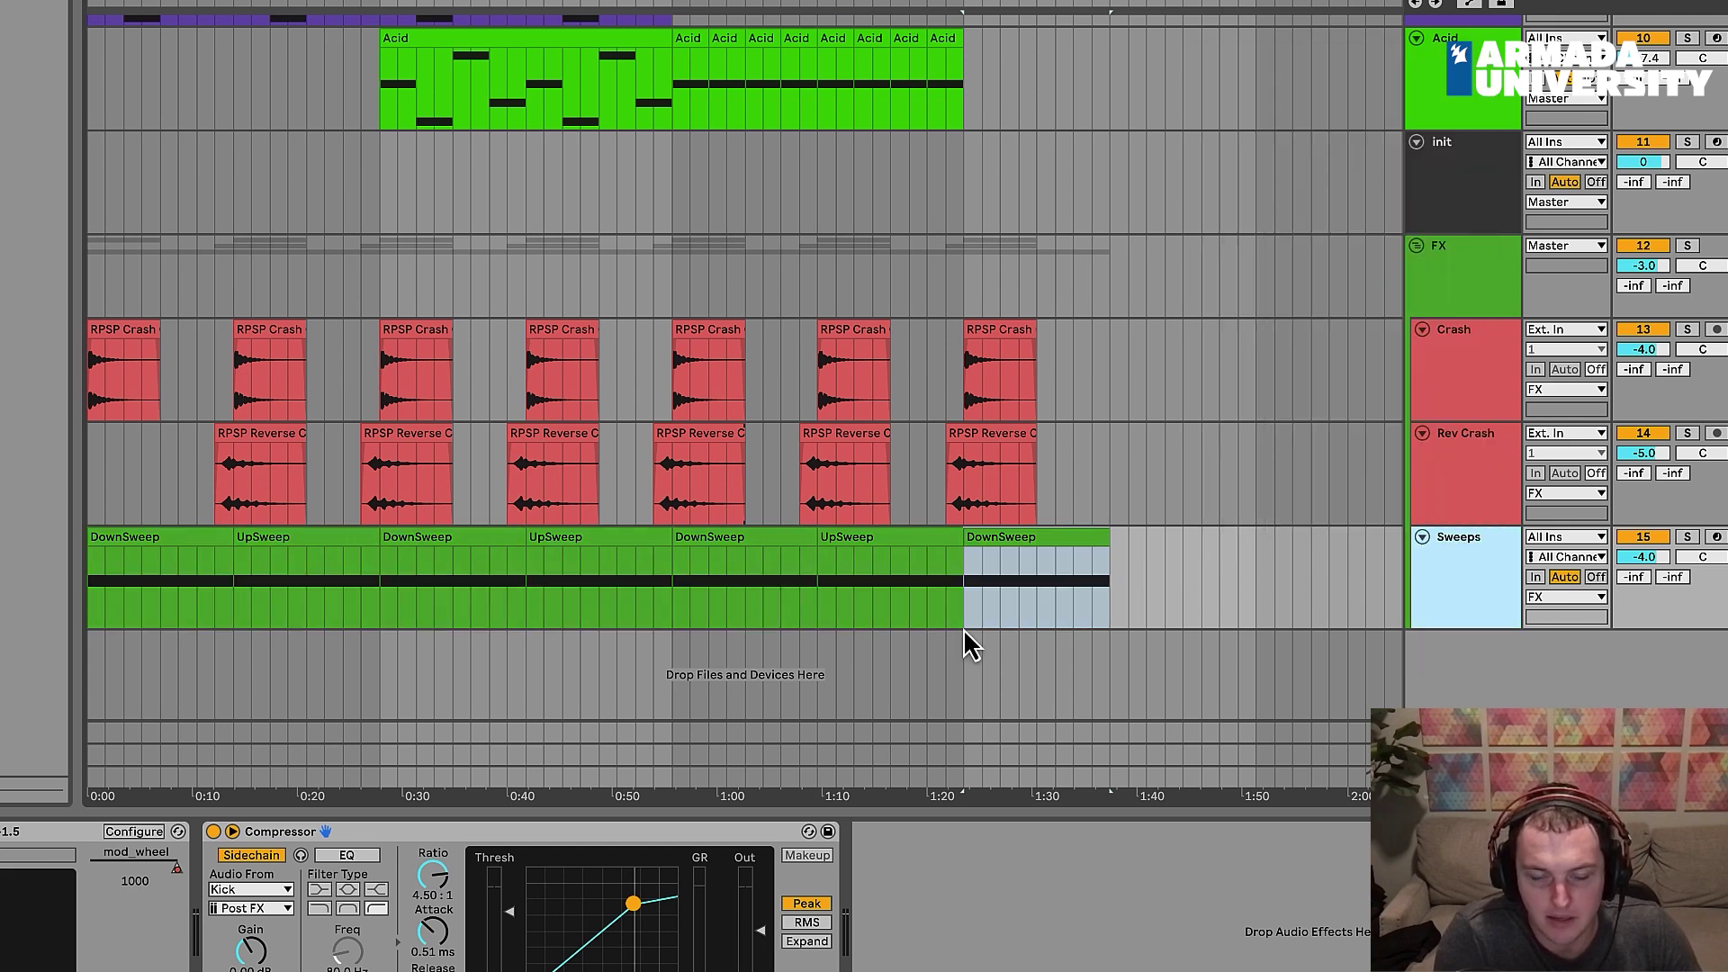
click(637, 626)
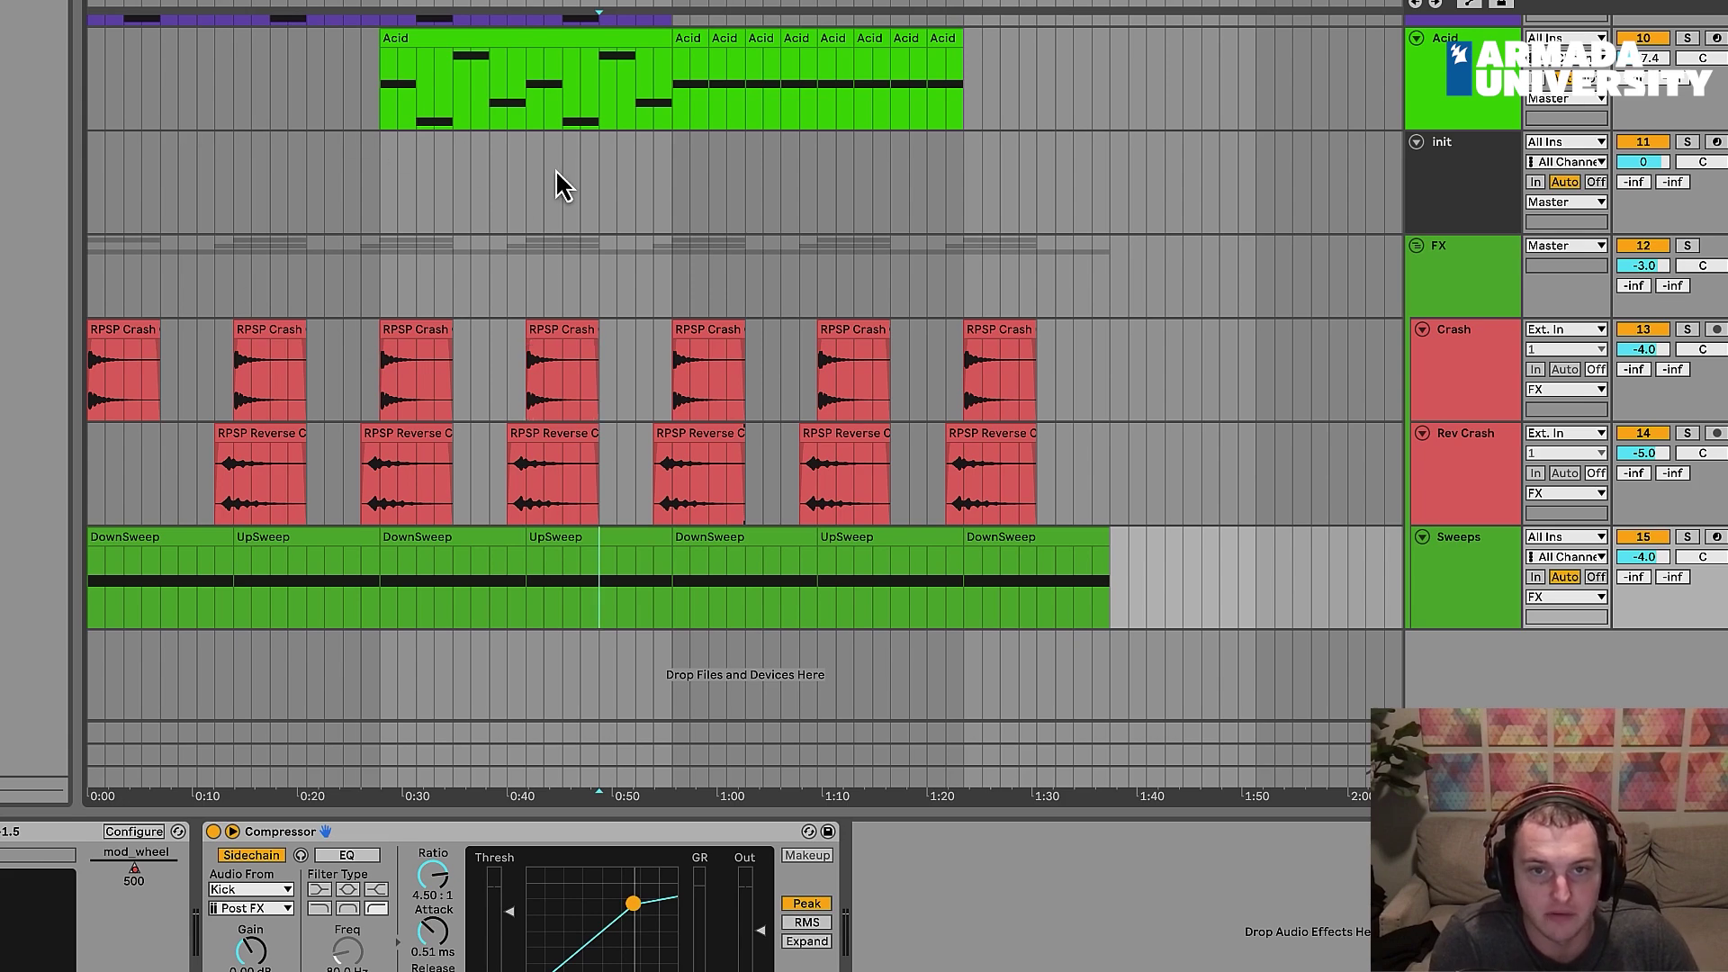
scroll(599, 207, up, 5)
scroll(608, 412, down, 5)
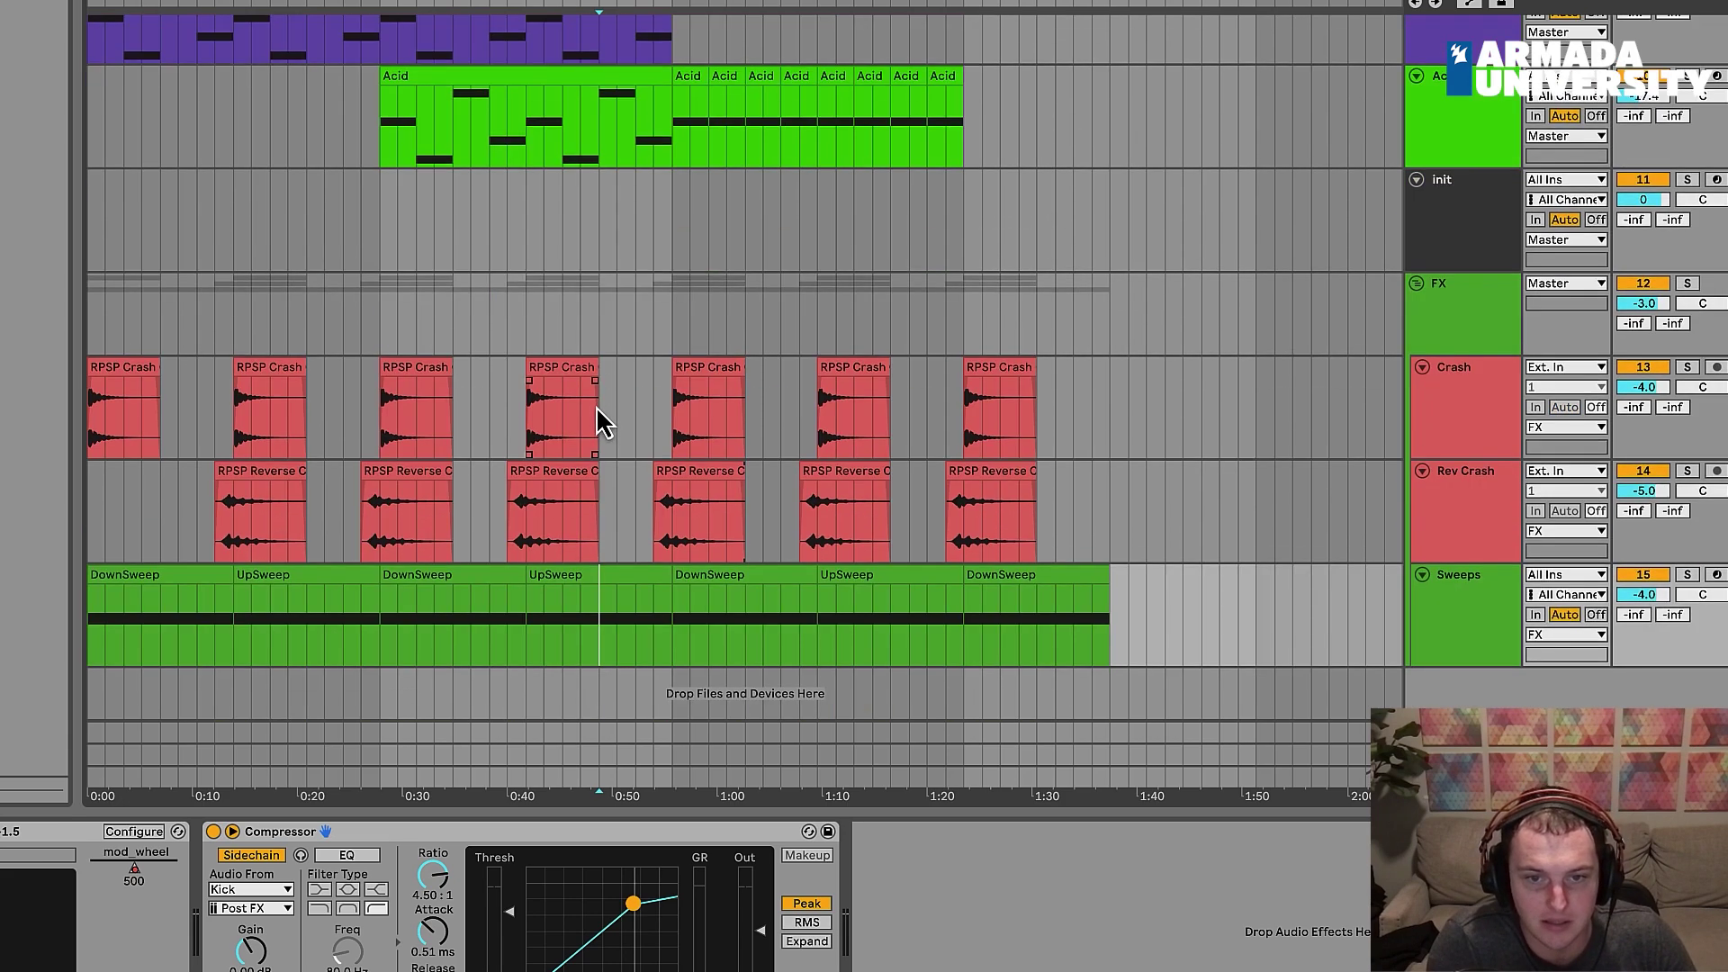